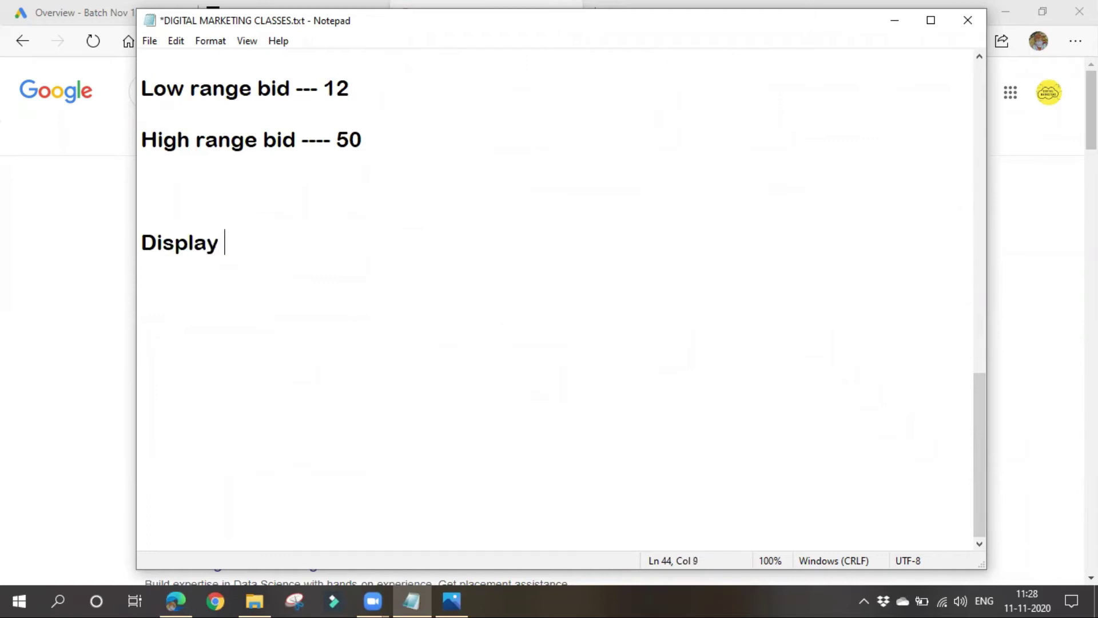
Complete the "Display" line in the notes so it reads "Display Network ---", and put the notes window away
text(Netw)
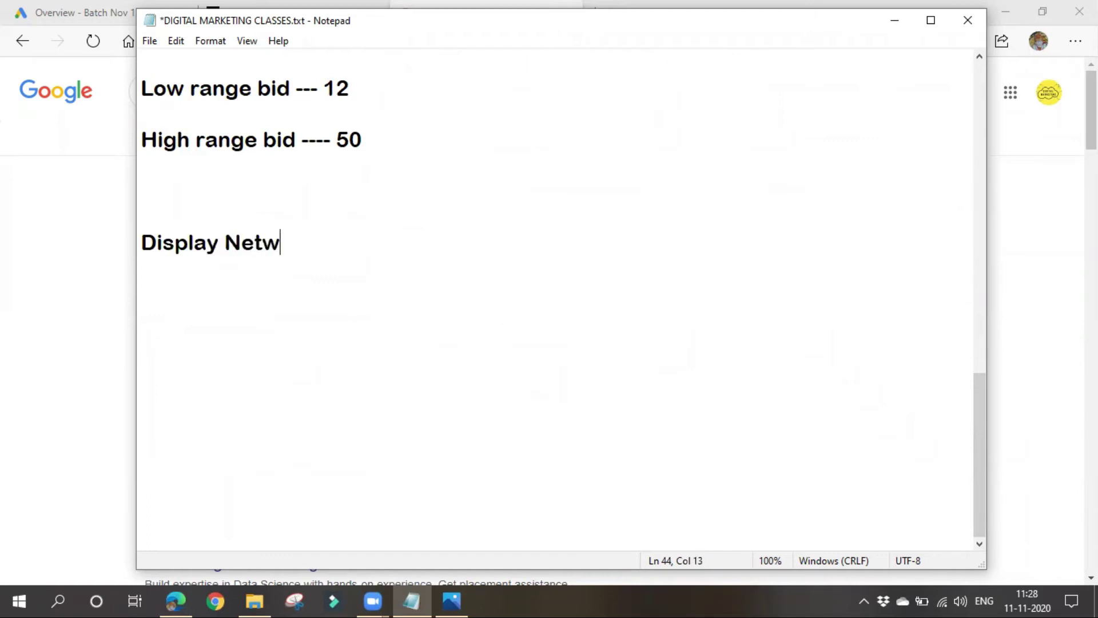
text(ork  ---)
click(885, 26)
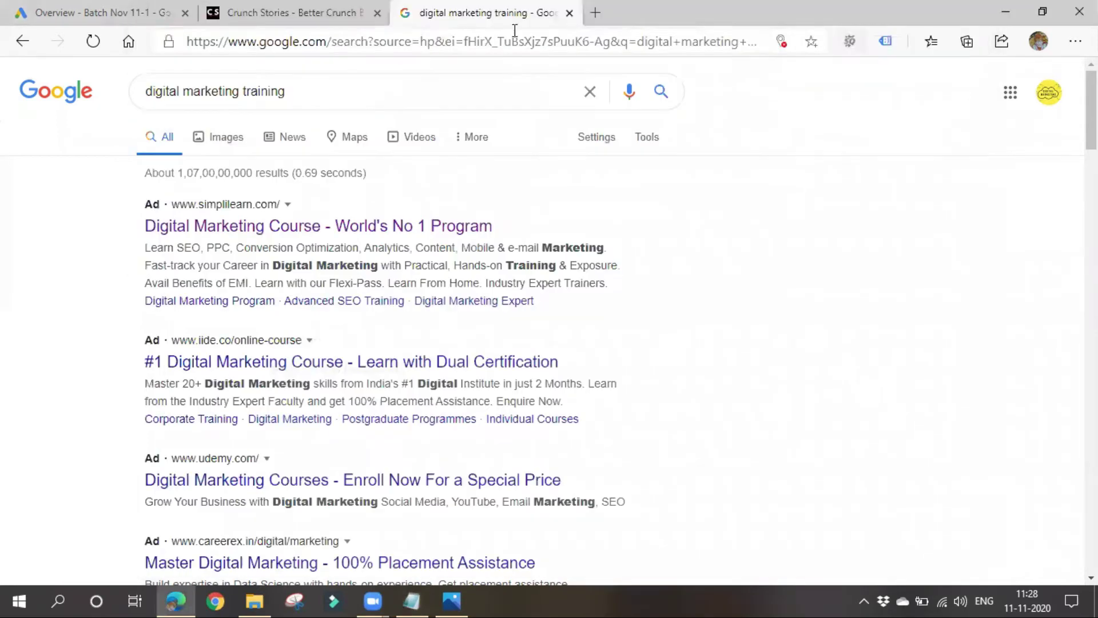
Examine the banner ads around the featured articles on the Crunch Stories homepage in the browser
click(248, 8)
scroll(612, 262, down, 10)
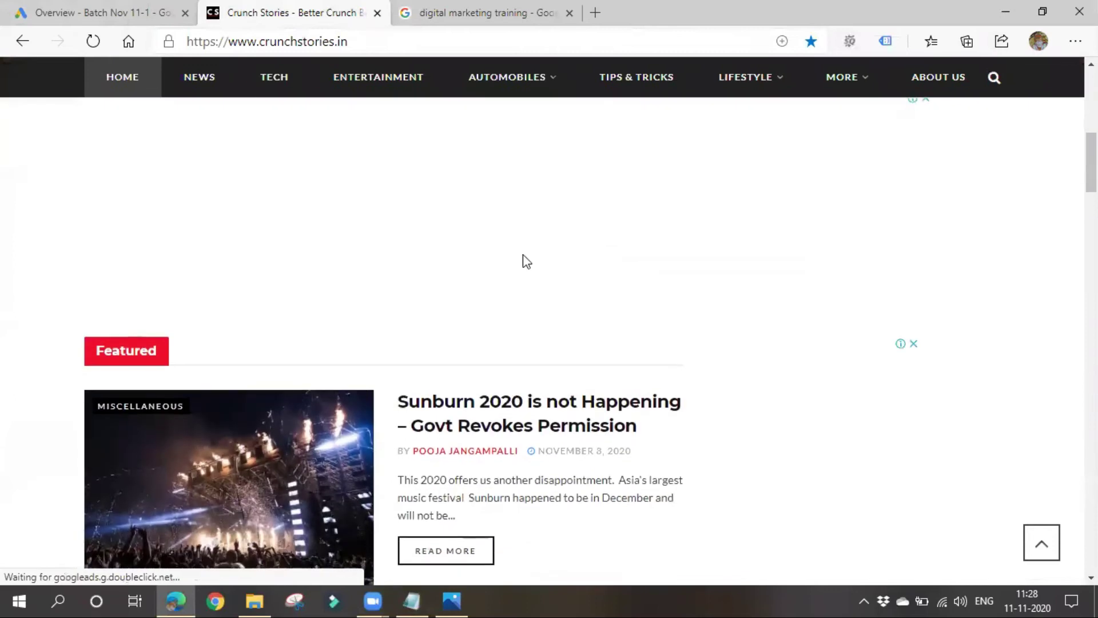
scroll(785, 191, down, 5)
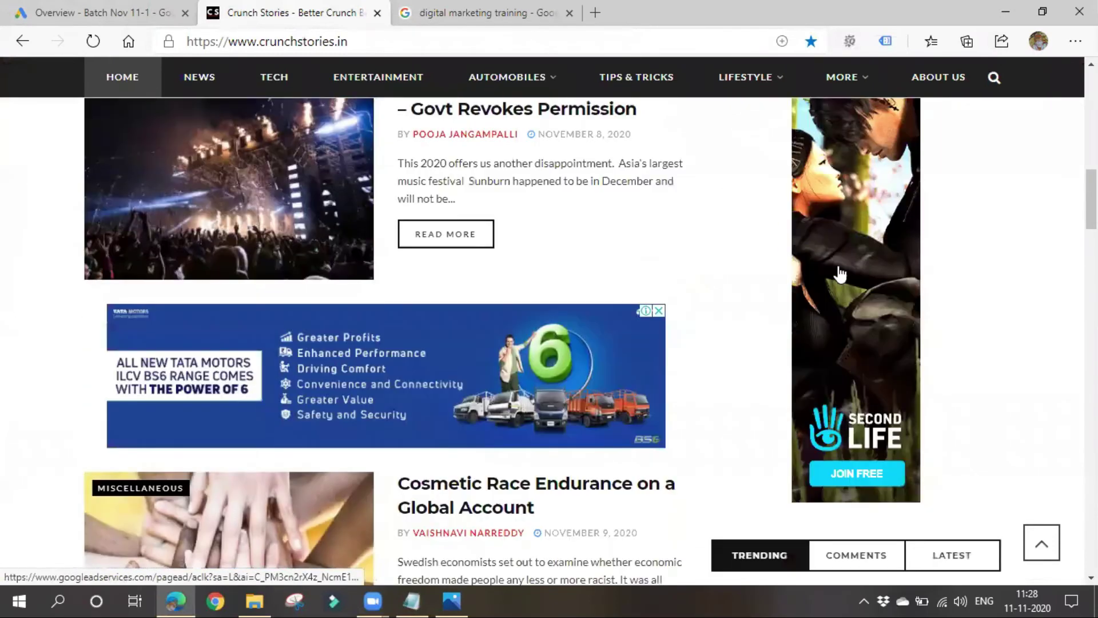
scroll(808, 411, up, 5)
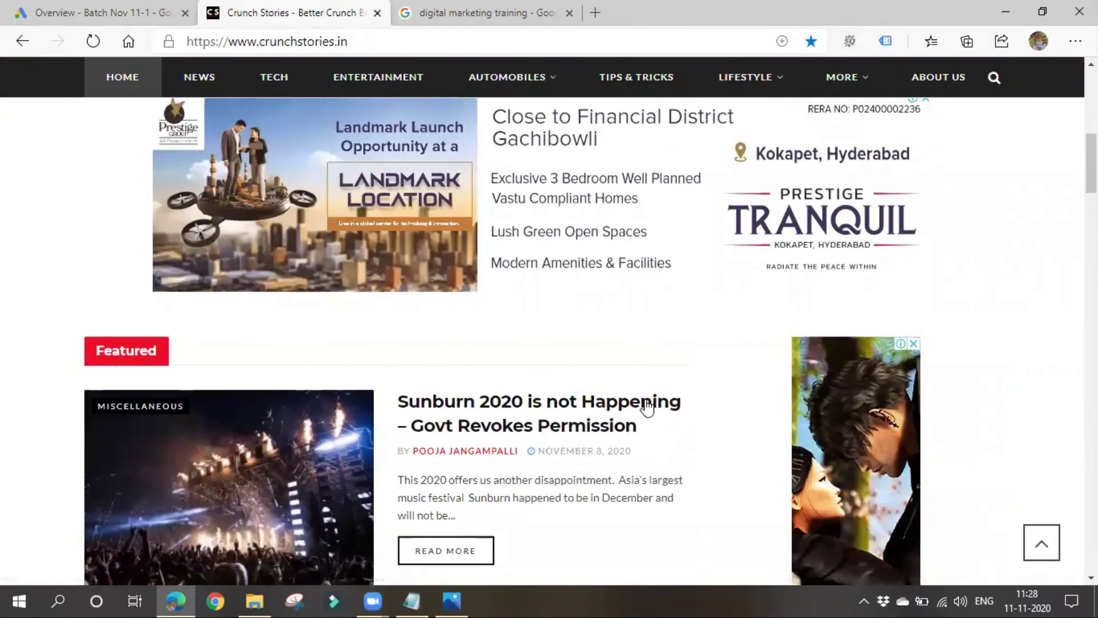
Switch to the Notepad notes and add the ad formats "image/RMI/banner --" to the Display Network line
click(412, 601)
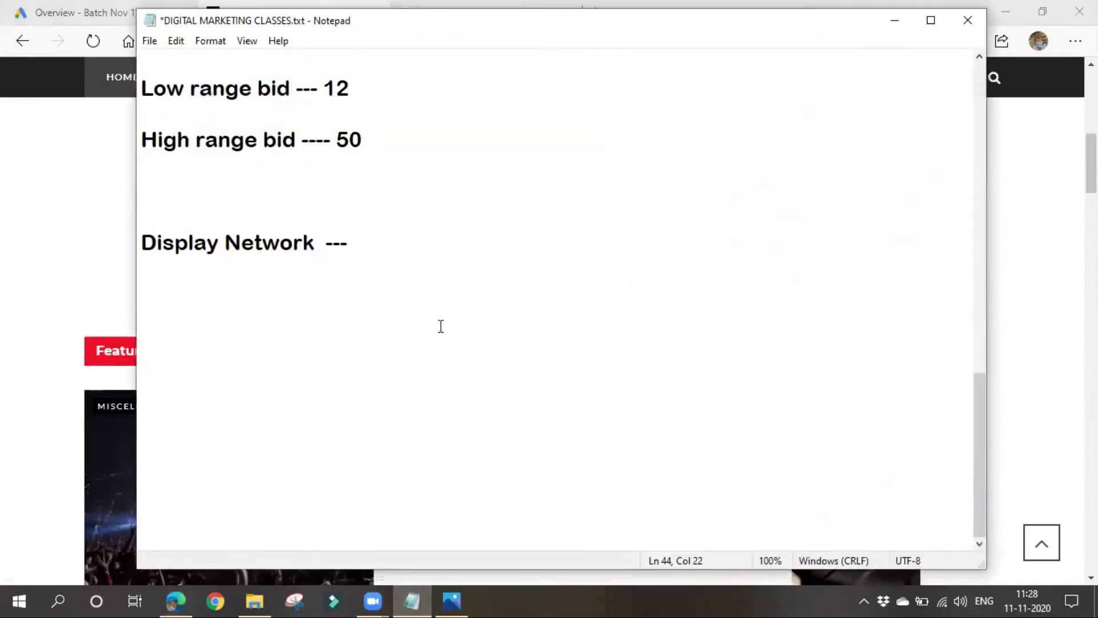
text(imag)
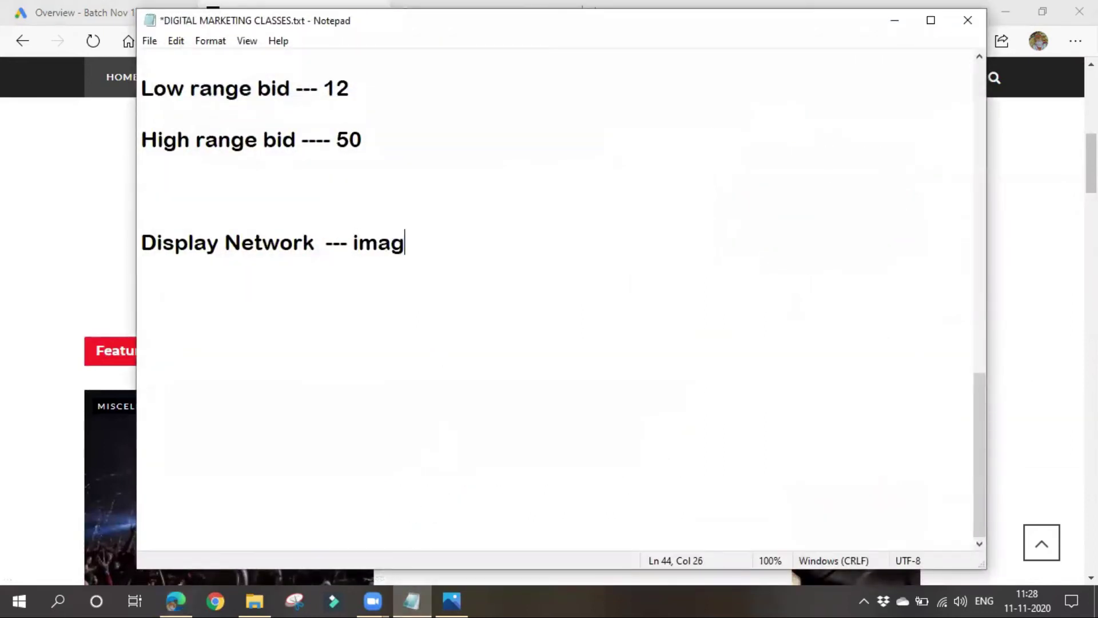
text(e/)
text(RMI)
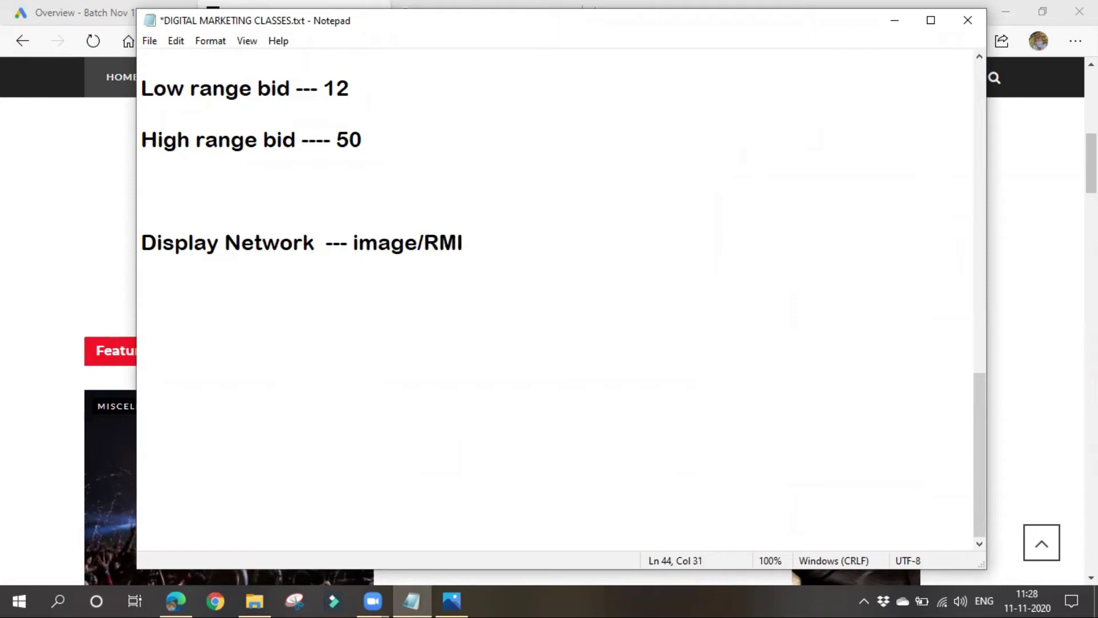
text(/bann)
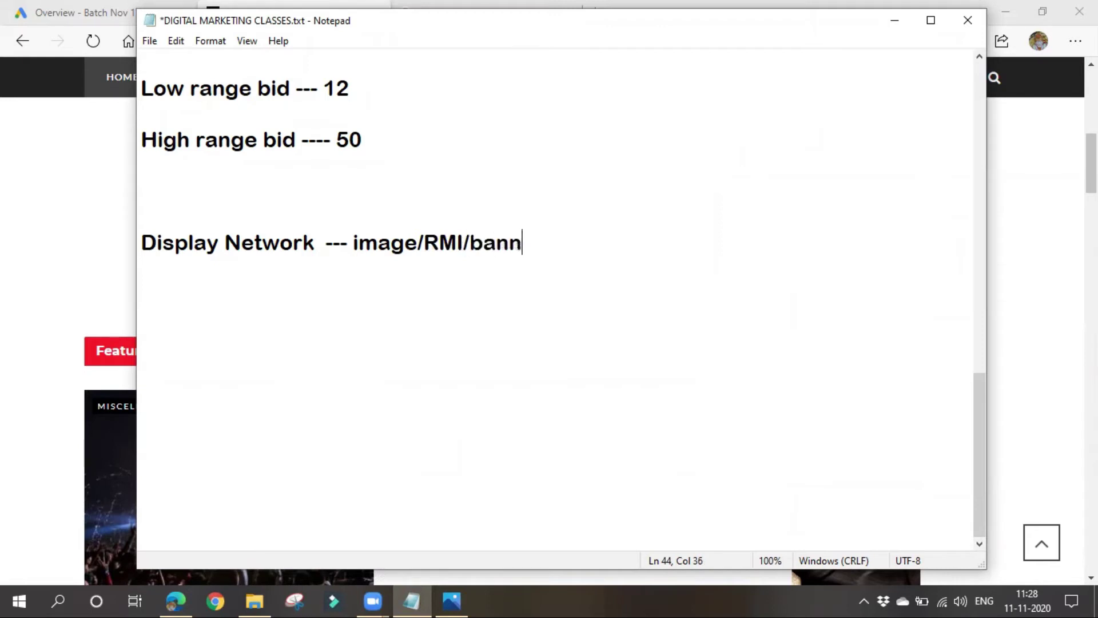
text(er --)
Add the placements and pricing model "websites/mobile apps /youtube - CPM" to the Display Network line and put the notes away
text( websi)
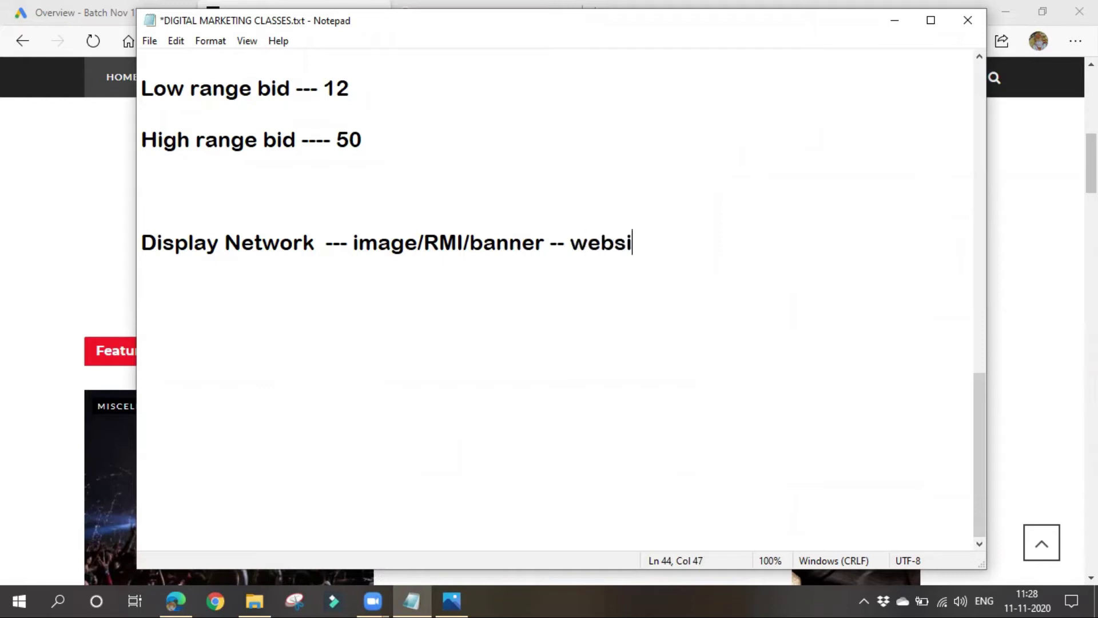
text(tes/mobi)
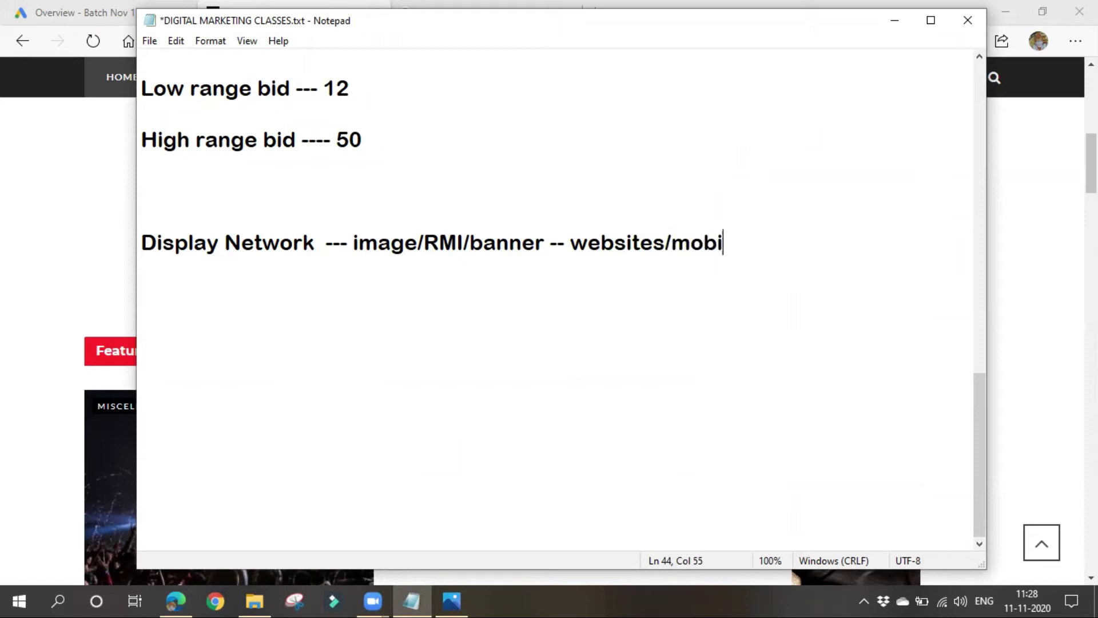
text(le app)
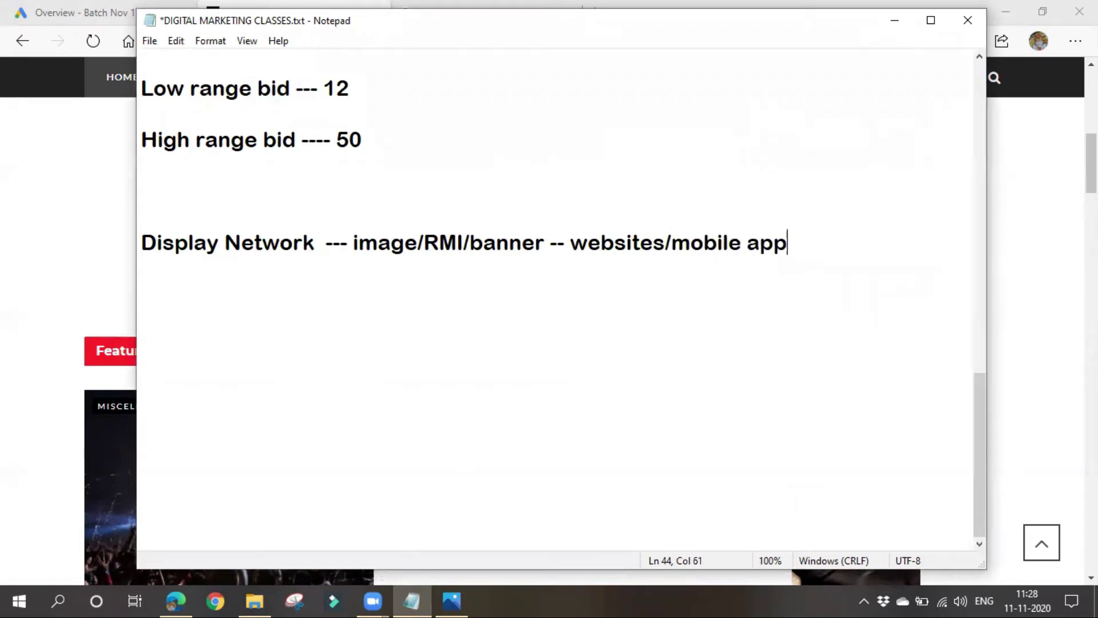
text(s /youtube)
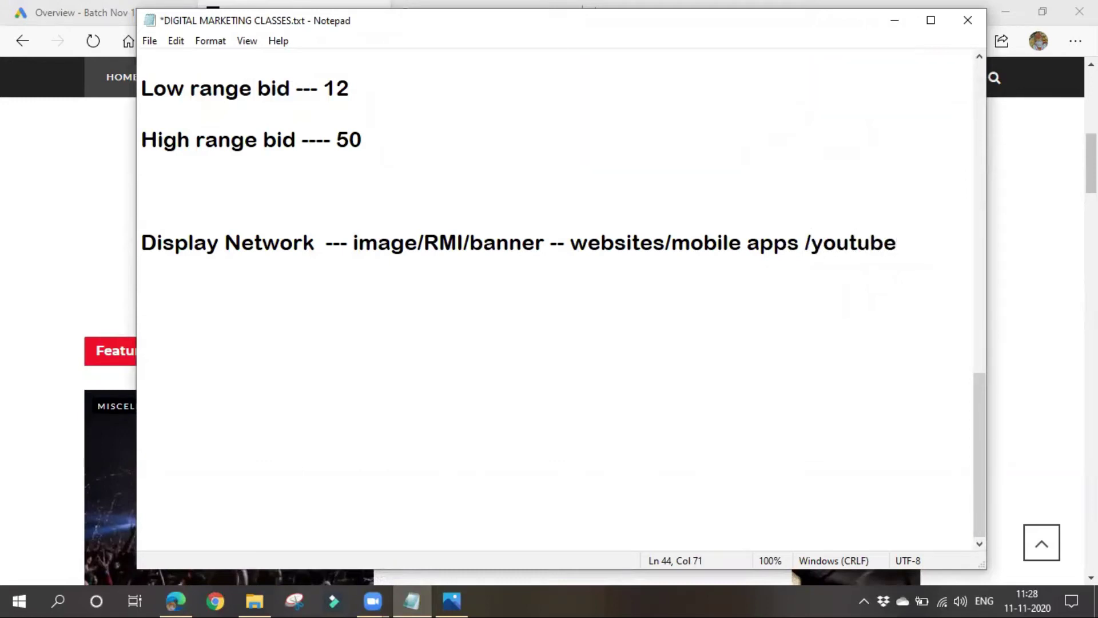
text( - CPM)
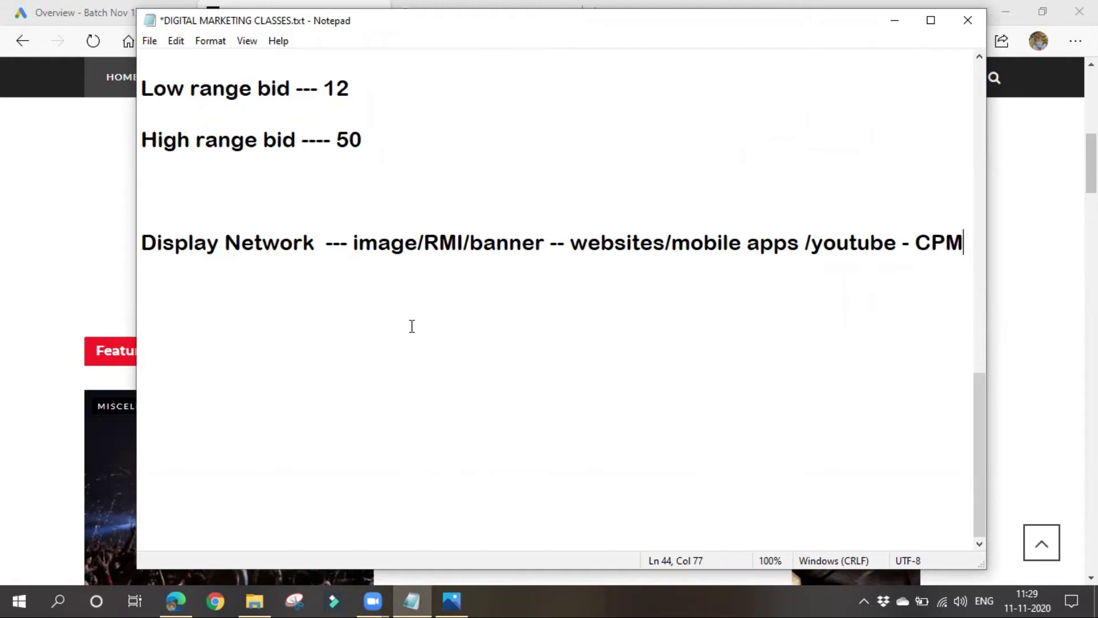
click(894, 21)
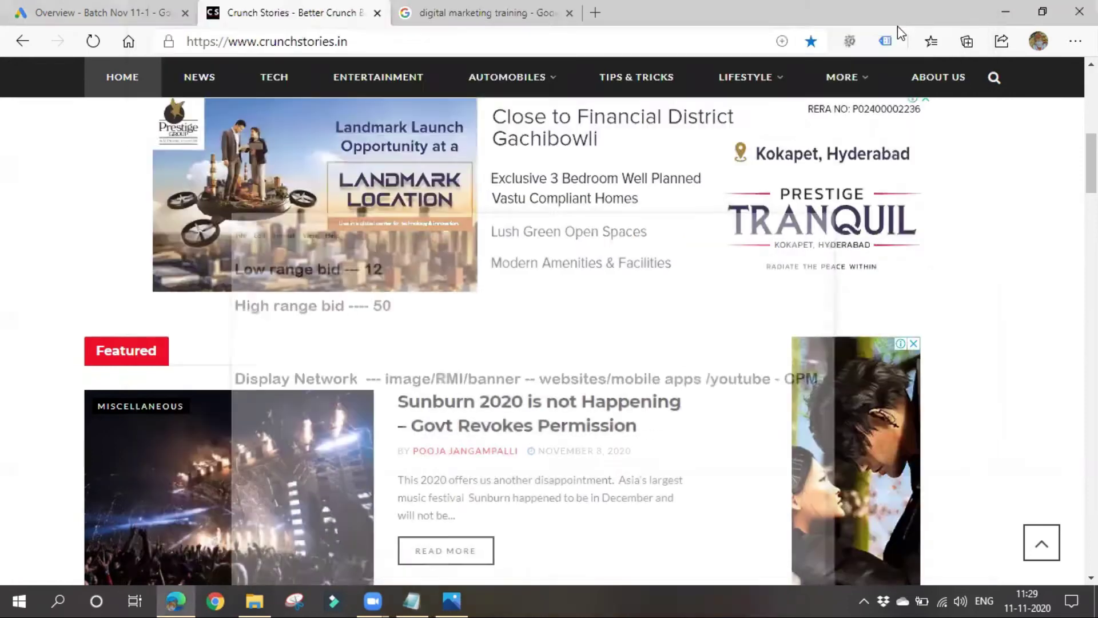
Review the horizontal and vertical display ads on the Crunch Stories homepage as examples of Display Network placements
scroll(927, 329, down, 1)
scroll(926, 329, down, 3)
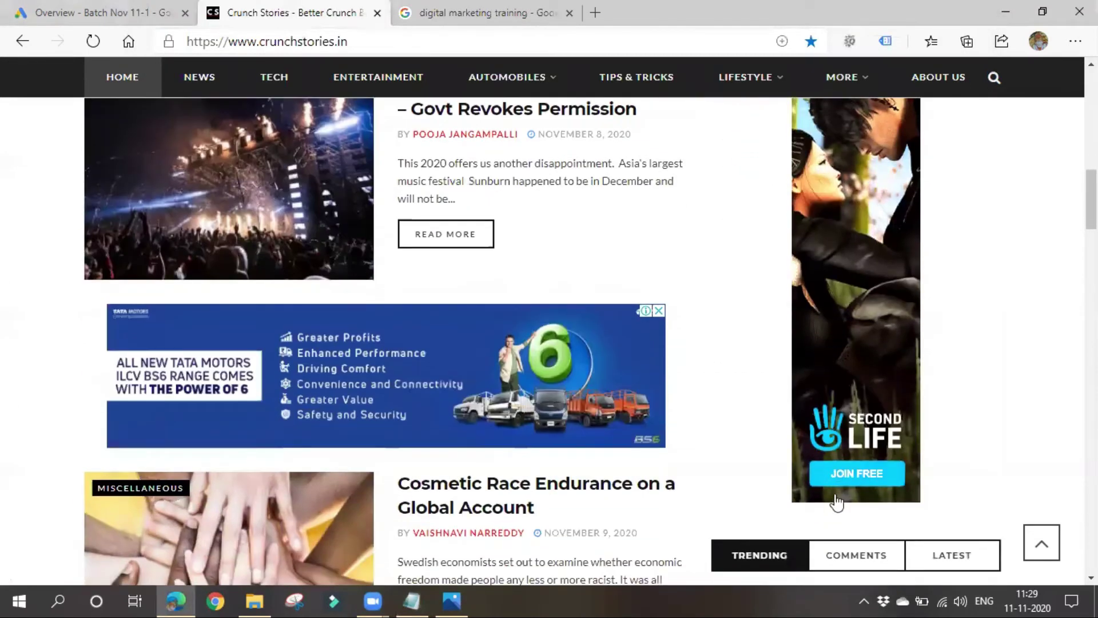
scroll(856, 429, up, 2)
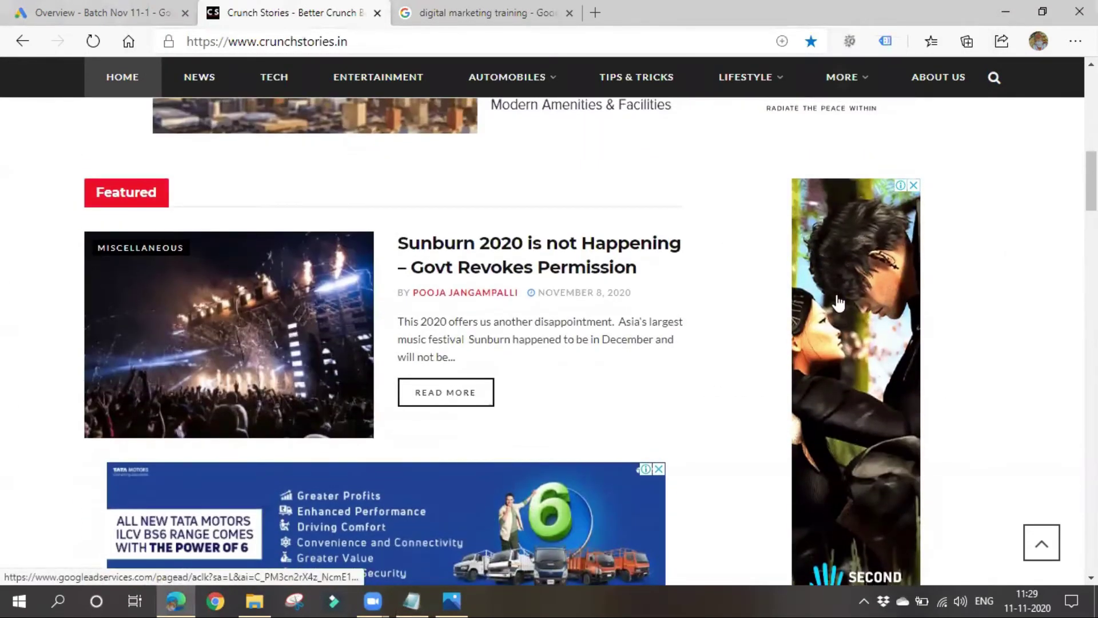
scroll(832, 448, up, 1)
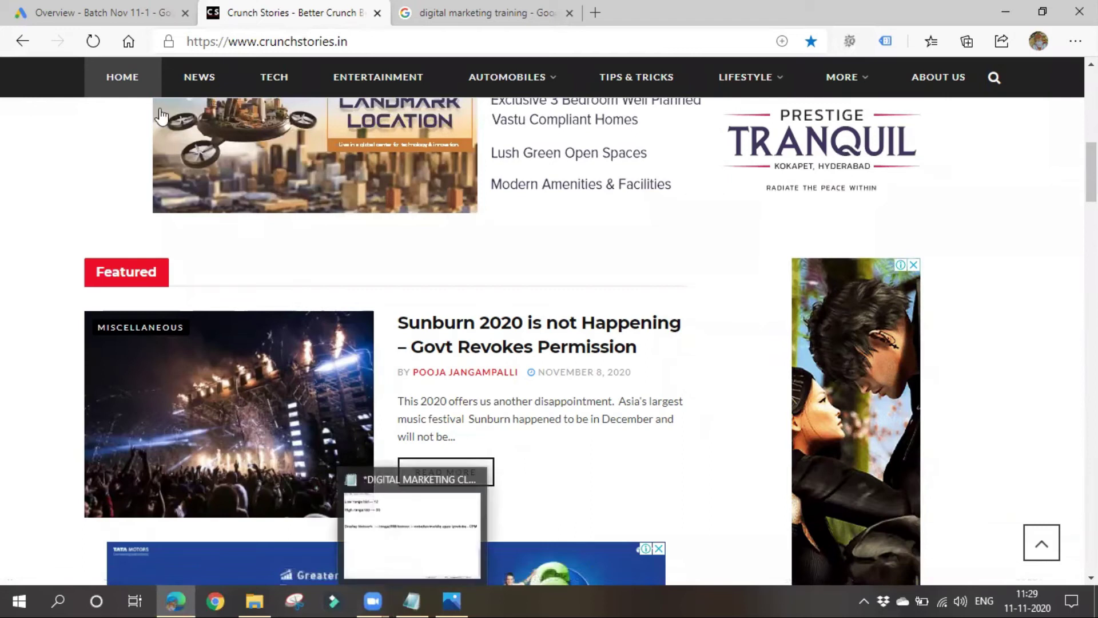
Switch to Google Ads and start a new campaign from the Campaigns page
click(153, 7)
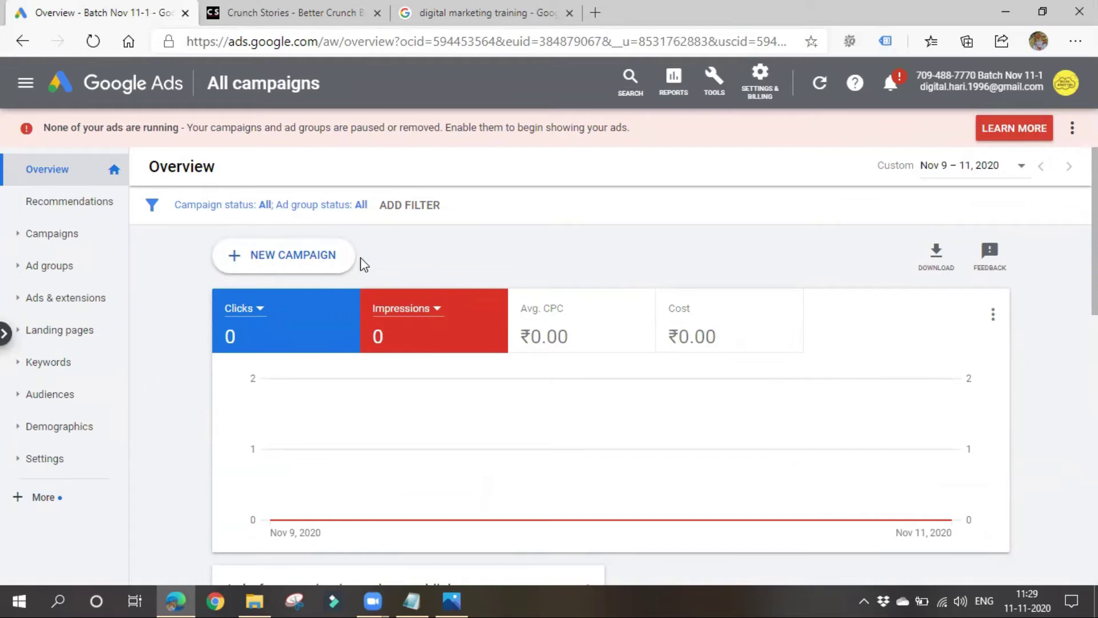
click(283, 269)
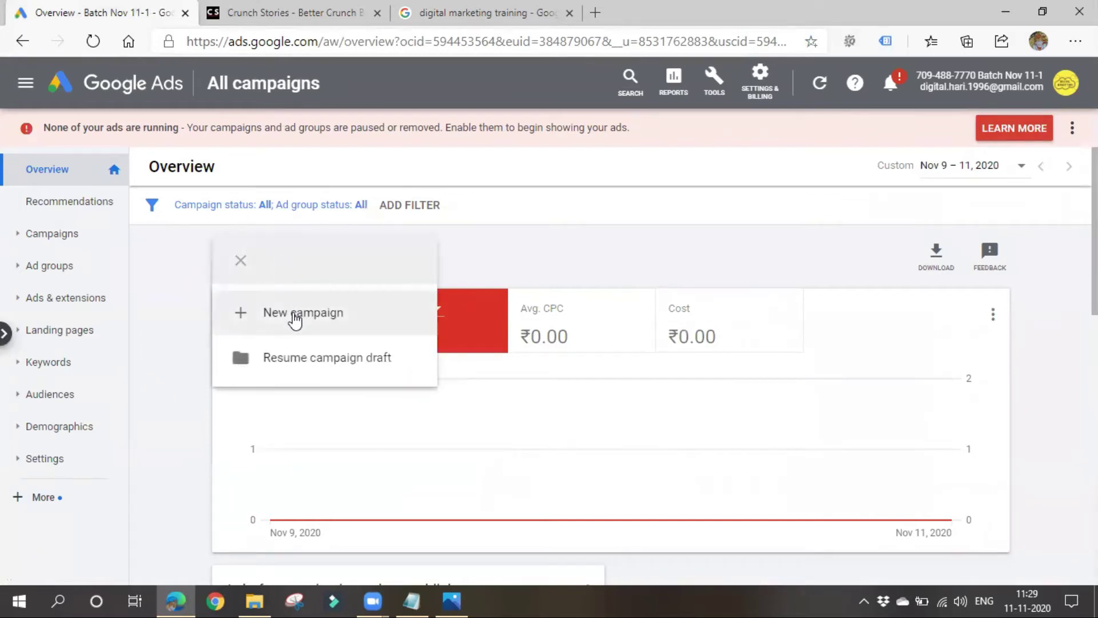
click(189, 319)
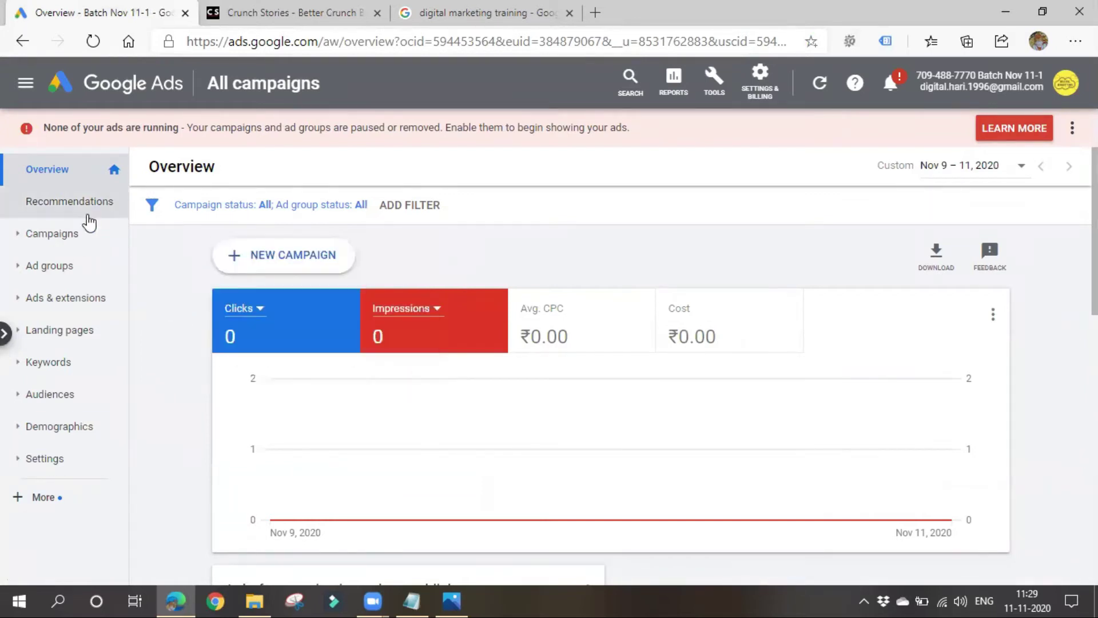
click(57, 235)
click(69, 274)
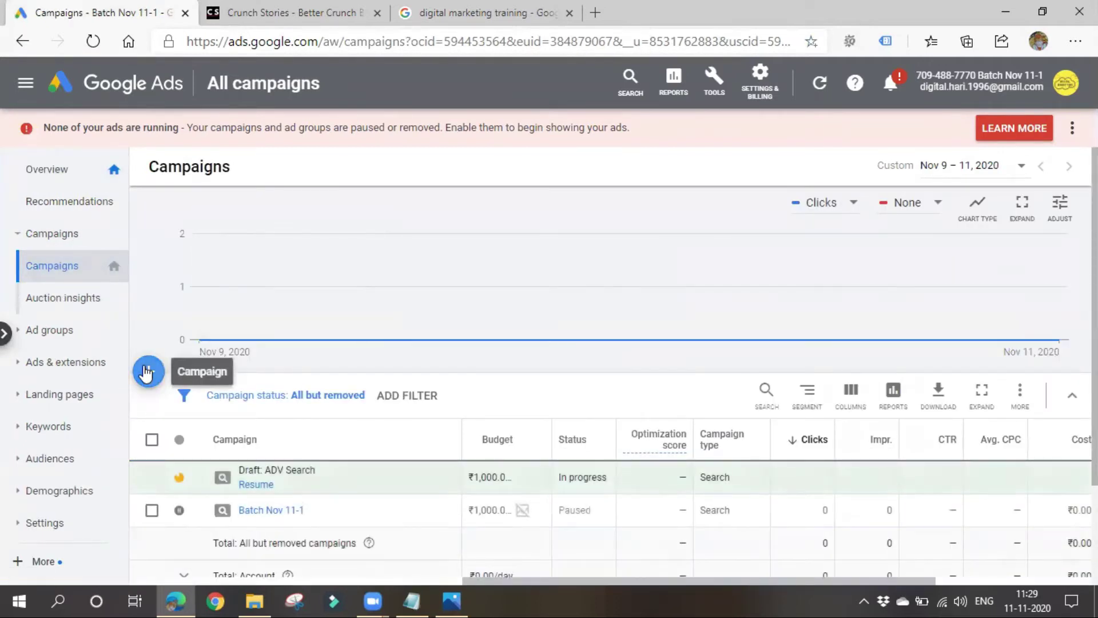
click(148, 372)
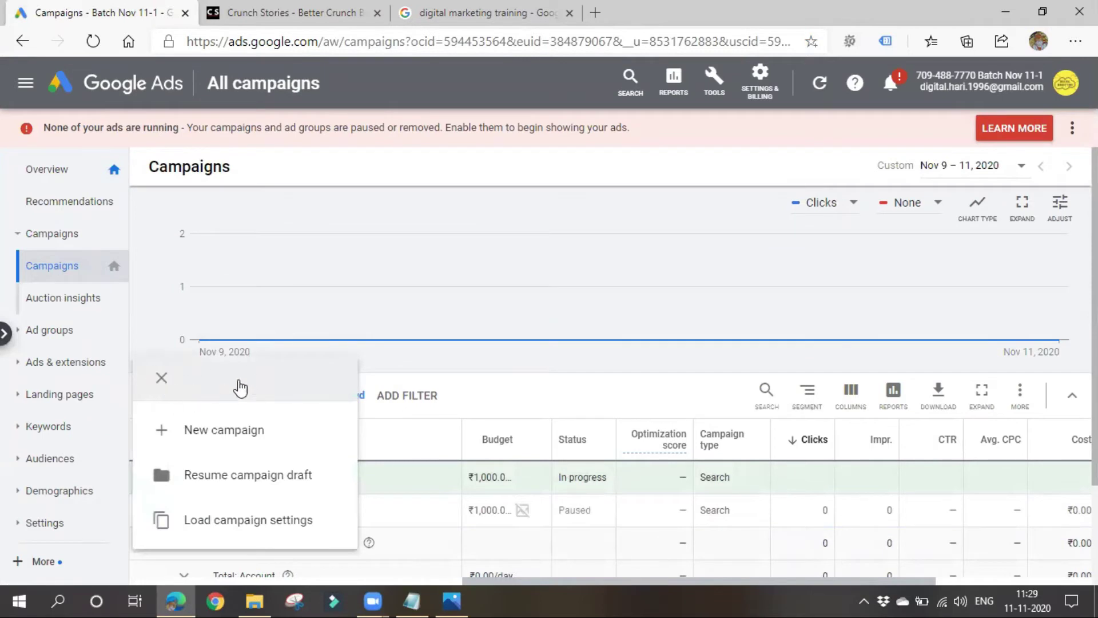
click(213, 433)
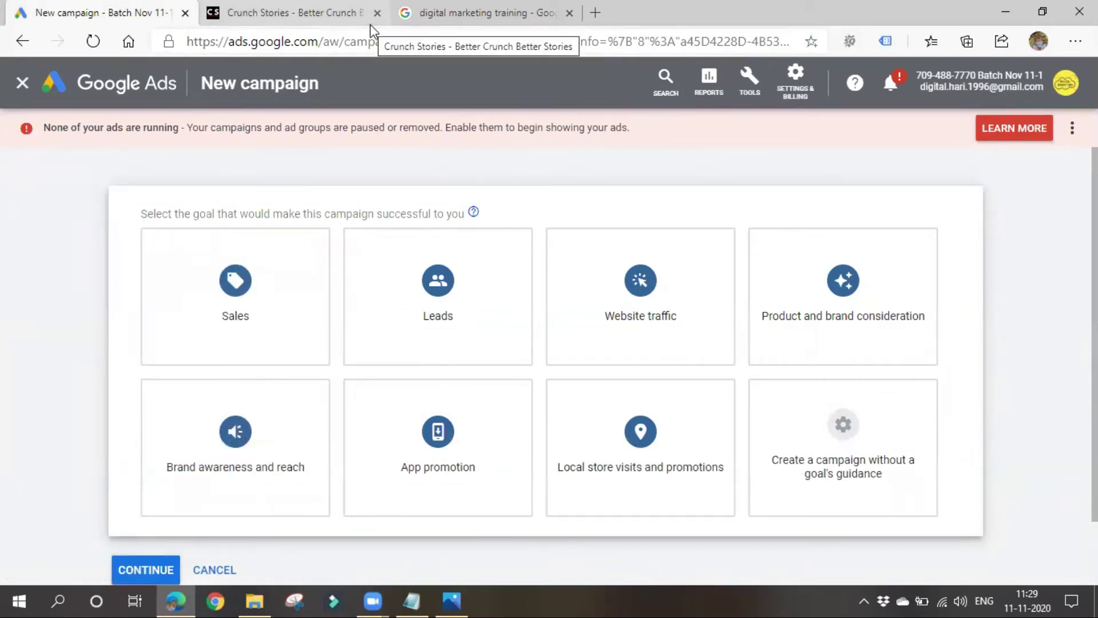
Compare the search ads for "digital marketing training" on Google with the display ads on Crunch Stories
click(452, 13)
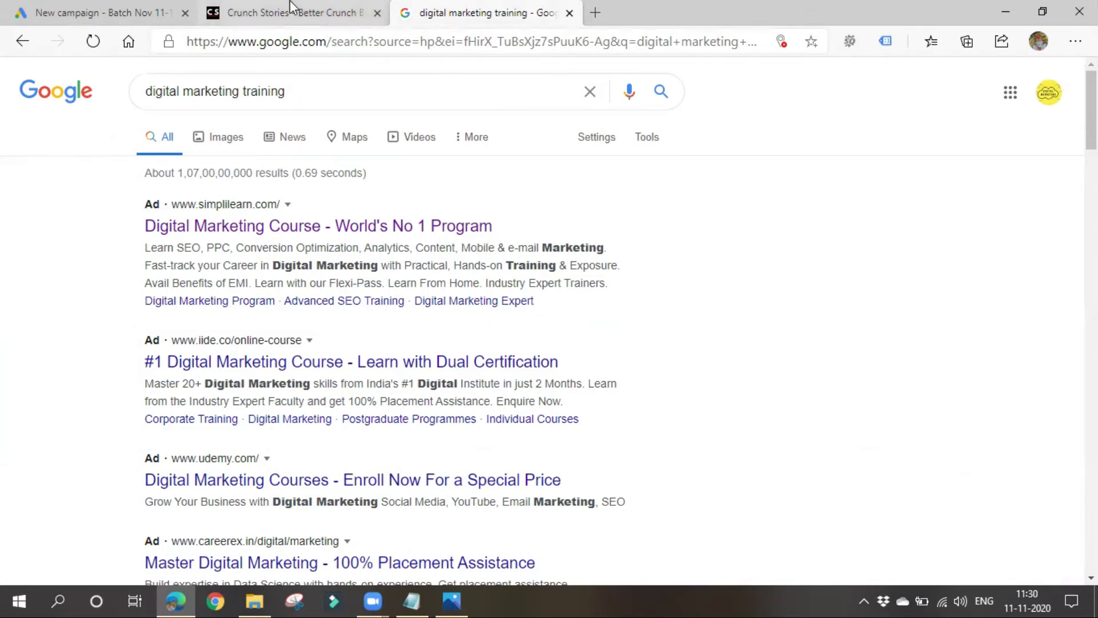
click(264, 17)
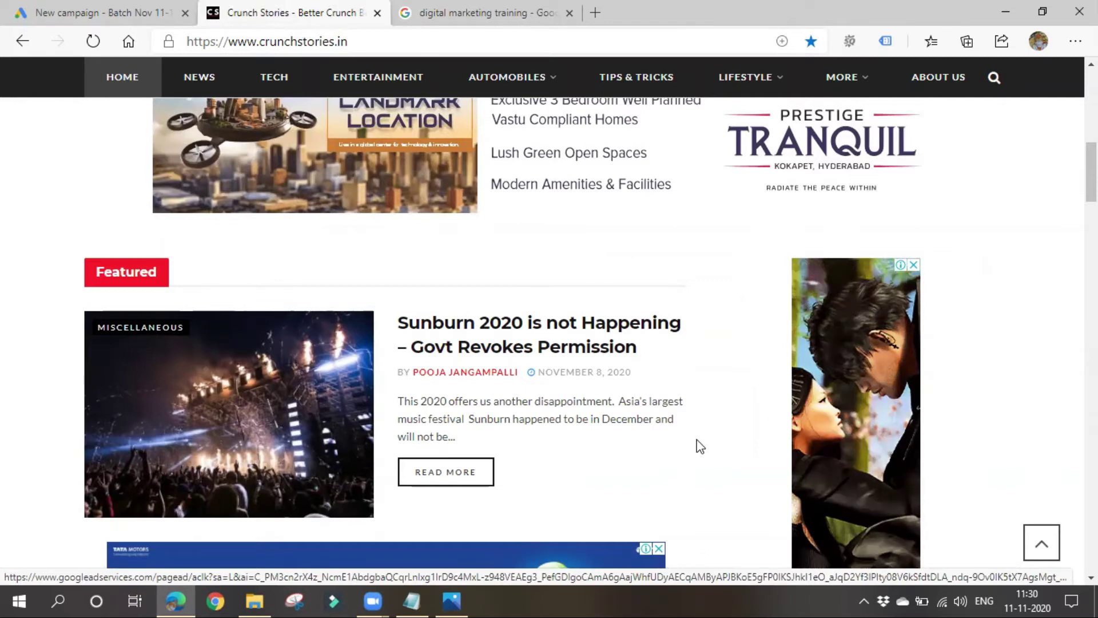
scroll(698, 446, up, 4)
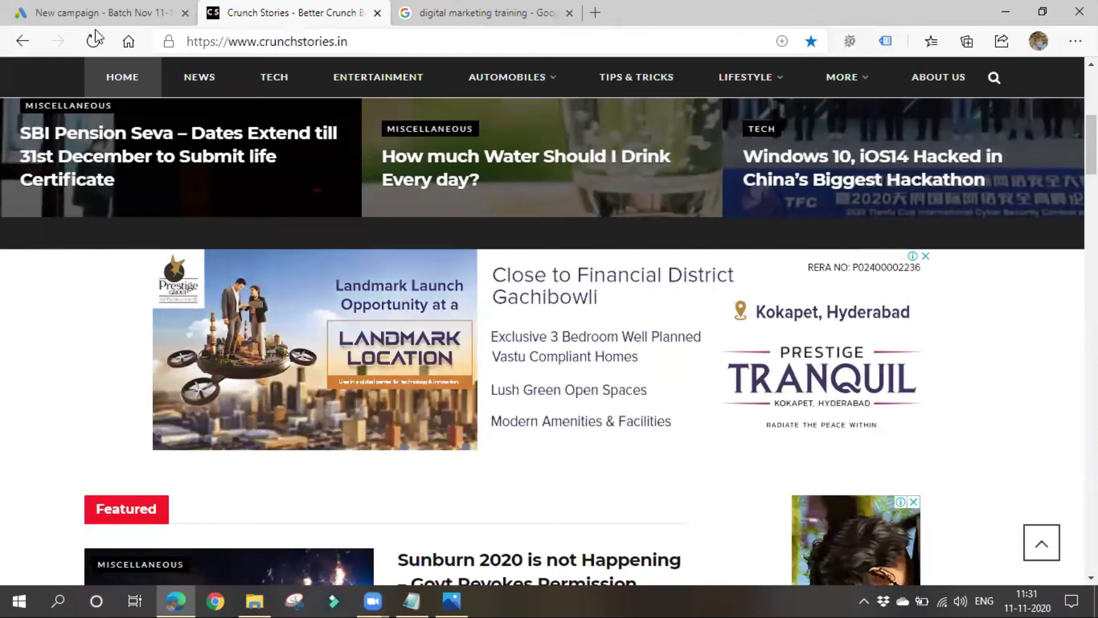
In Google Ads, set up the new campaign without a goal's guidance as a Display campaign with the Standard display campaign subtype
click(97, 13)
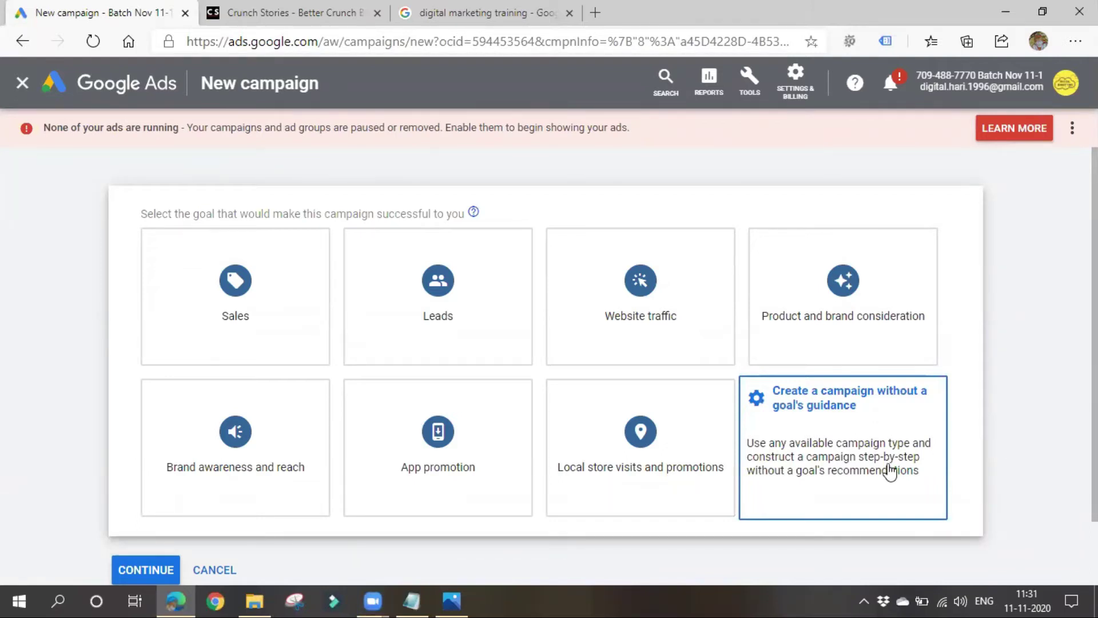
click(889, 470)
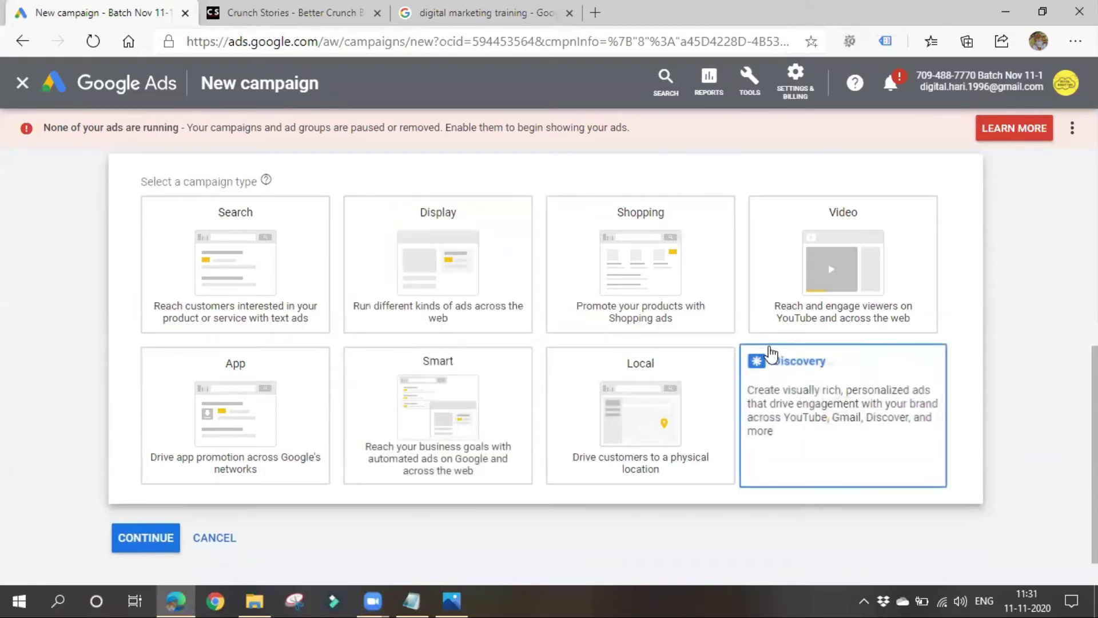
click(444, 274)
scroll(331, 336, down, 6)
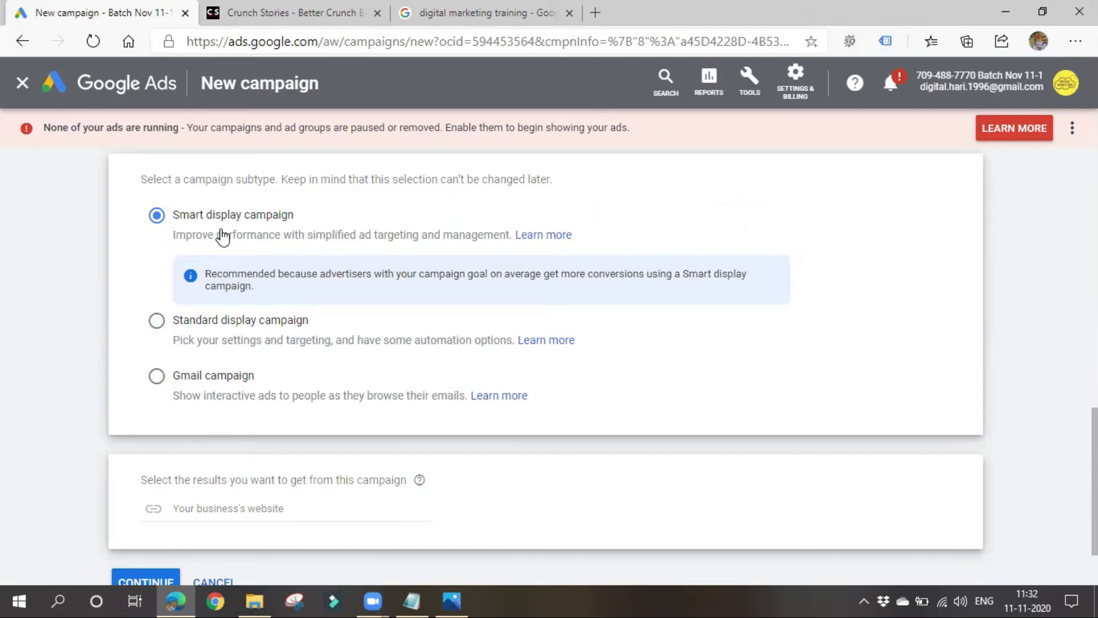
click(216, 339)
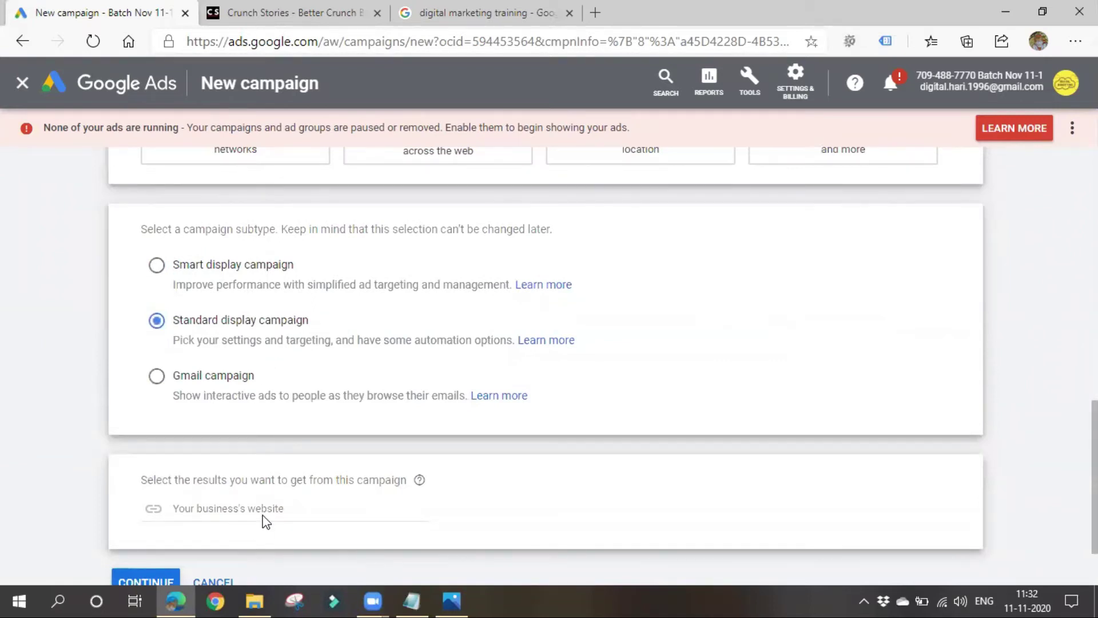
click(233, 503)
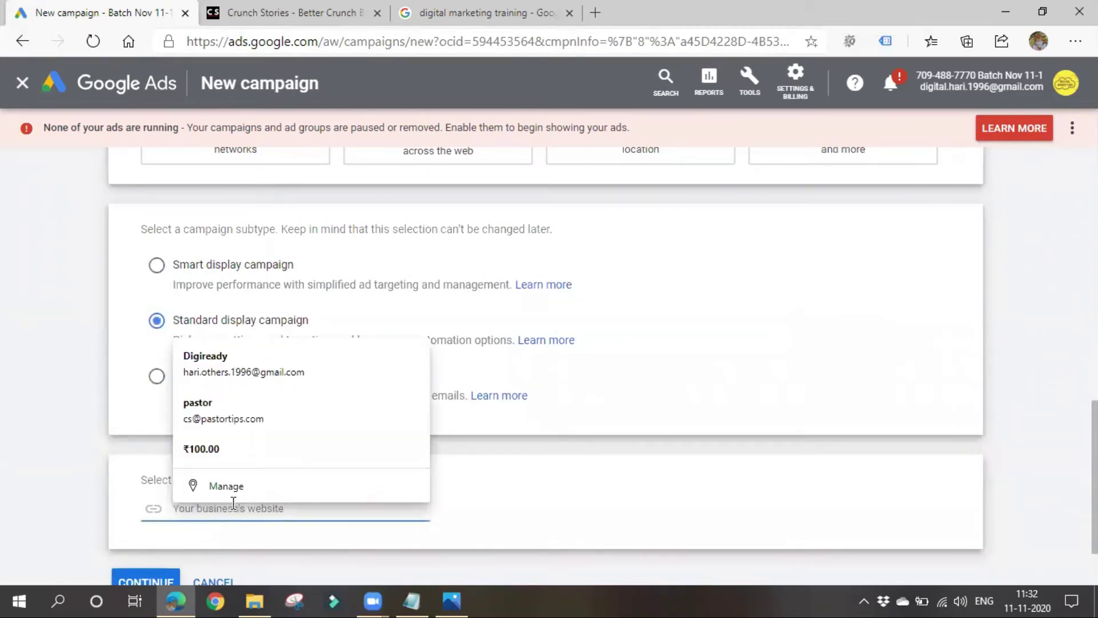
scroll(233, 502, down, 1)
click(328, 538)
click(274, 439)
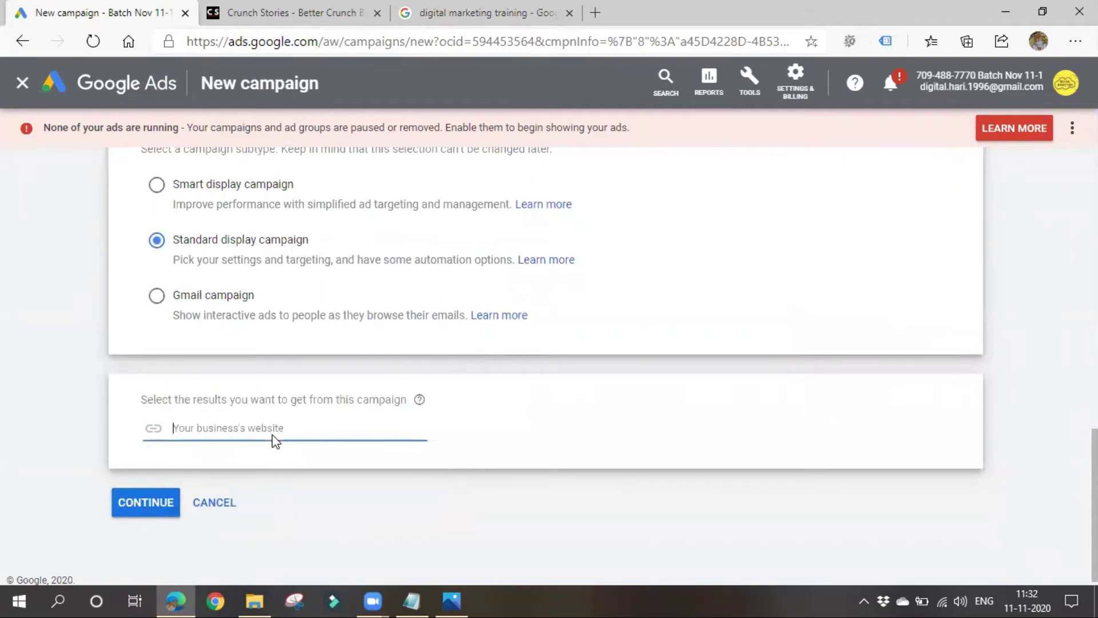
click(274, 429)
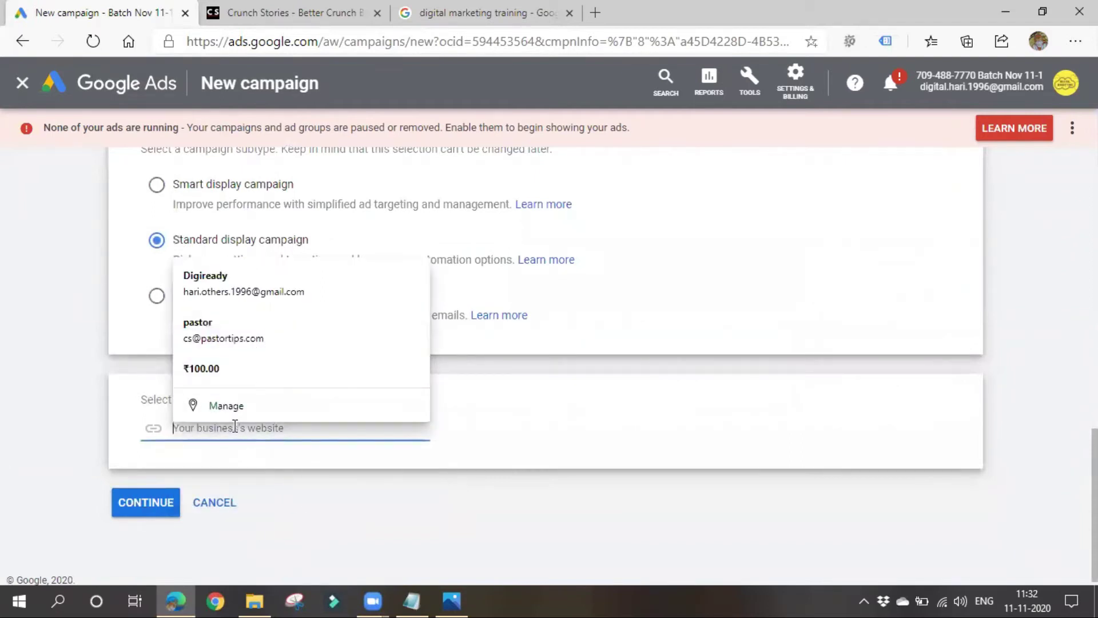
text(htt)
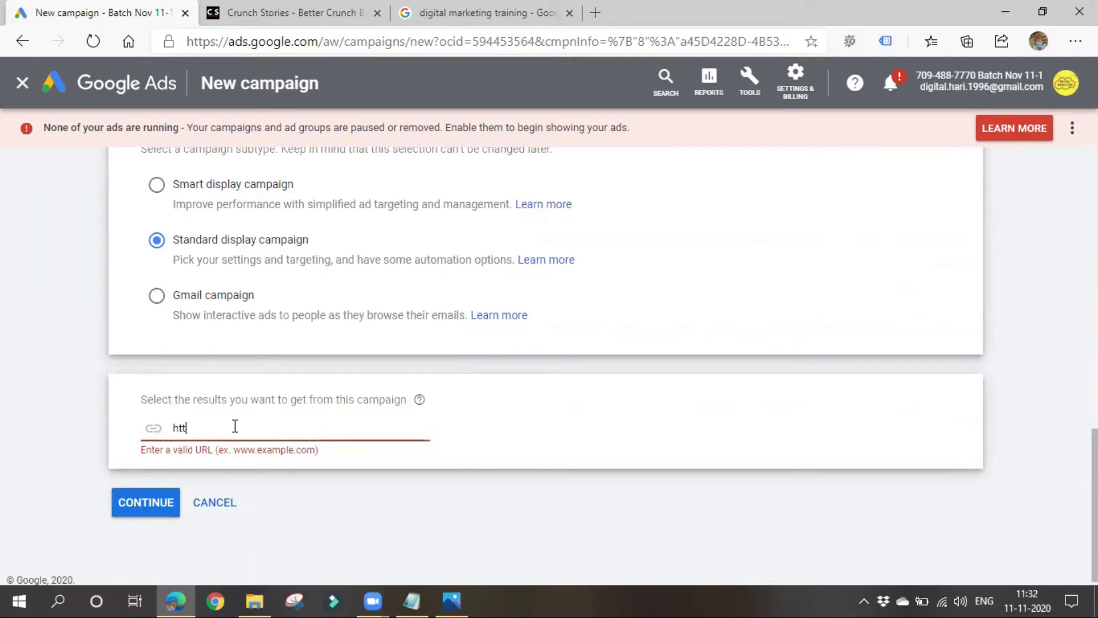
text(ps://www.di)
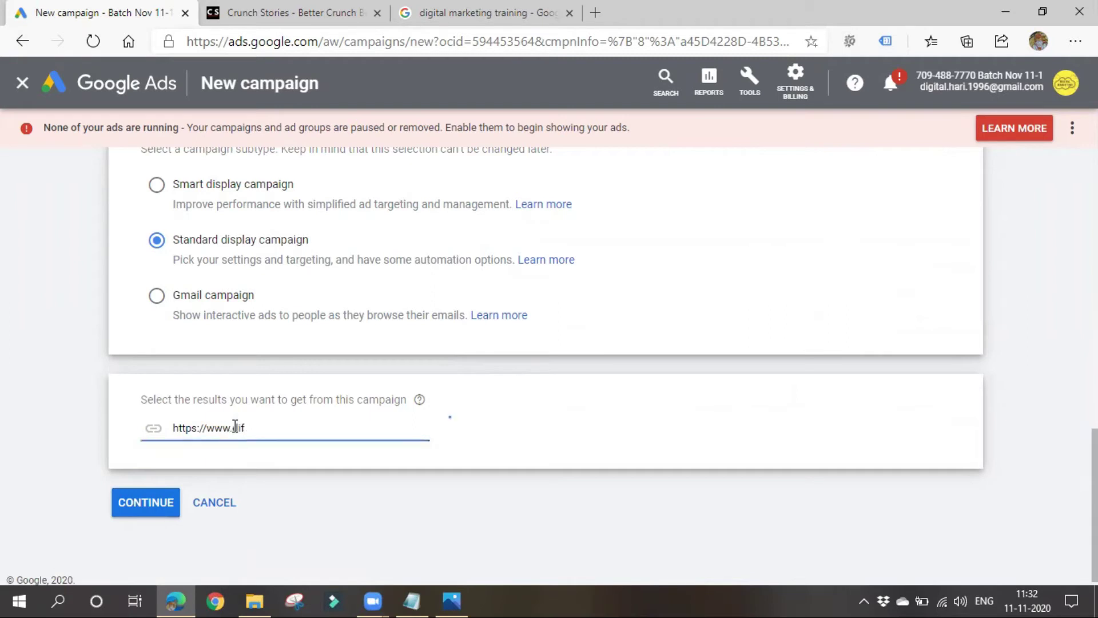
text(giready.in)
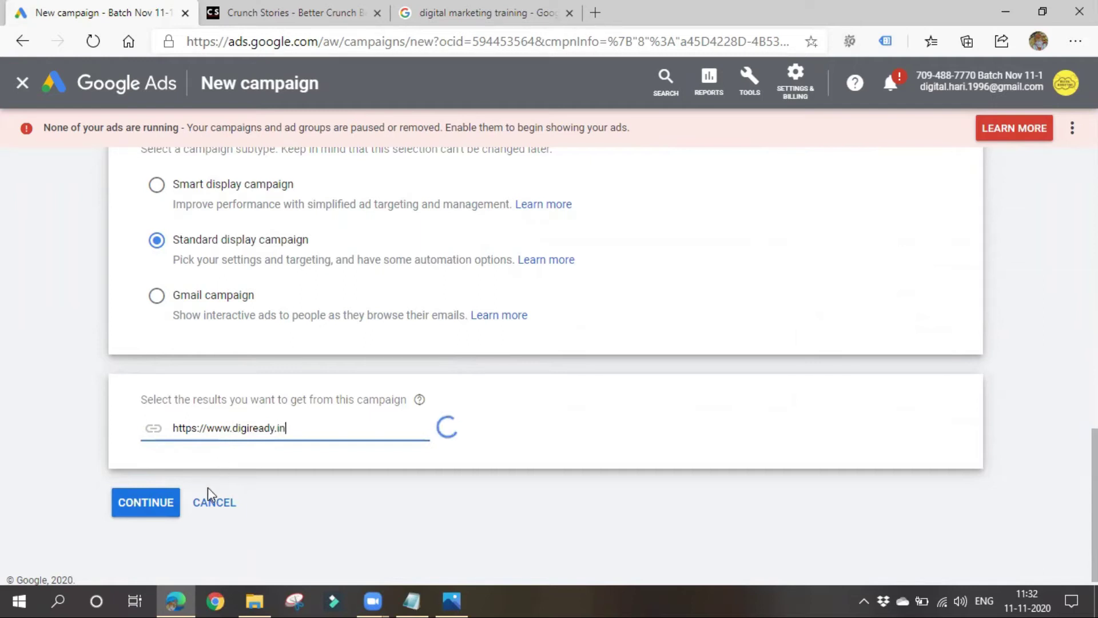
click(159, 506)
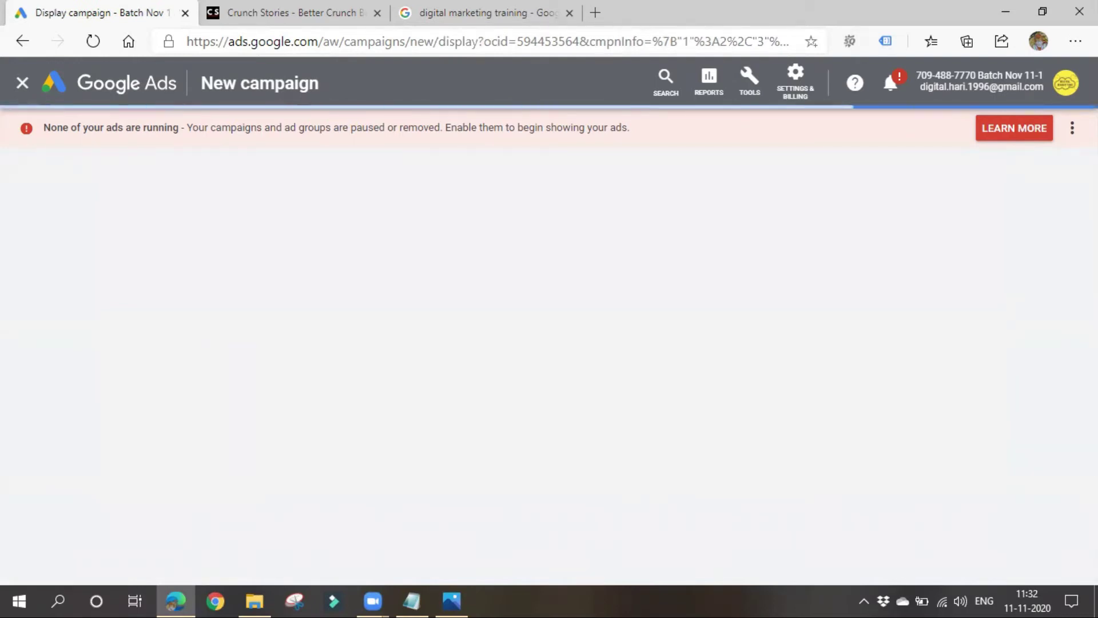
Name the campaign Display 11-1
click(1071, 131)
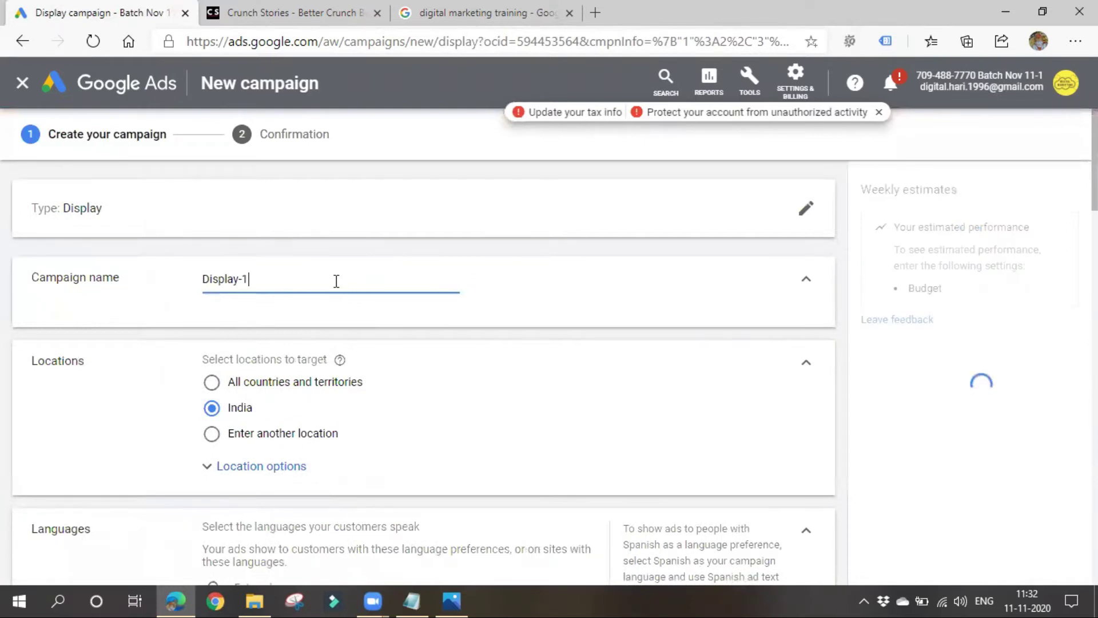
key(BackSpace)
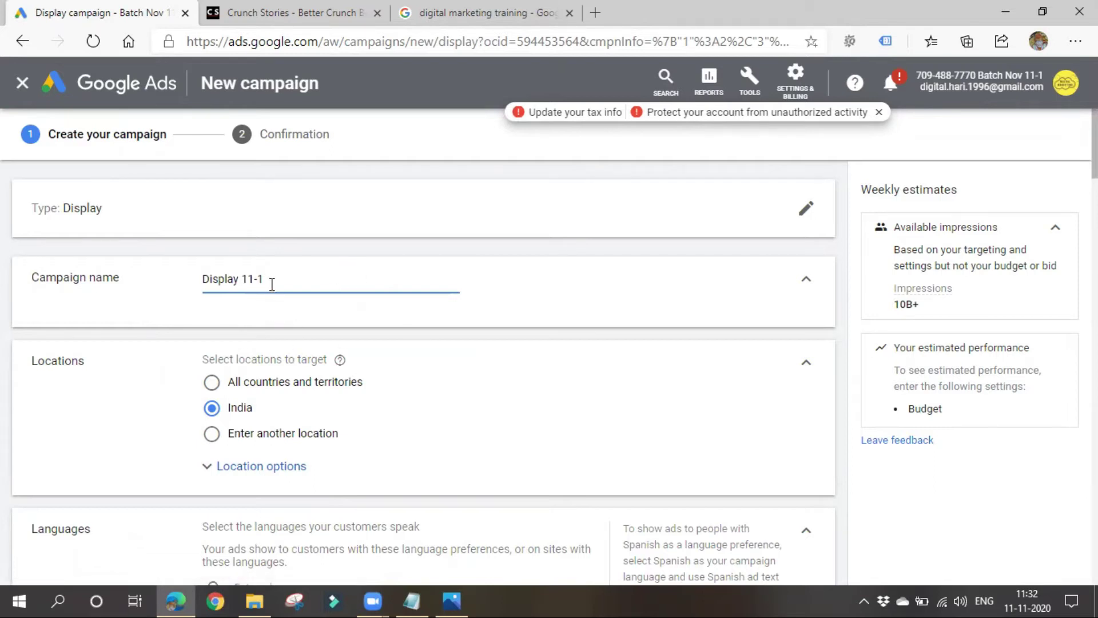
Use the advanced location search to target the city of Hyderabad, Telangana, India, and save the location
scroll(263, 372, down, 1)
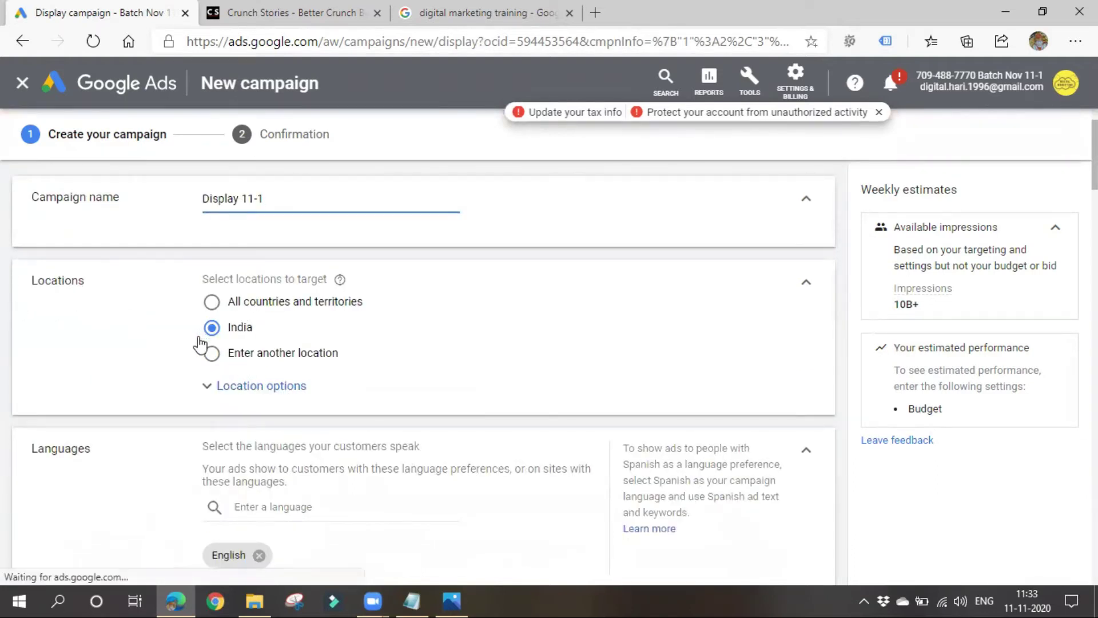
click(212, 354)
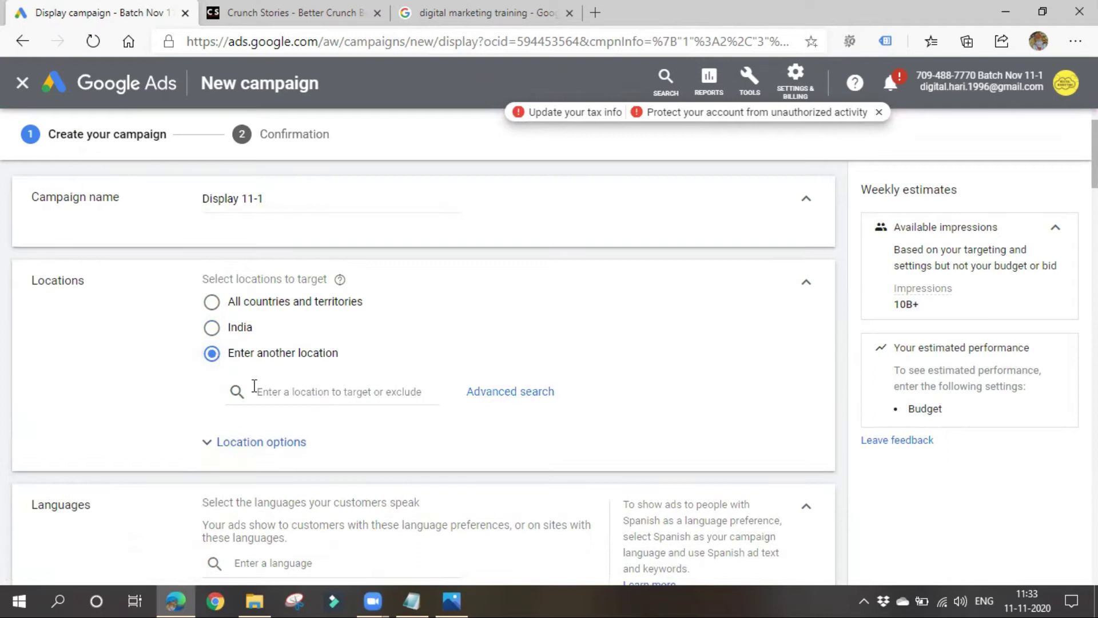
click(489, 392)
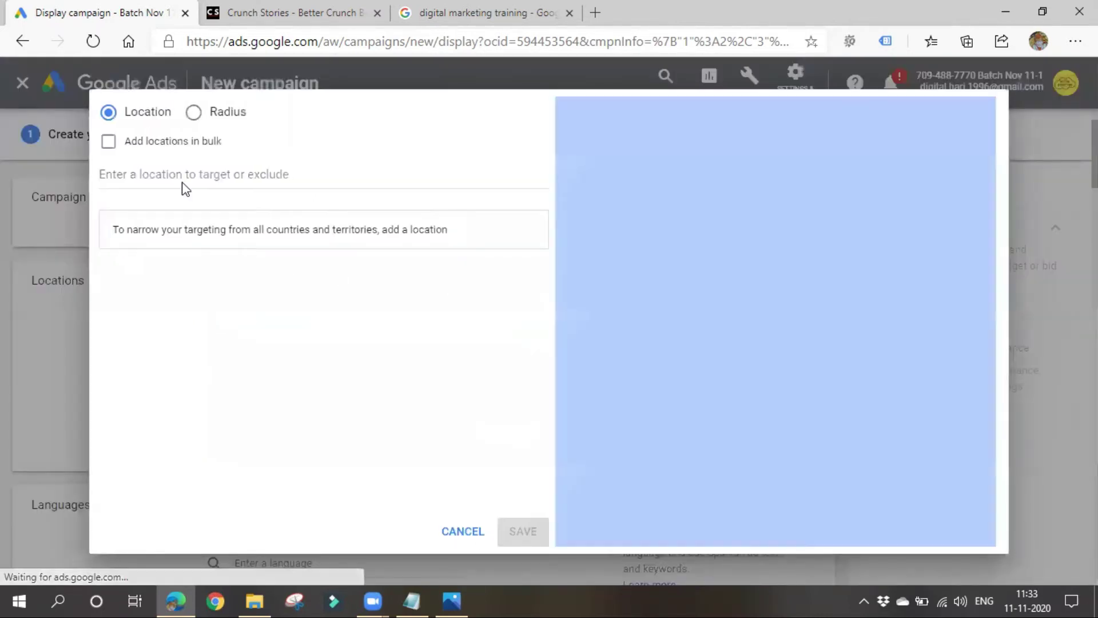
click(185, 174)
text(h)
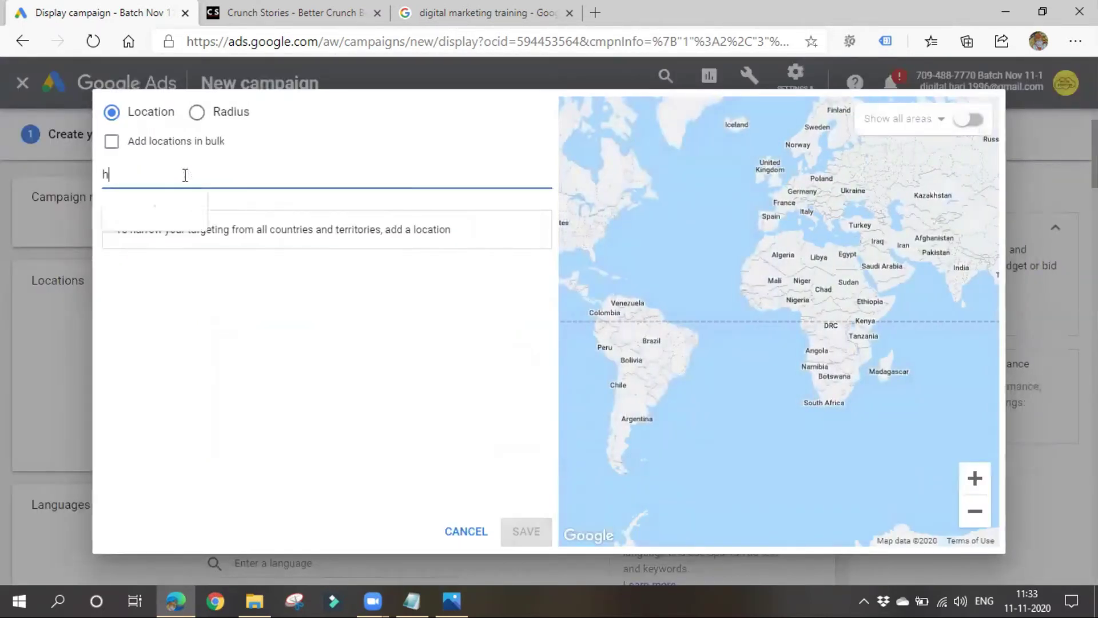
text(yder)
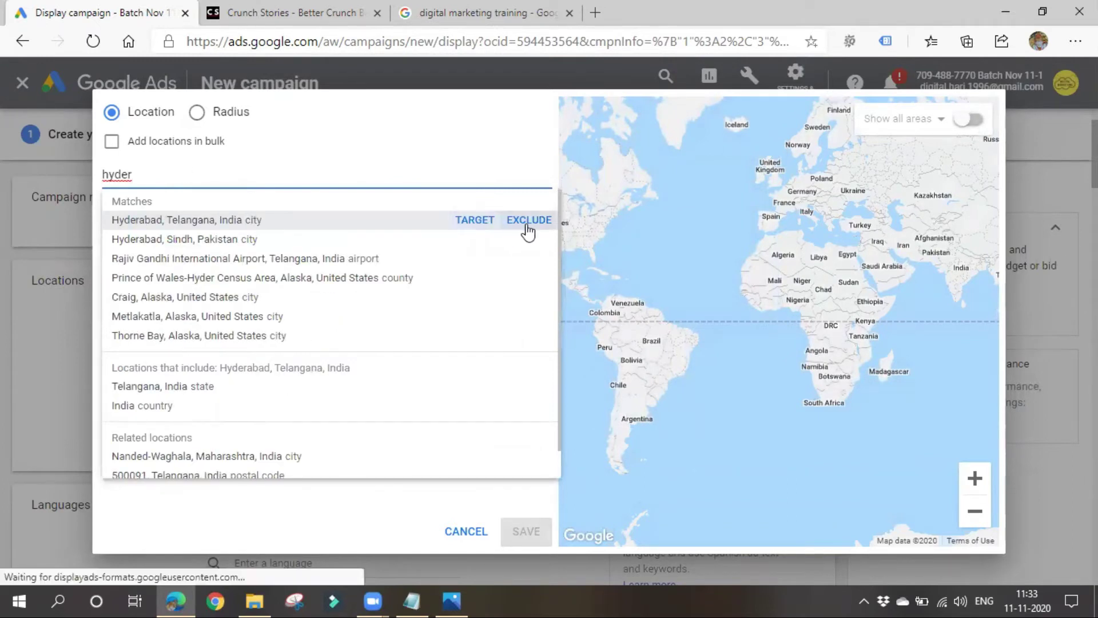
click(483, 227)
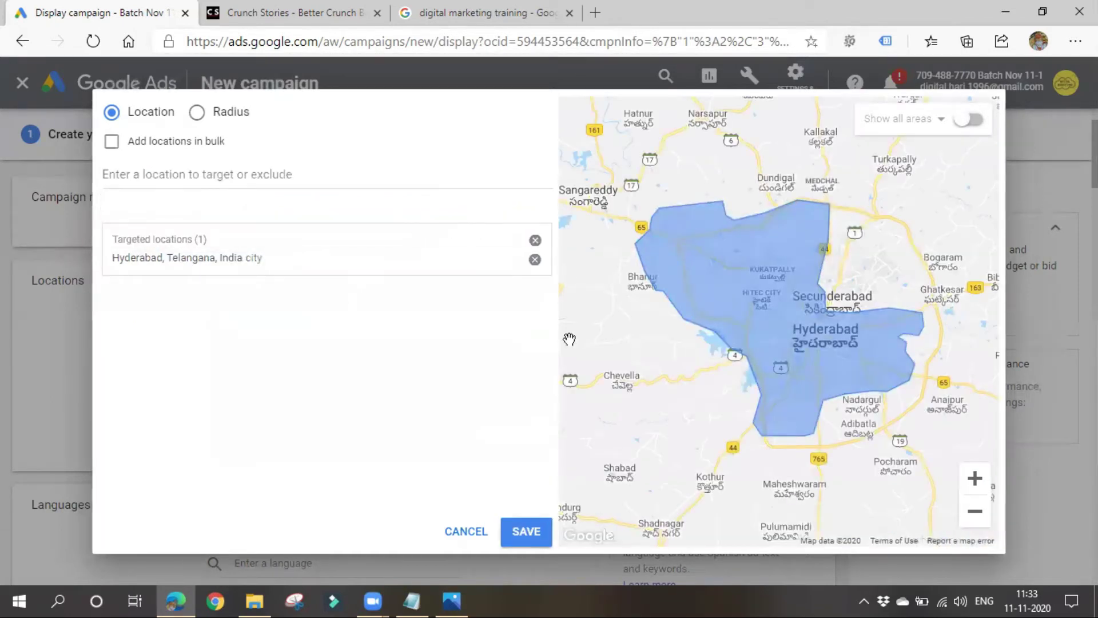
click(536, 537)
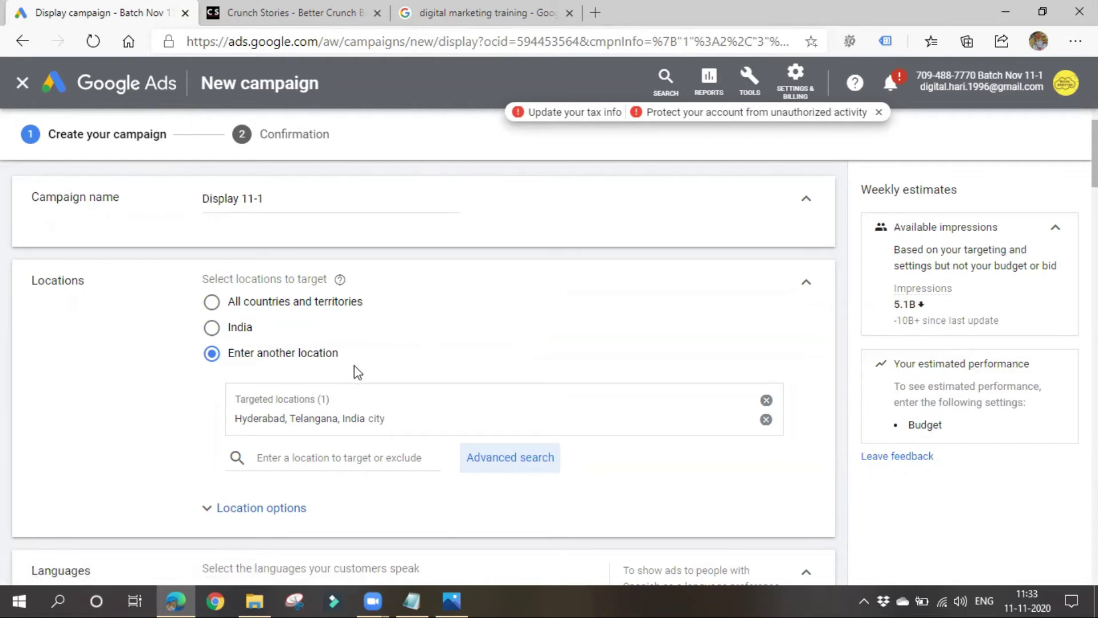
Review the target and exclude choices in the campaign's location options
scroll(355, 372, down, 1)
click(258, 426)
scroll(358, 349, down, 1)
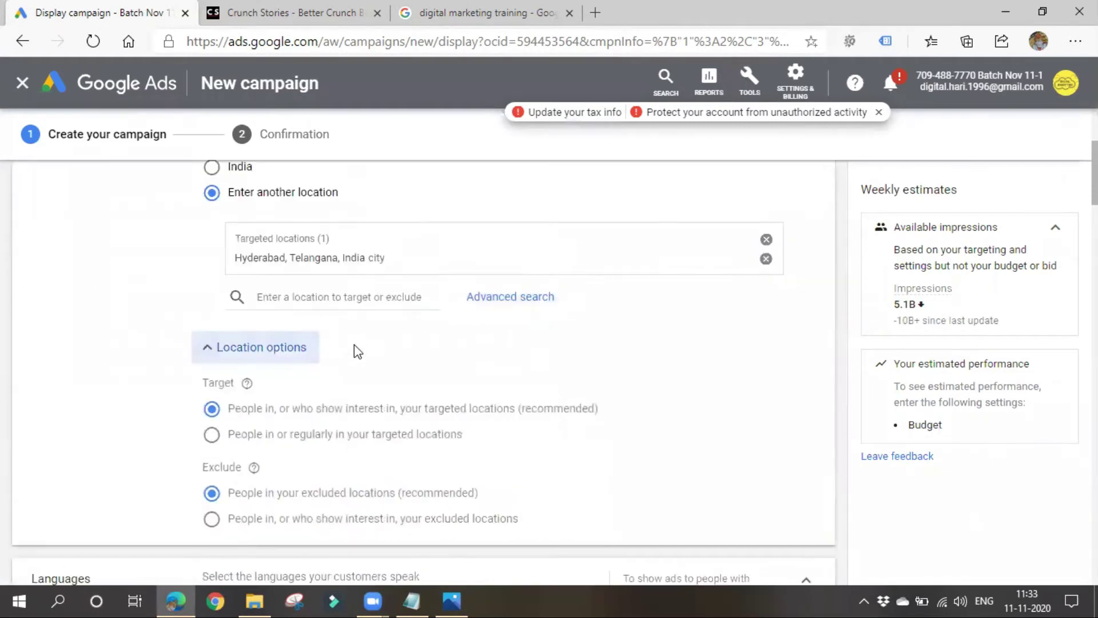
scroll(357, 350, down, 3)
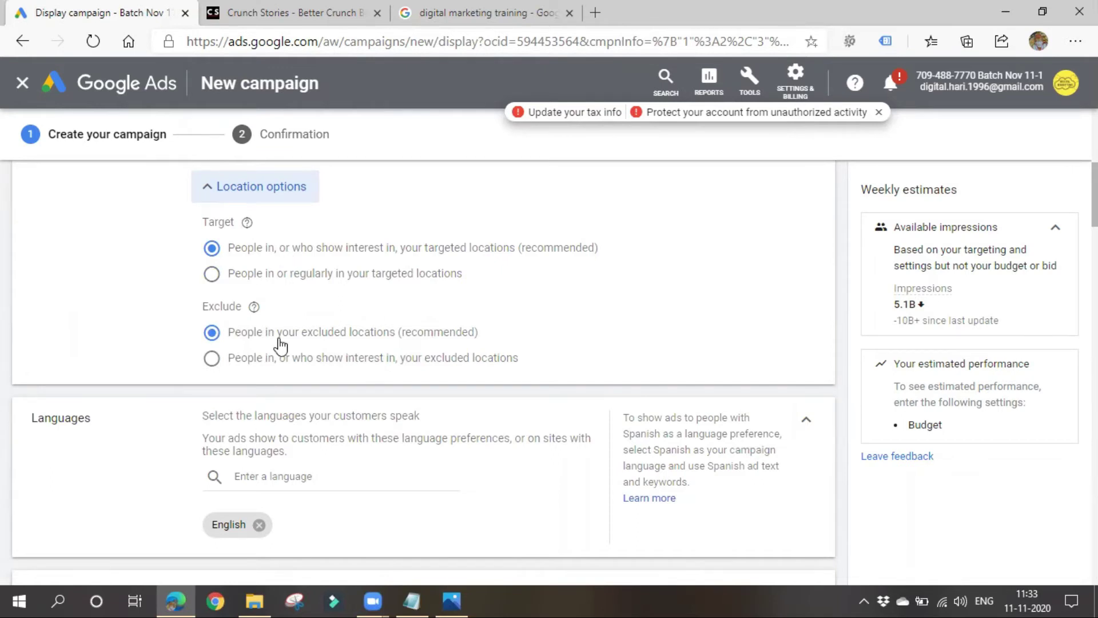
scroll(282, 343, up, 3)
click(252, 349)
scroll(376, 466, up, 3)
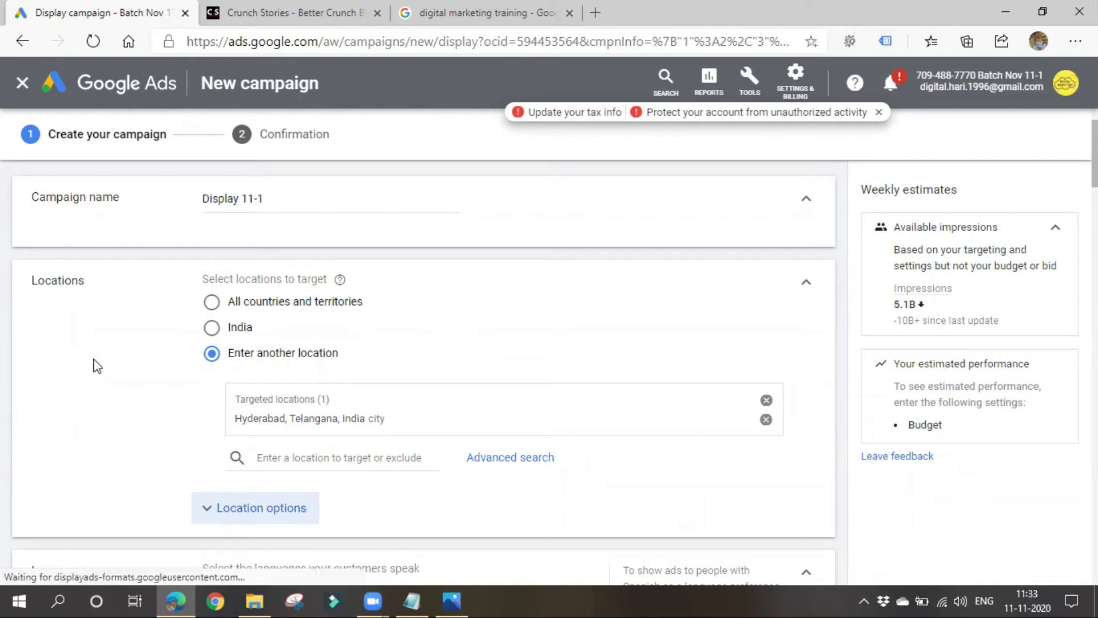
Set the bidding focus to Viewable impressions and check the bid strategy named in the notice
scroll(97, 366, down, 3)
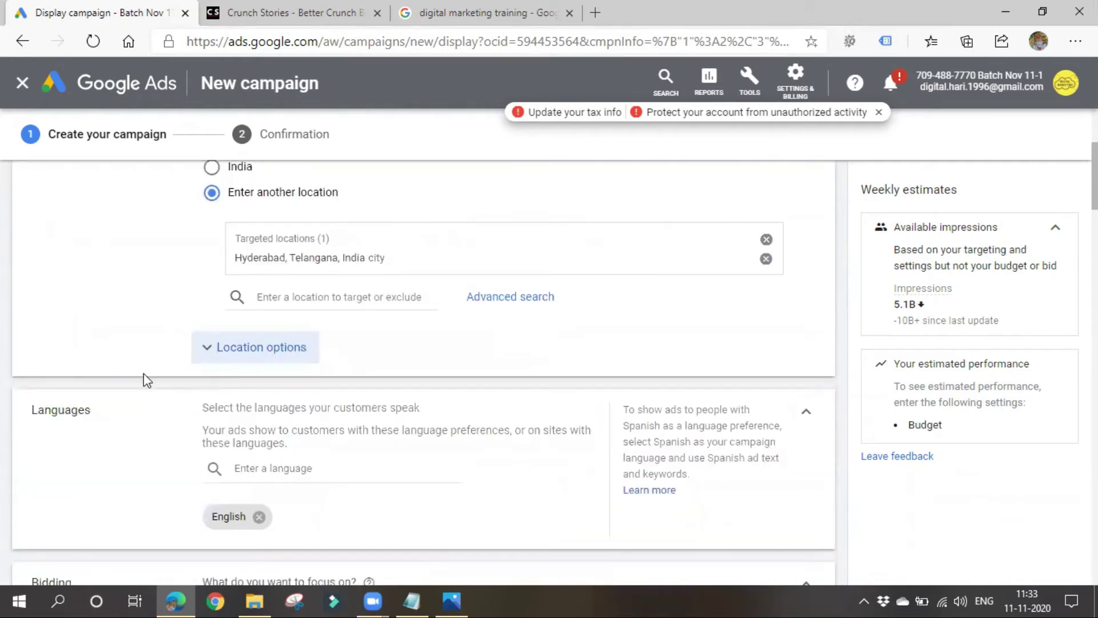
scroll(86, 404, down, 1)
scroll(374, 407, down, 1)
scroll(374, 407, down, 2)
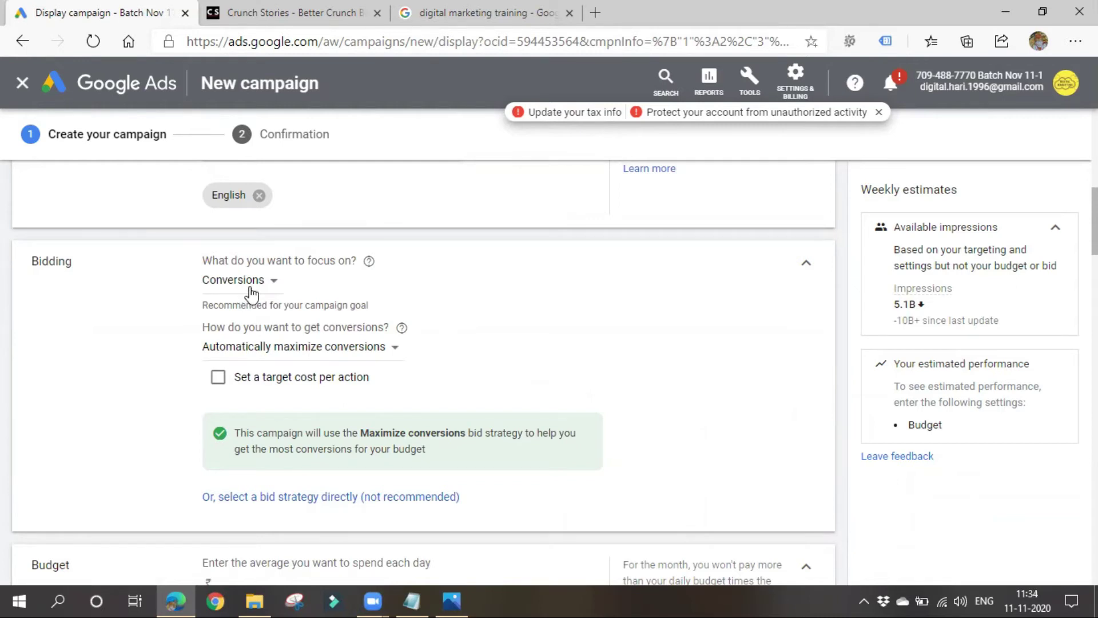
click(251, 295)
click(247, 395)
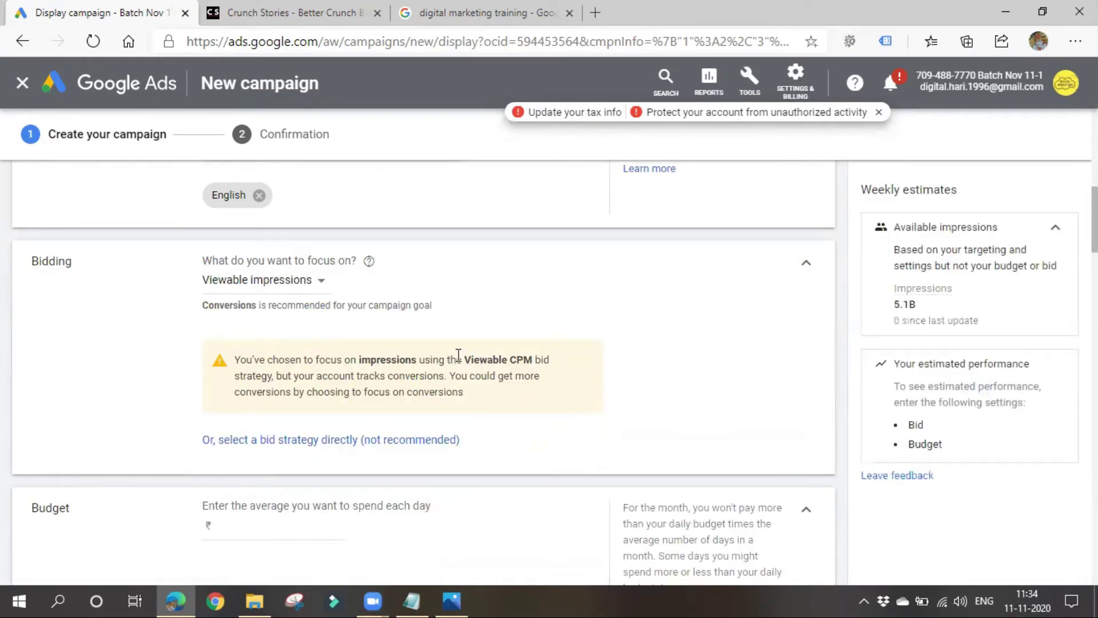
drag(460, 358, 530, 361)
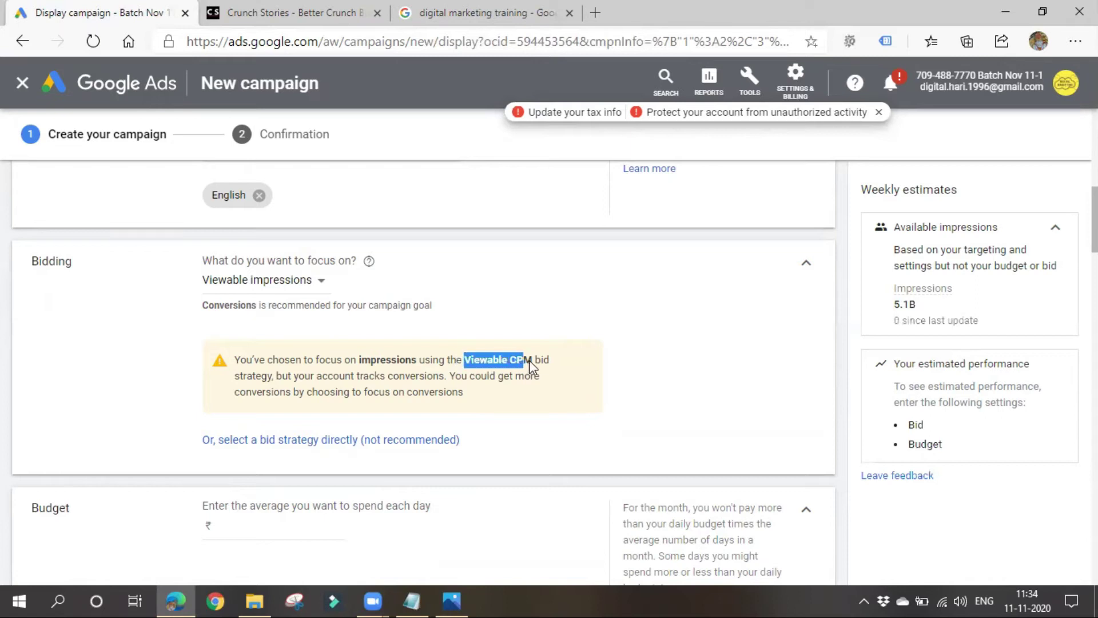
click(643, 366)
Set the average daily budget to ₹1000
scroll(379, 393, down, 1)
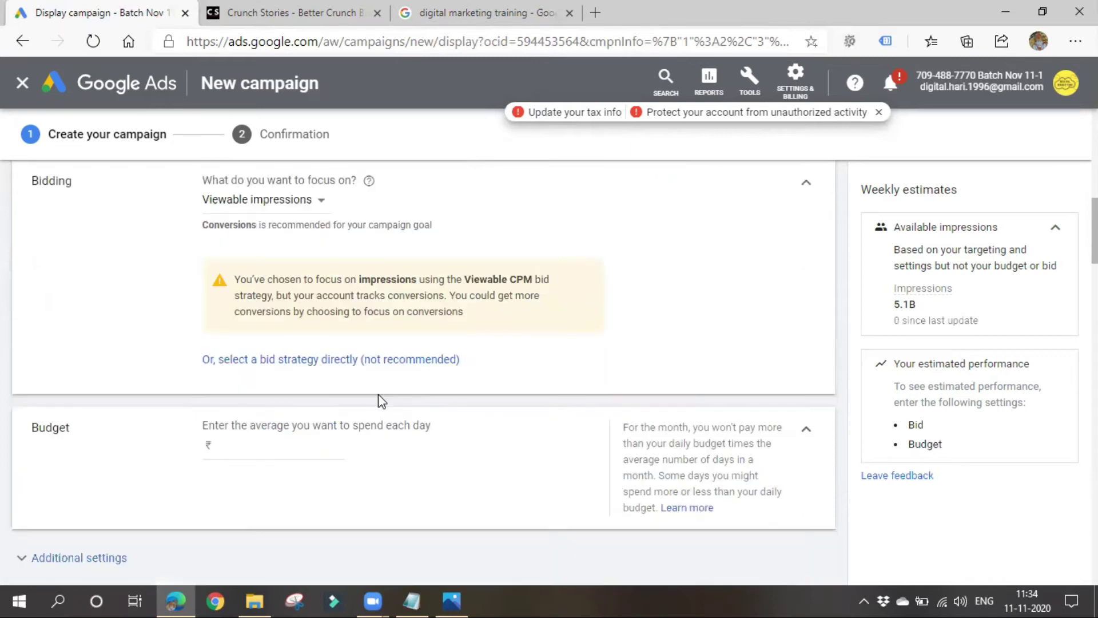
click(305, 445)
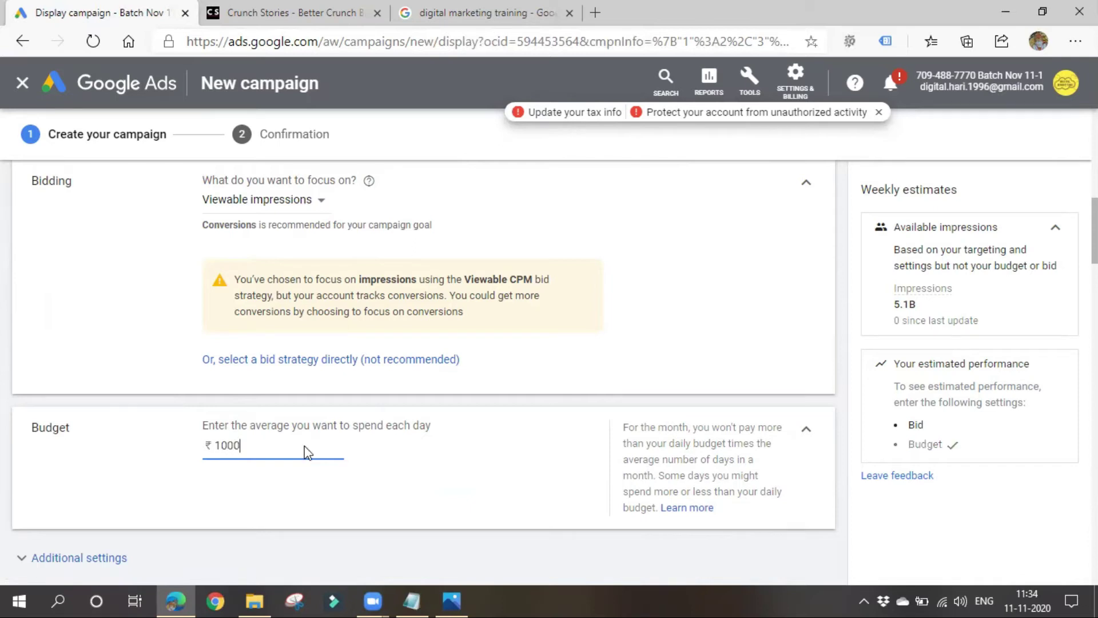
scroll(307, 452, down, 1)
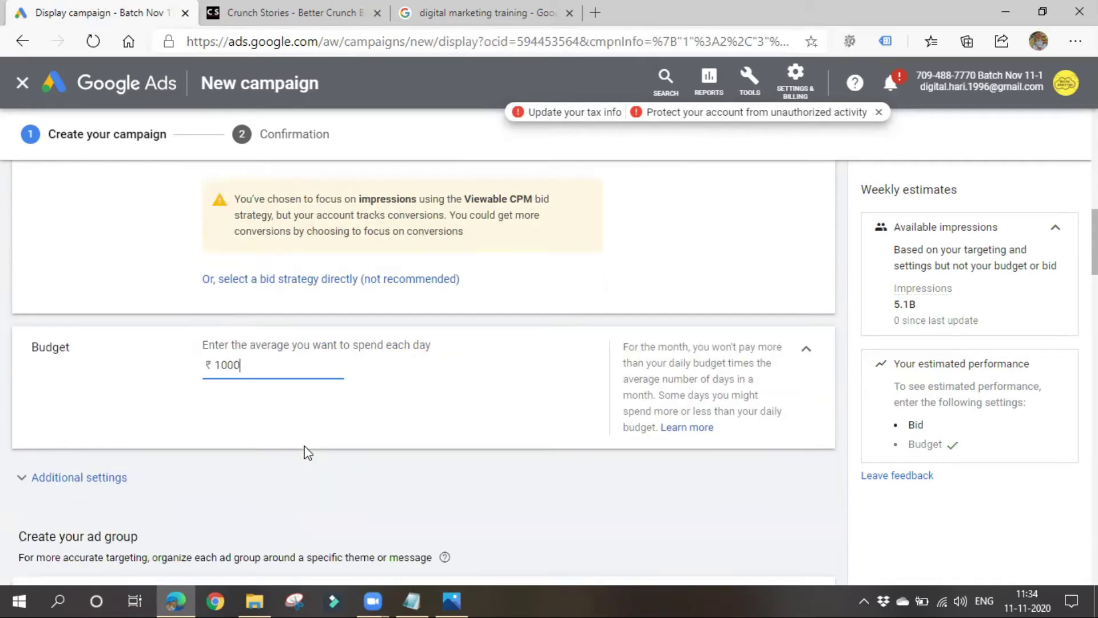
Look at the "digital marketing training" search ads on Google again and return to the Google Ads campaign setup
click(430, 11)
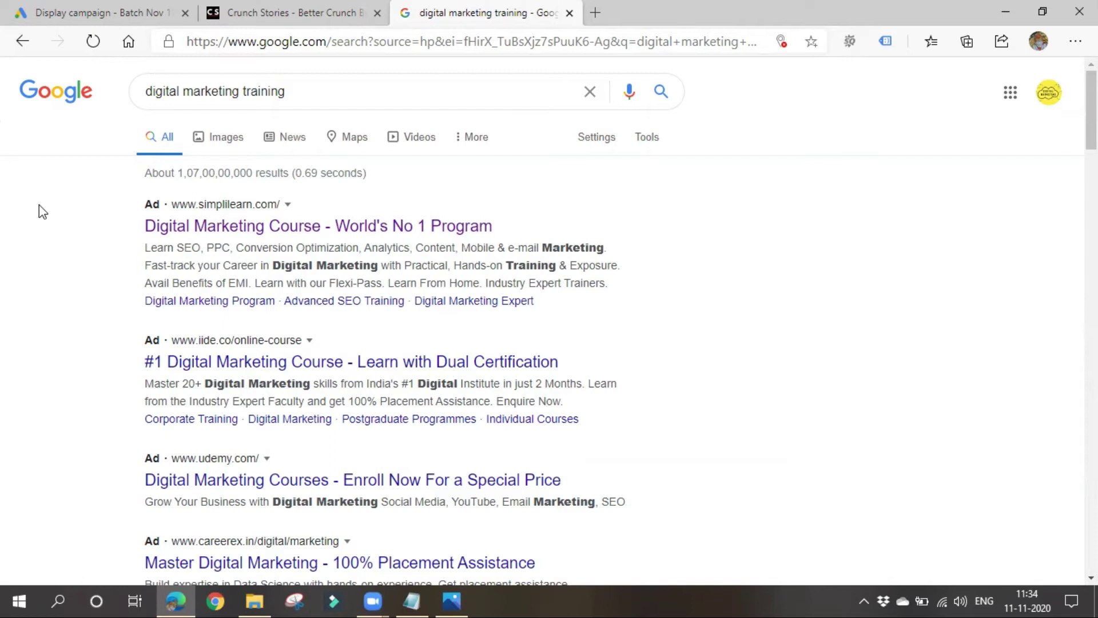
click(90, 7)
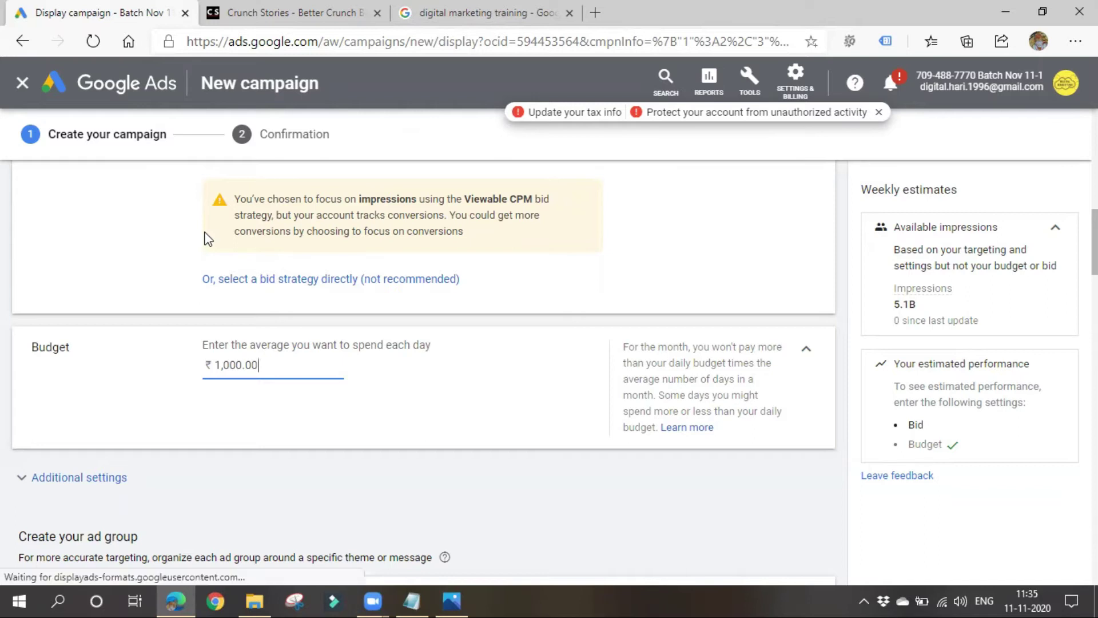
Expand the additional settings and review the ad rotation and ad schedule options
click(99, 481)
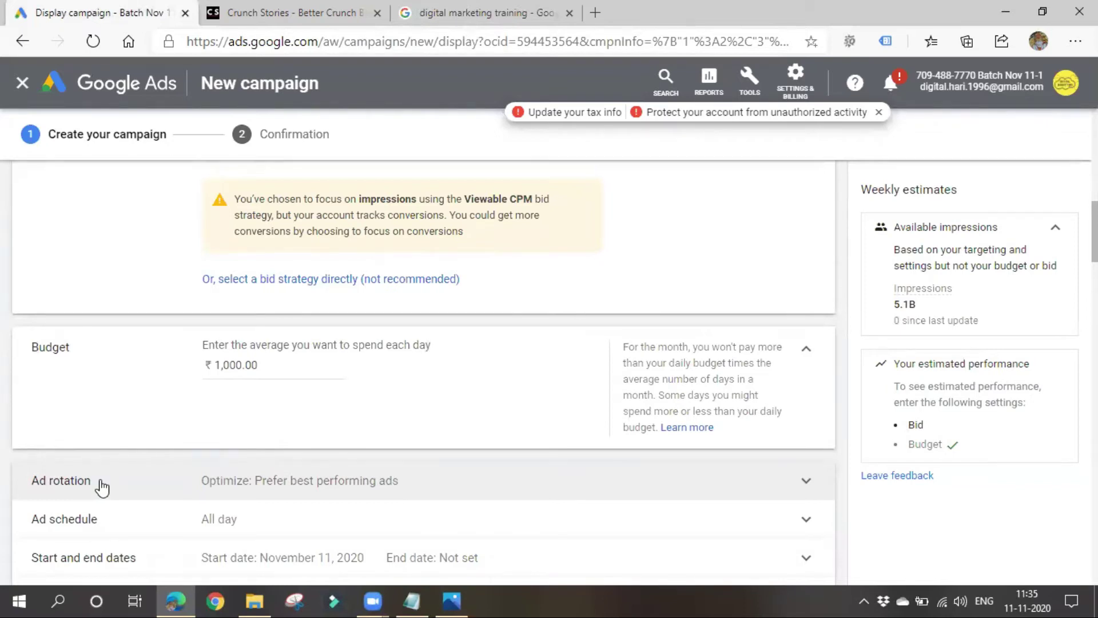
scroll(102, 489, down, 1)
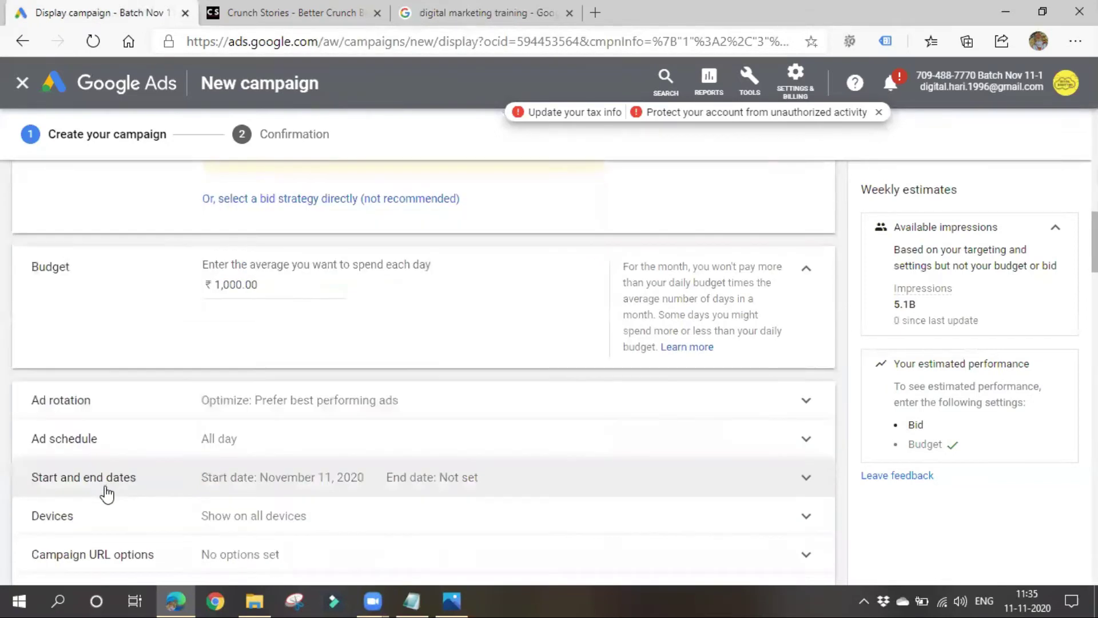
scroll(103, 492, down, 1)
click(290, 325)
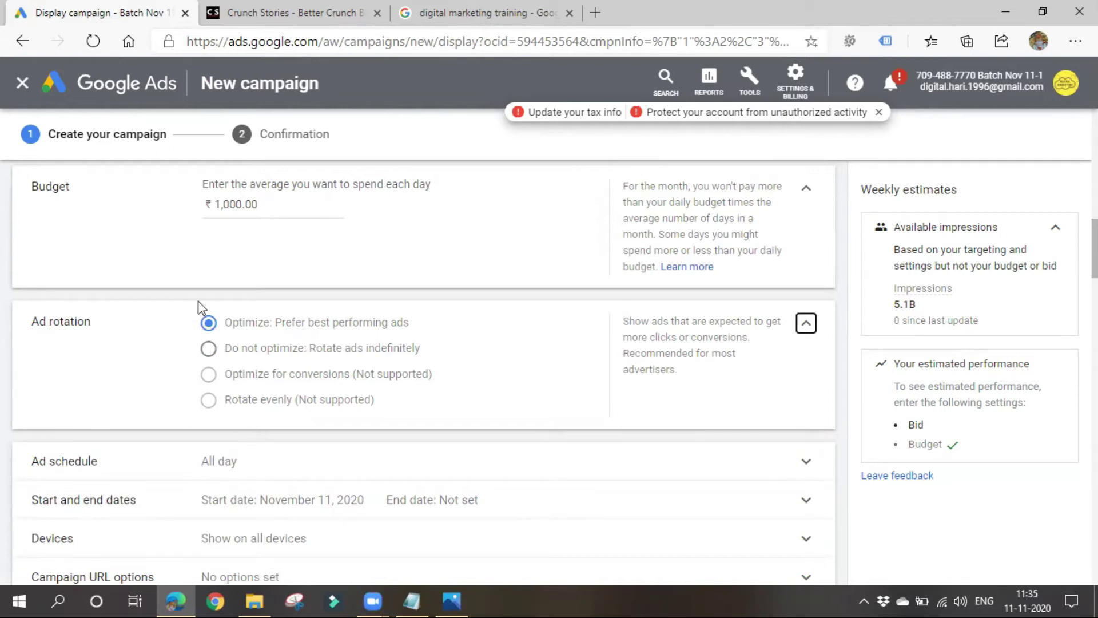
scroll(355, 434, down, 1)
click(433, 392)
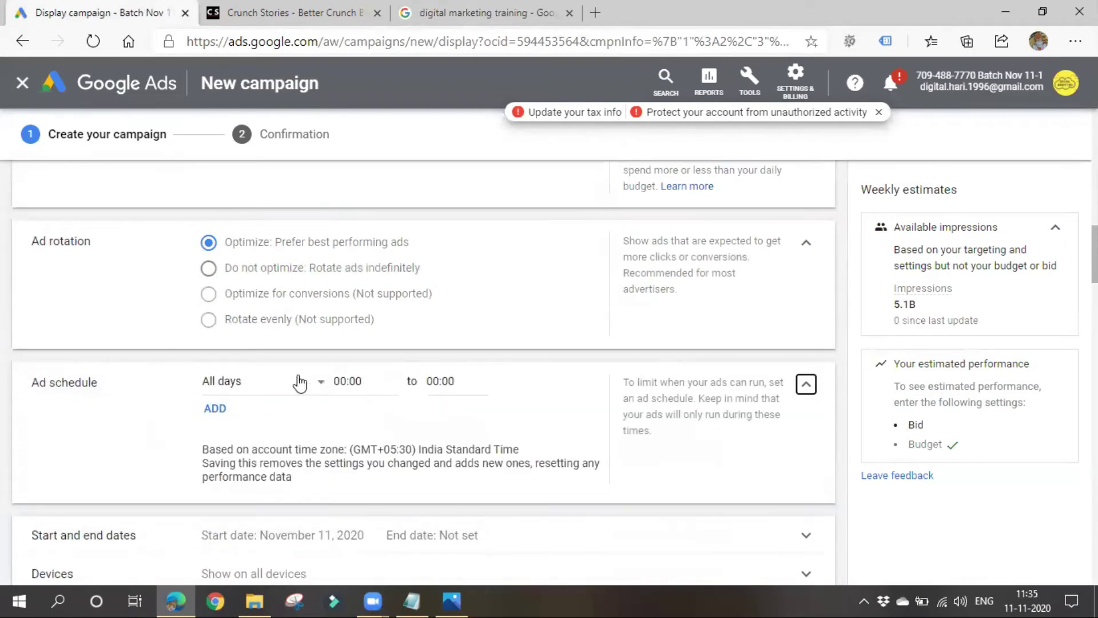
Review the campaign's start and end date settings and the device targeting options
scroll(341, 399, down, 1)
scroll(303, 306, down, 2)
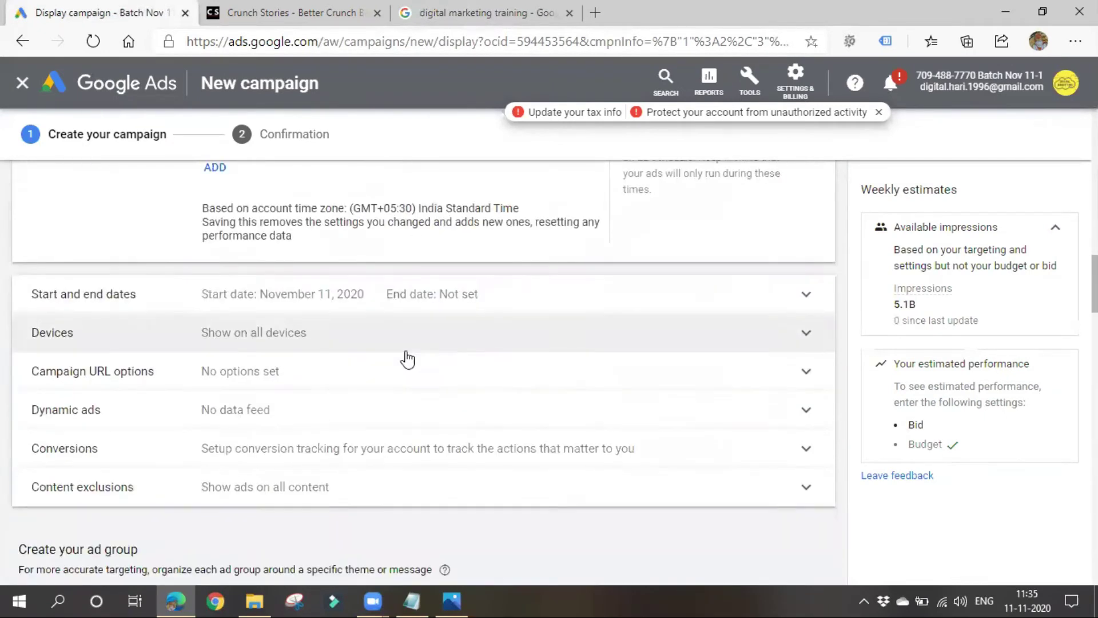
click(278, 308)
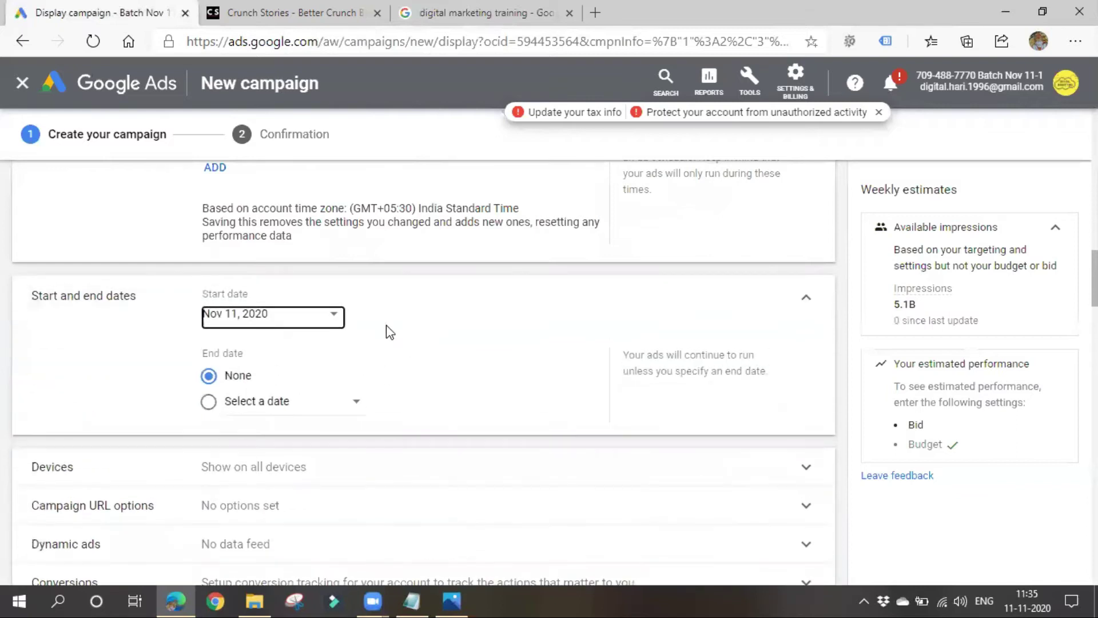
scroll(335, 345, down, 1)
click(329, 388)
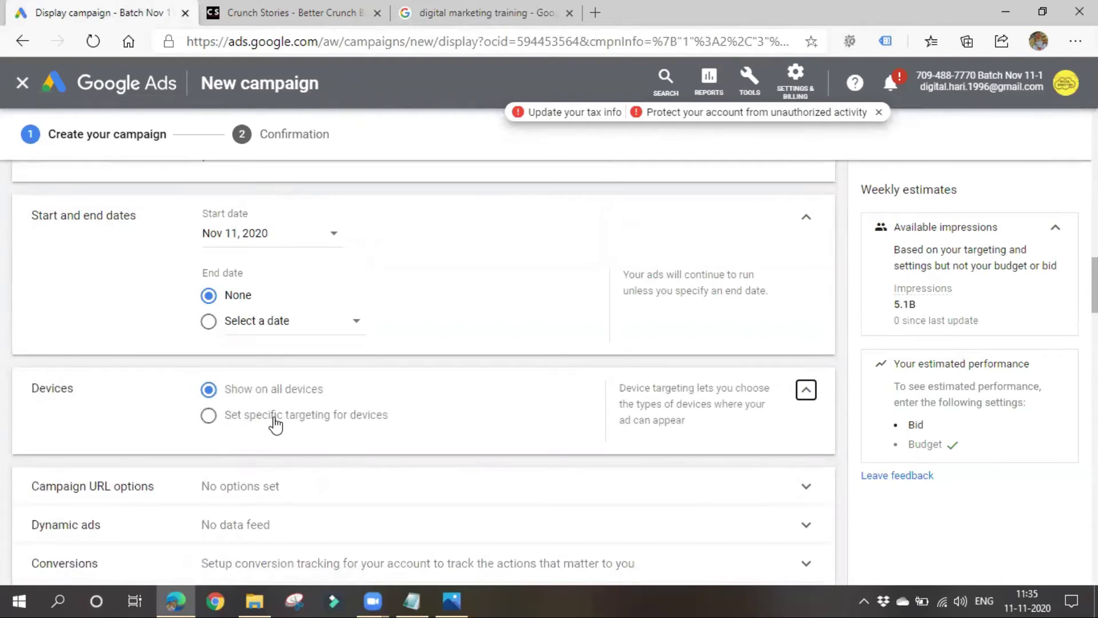
Try specific device targeting and review the operating systems that can be chosen, without selecting any
click(275, 422)
scroll(275, 423, down, 2)
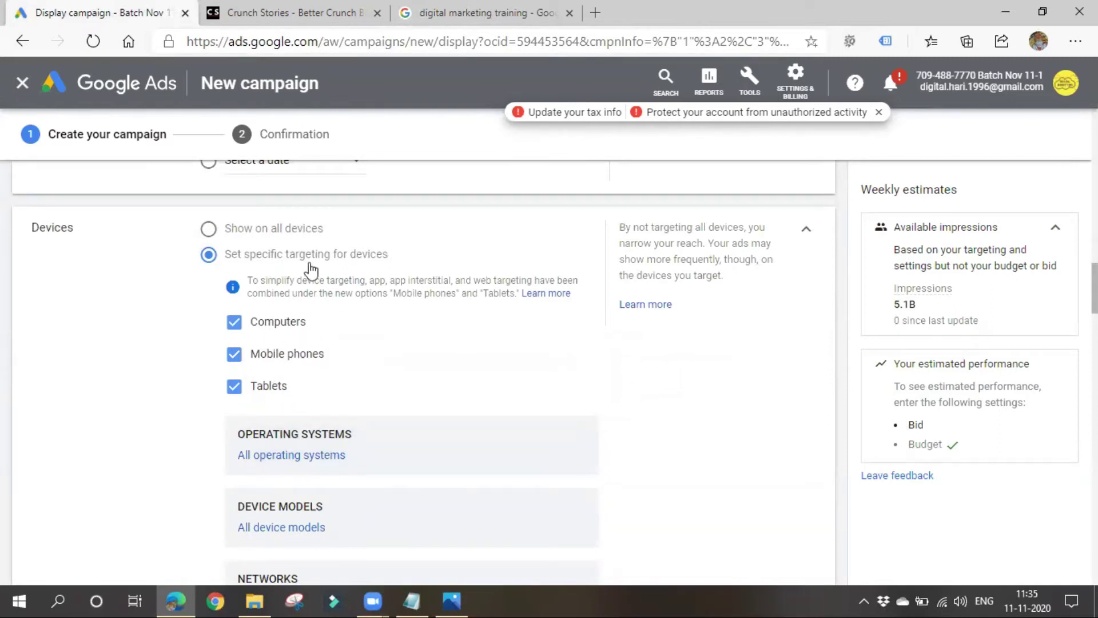
scroll(357, 320, down, 2)
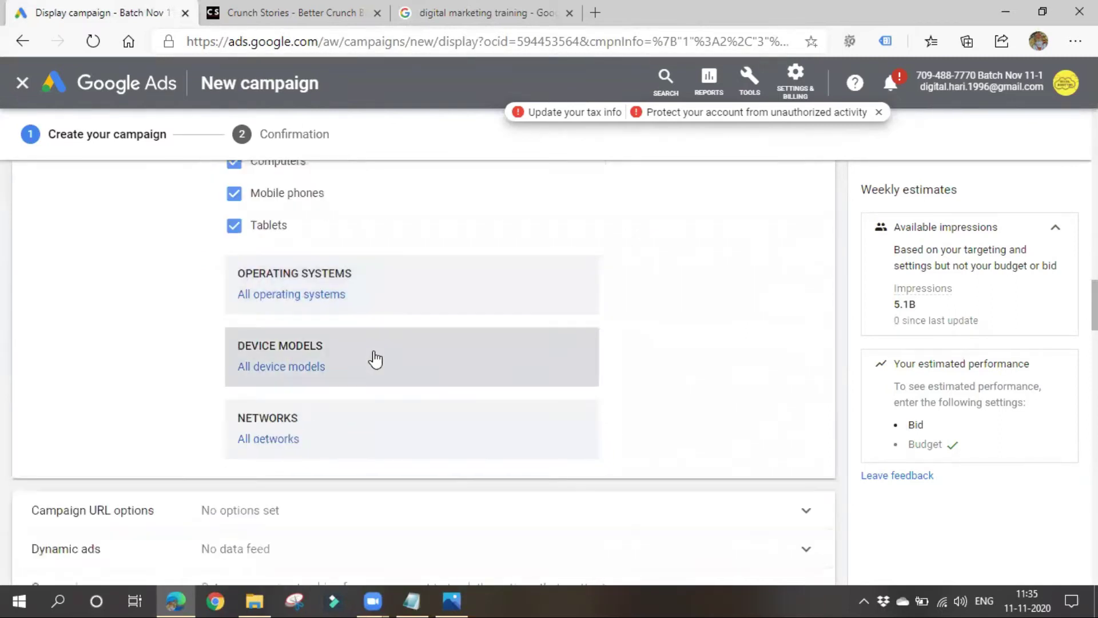
click(307, 282)
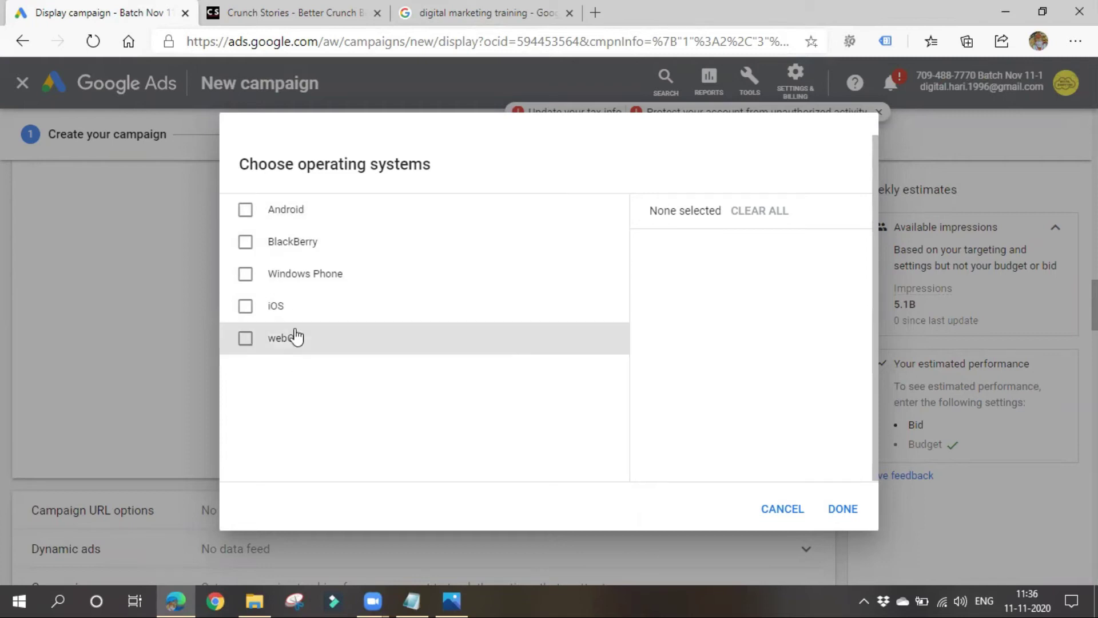
click(778, 507)
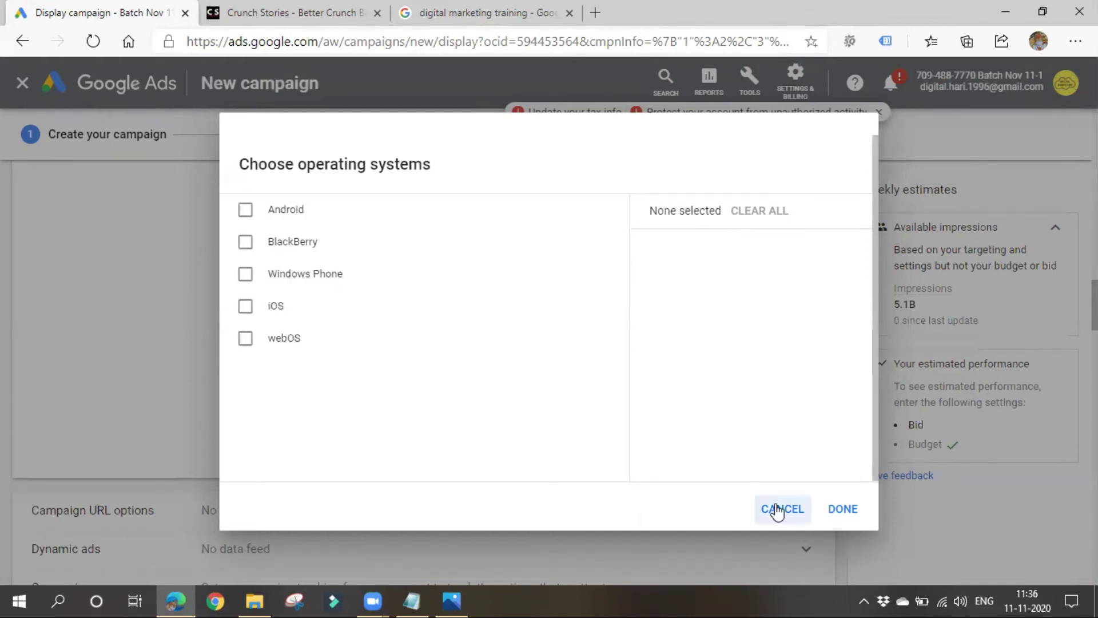
Review the Android device models available for targeting and set the devices option back to Show on all devices
click(320, 352)
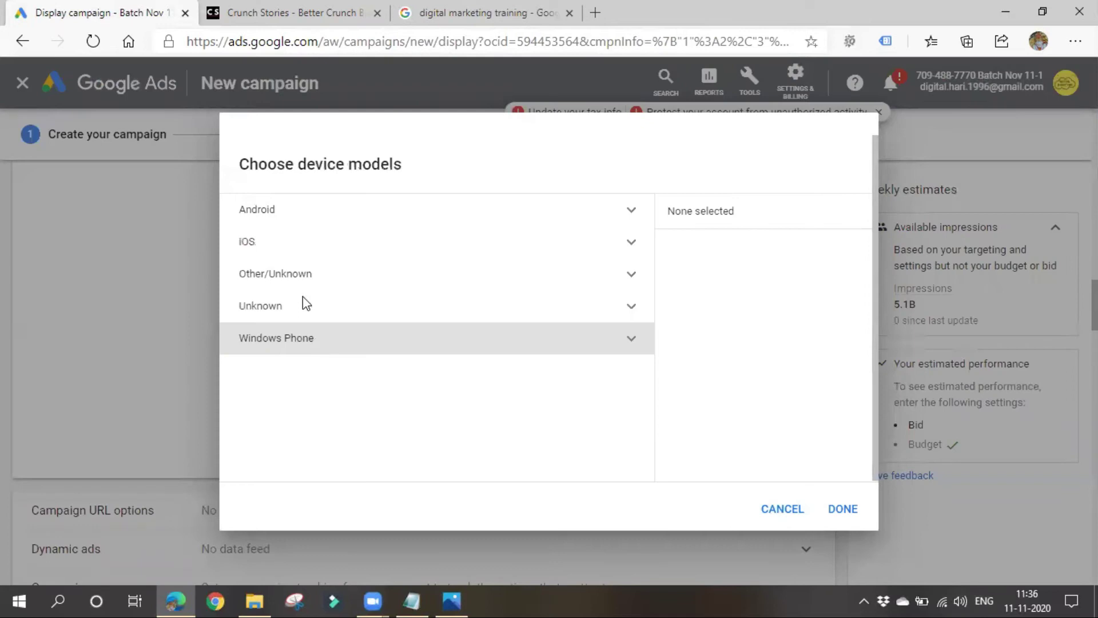
click(623, 214)
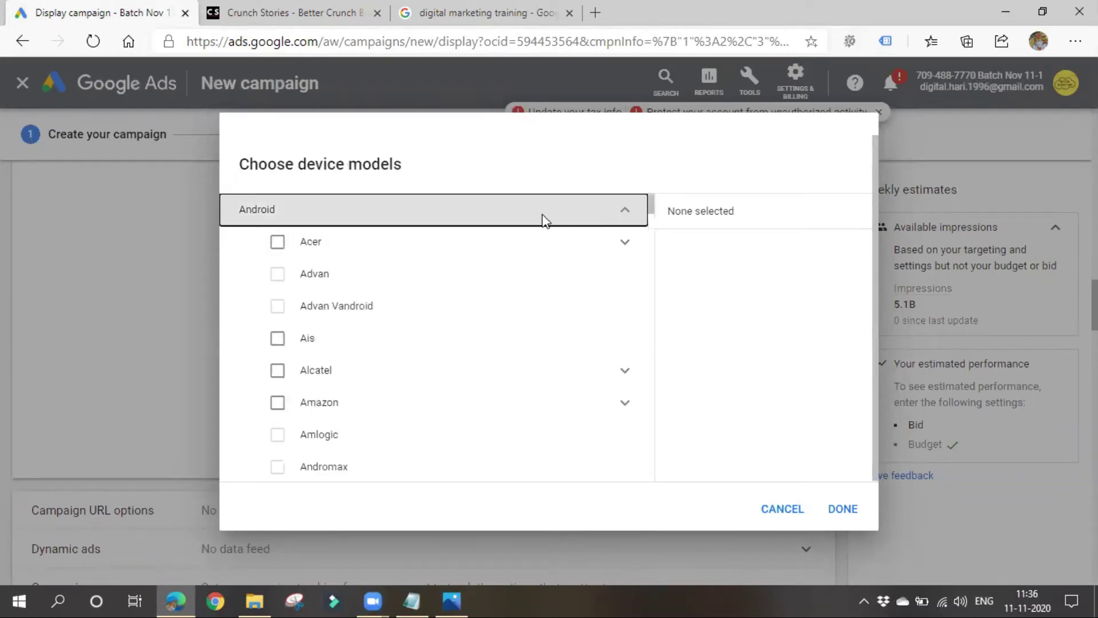
scroll(311, 407, down, 1)
scroll(330, 320, down, 20)
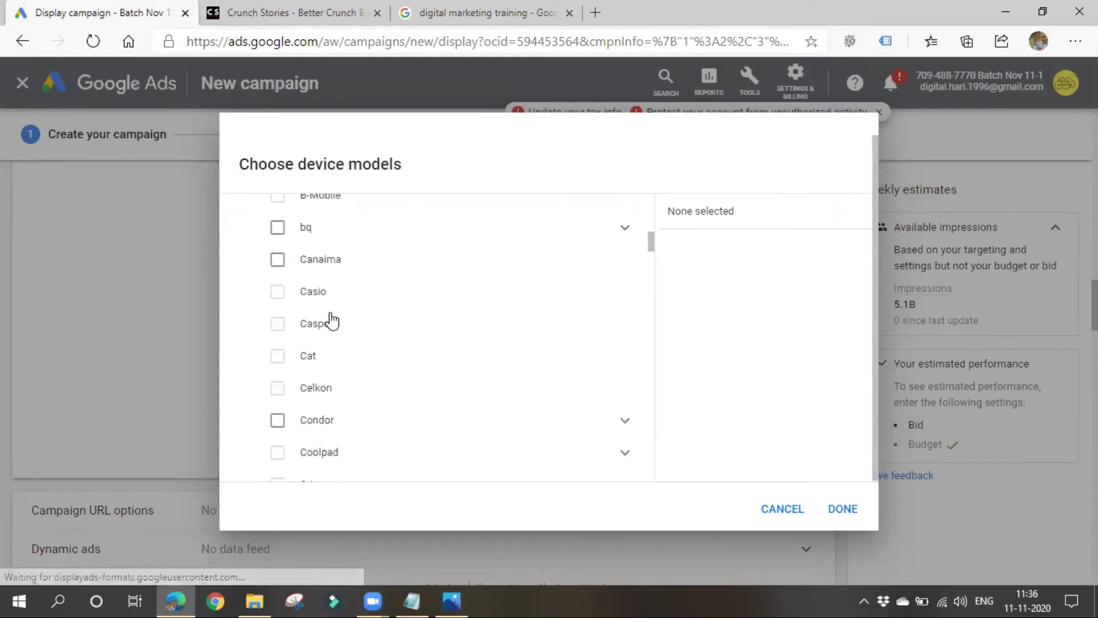
scroll(328, 325, down, 15)
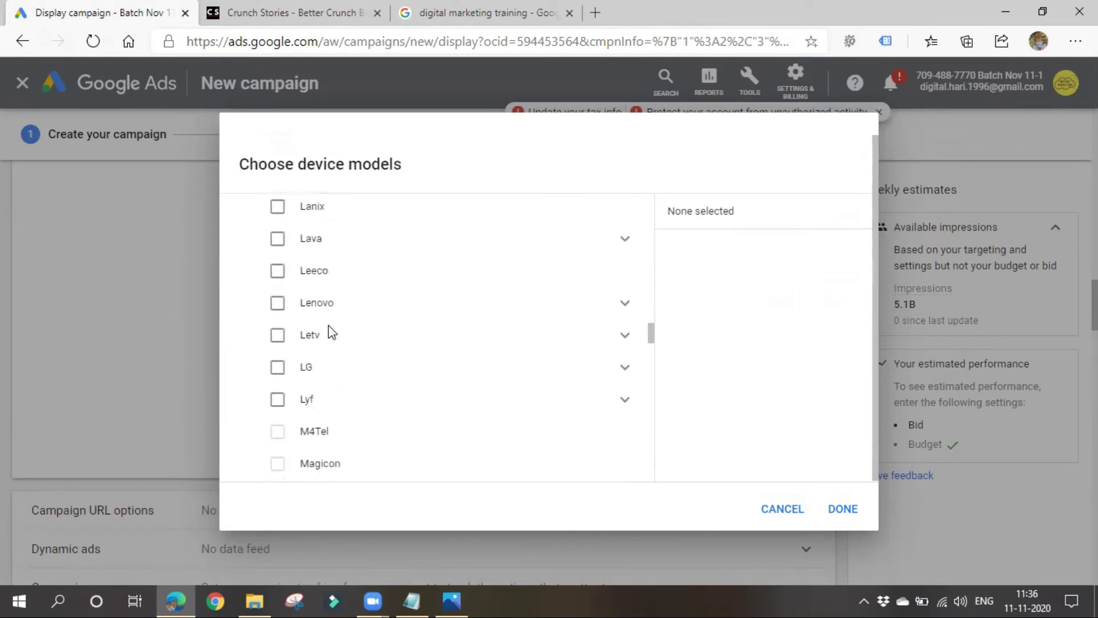
scroll(366, 395, up, 8)
scroll(378, 400, up, 15)
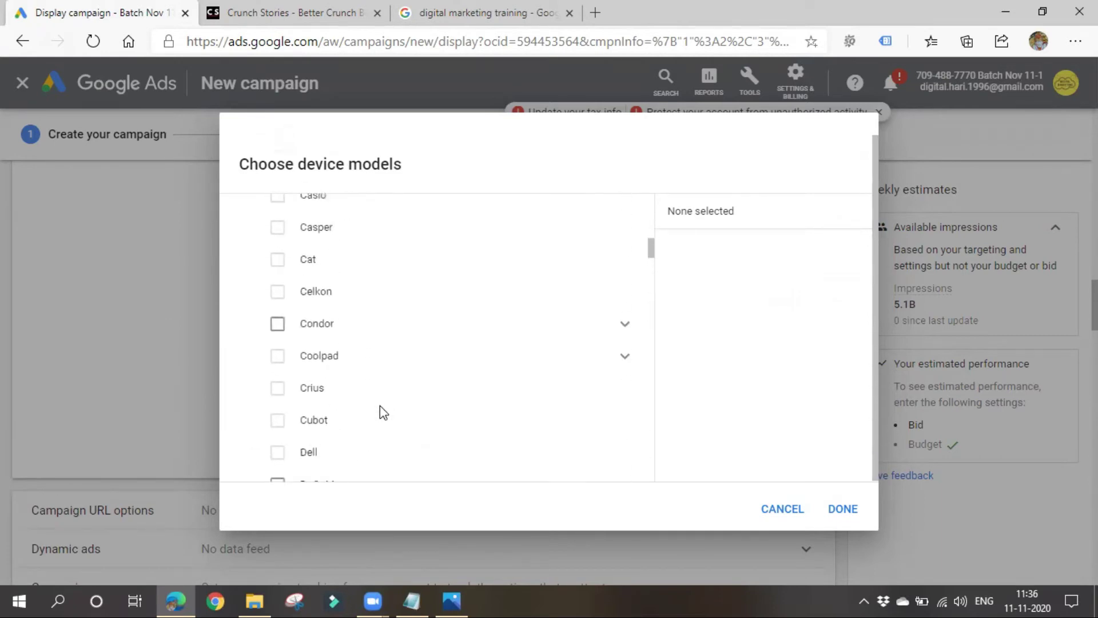
click(622, 210)
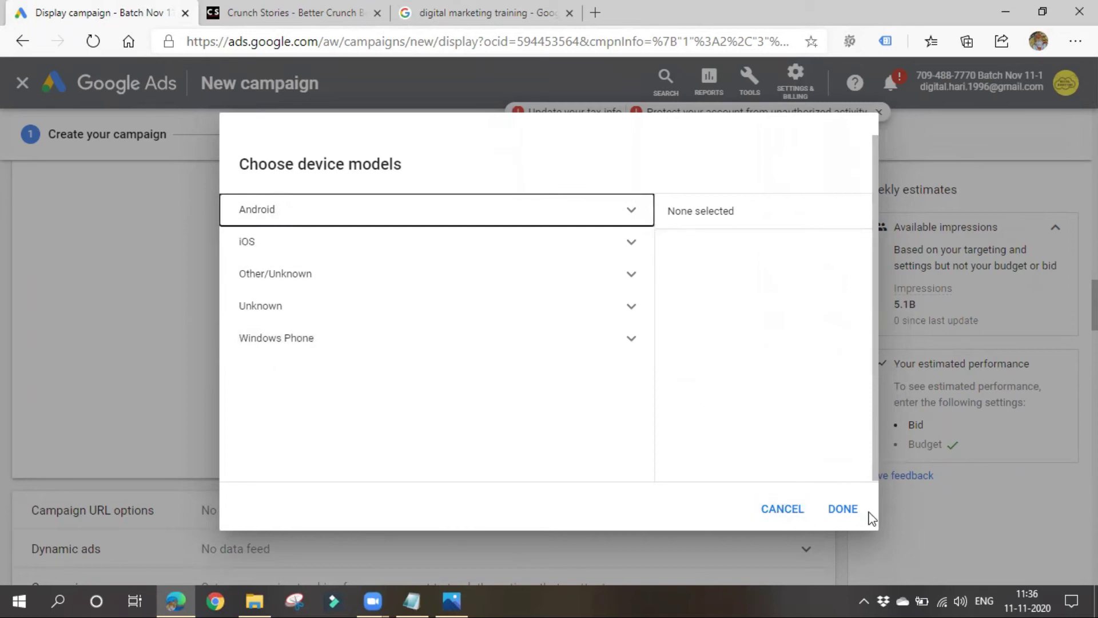
click(849, 510)
scroll(280, 441, up, 5)
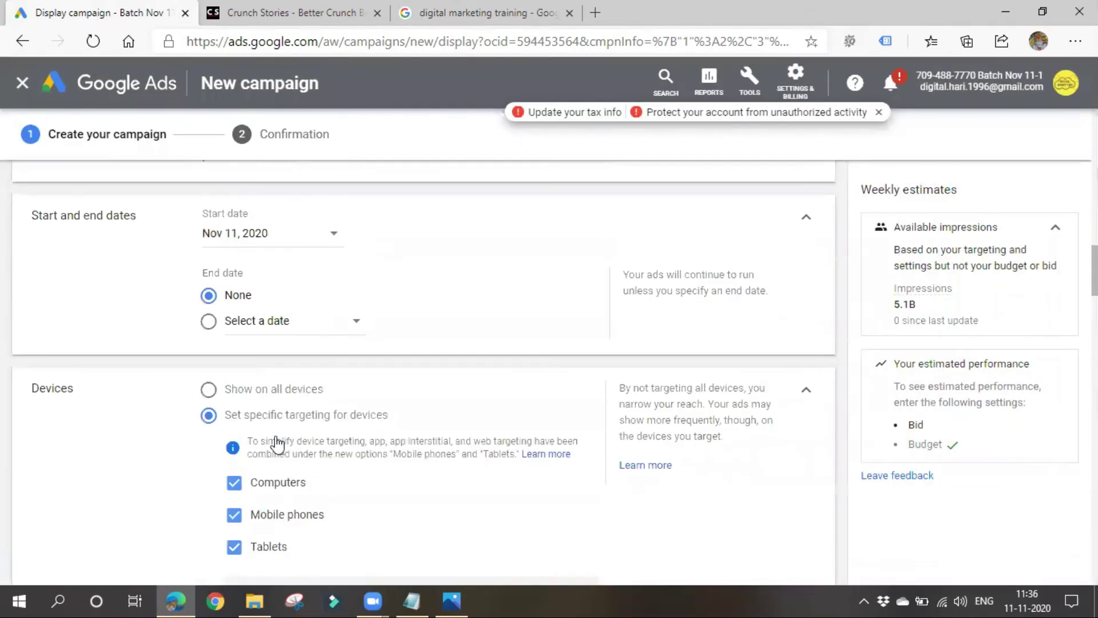
click(252, 391)
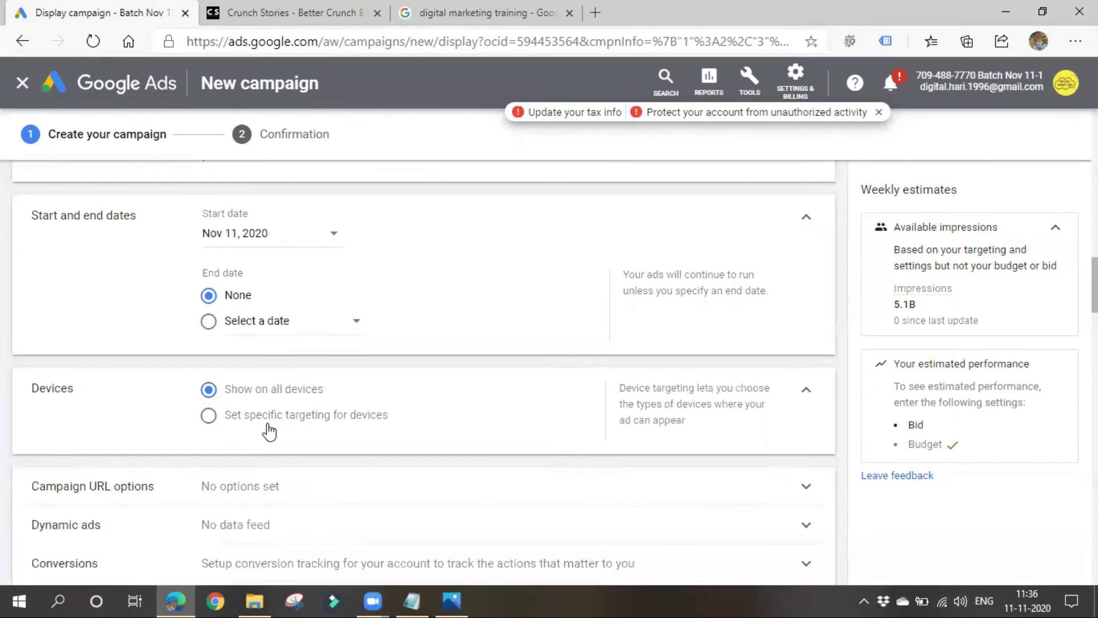
Name the ad group "Display Adgroup 11-1"
scroll(483, 423, down, 1)
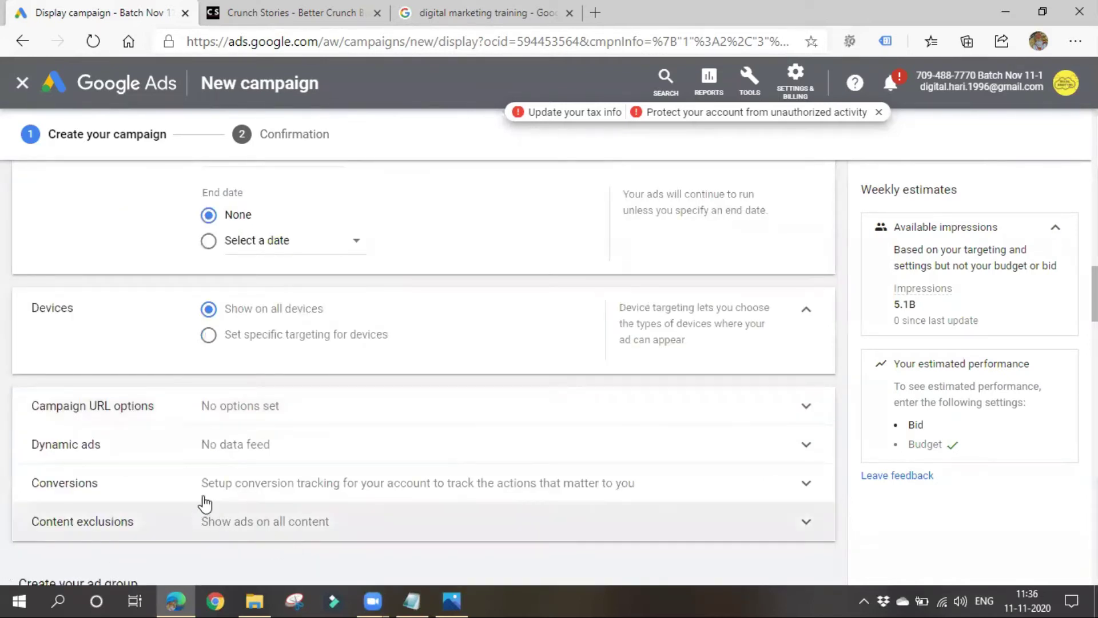
scroll(279, 480, down, 2)
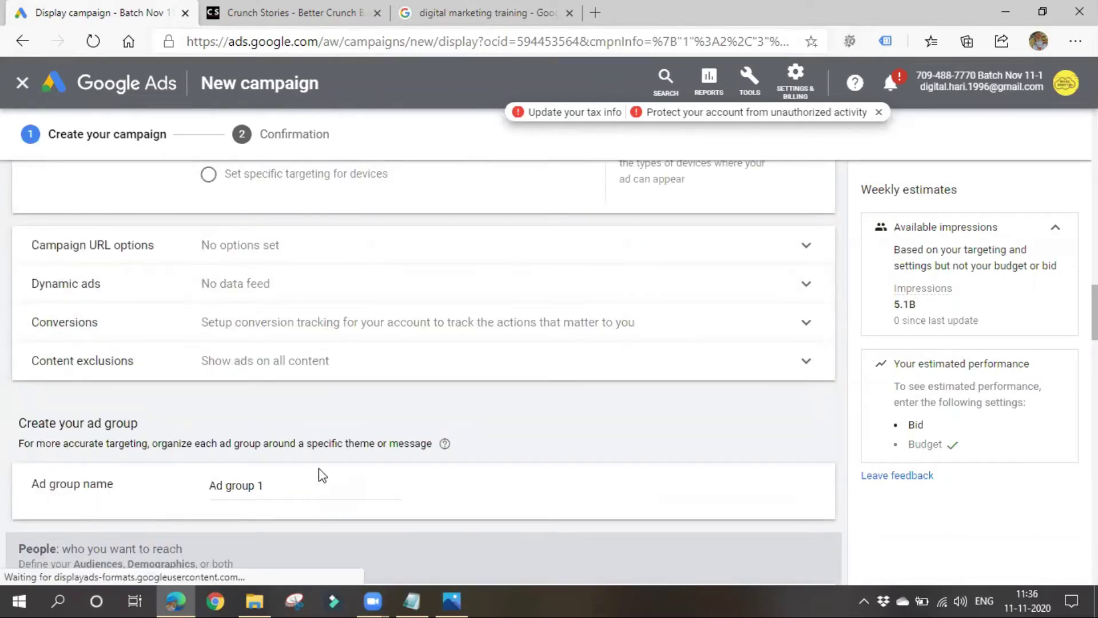
scroll(191, 398, down, 4)
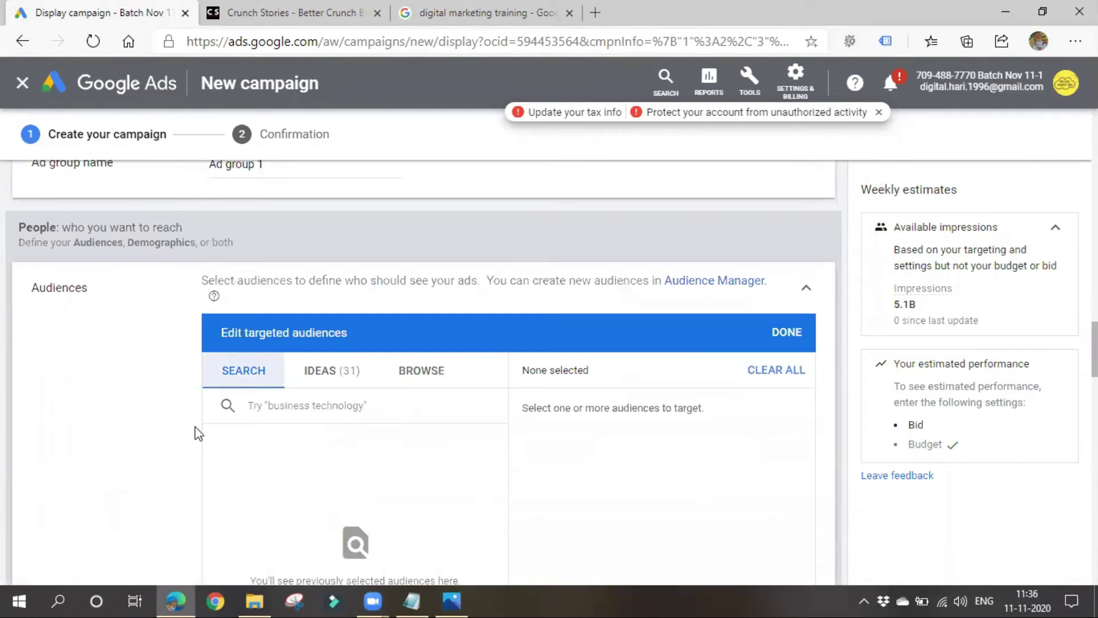
scroll(275, 395, up, 2)
triple_click(275, 324)
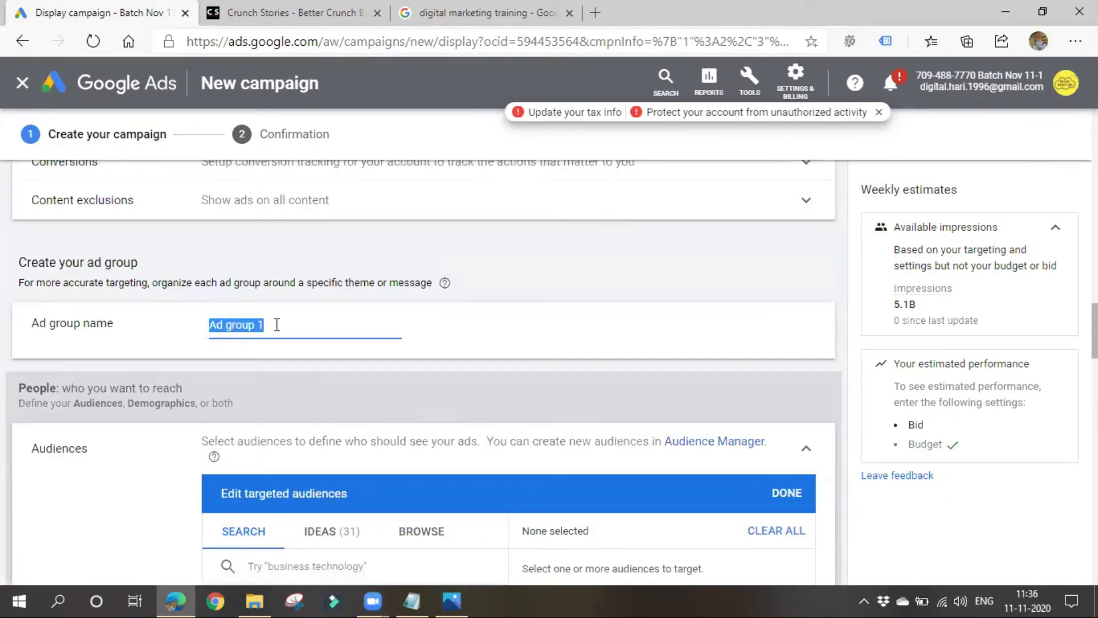
text(Dispal)
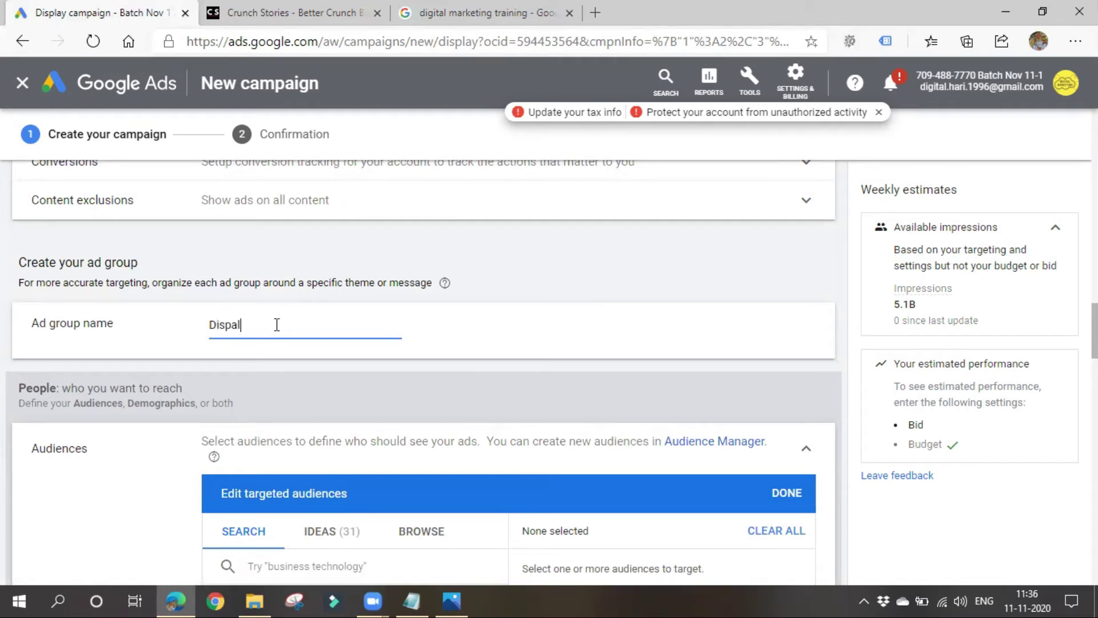
key(BackSpace)
key(BackSpace)
text(lay Adgroup 11-1)
Look at the audience section and the "digital marketing training" results on Google, and return to the campaign setup
scroll(282, 363, down, 1)
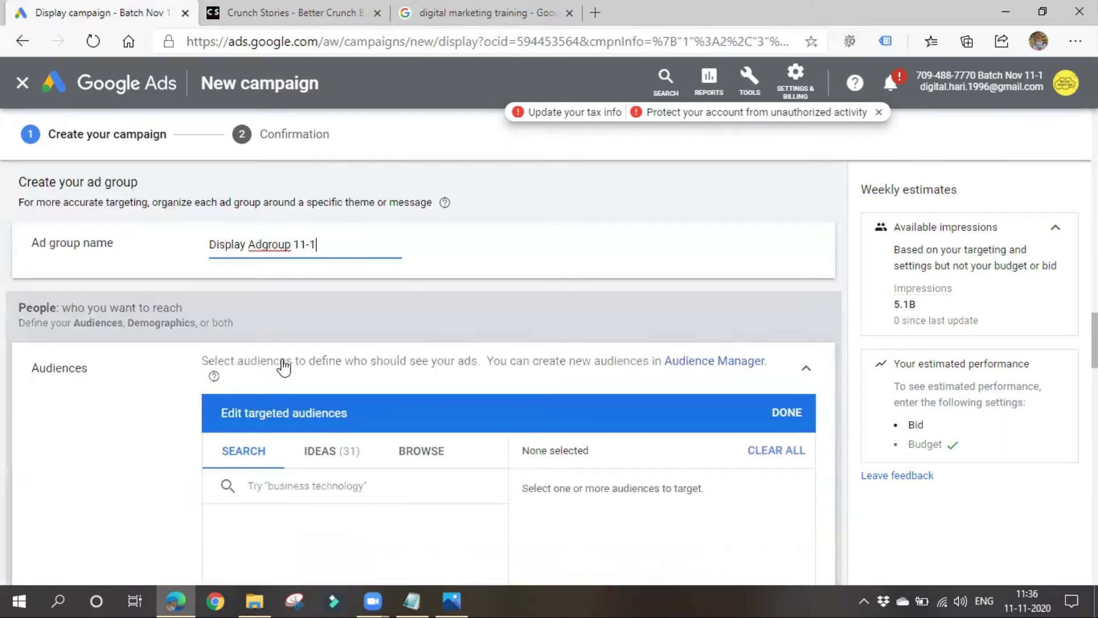
scroll(284, 367, down, 1)
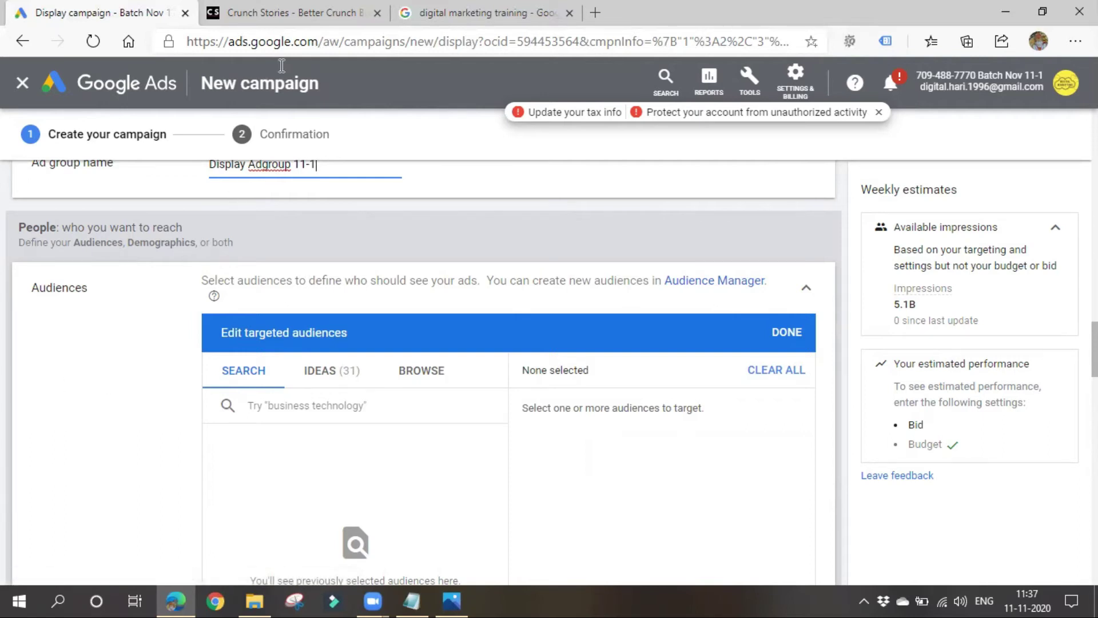
click(476, 10)
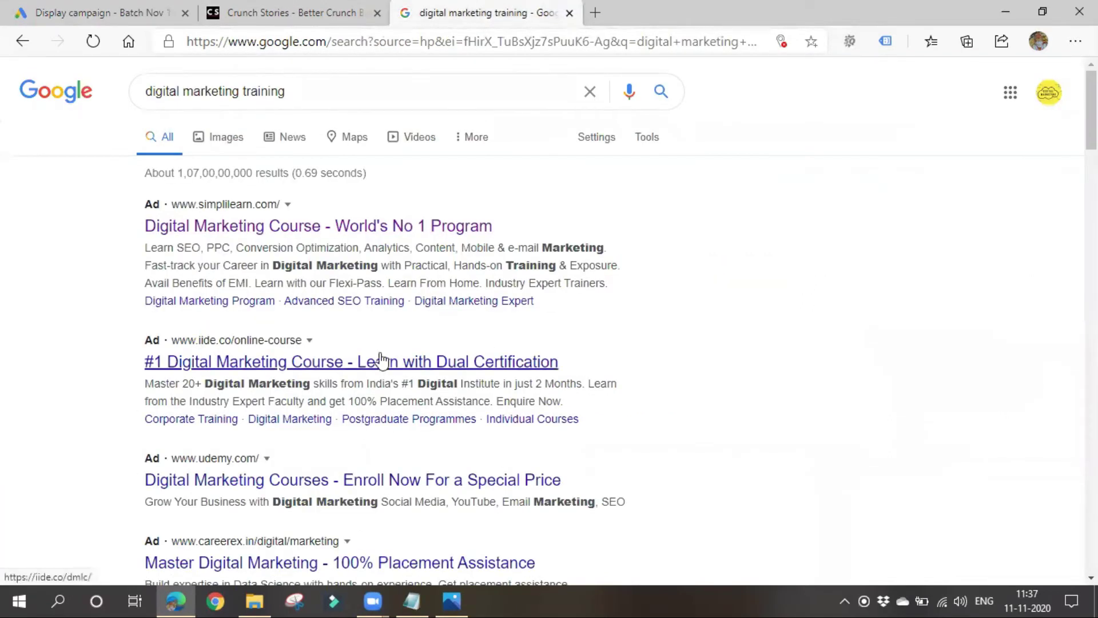
click(52, 9)
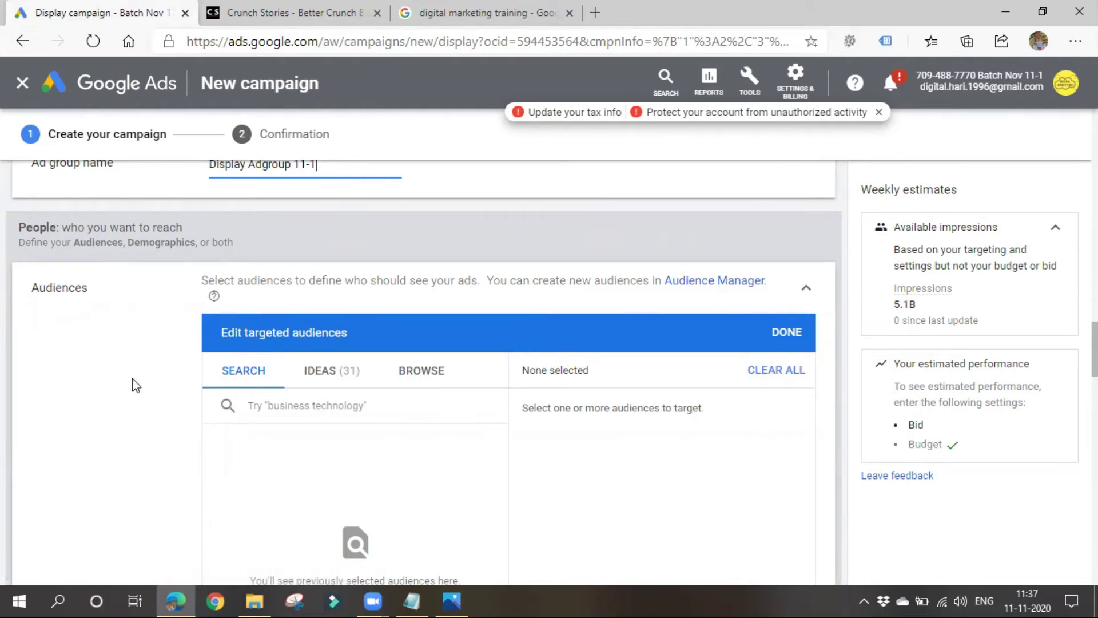
Search the audiences for "digital marketing" and target the custom intent audiences "online marketing" and "digital marketing agency"
scroll(132, 379, down, 1)
click(319, 332)
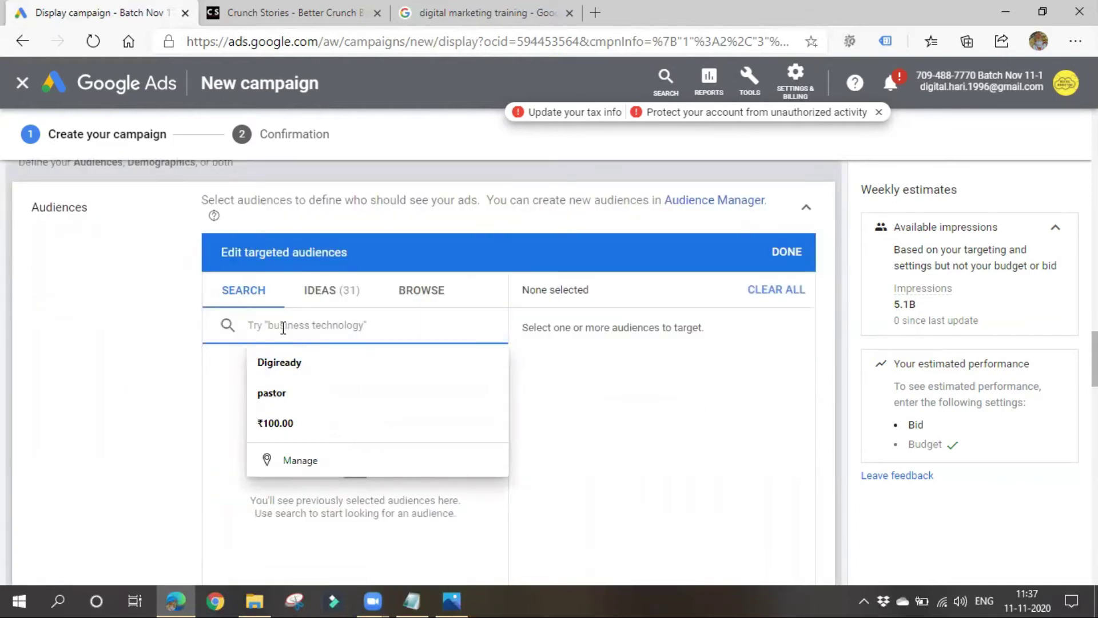
text(digitak)
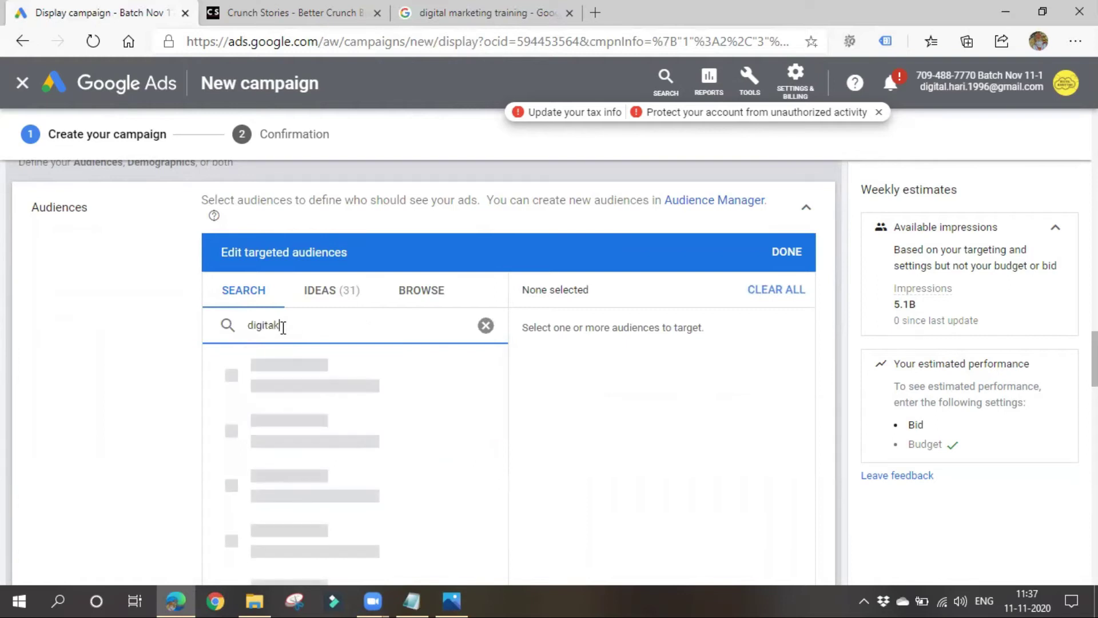
key(BackSpace)
text(l marketing)
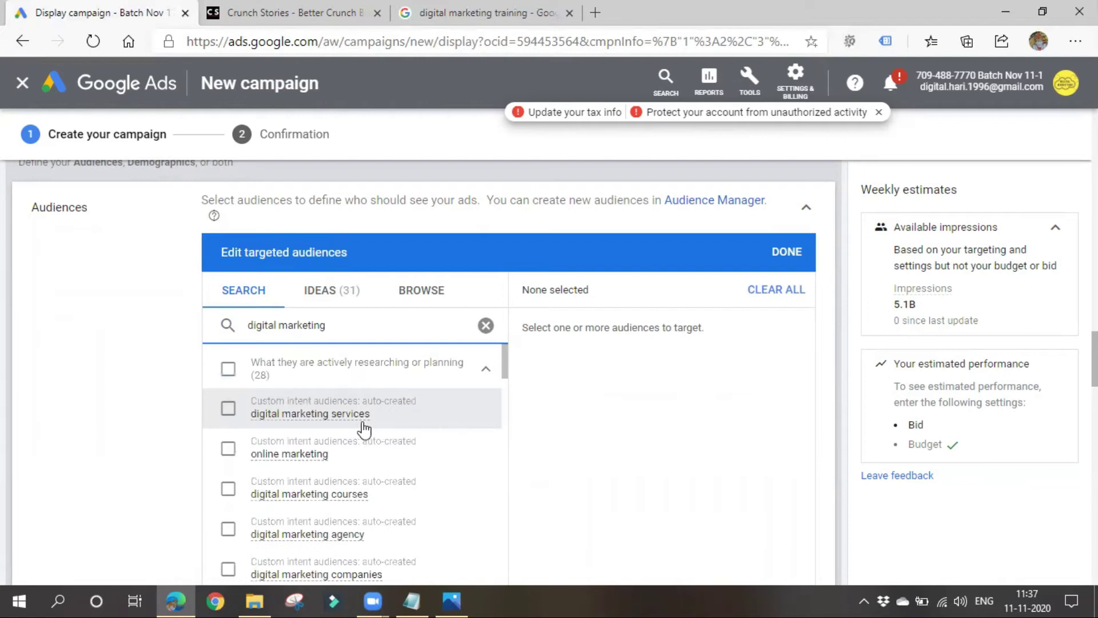
click(295, 413)
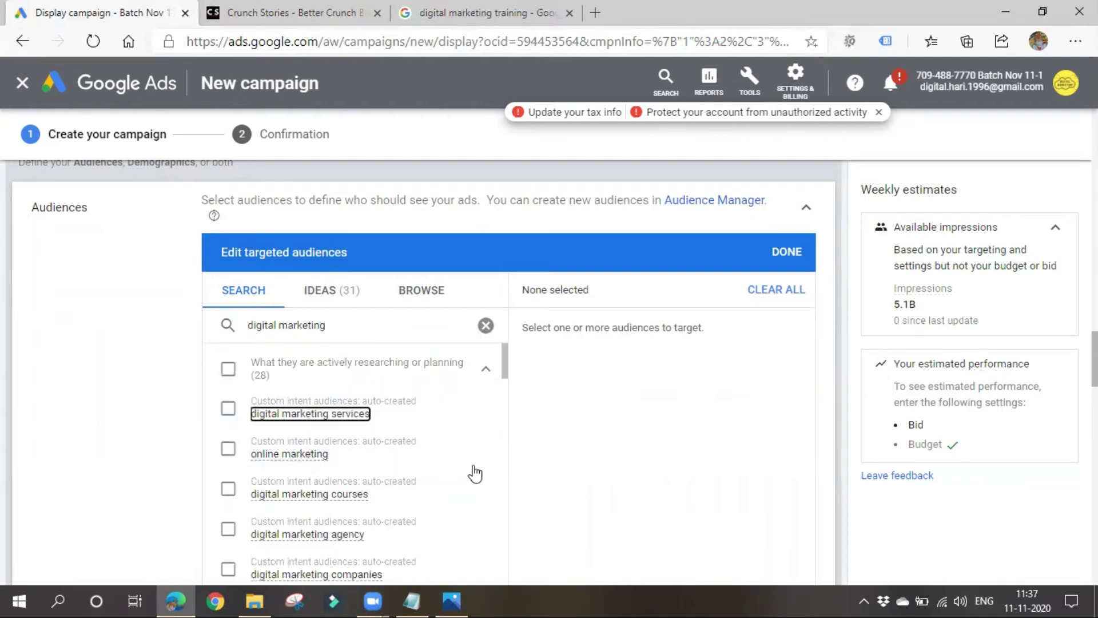
scroll(375, 429, down, 1)
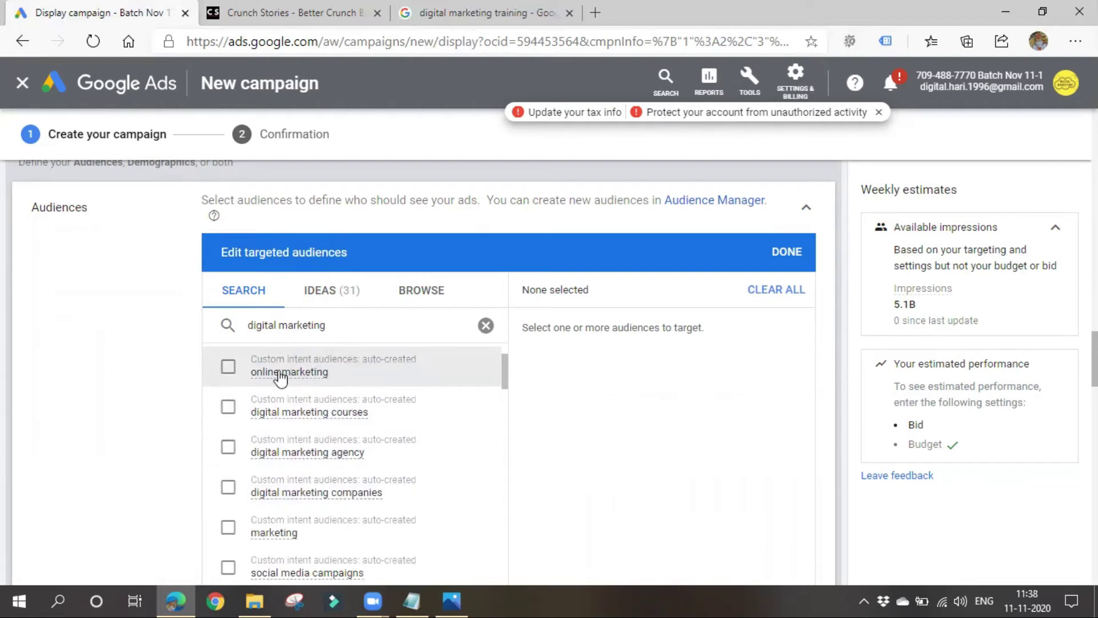
click(227, 369)
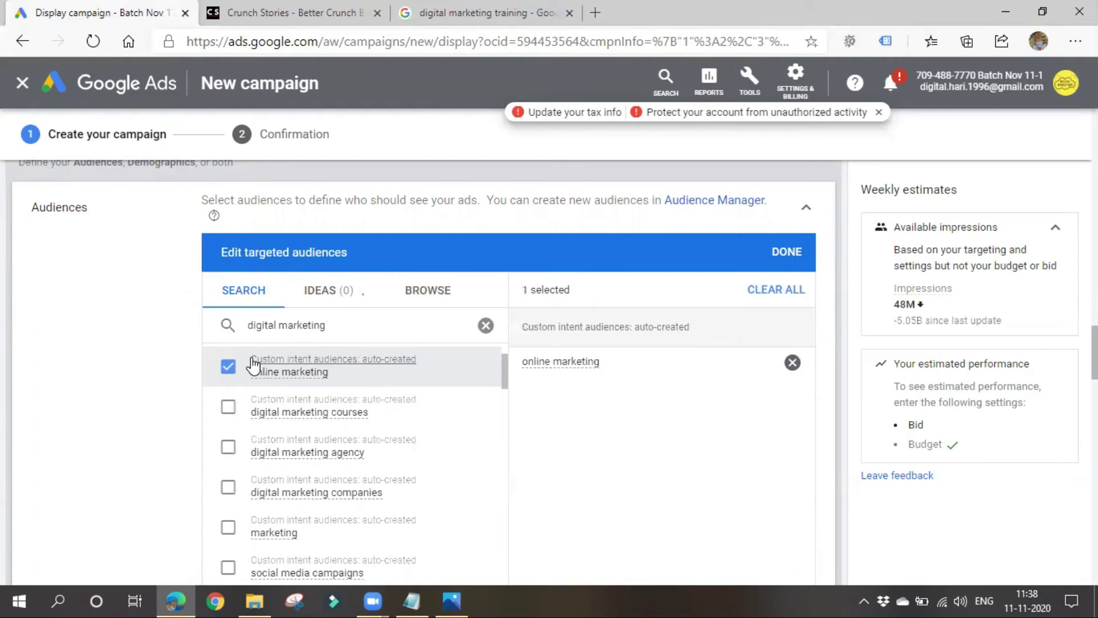
click(229, 448)
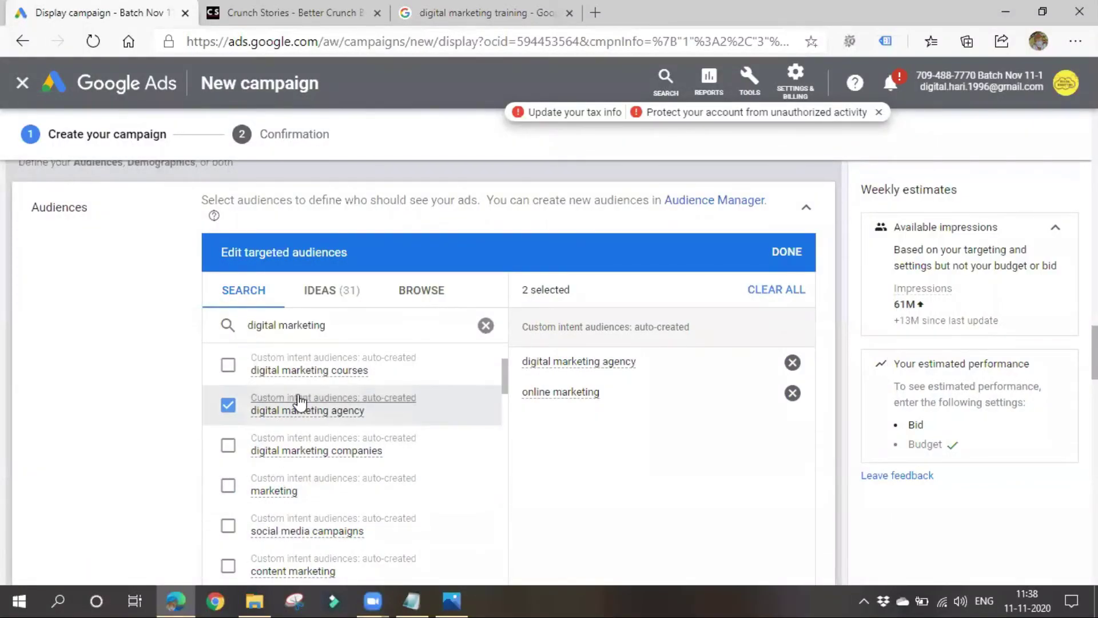
Review the audience ideas and browse the detailed demographics, examining the parental status options and the other categories under Who they are
click(344, 301)
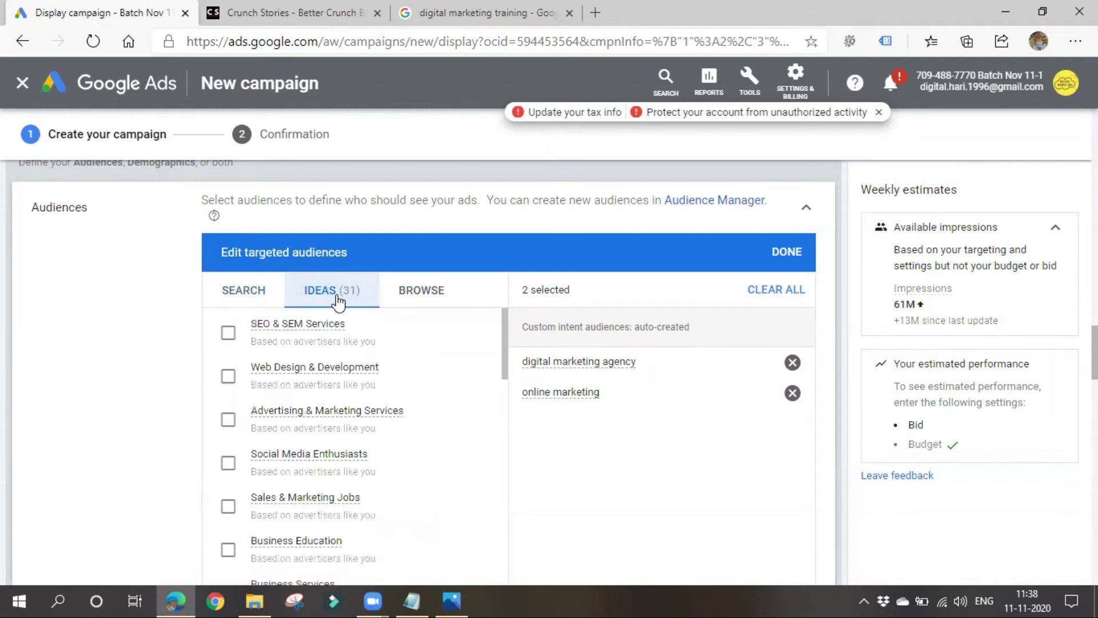
click(412, 293)
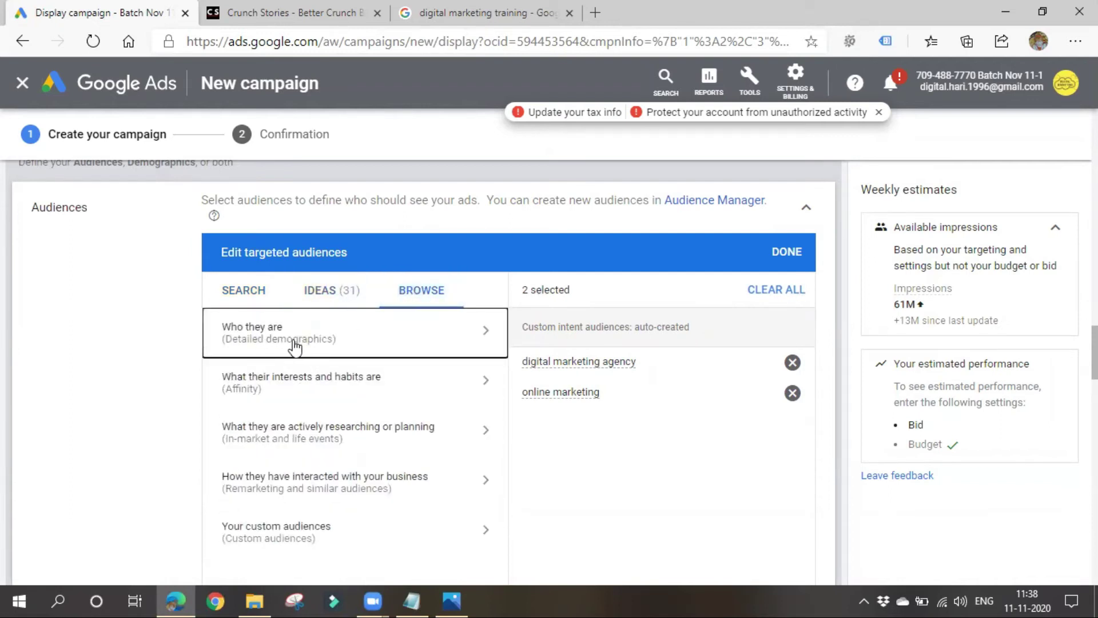
click(369, 350)
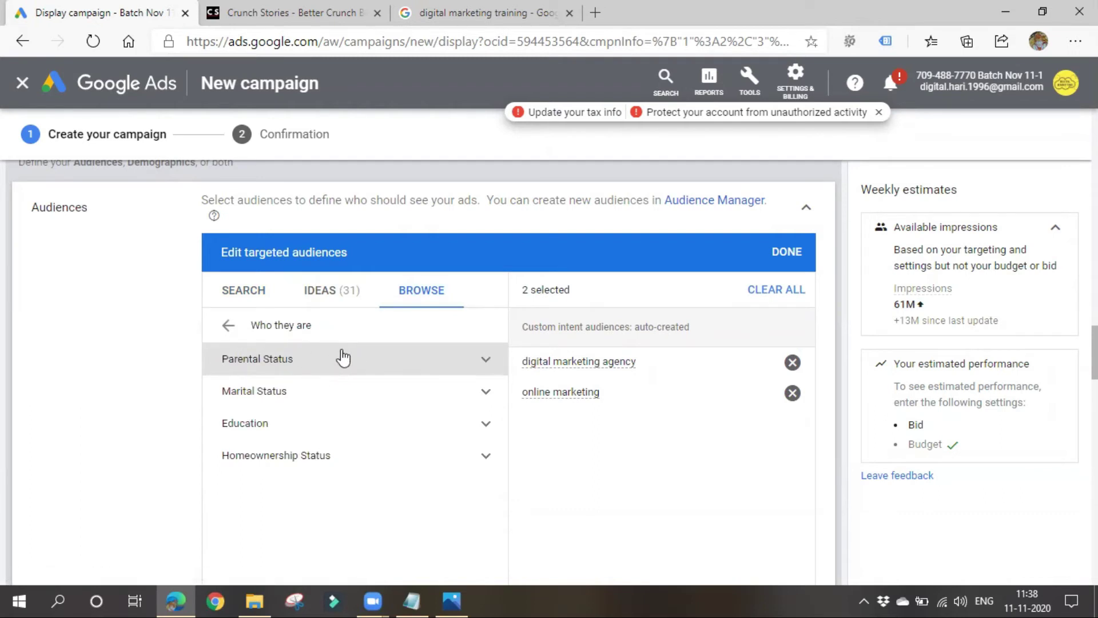
click(343, 357)
click(346, 399)
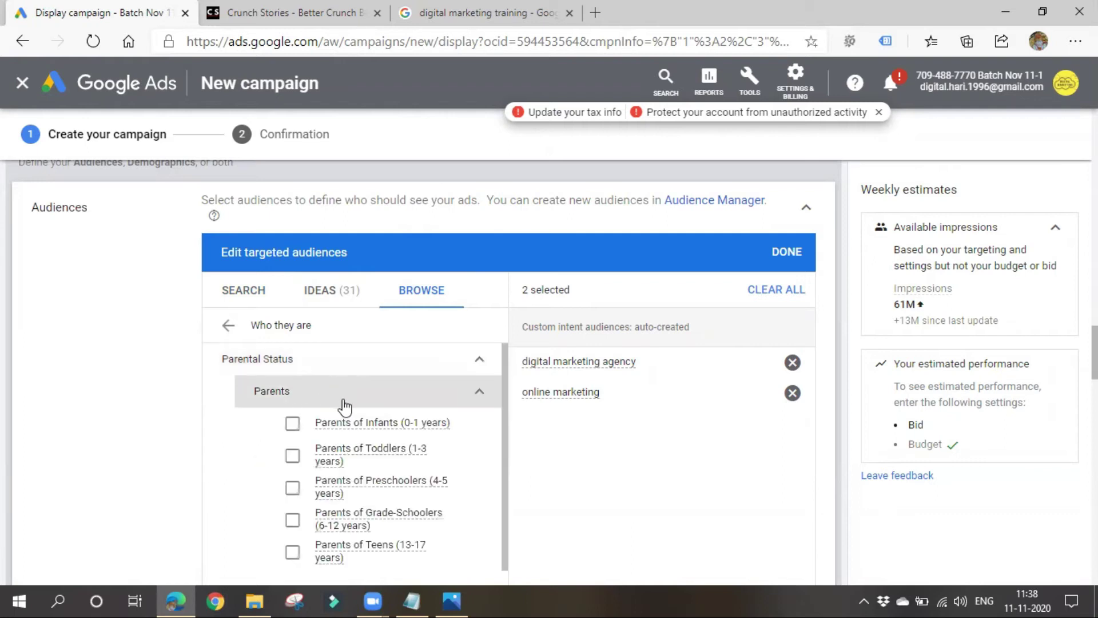
scroll(356, 429, down, 1)
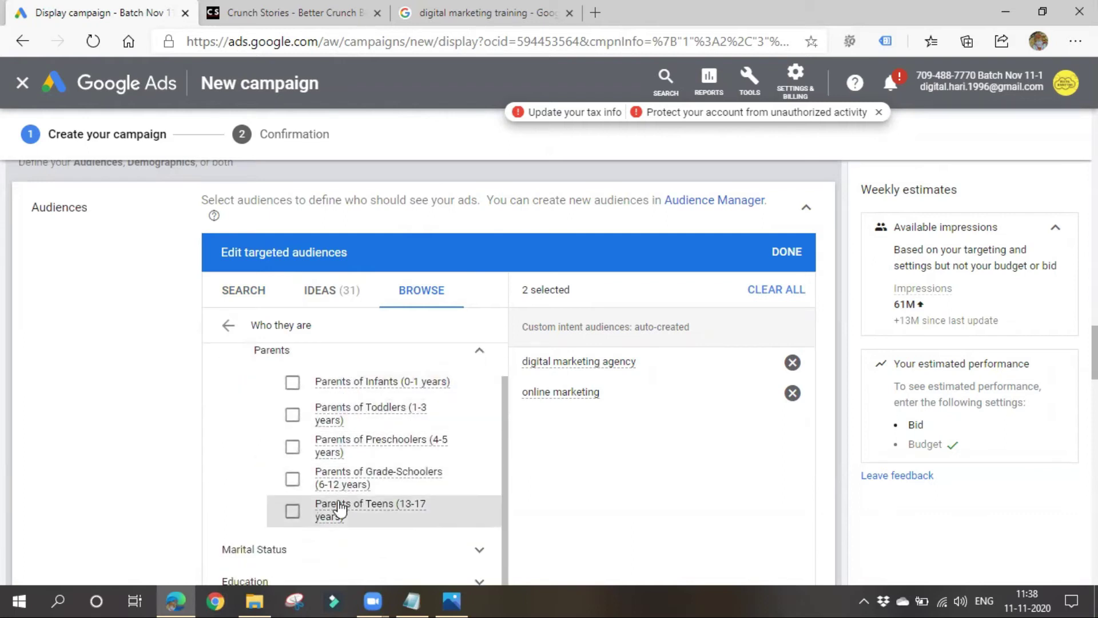
mouse_move(340, 508)
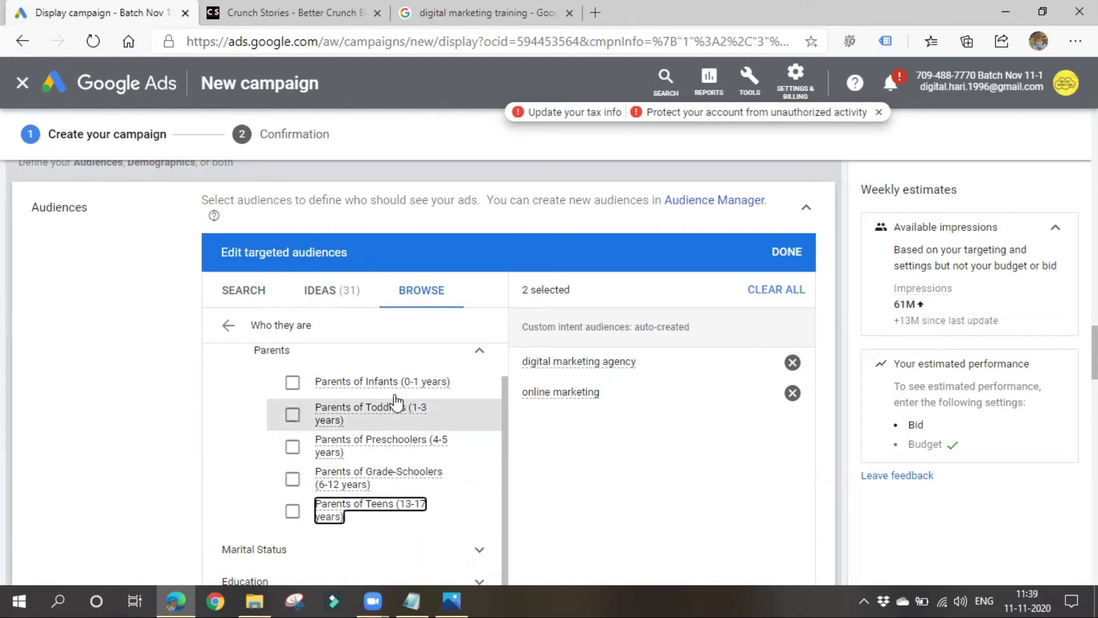
scroll(364, 481, down, 1)
mouse_move(366, 478)
scroll(361, 474, down, 4)
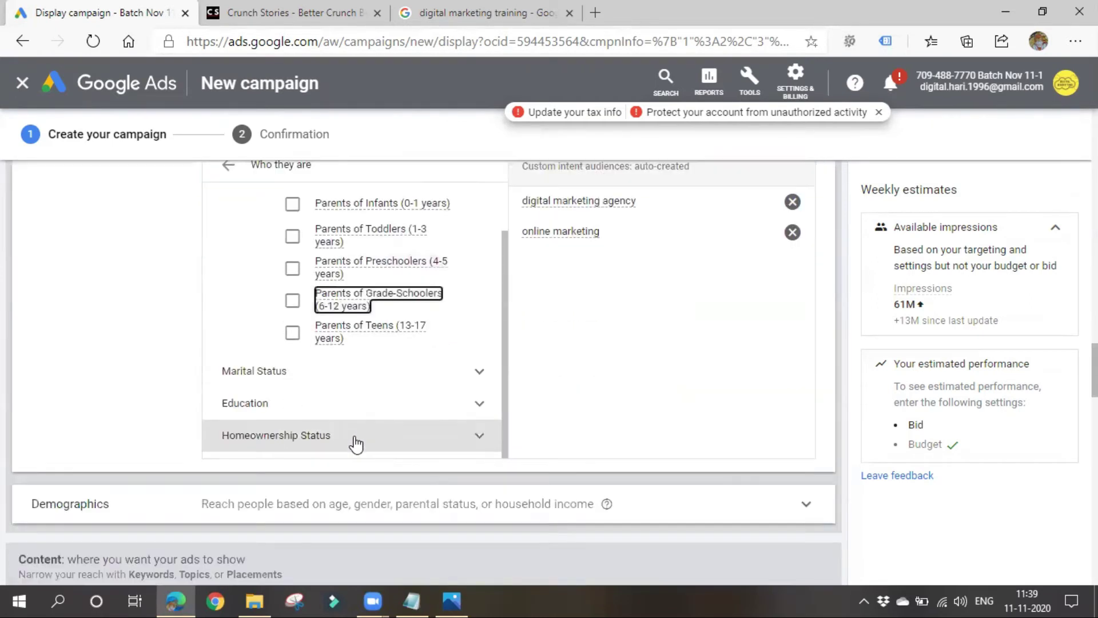
Check the marital status options and target the detailed demographic Bachelor's Degree under Education's highest level of educational attainment
click(302, 299)
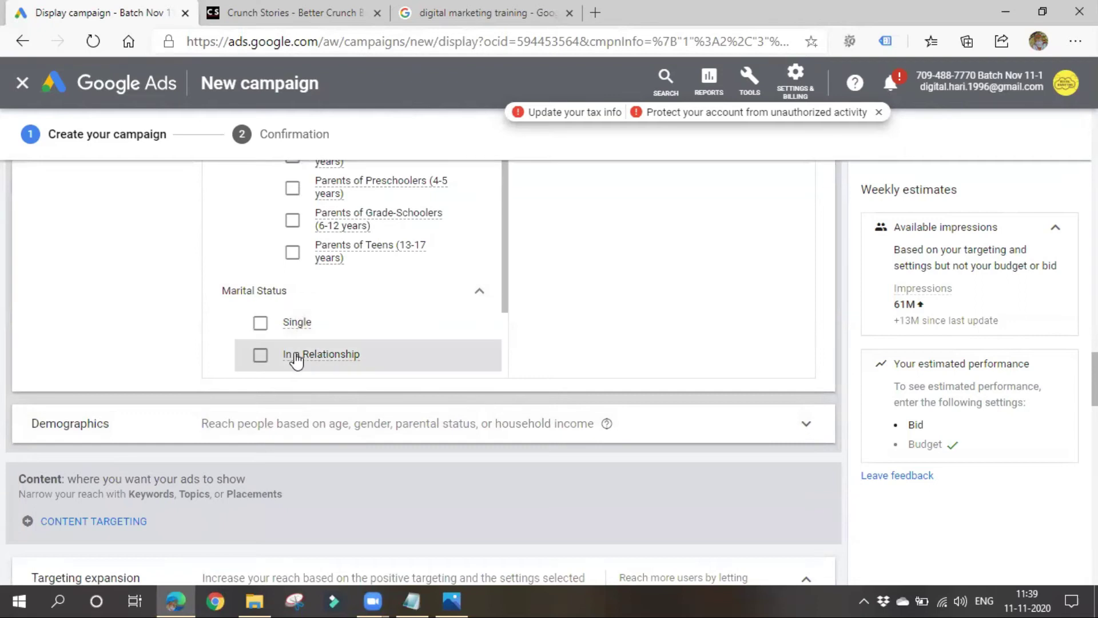
click(490, 298)
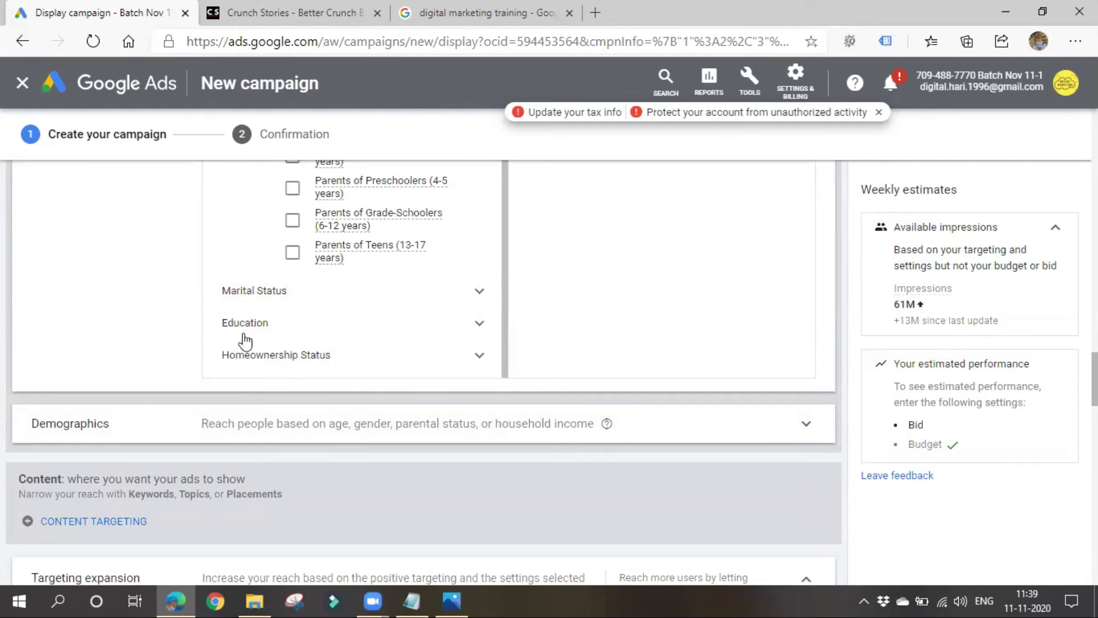
click(406, 318)
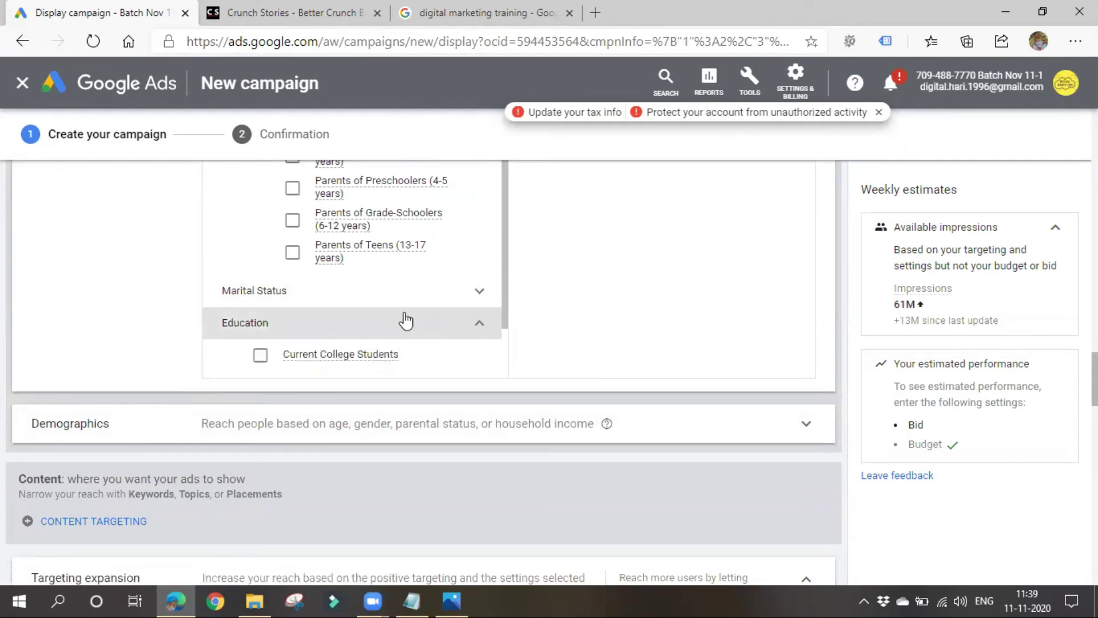
scroll(397, 343, down, 2)
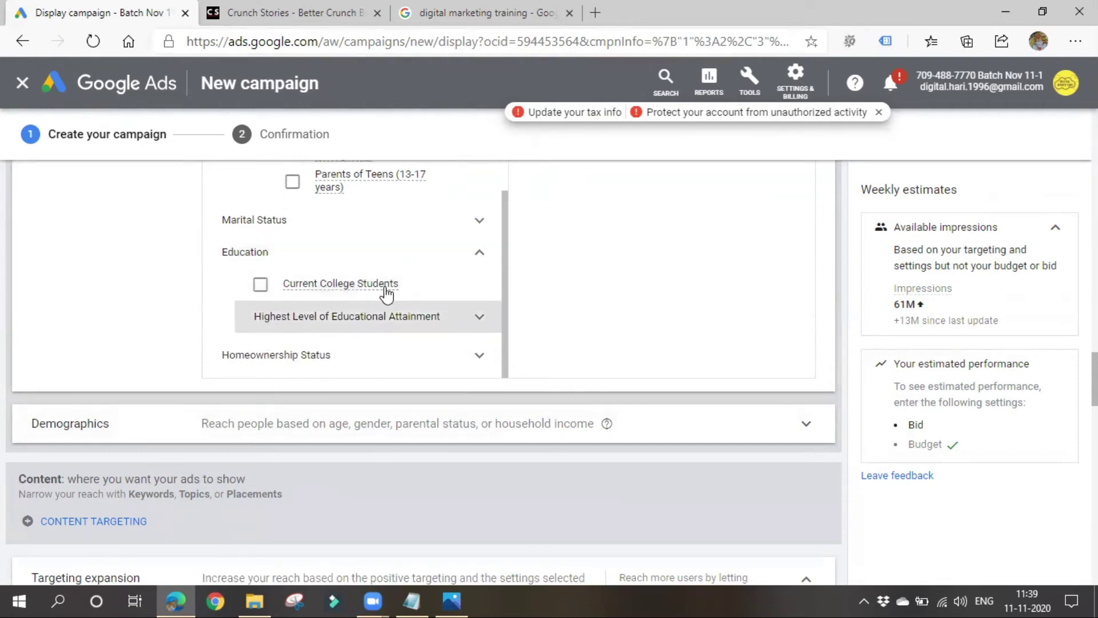
click(480, 317)
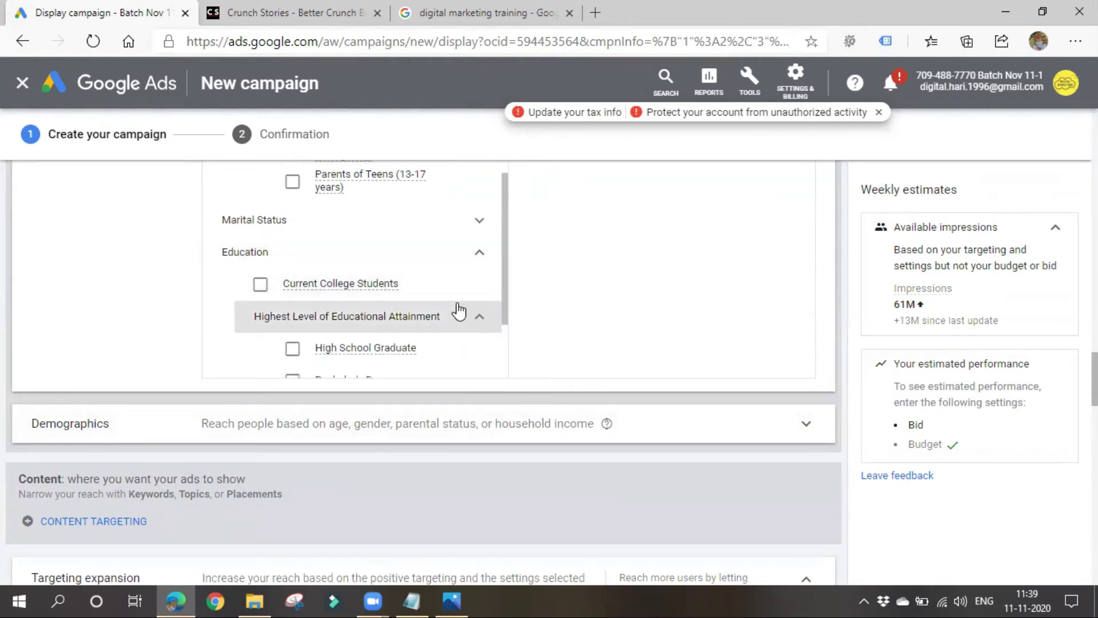
scroll(407, 297, down, 2)
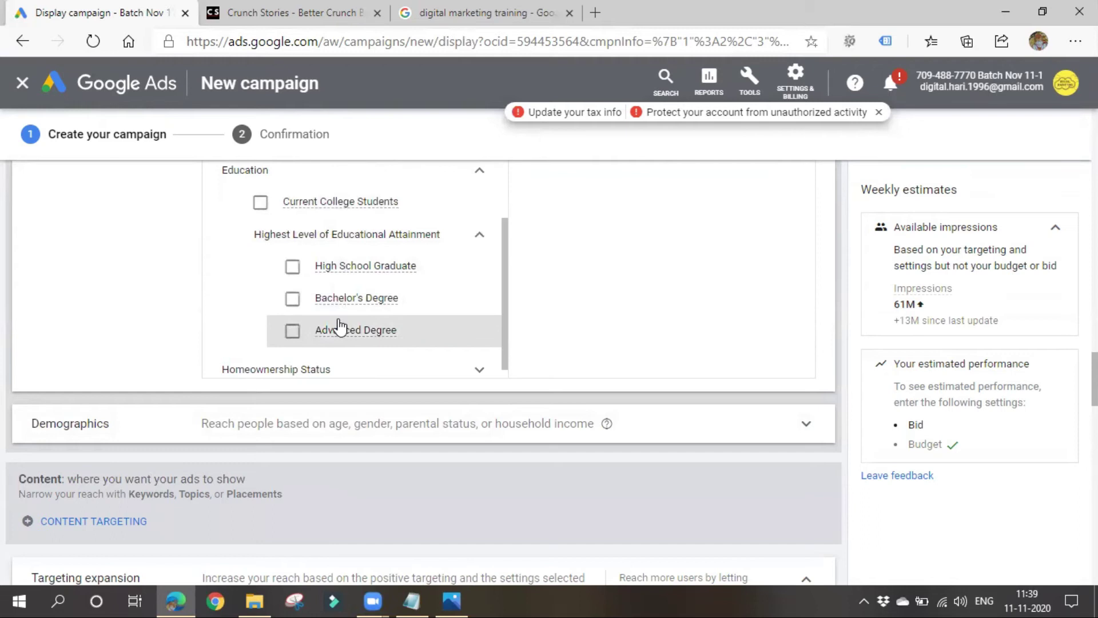
mouse_move(337, 331)
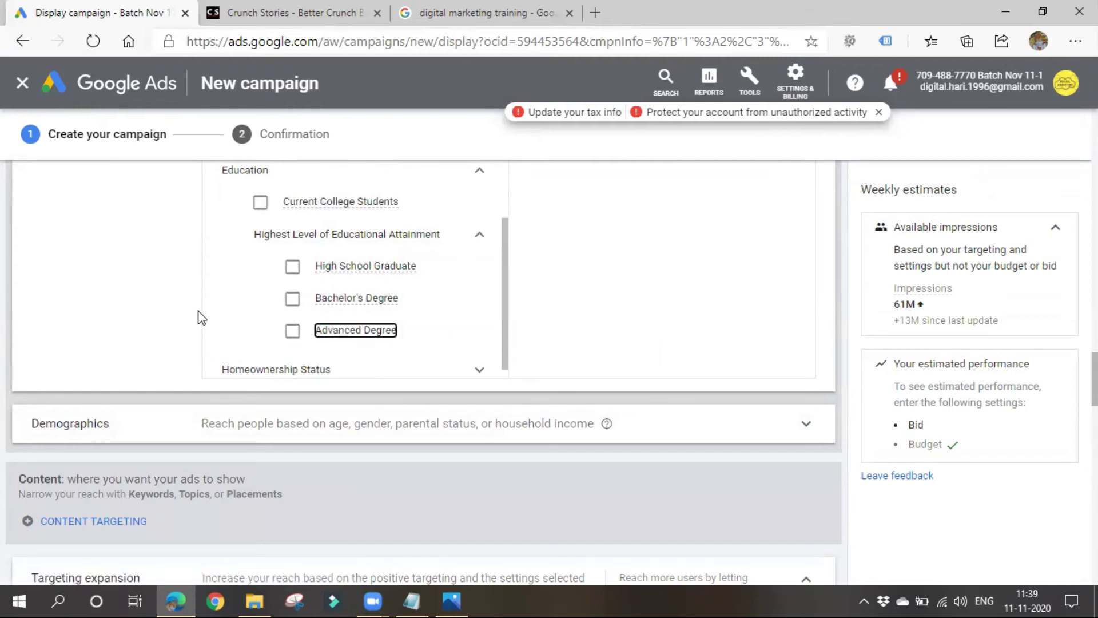
click(358, 308)
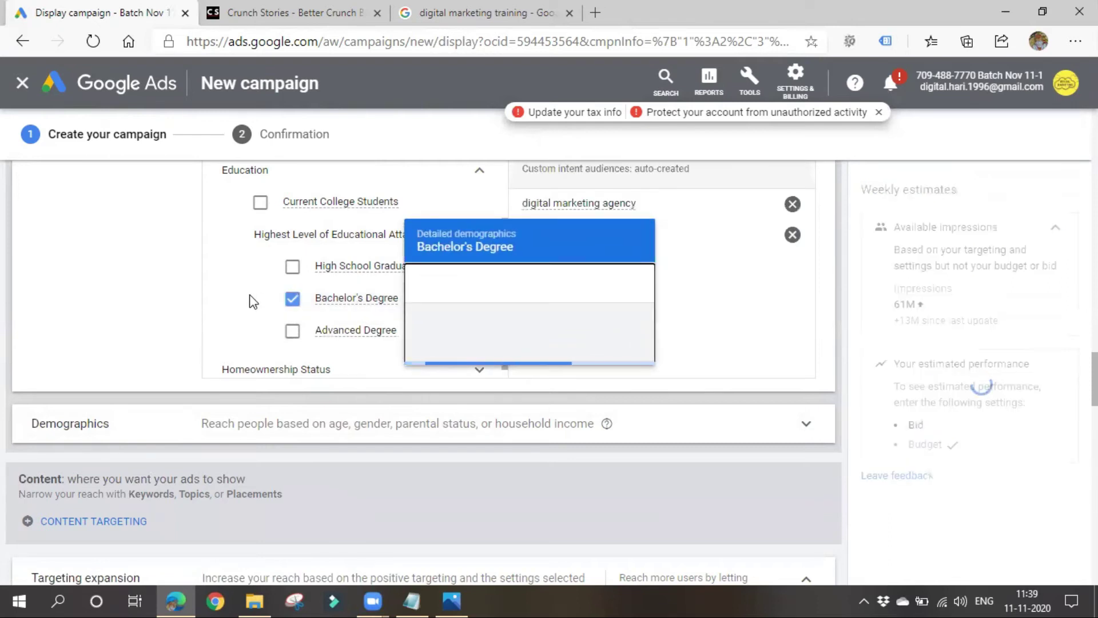
click(481, 237)
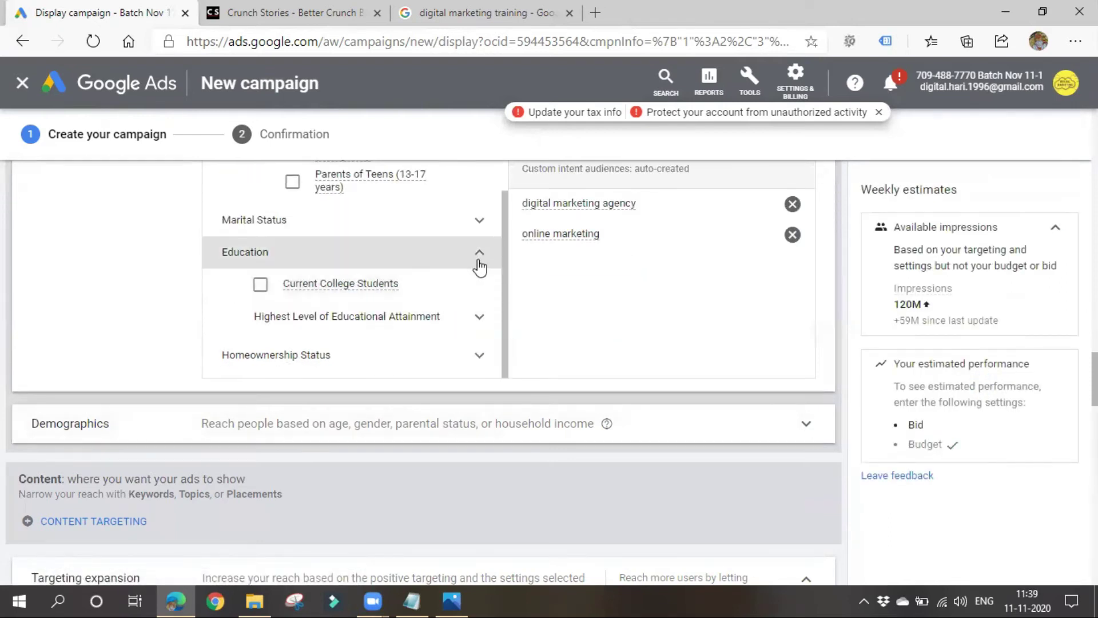
click(481, 258)
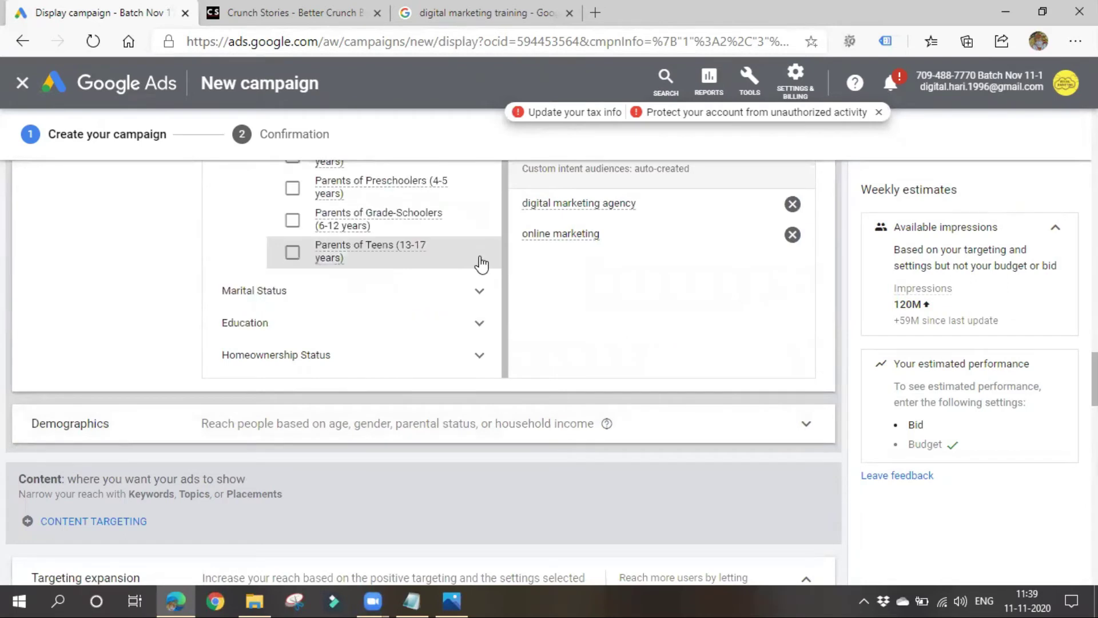
Examine the homeownership options and review the parental status group in the Who they are audiences, collapsing the groups
click(451, 360)
scroll(429, 319, down, 3)
scroll(417, 314, up, 3)
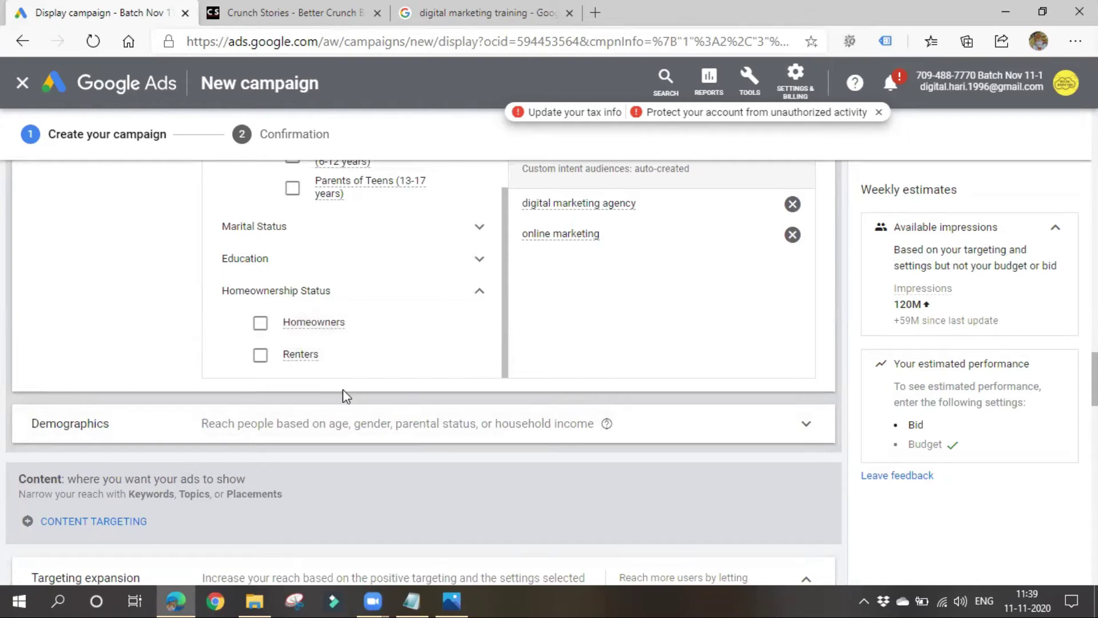
scroll(325, 506, up, 2)
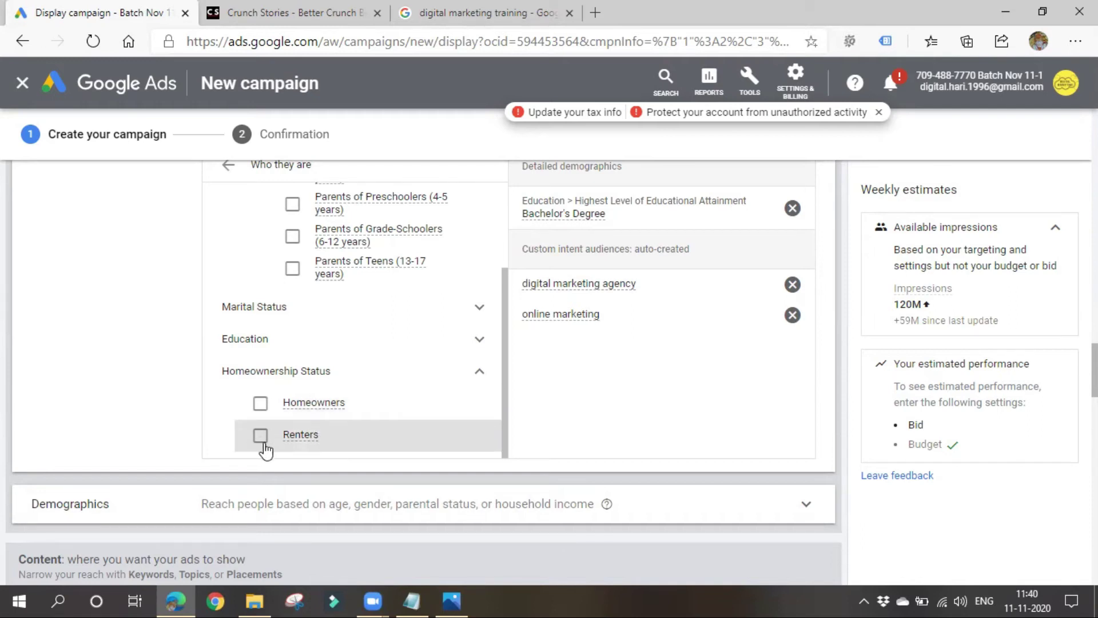
scroll(392, 422, up, 5)
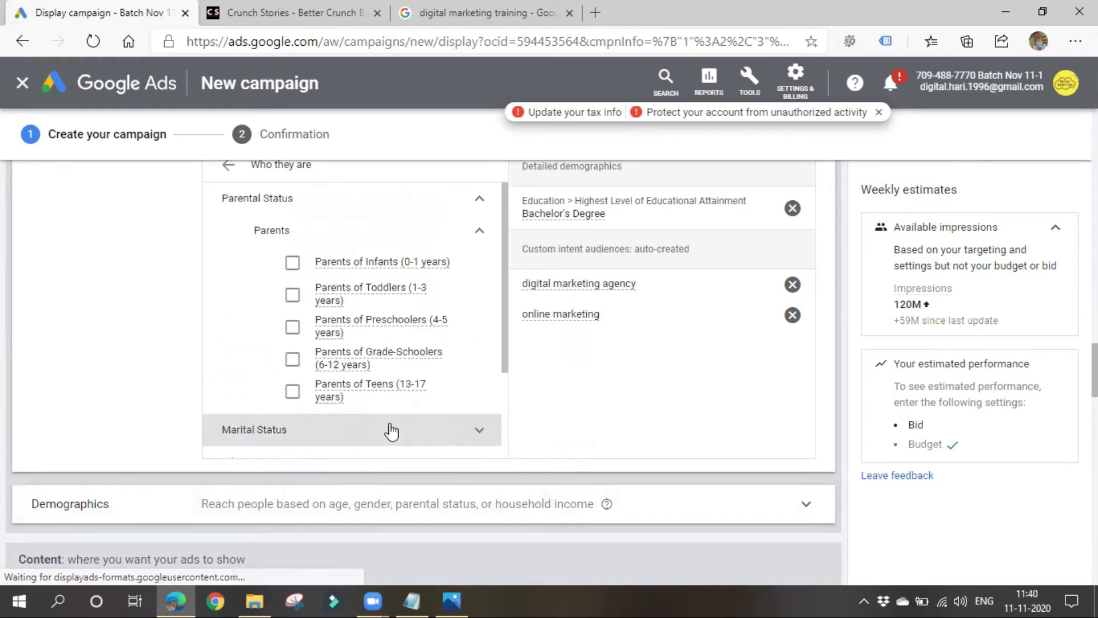
scroll(484, 373, down, 1)
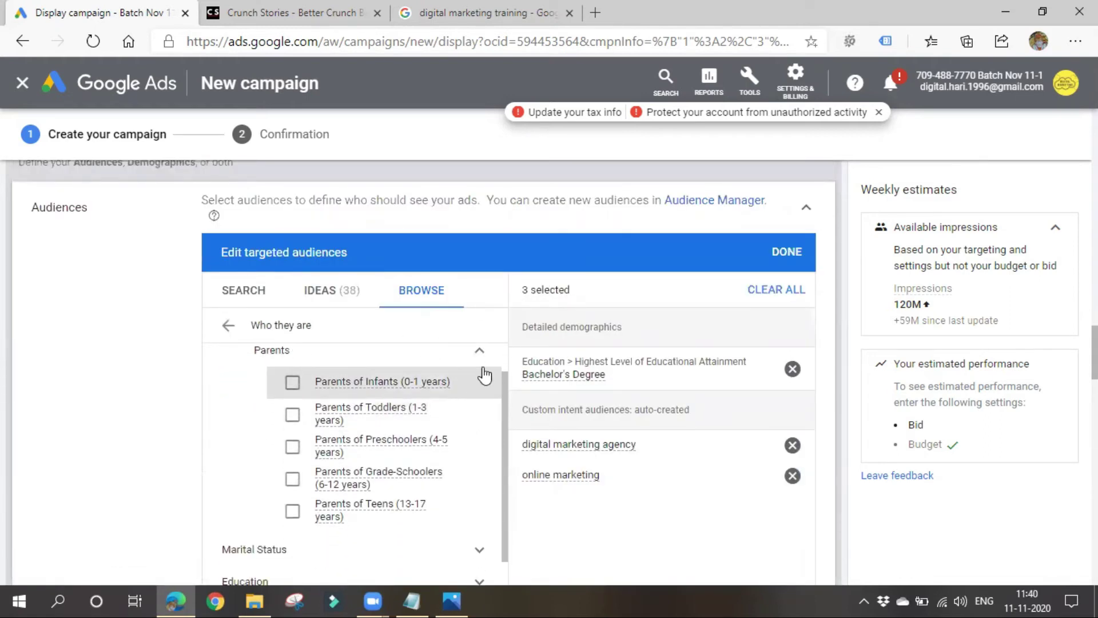
click(480, 350)
scroll(483, 417, down, 2)
scroll(478, 445, down, 3)
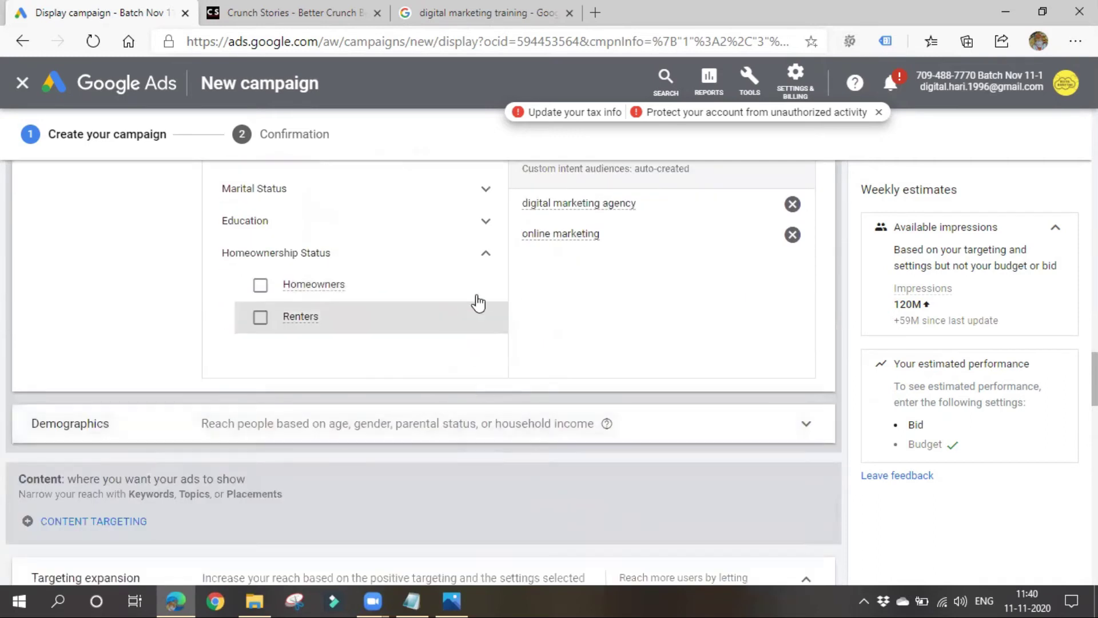
click(484, 254)
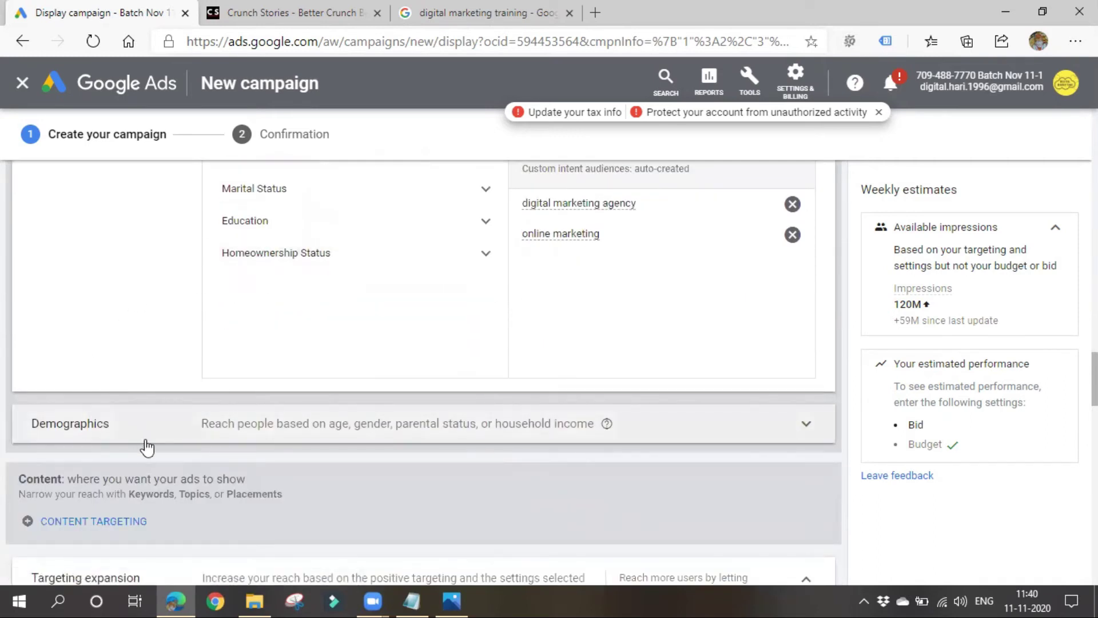
Exclude the age groups 35 - 44, 45 - 54, 55 - 64 and 65+ from the targeted demographics
click(387, 426)
scroll(253, 387, down, 3)
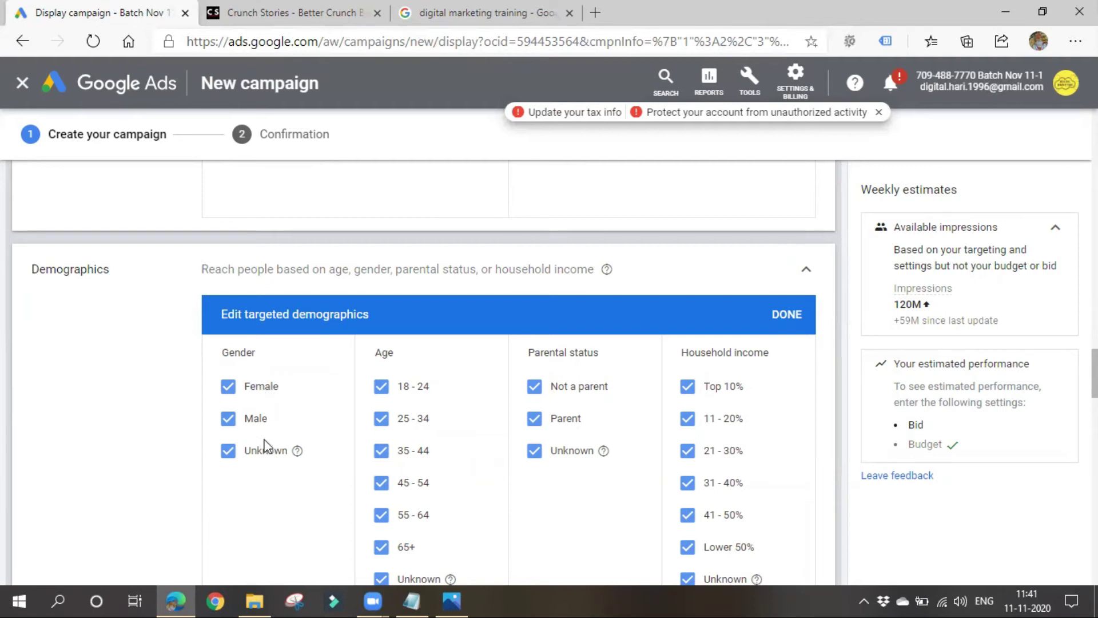
scroll(388, 408, down, 1)
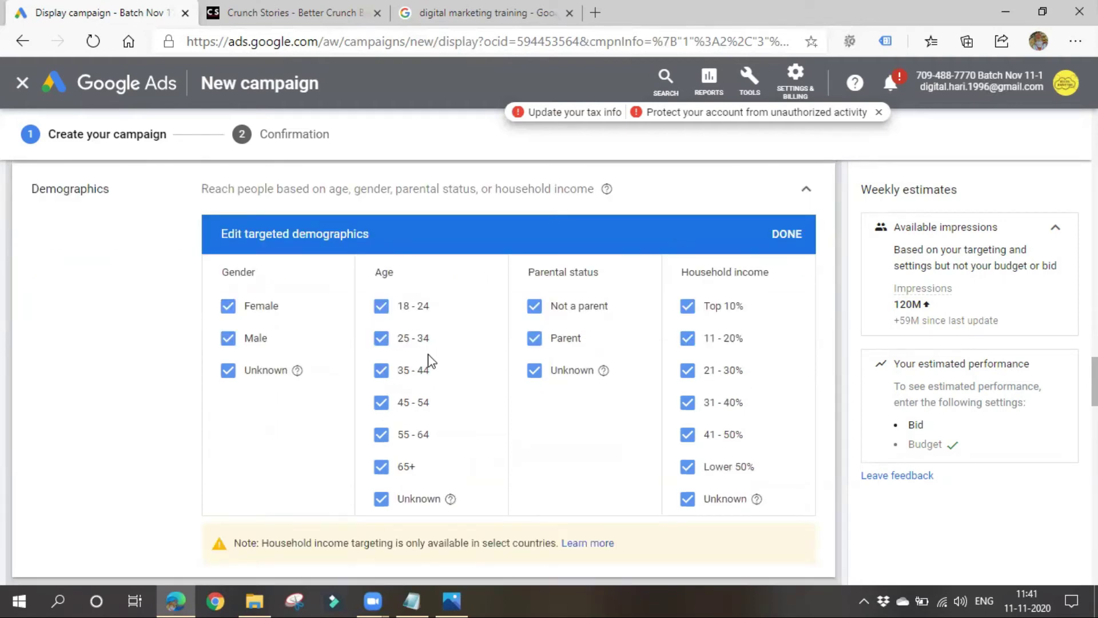
click(381, 370)
click(380, 402)
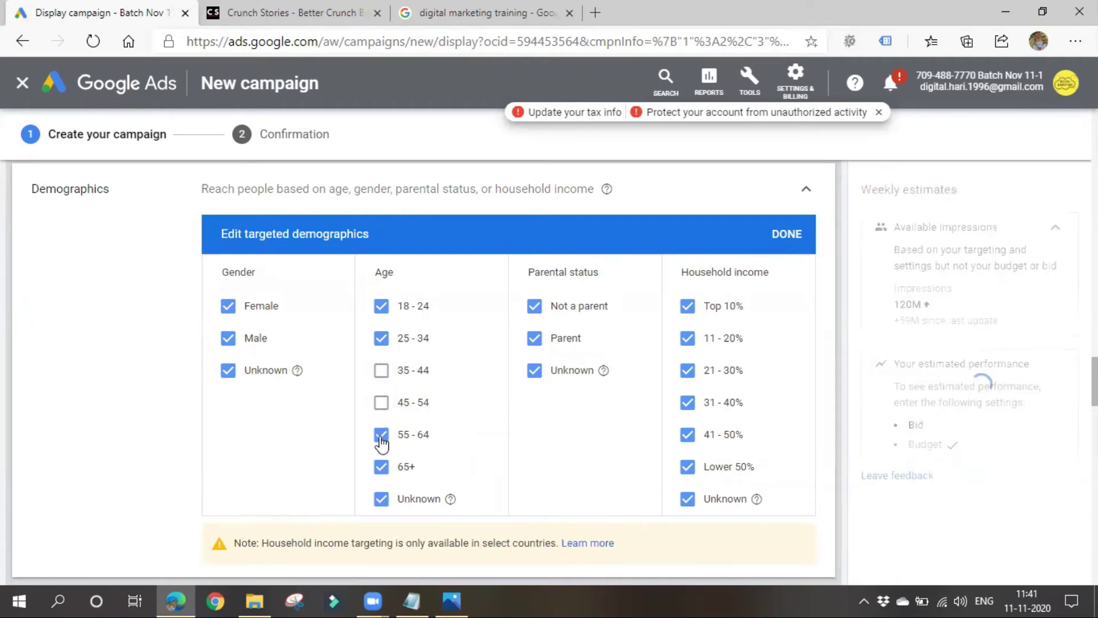
click(381, 434)
click(380, 466)
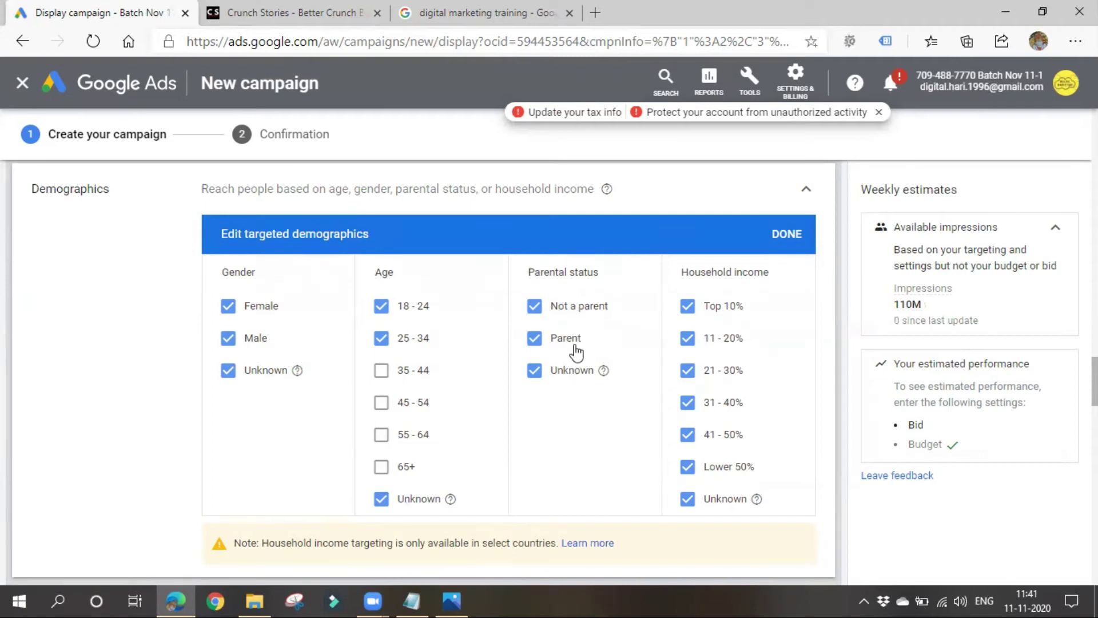
scroll(768, 497, up, 1)
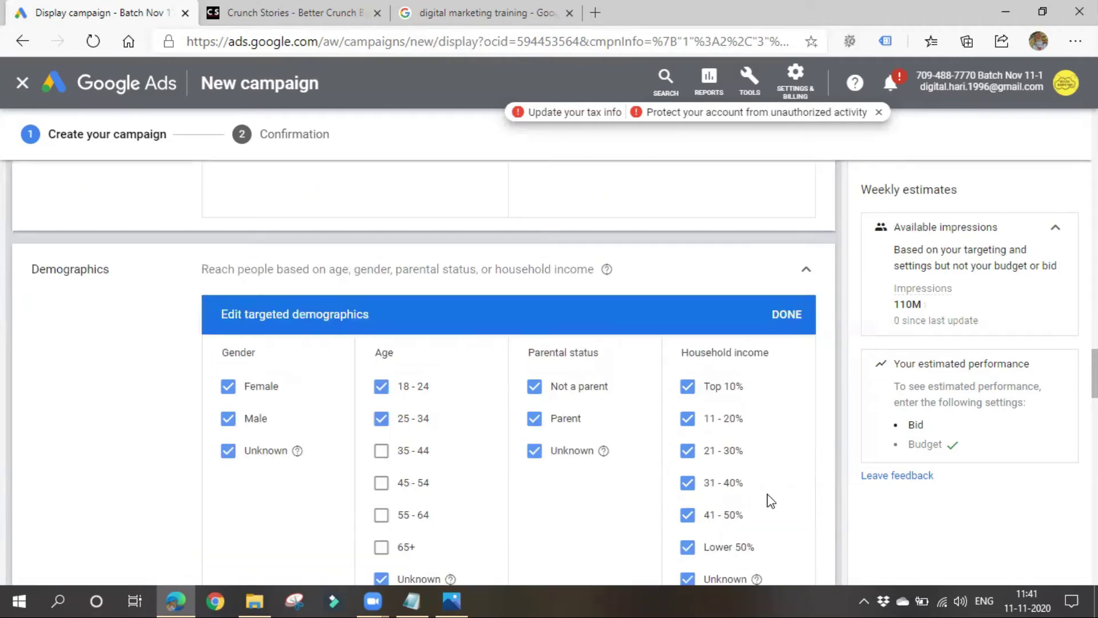
scroll(719, 385, down, 1)
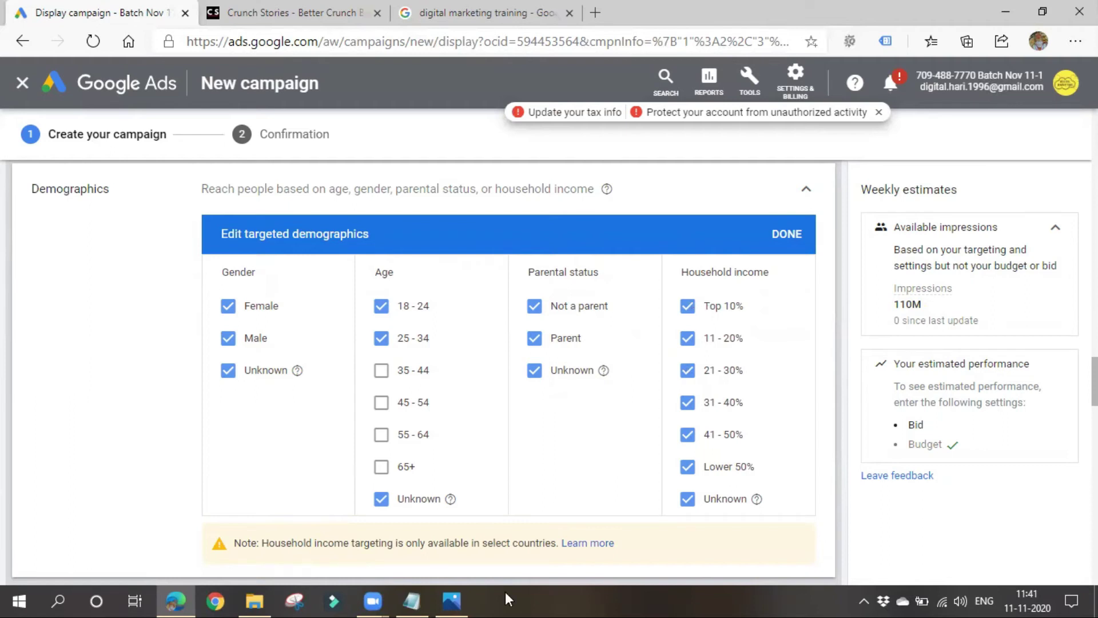
Add Keywords as the content targeting for the ad group and decline the offer to create custom audiences
scroll(206, 355, down, 4)
scroll(211, 400, up, 7)
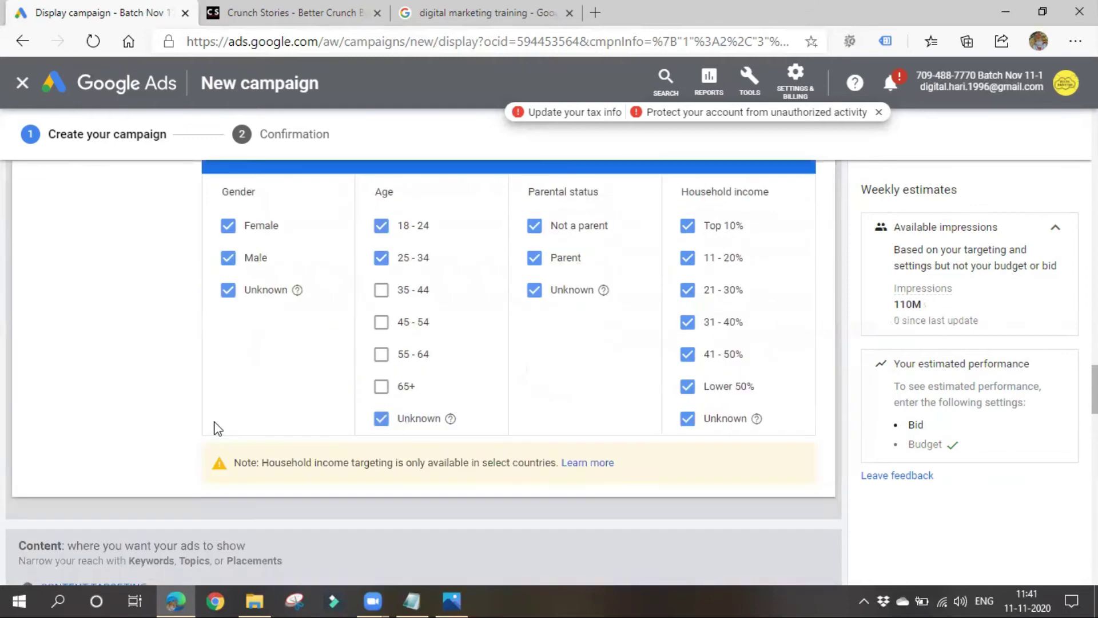
scroll(216, 421, down, 7)
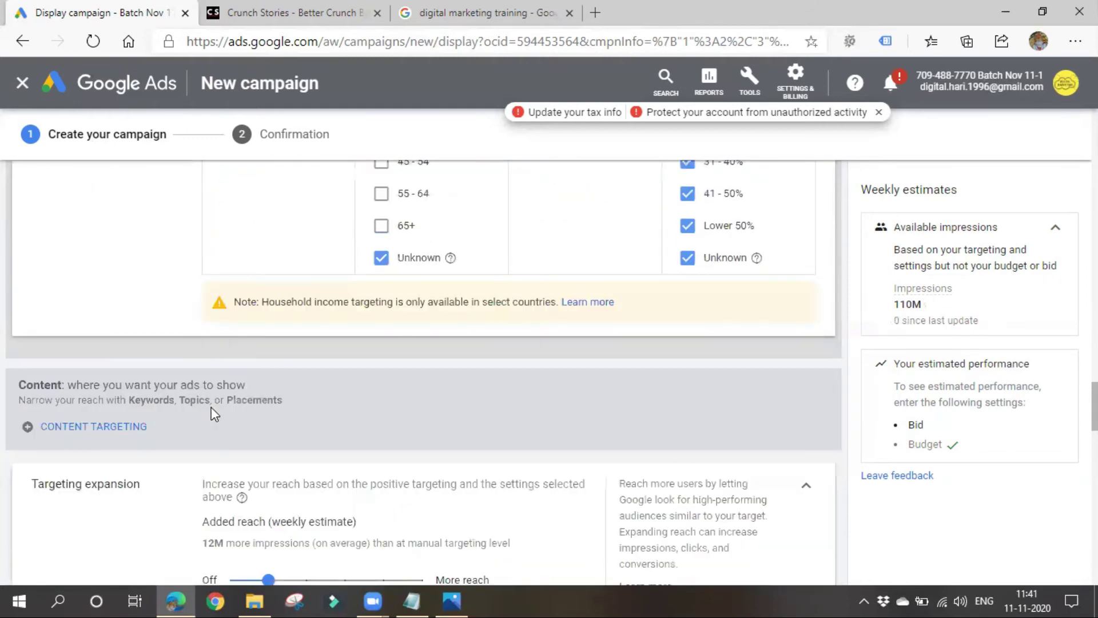
click(96, 434)
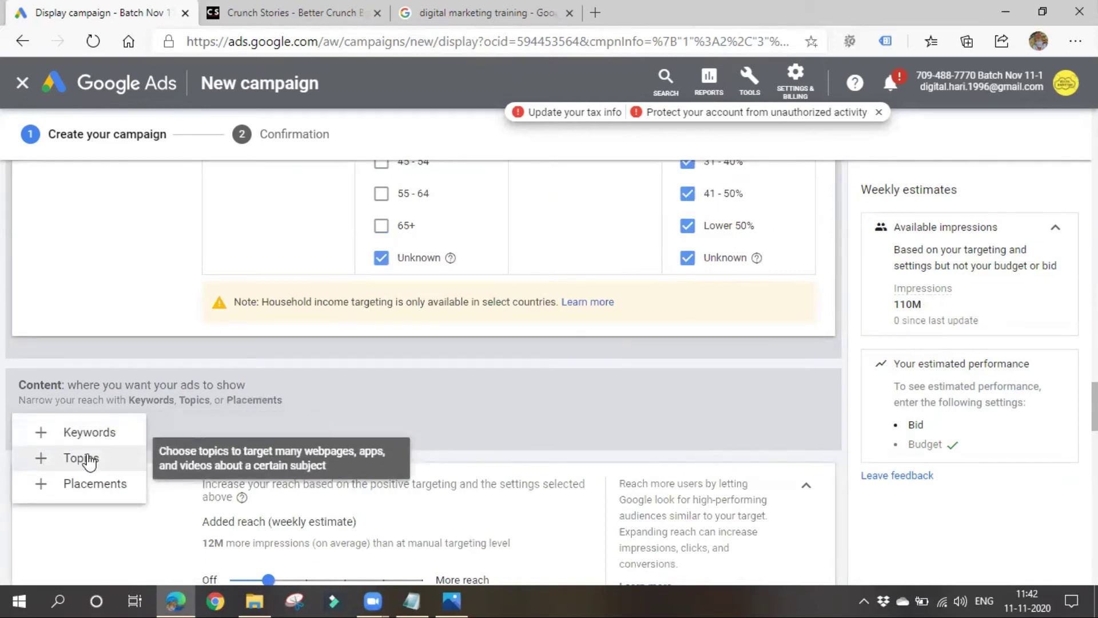
scroll(343, 503, down, 4)
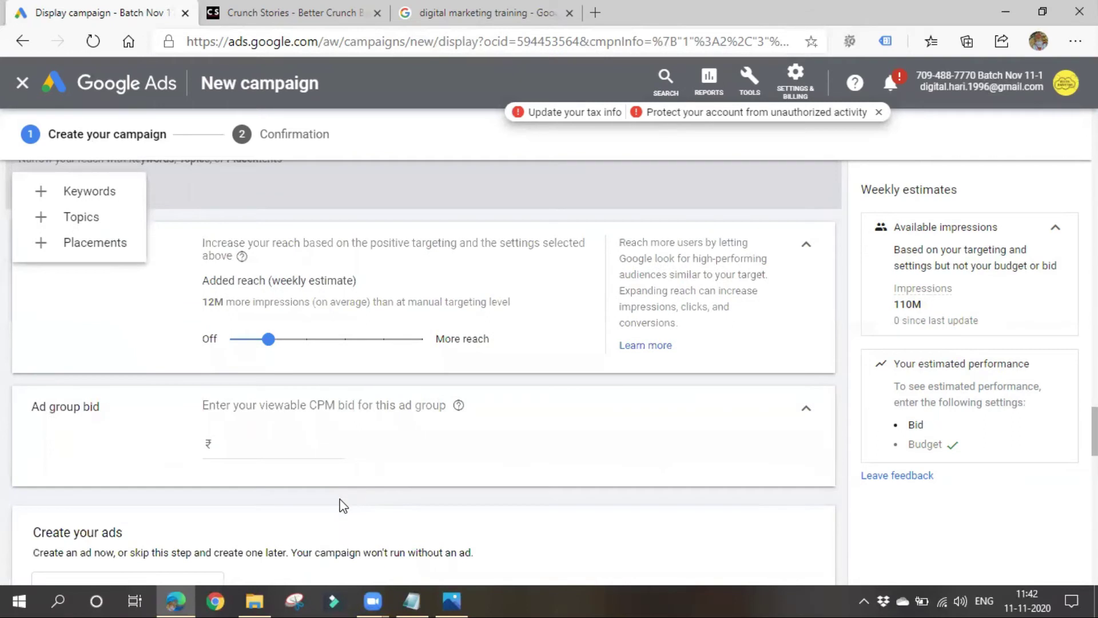
scroll(310, 511, up, 4)
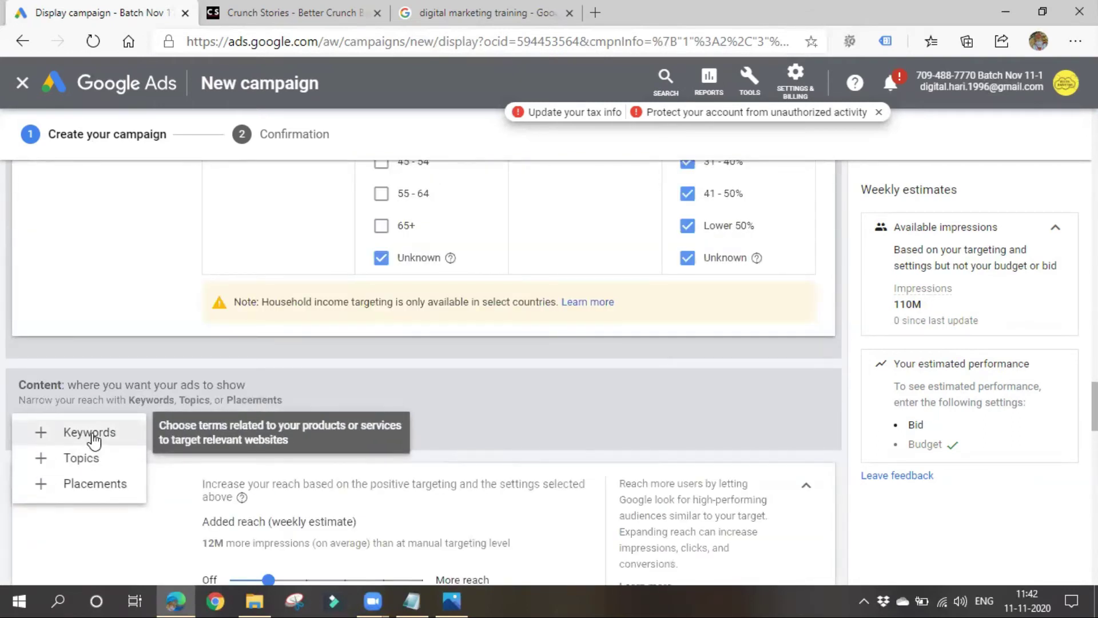
click(89, 432)
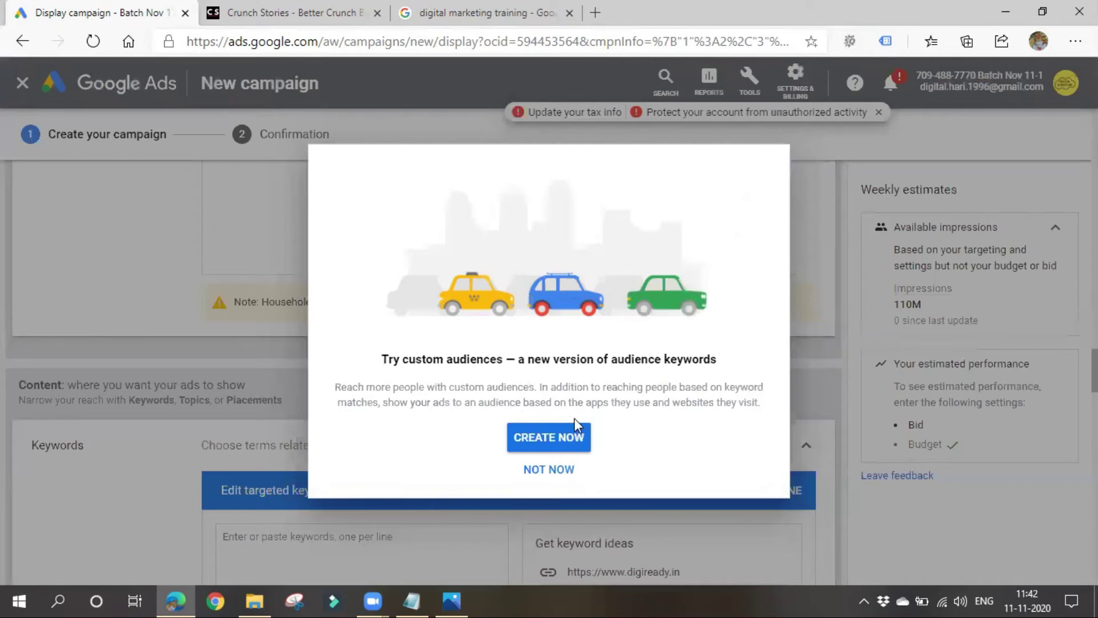
click(550, 467)
scroll(354, 474, down, 4)
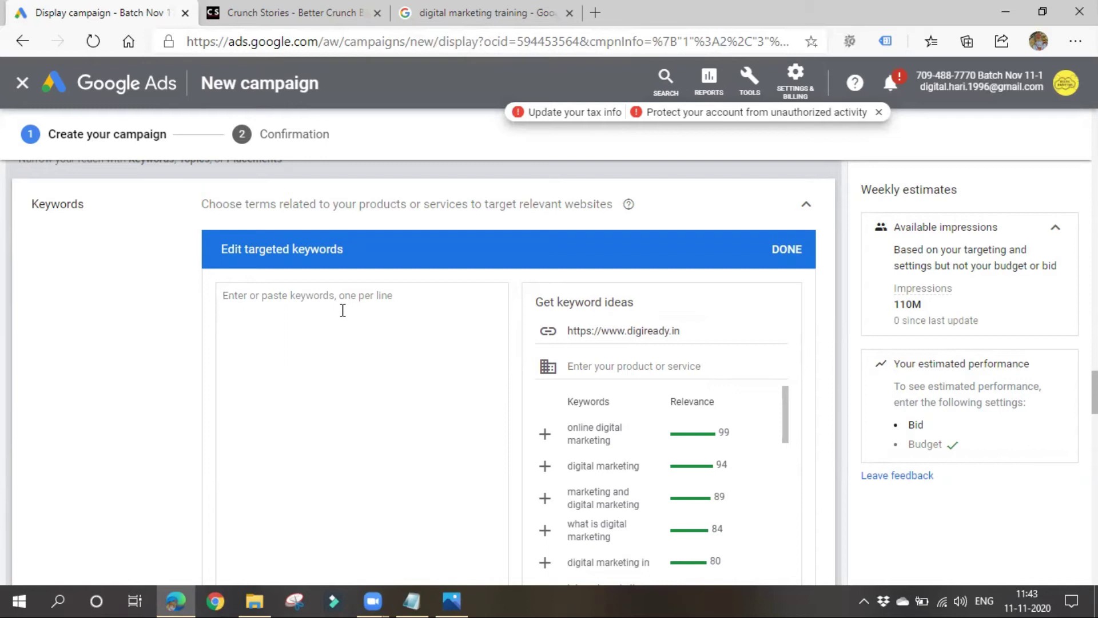
Add the suggested keywords "online digital marketing", "digital marketing" and "what is digital marketing" to the targeted keywords
click(599, 440)
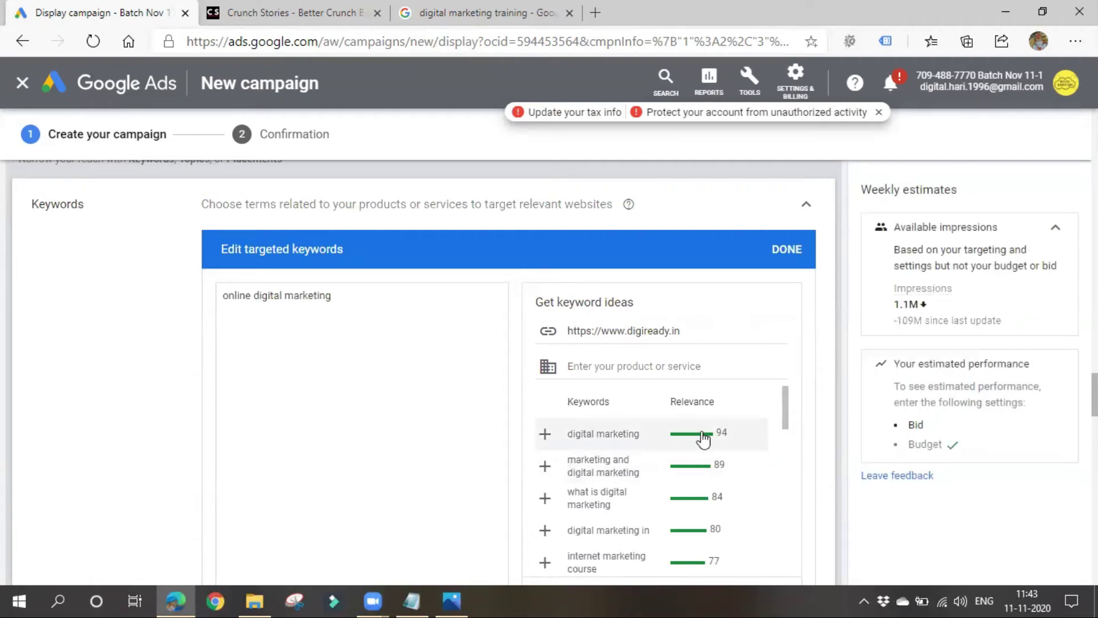
click(611, 438)
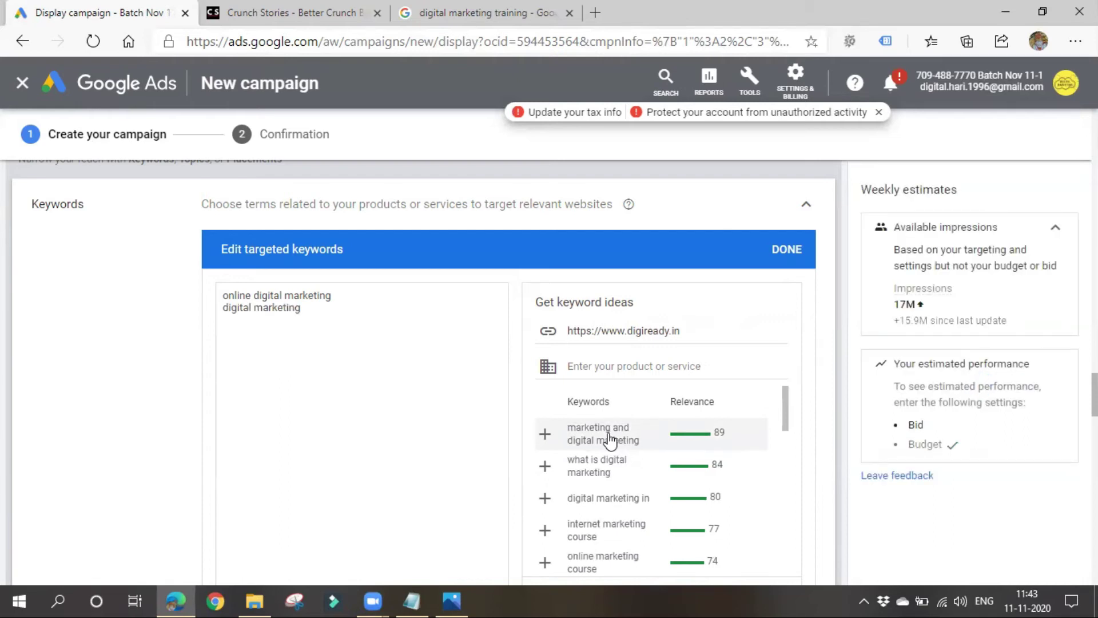
scroll(609, 439, down, 2)
scroll(600, 452, up, 2)
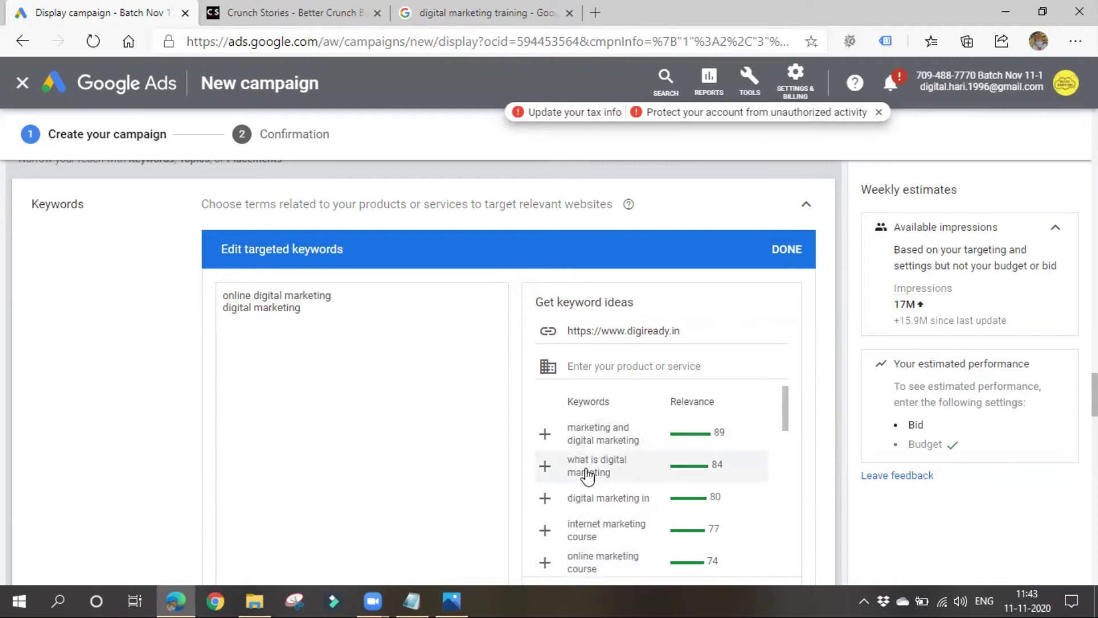
click(587, 475)
scroll(651, 483, down, 2)
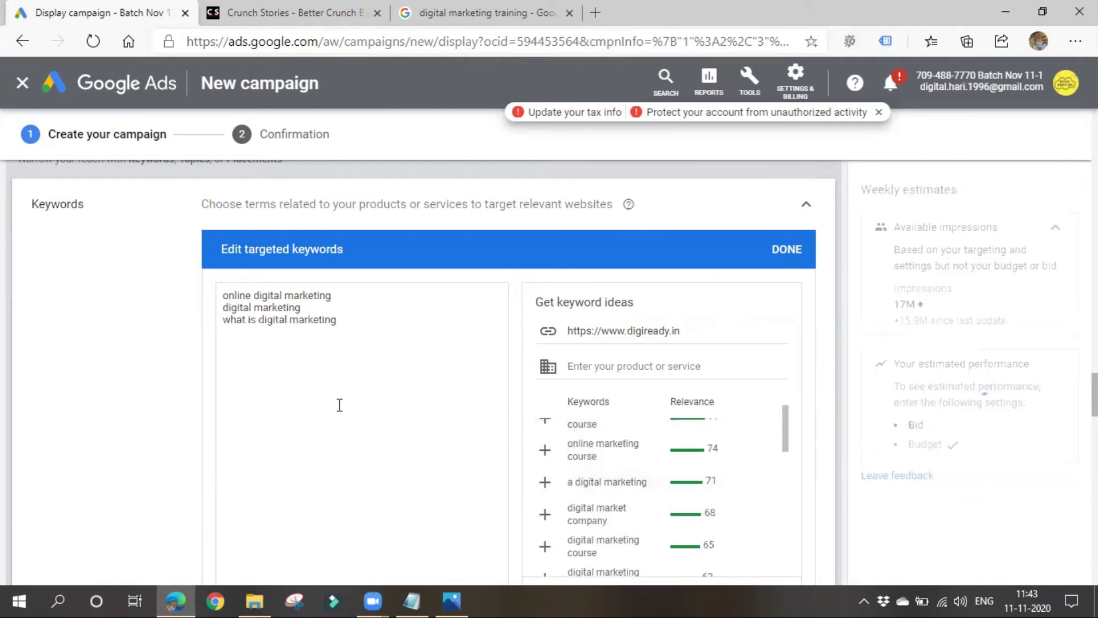
Add "search engine optimization" on a new line of the targeted keywords
click(343, 322)
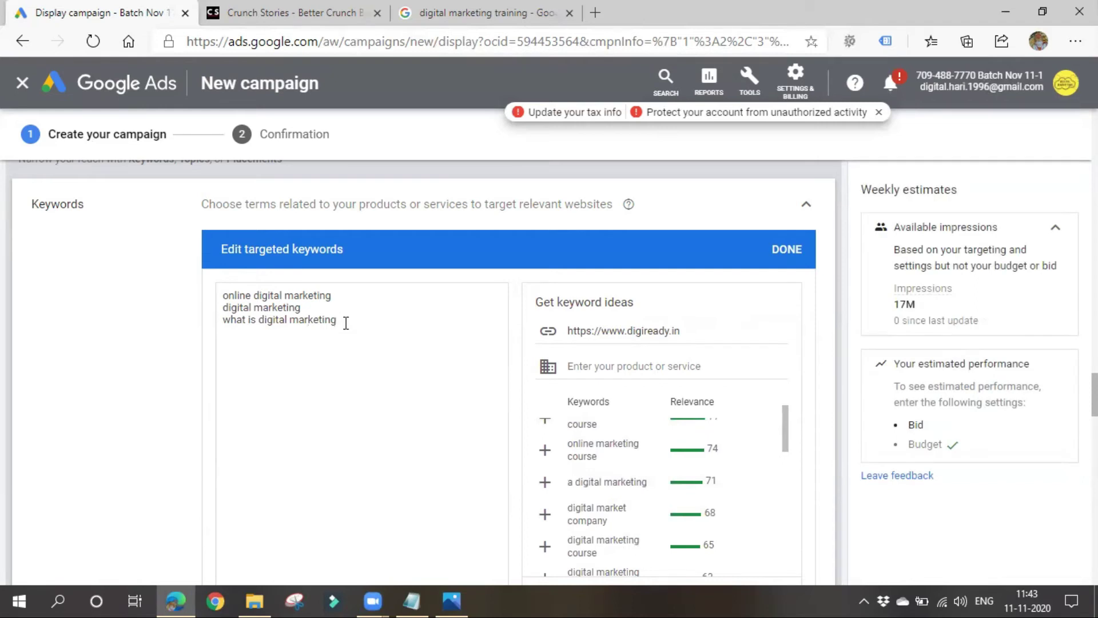
text(search engine opti)
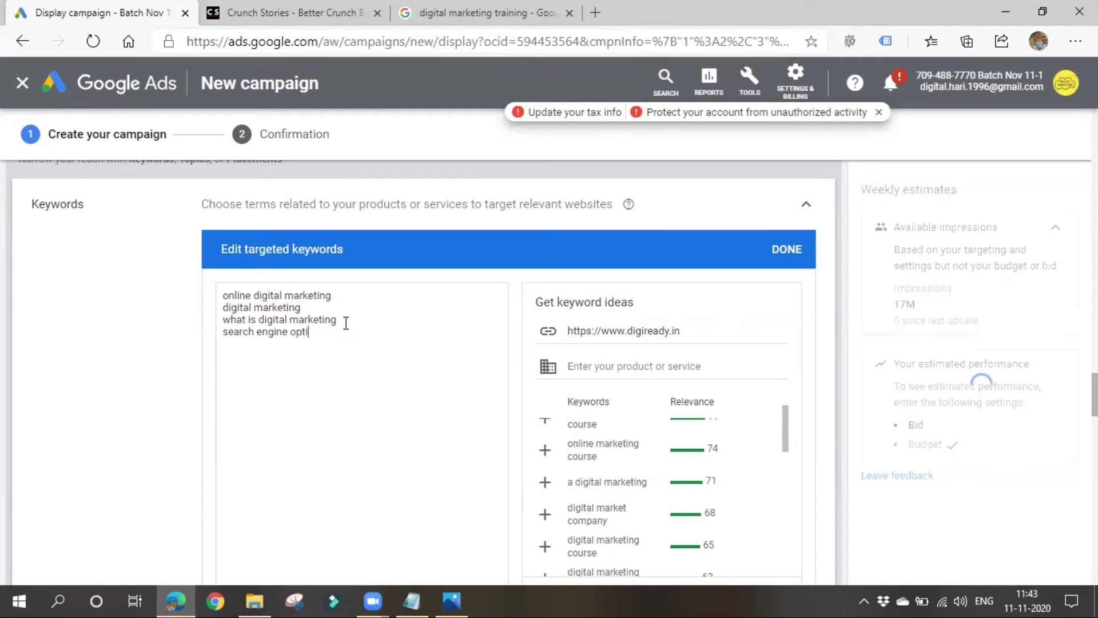
text(mization)
Set the keyword setting to Content, showing ads only on webpages, apps and videos related to the keywords, and finish editing the targeted keywords
scroll(371, 323, down, 3)
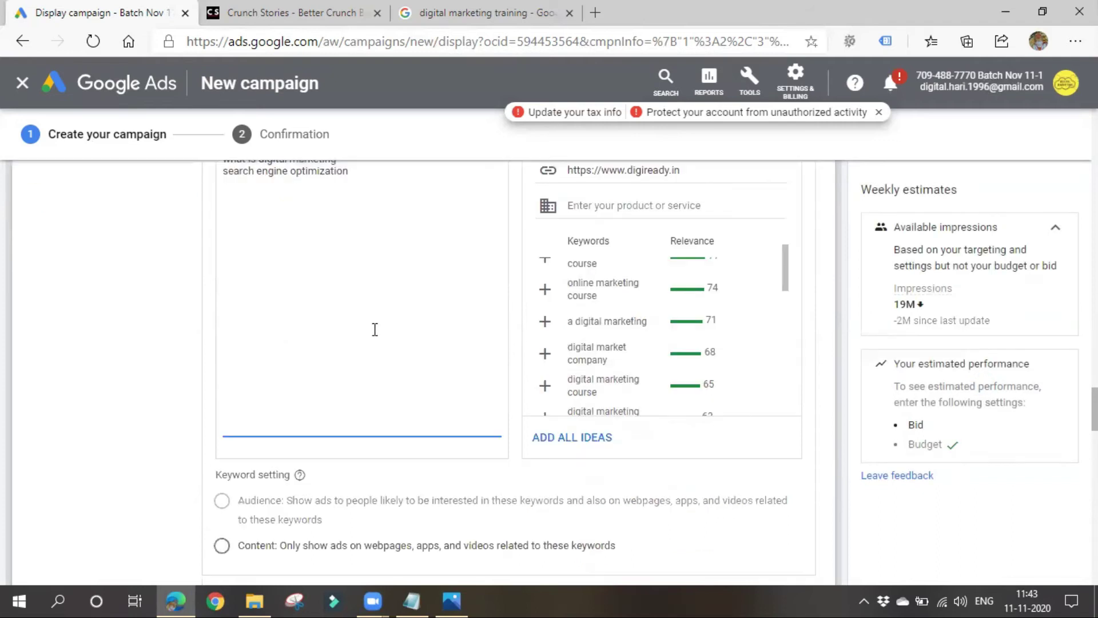
scroll(572, 372, down, 2)
scroll(589, 344, down, 3)
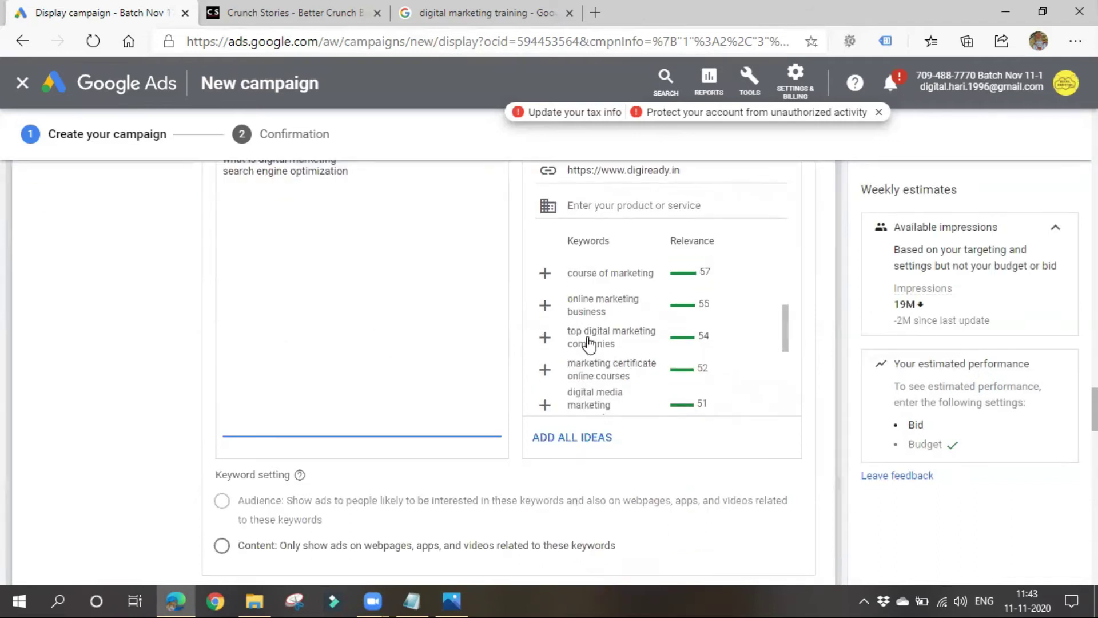
scroll(379, 333, down, 2)
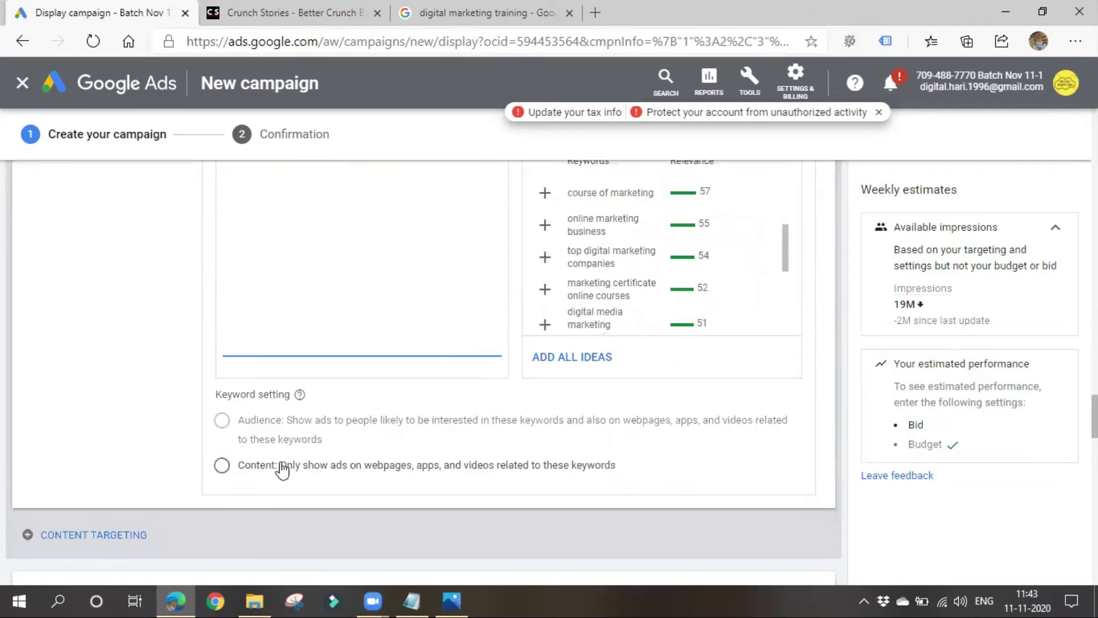
click(222, 465)
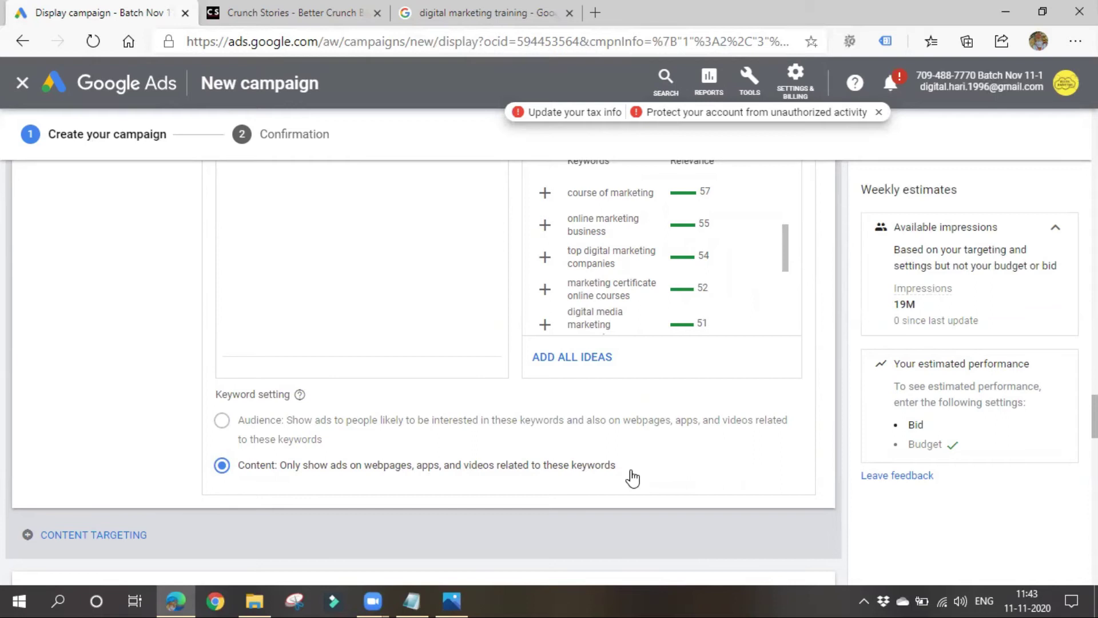
scroll(632, 478, up, 5)
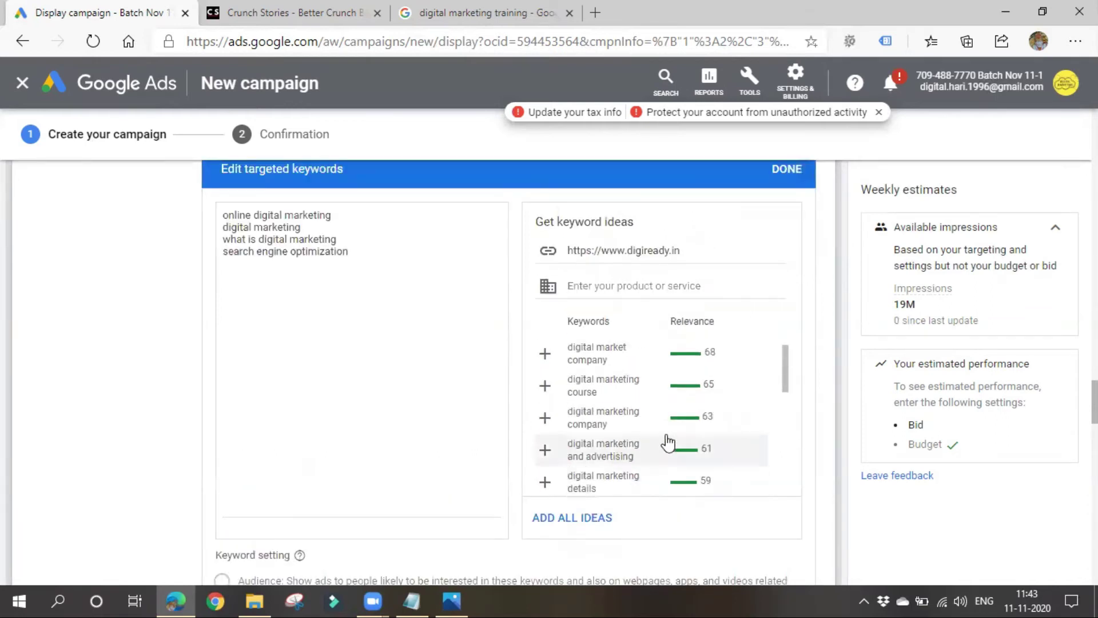
scroll(812, 248, up, 5)
click(774, 323)
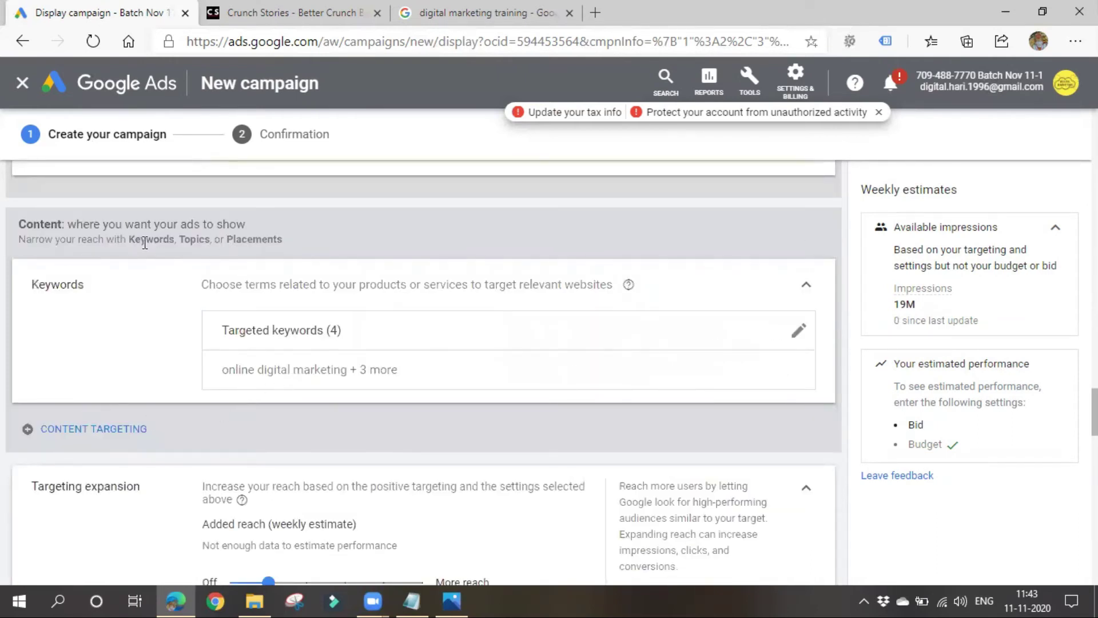
Add Topics as a further content targeting for the ad group and look through the available topic categories
click(64, 427)
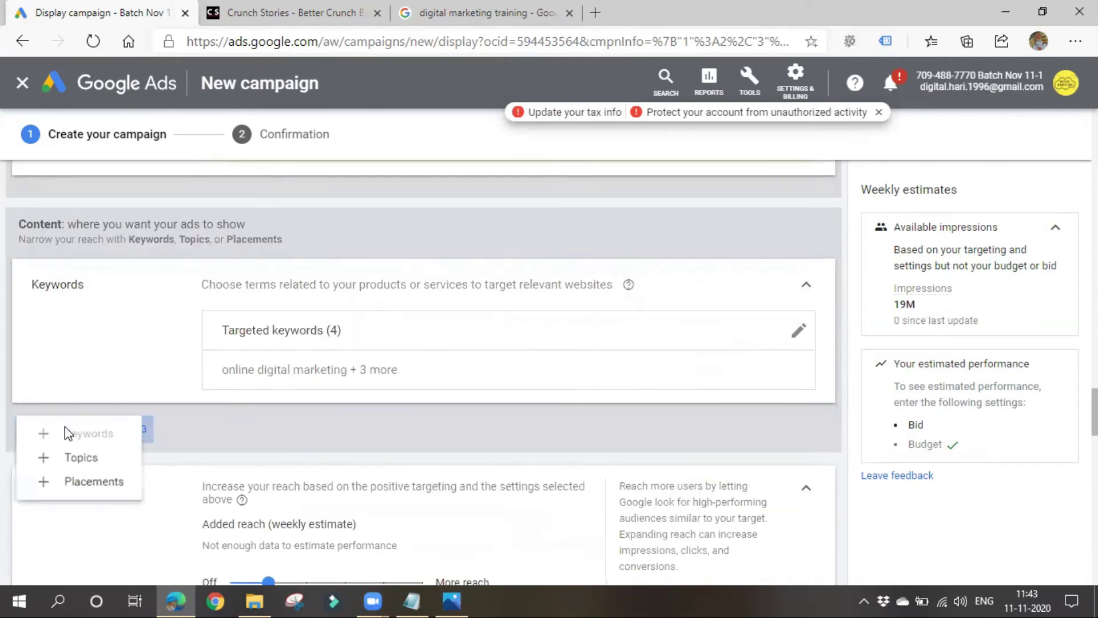
click(92, 468)
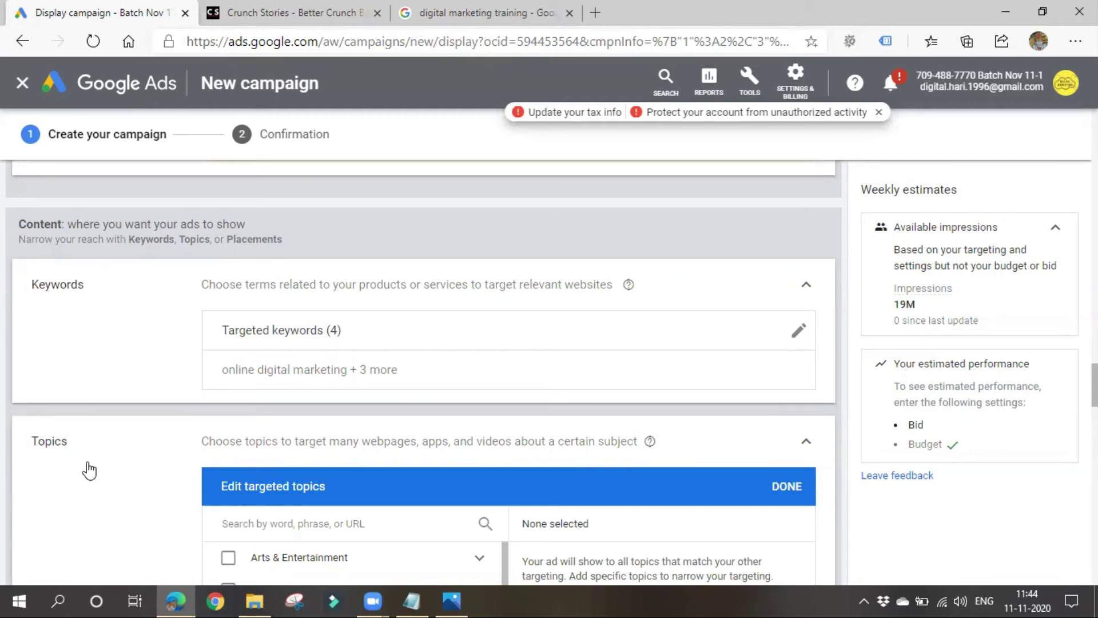
scroll(377, 469, down, 1)
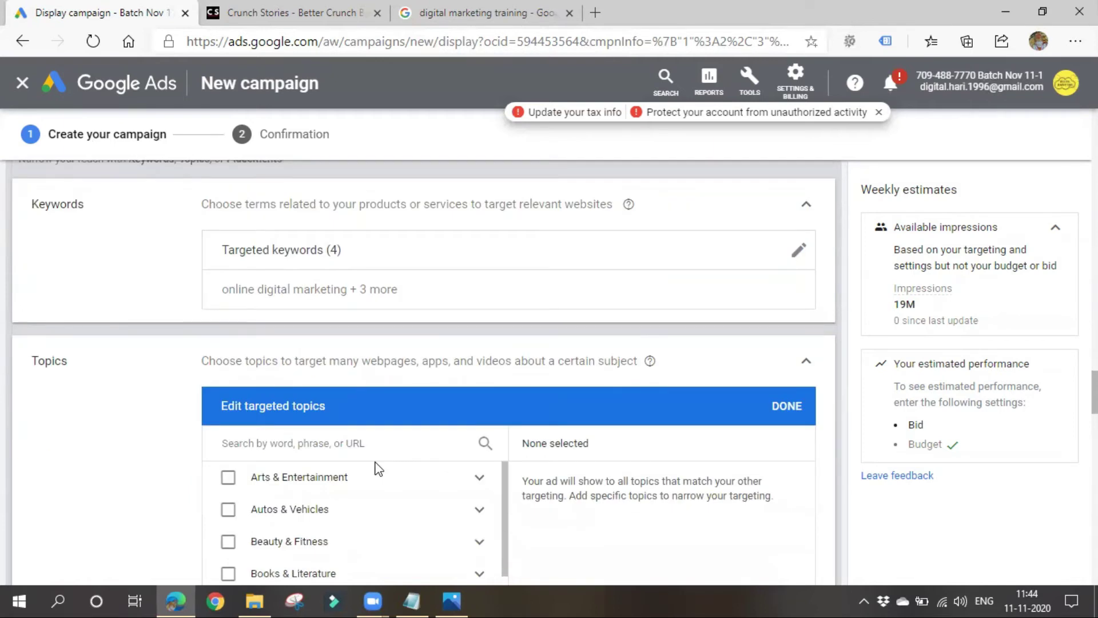
scroll(377, 469, down, 1)
drag(590, 402, 766, 405)
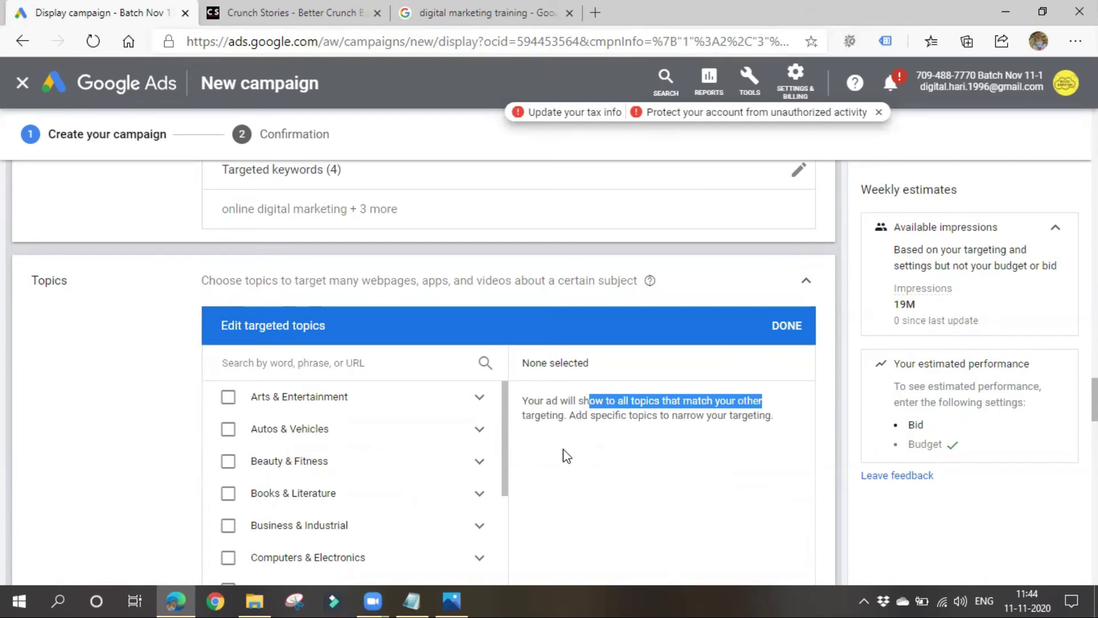
scroll(537, 469, down, 1)
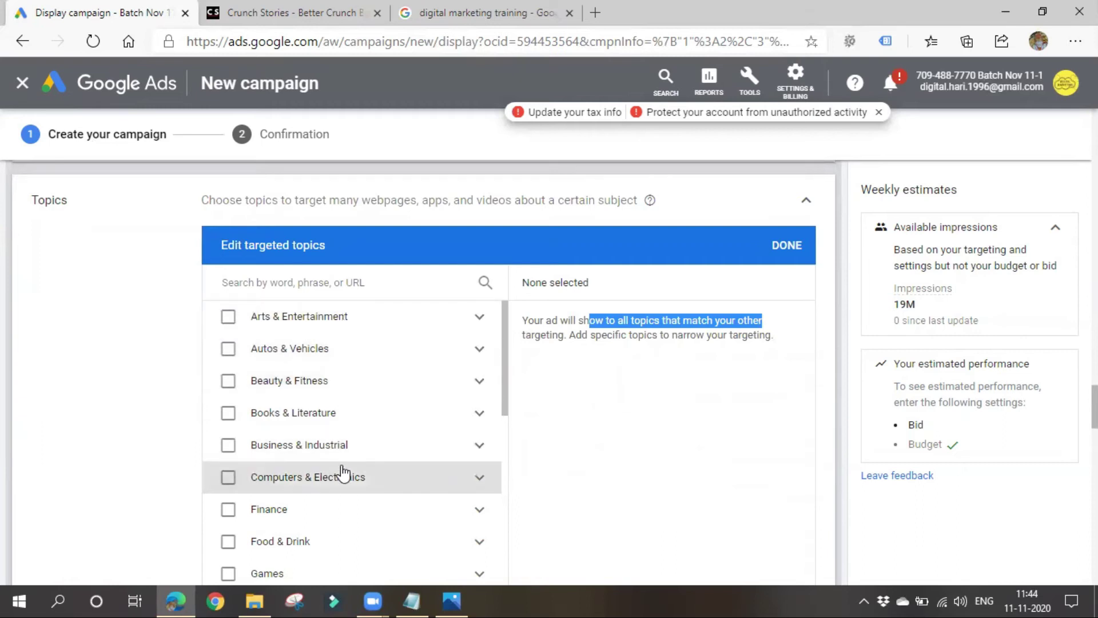
scroll(342, 471, down, 3)
scroll(340, 468, down, 4)
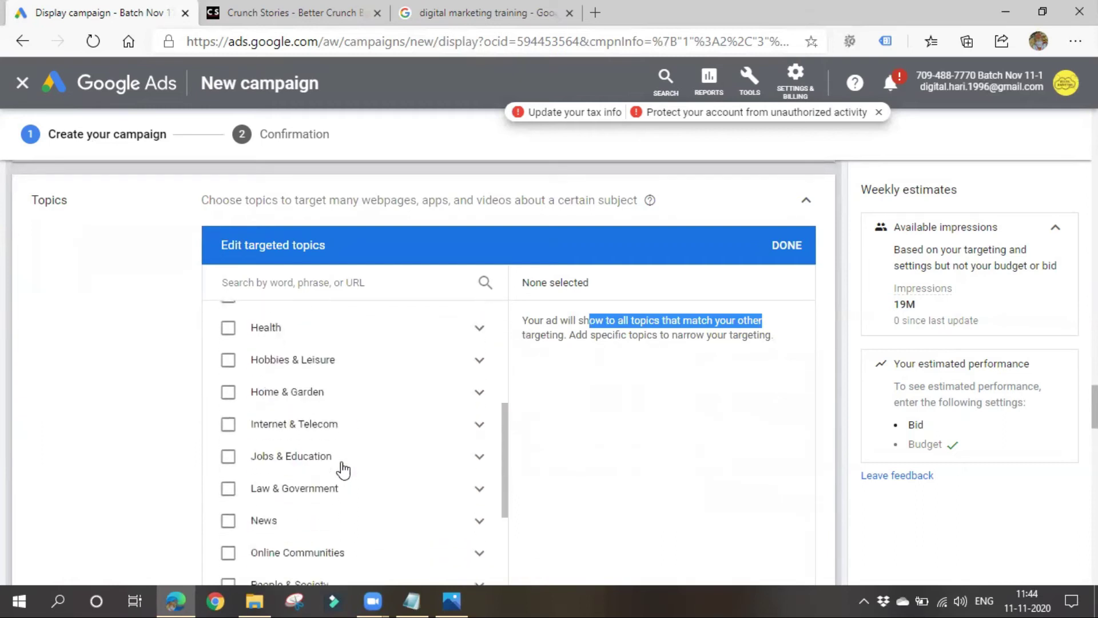
click(295, 379)
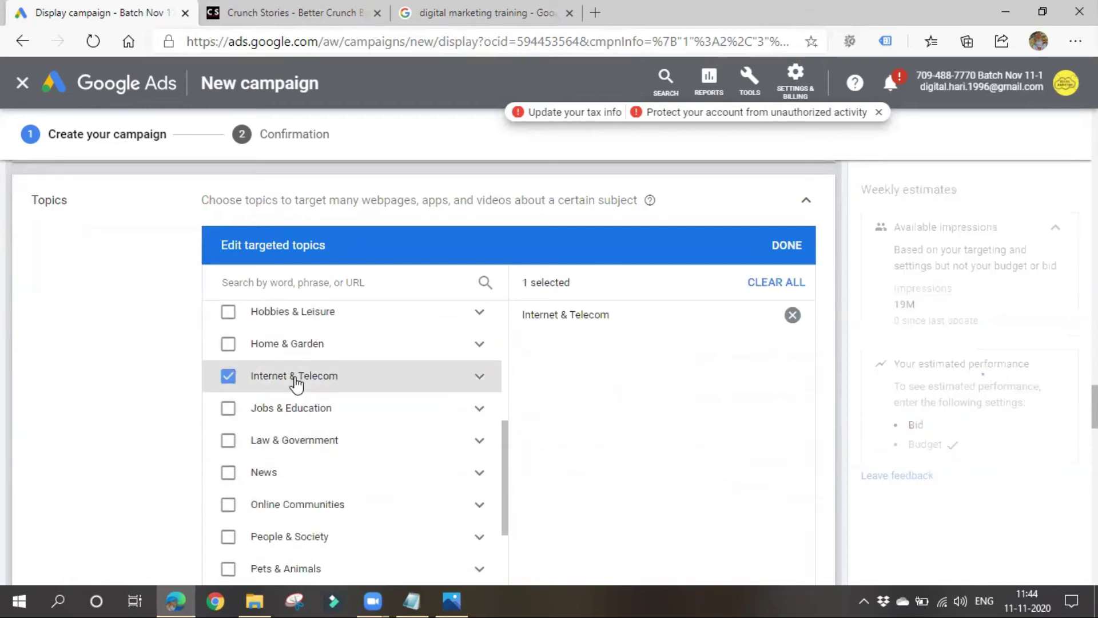
click(485, 377)
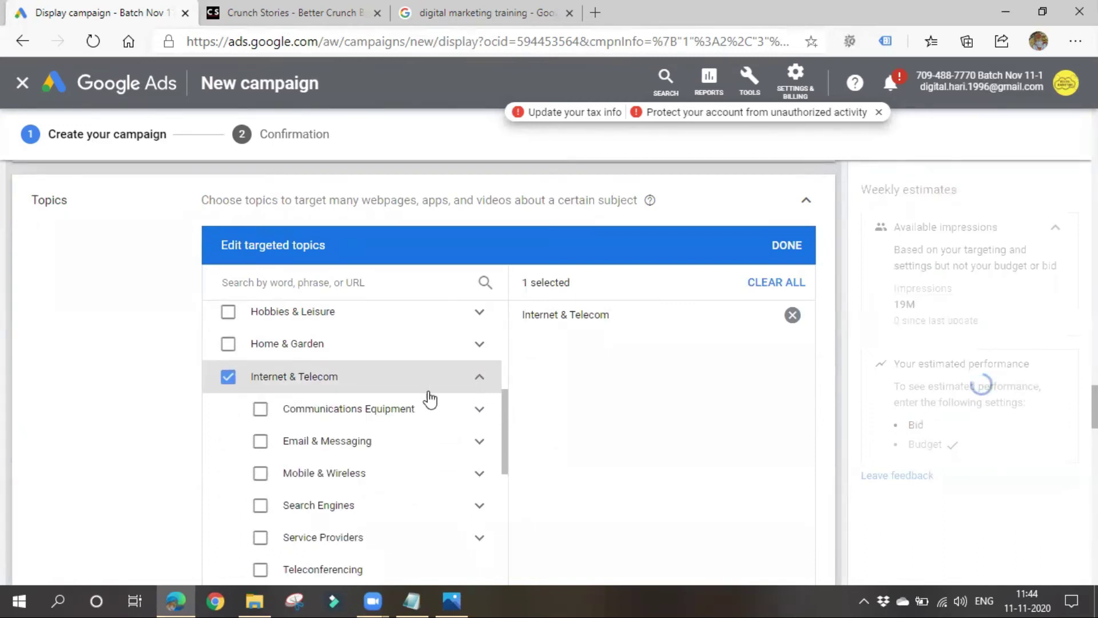
scroll(368, 468, down, 2)
scroll(369, 473, down, 2)
scroll(369, 473, up, 5)
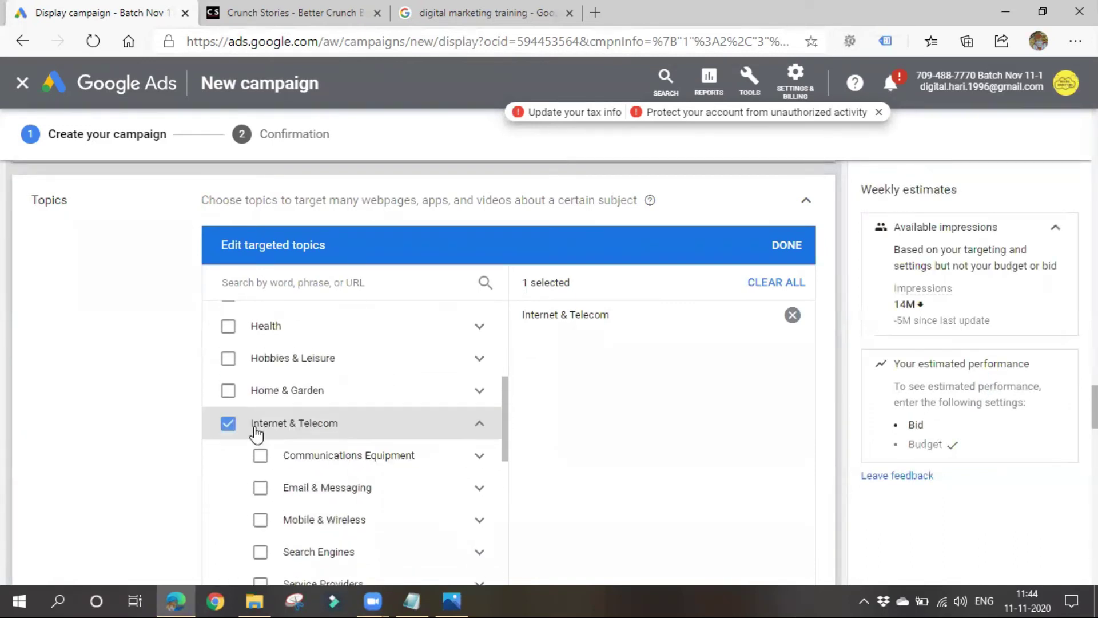
click(228, 423)
Expand the Jobs & Education topic and target only its Education subtopic
scroll(395, 455, down, 6)
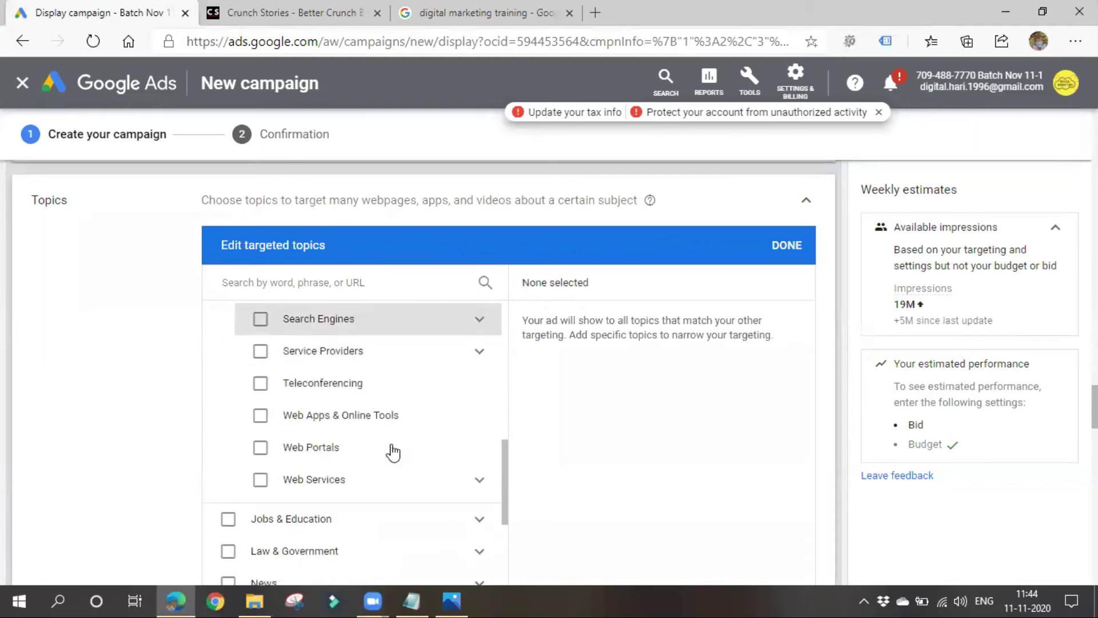
click(391, 429)
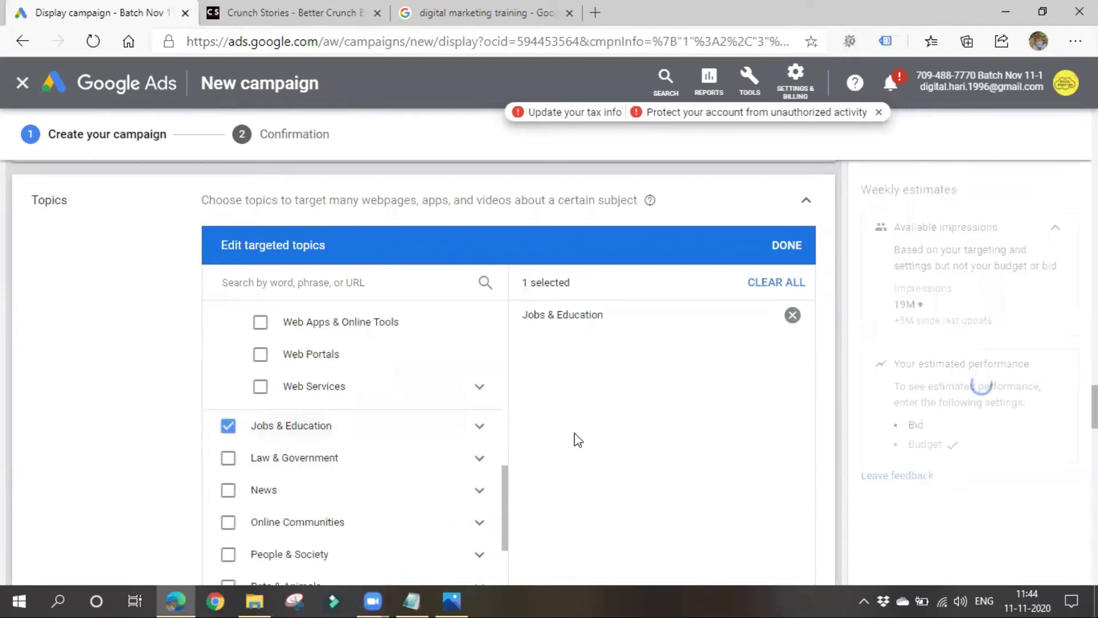
click(401, 440)
click(480, 426)
scroll(480, 434, down, 1)
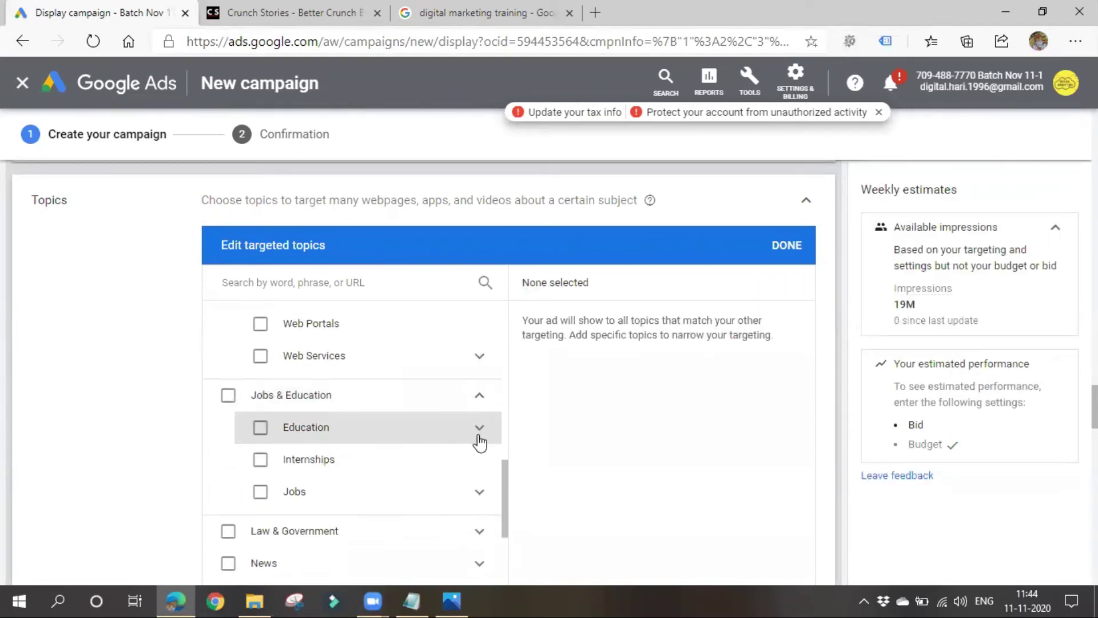
click(349, 413)
Look through the remaining topic categories and subtopics for others that suit the campaign
scroll(367, 444, down, 2)
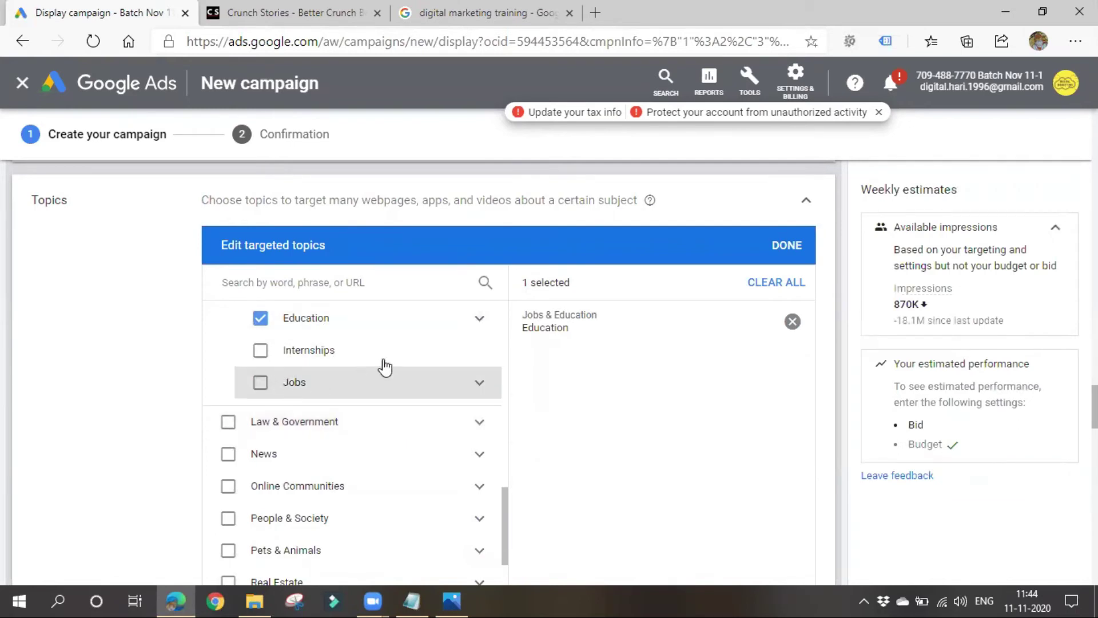
scroll(380, 426, down, 1)
scroll(321, 478, down, 5)
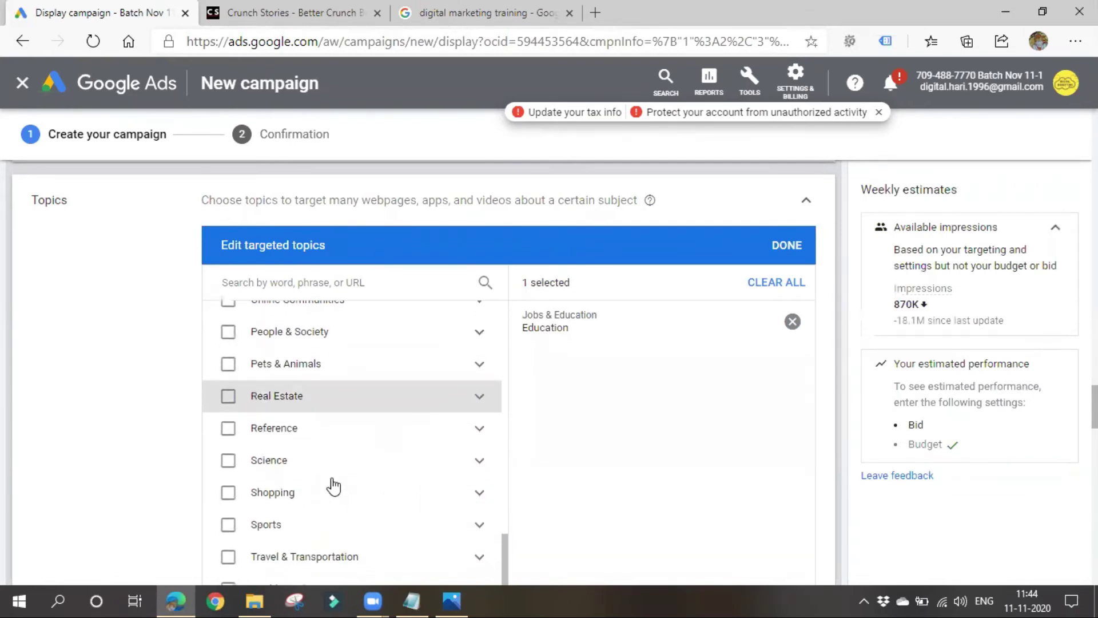
scroll(334, 483, up, 8)
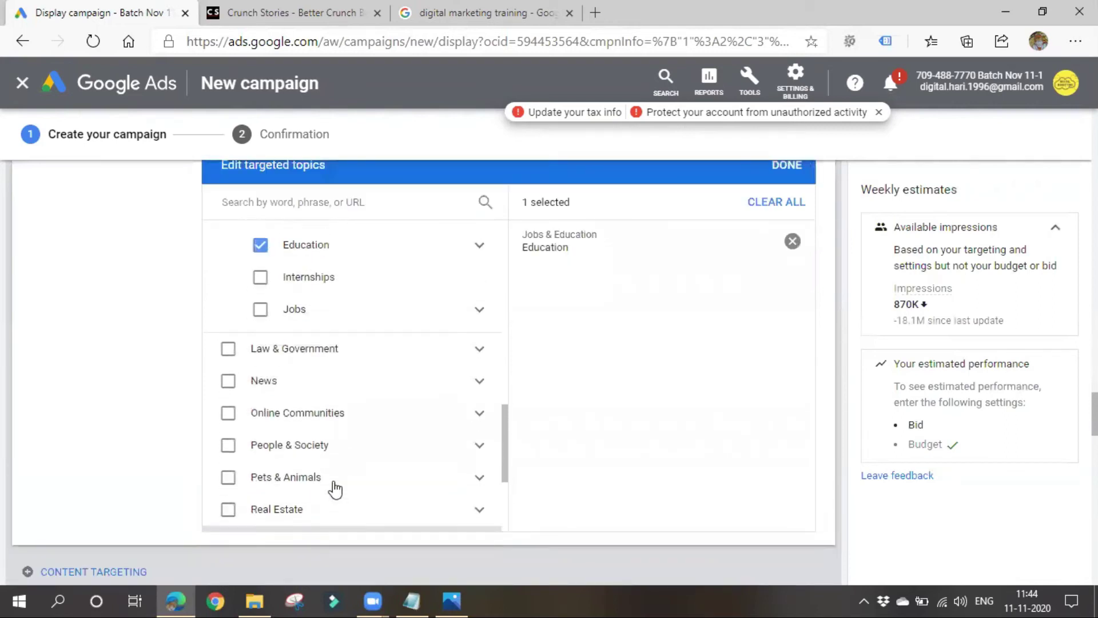
scroll(334, 488, down, 3)
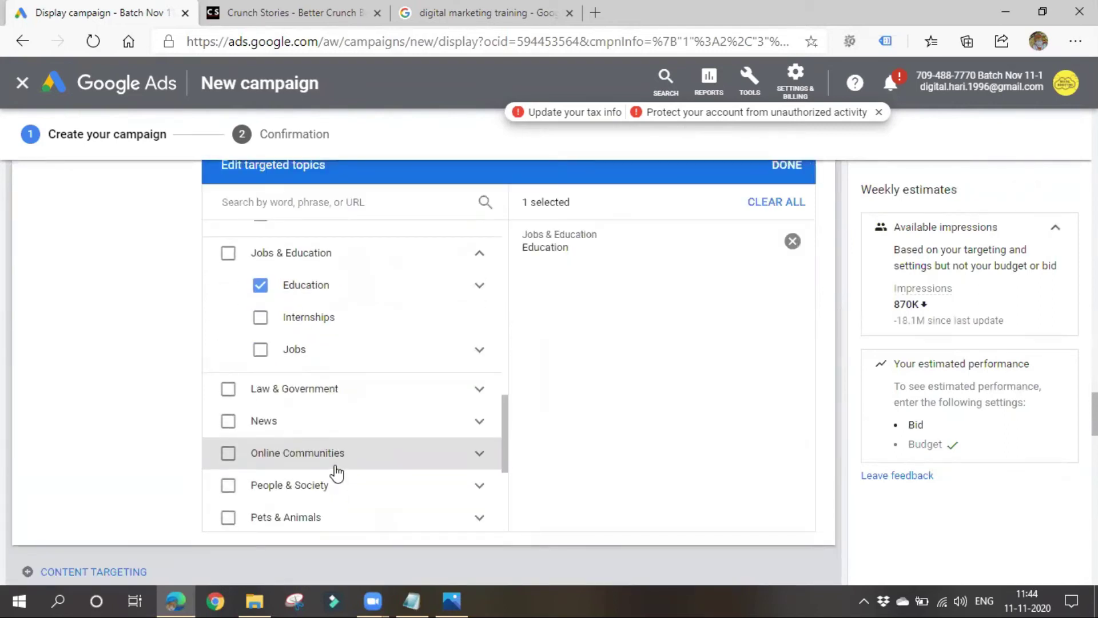
scroll(335, 474, up, 5)
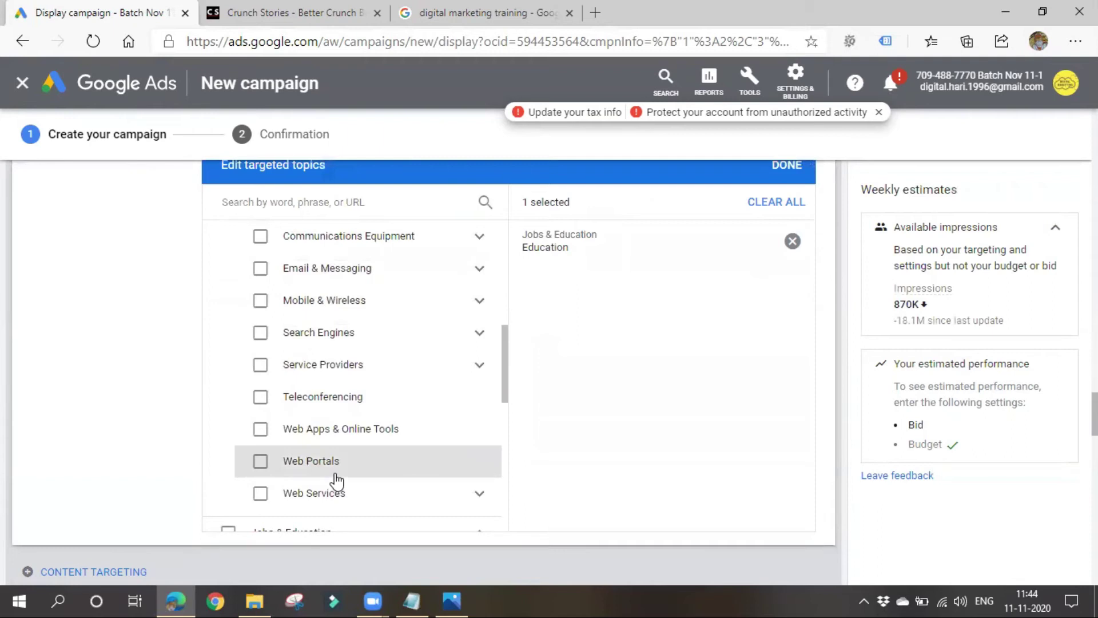
scroll(336, 482, up, 1)
scroll(336, 480, up, 4)
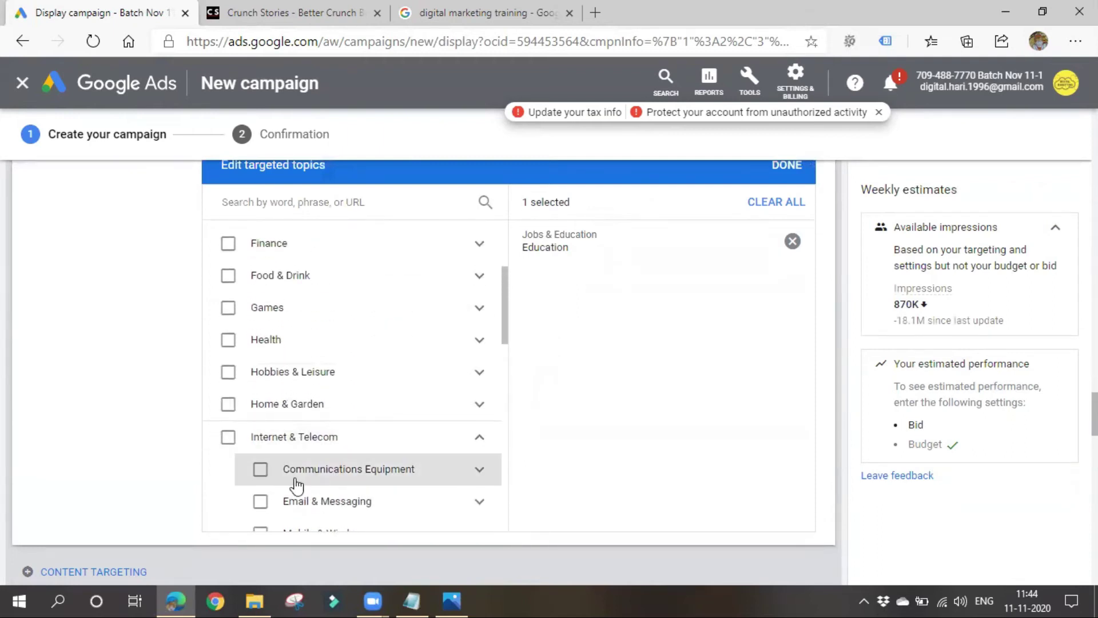
scroll(317, 480, up, 3)
scroll(303, 491, up, 1)
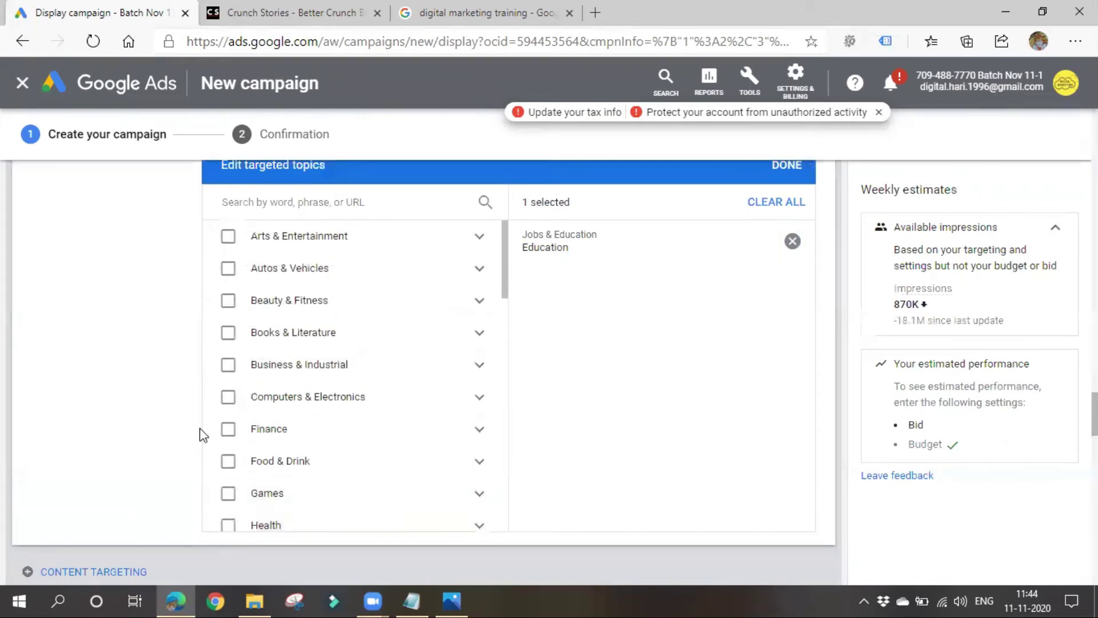
Expand the Computers & Electronics topic and examine its subtopics
click(485, 404)
scroll(370, 456, down, 2)
scroll(370, 457, down, 2)
scroll(370, 457, up, 10)
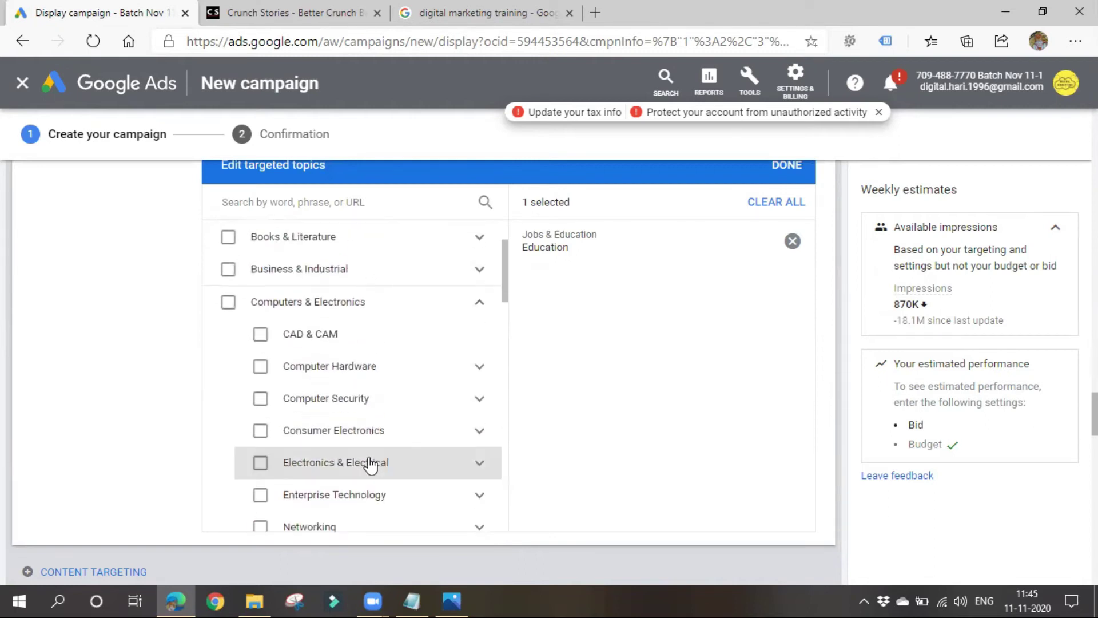
scroll(371, 485, down, 3)
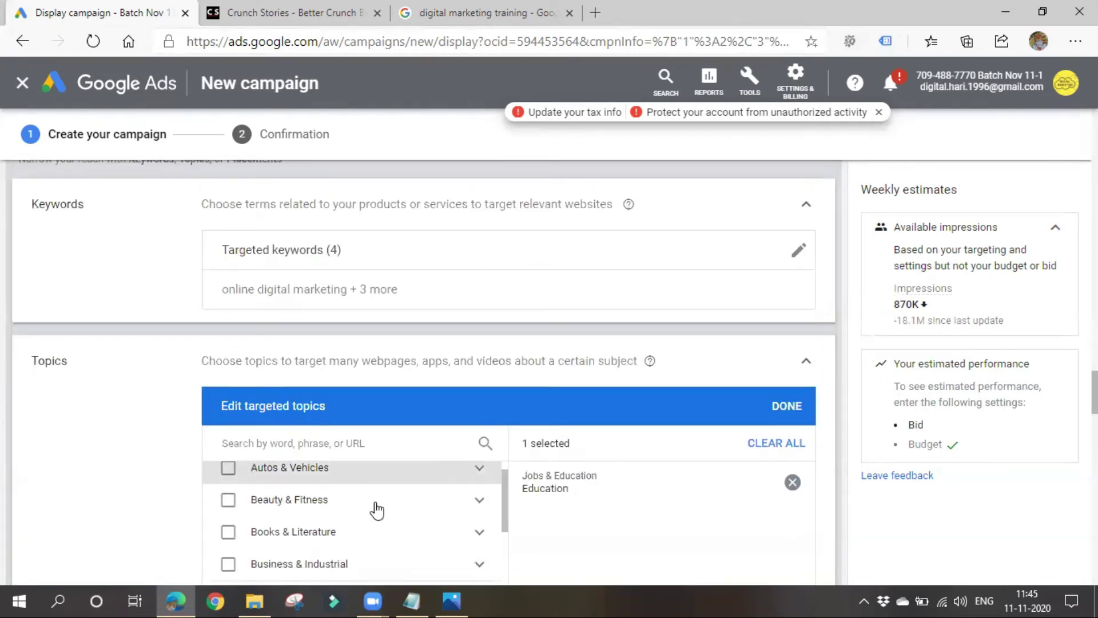
scroll(522, 436, down, 1)
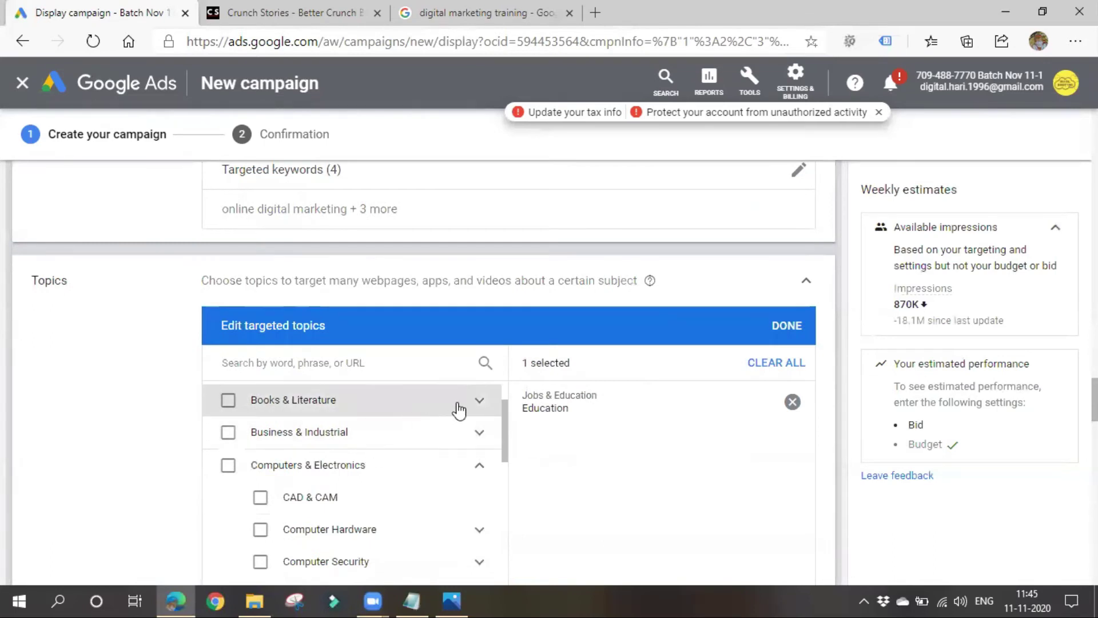
Add the Internships and Jobs subtopics of Jobs & Education to the targeted topics
scroll(375, 458, down, 4)
scroll(526, 472, down, 3)
scroll(416, 461, down, 3)
scroll(340, 484, down, 6)
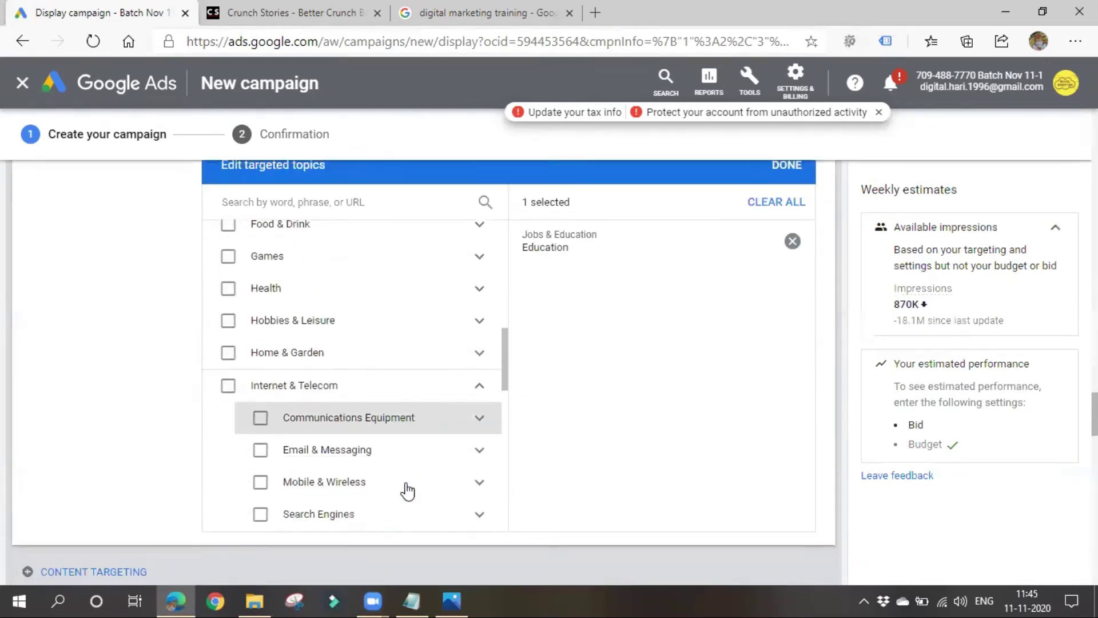
scroll(360, 492, down, 5)
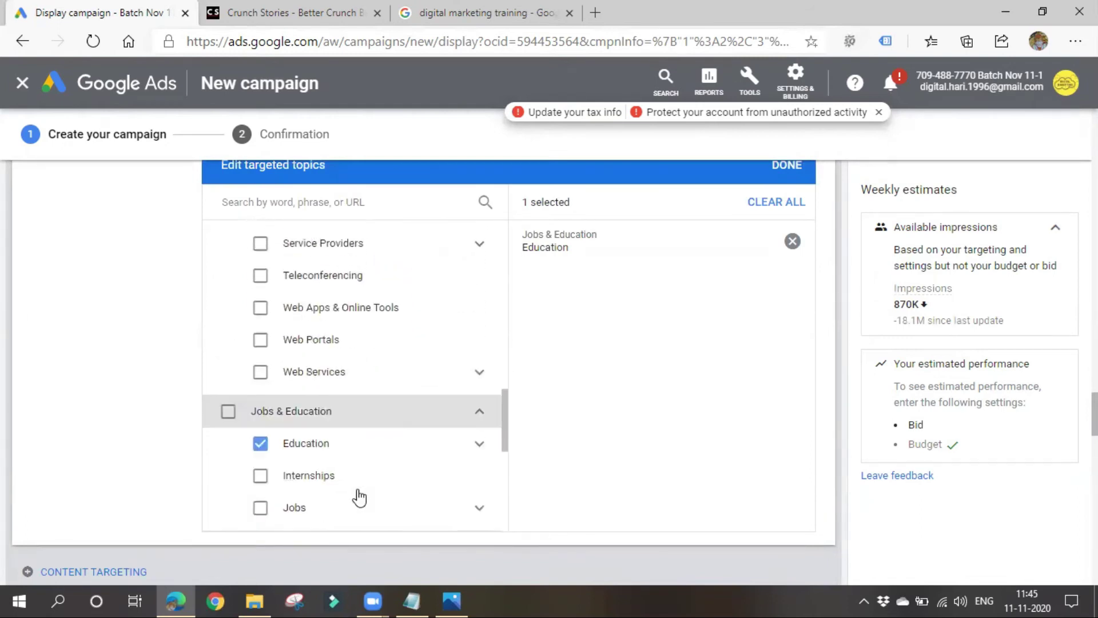
click(327, 342)
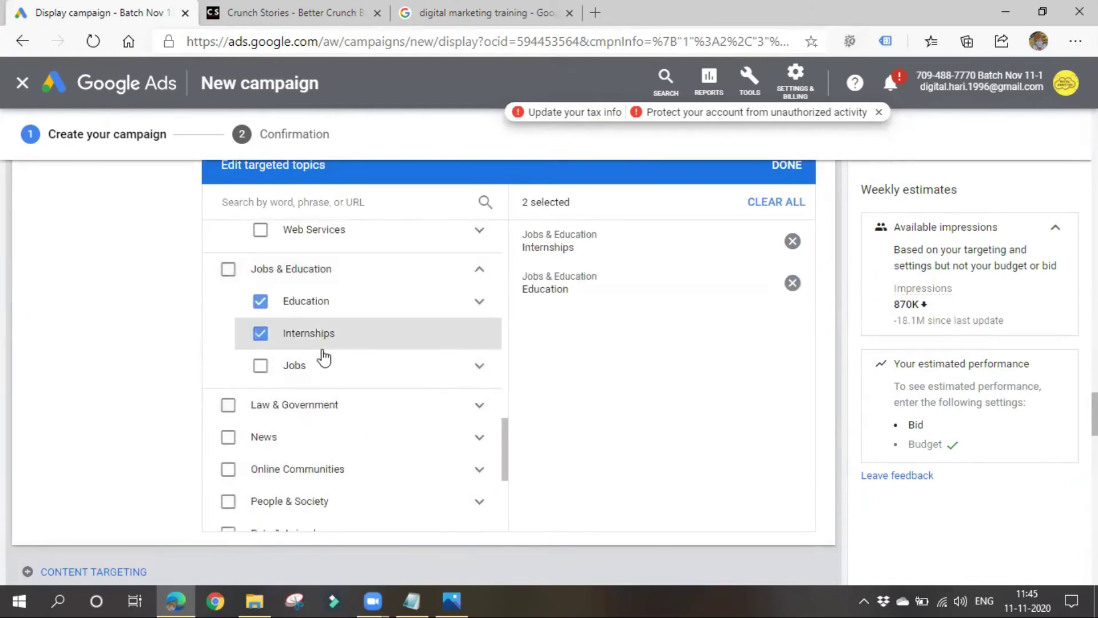
click(314, 371)
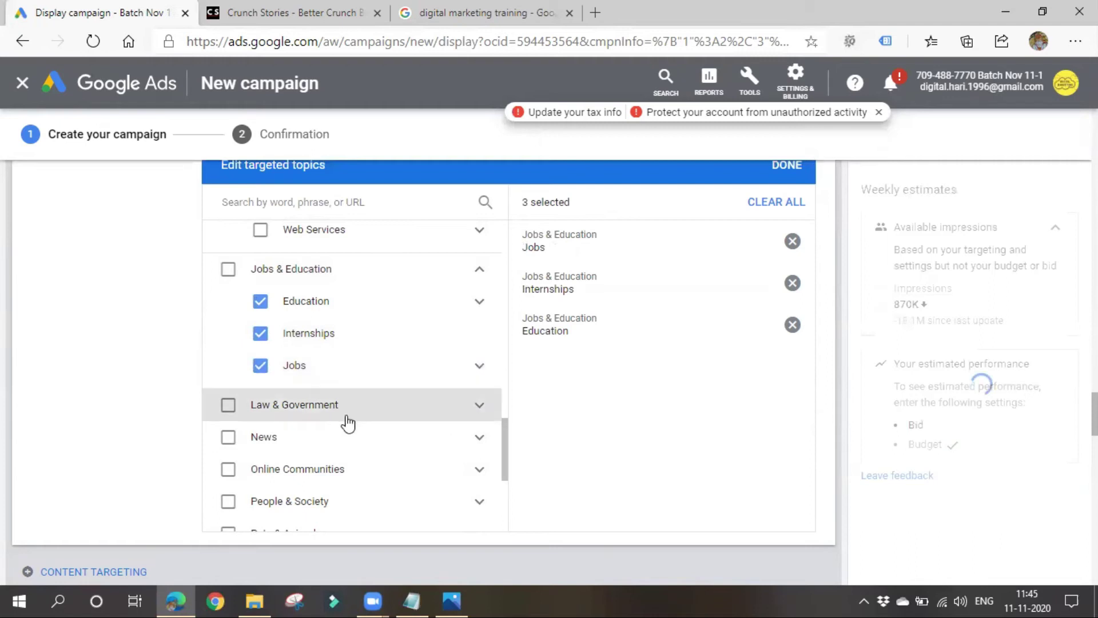
scroll(320, 378, down, 2)
scroll(314, 400, up, 1)
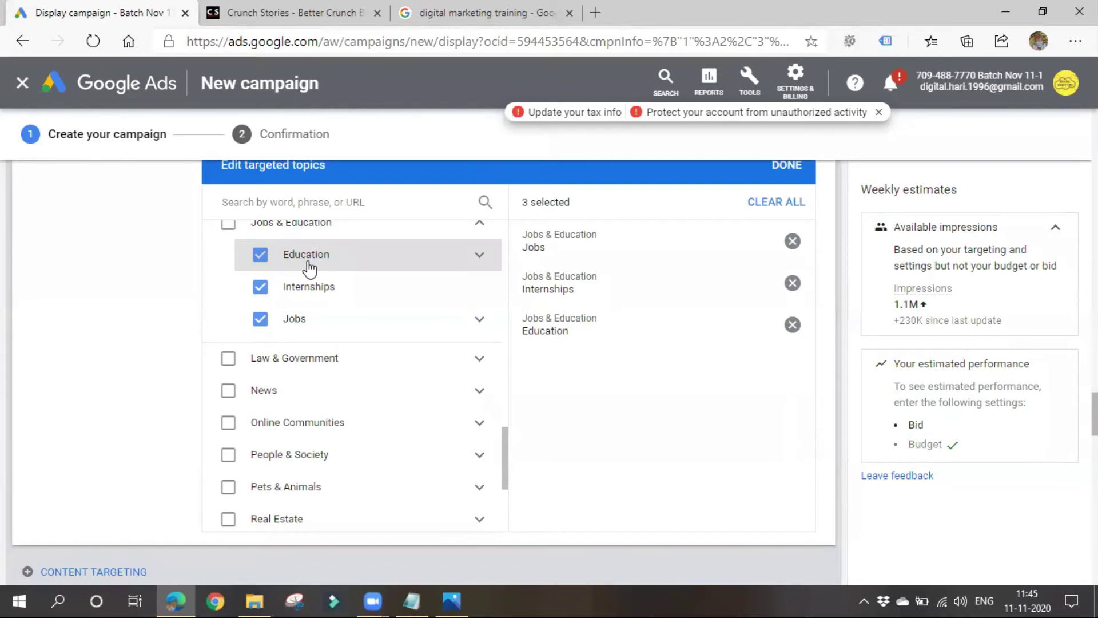
Look over the remaining topics and finalize Jobs, Internships and Education as the targeted topics
scroll(340, 431, down, 3)
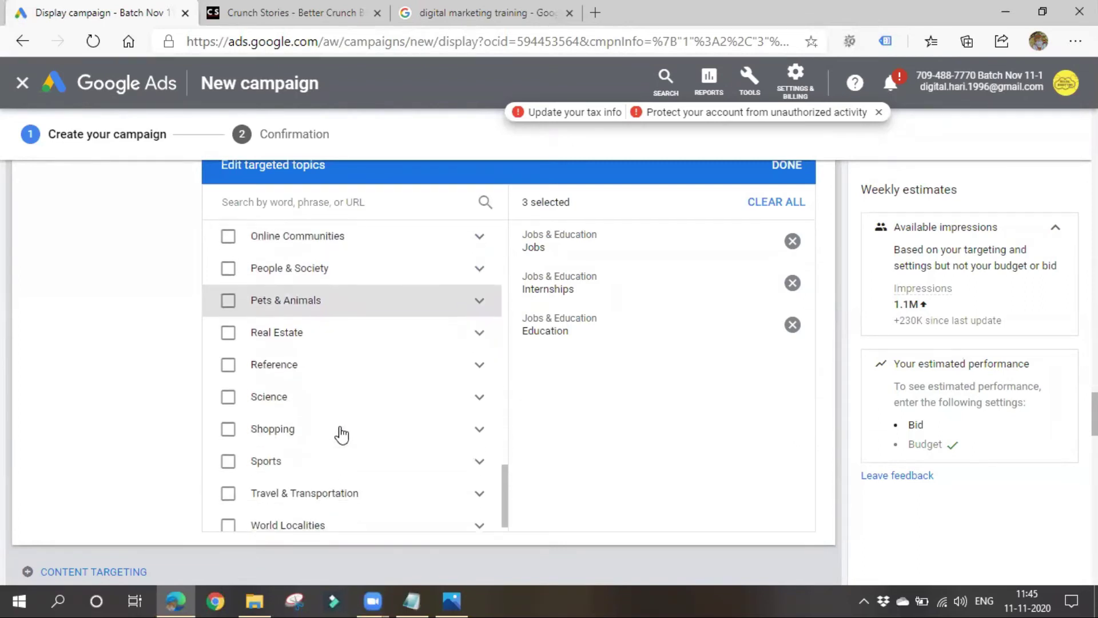
scroll(342, 435, down, 3)
scroll(383, 466, up, 6)
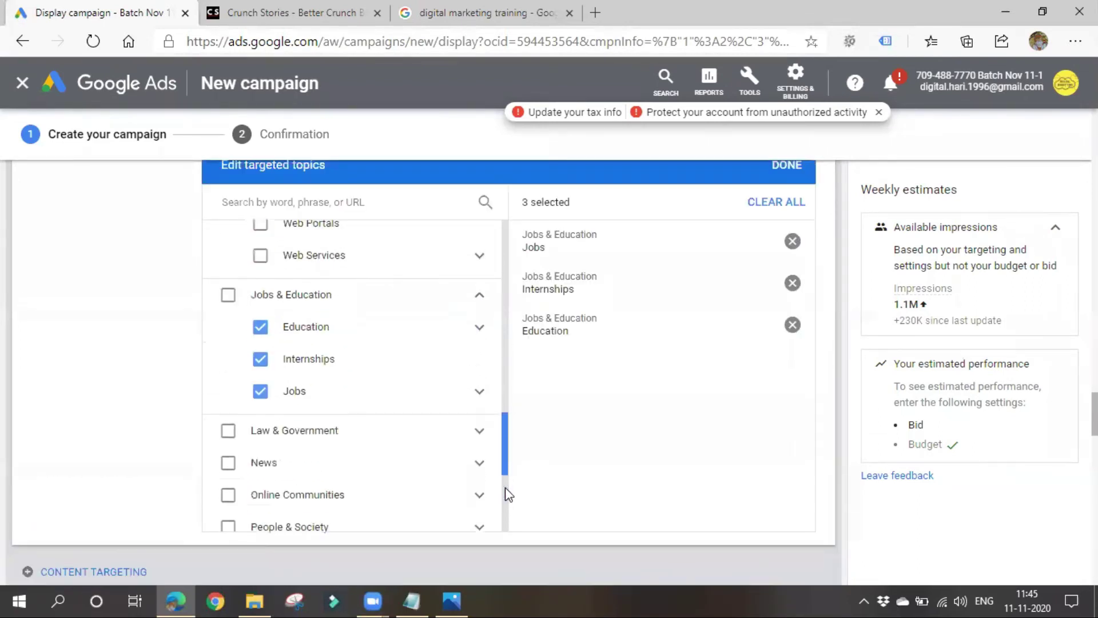
scroll(572, 446, up, 4)
scroll(778, 469, down, 1)
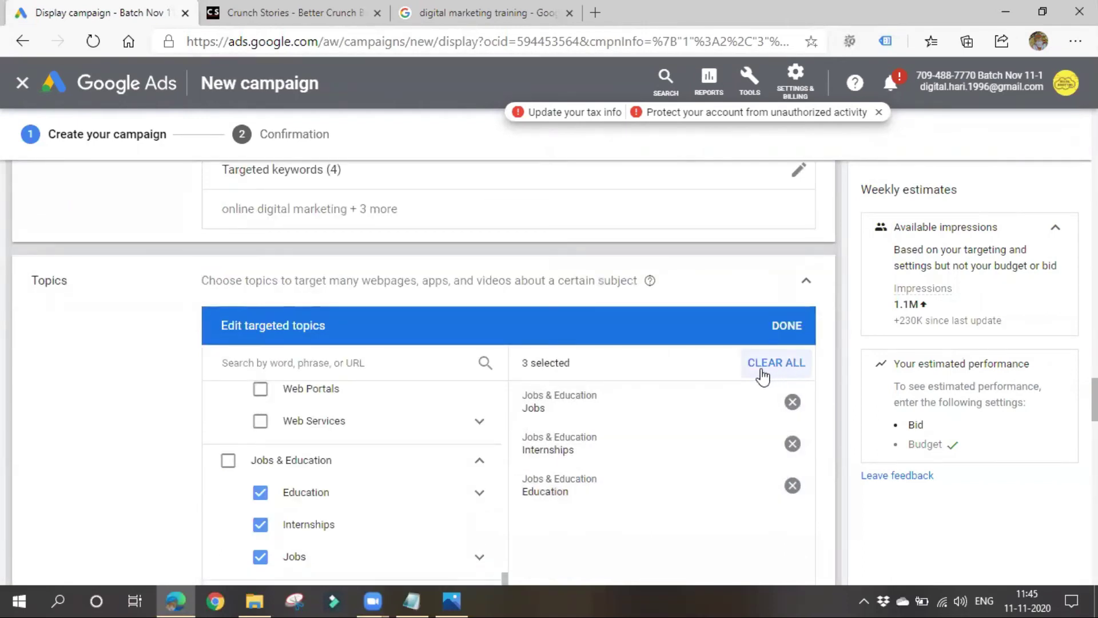
click(793, 330)
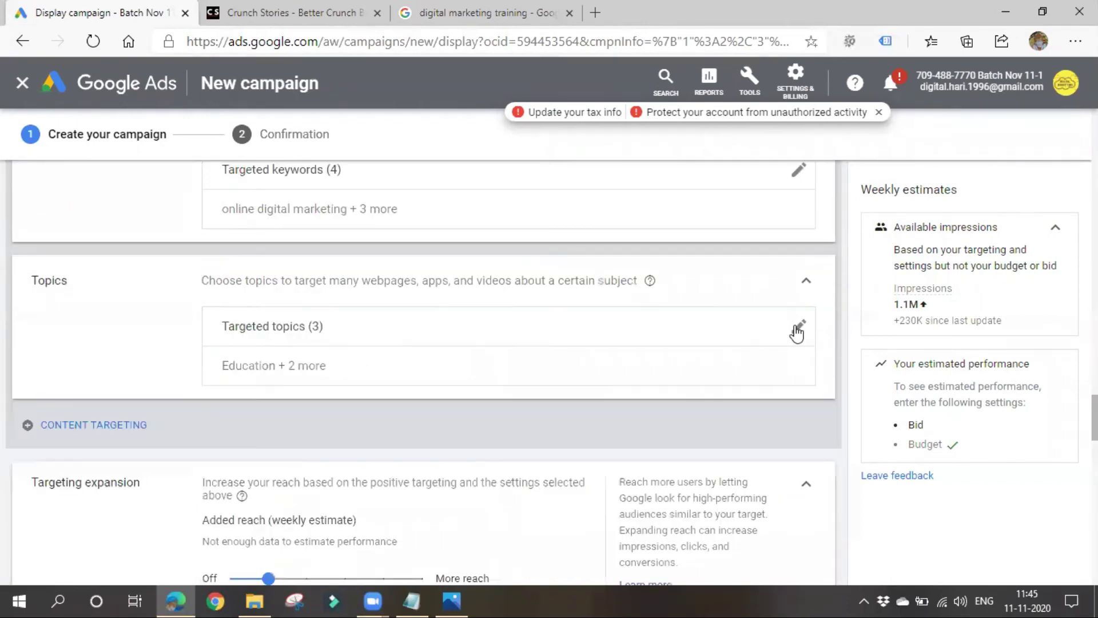
Add Placements as another content targeting method for the ad group
click(124, 425)
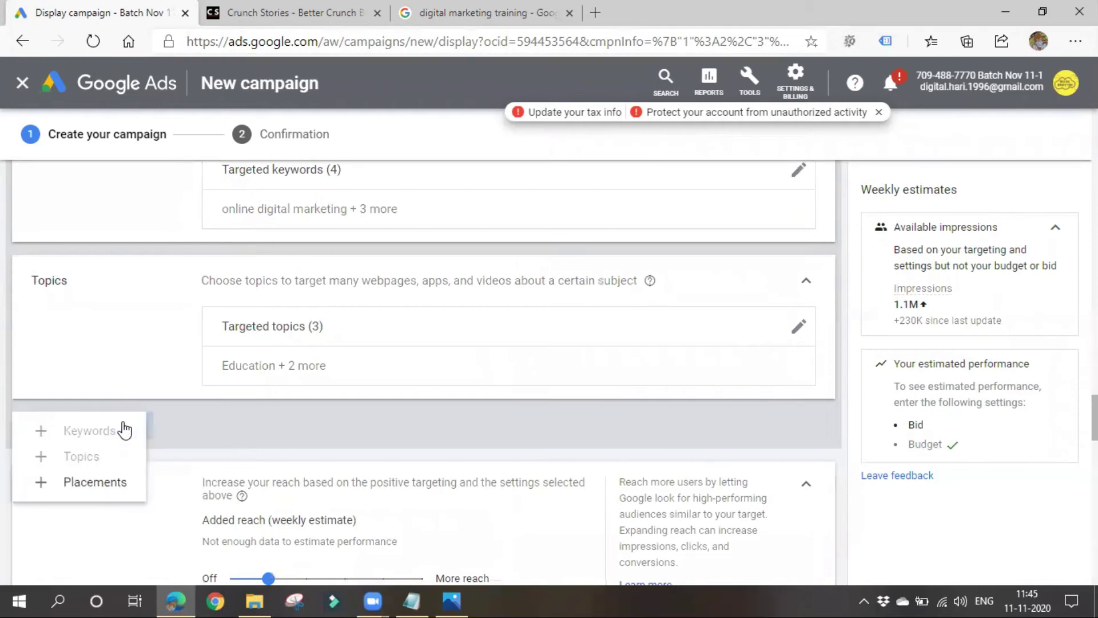
click(95, 482)
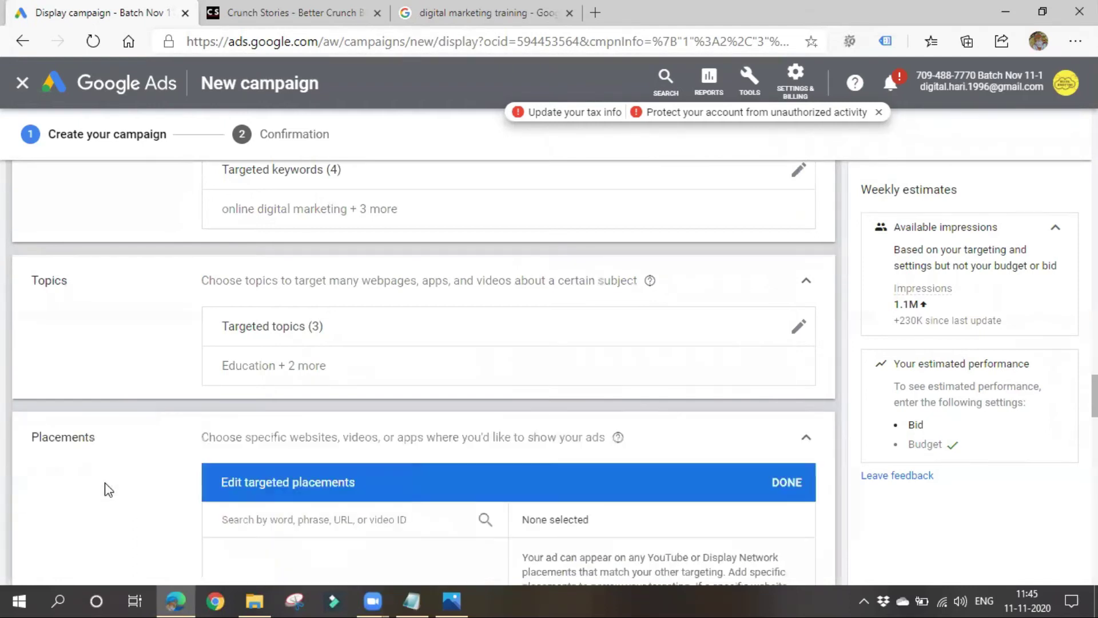
scroll(421, 515, down, 3)
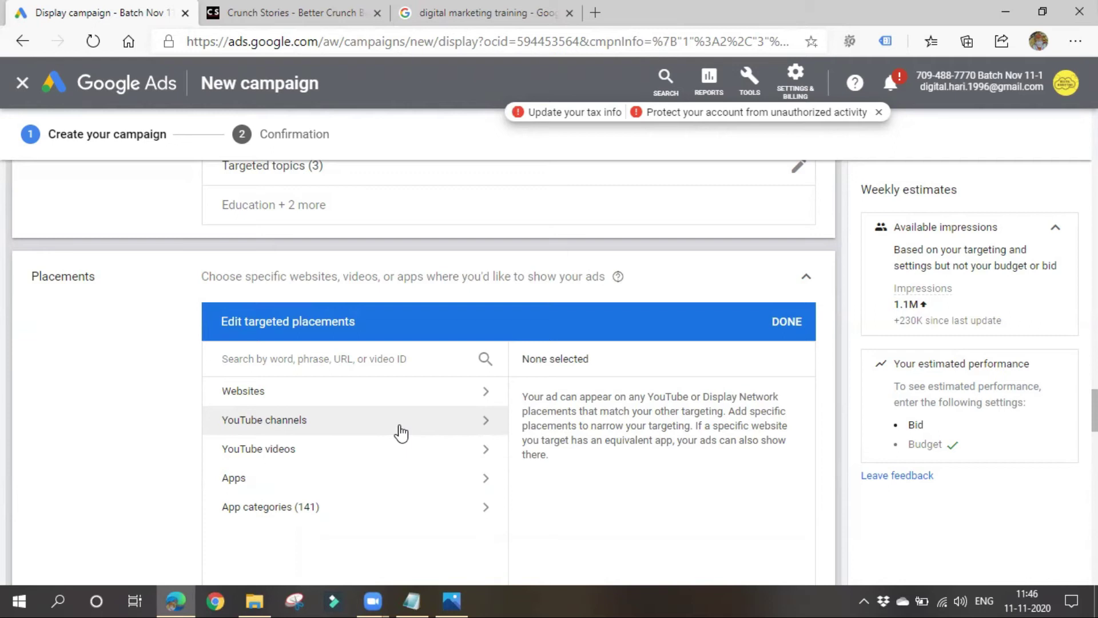
click(367, 362)
scroll(365, 375, down, 3)
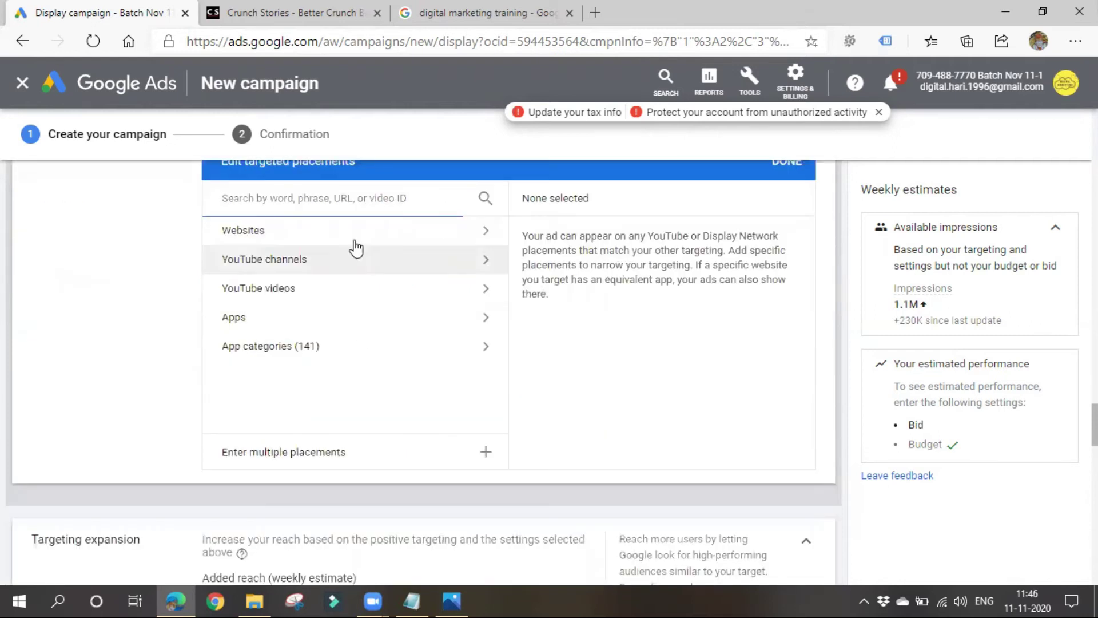
scroll(289, 379, up, 3)
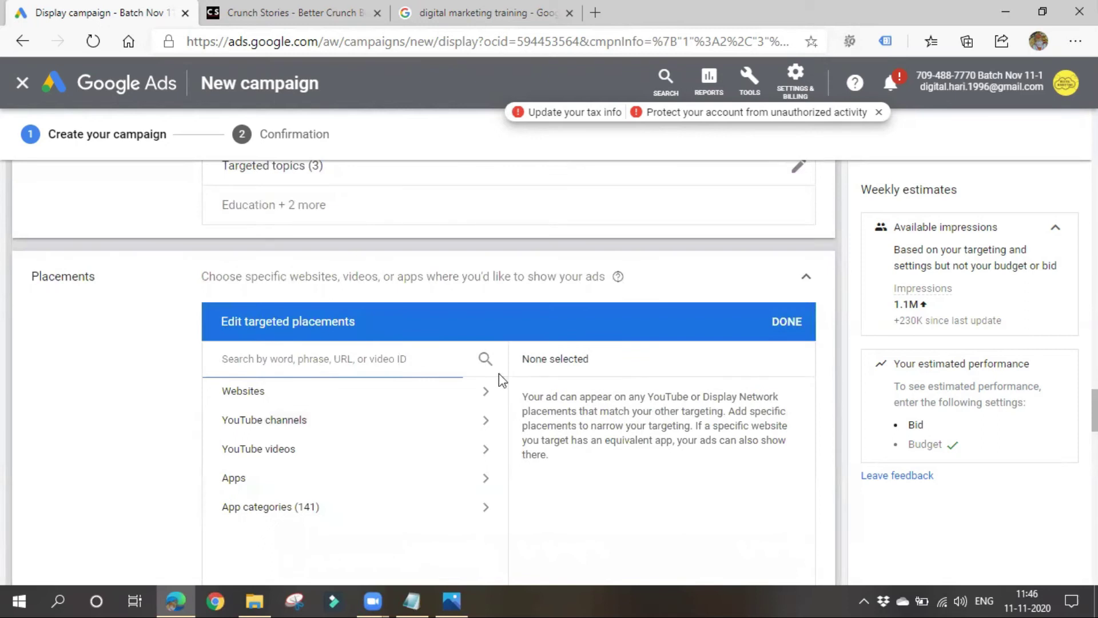
scroll(343, 368, down, 2)
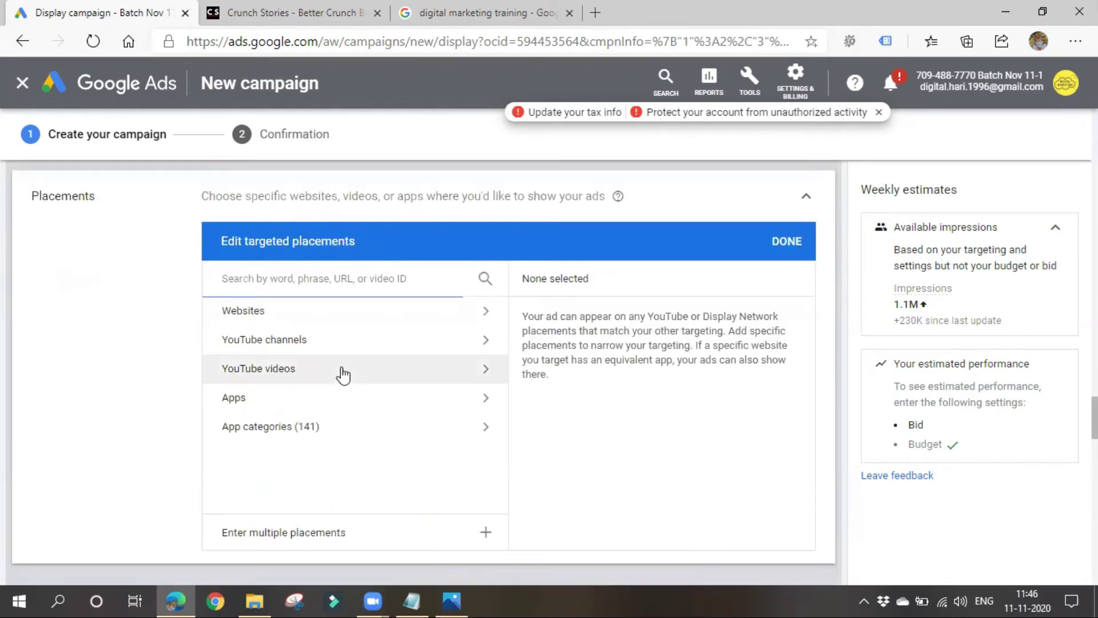
click(267, 14)
triple_click(257, 44)
key(ctrl+c)
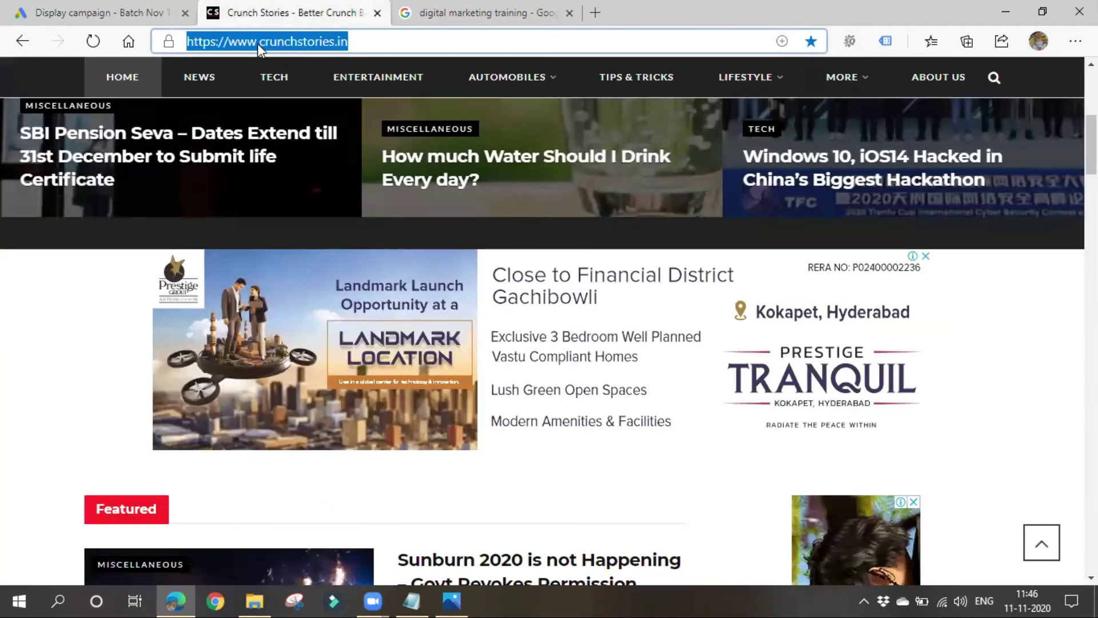
click(143, 12)
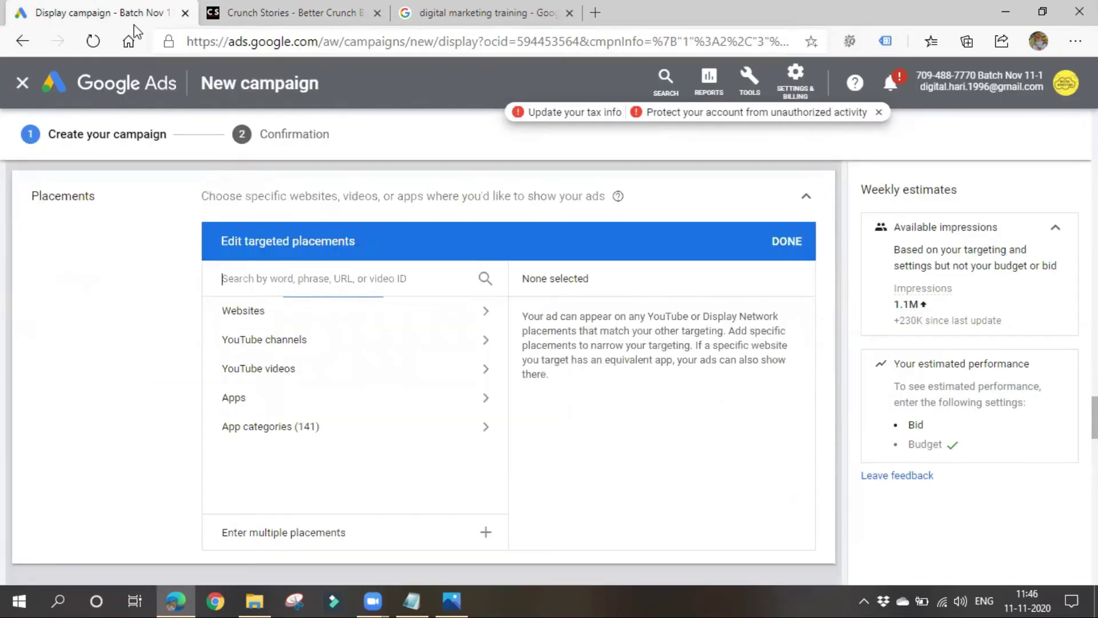
click(255, 277)
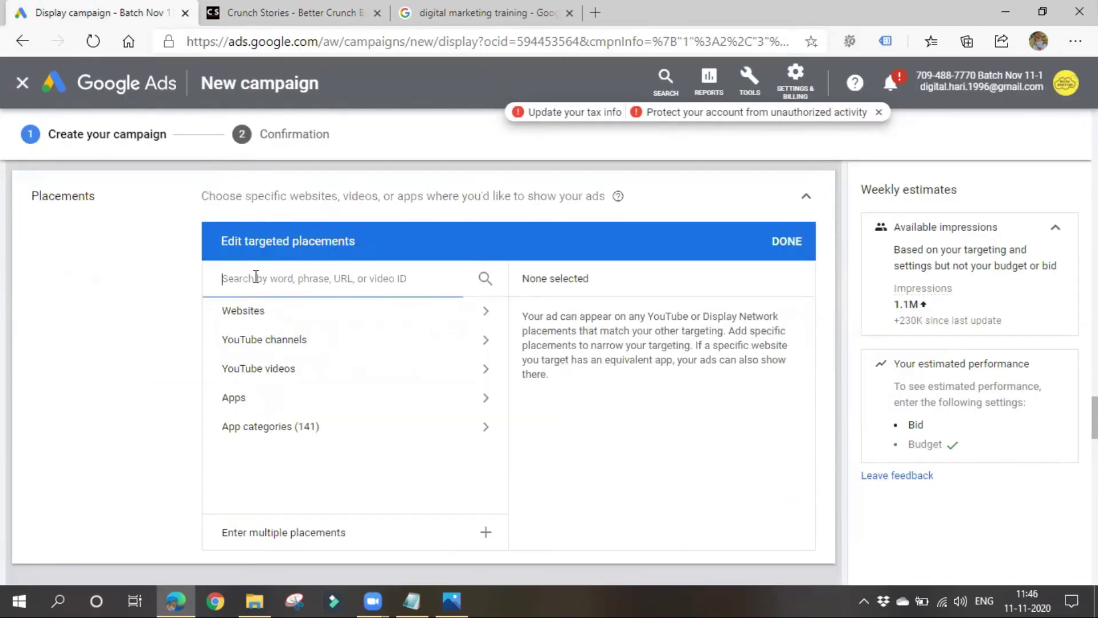
key(ctrl+v)
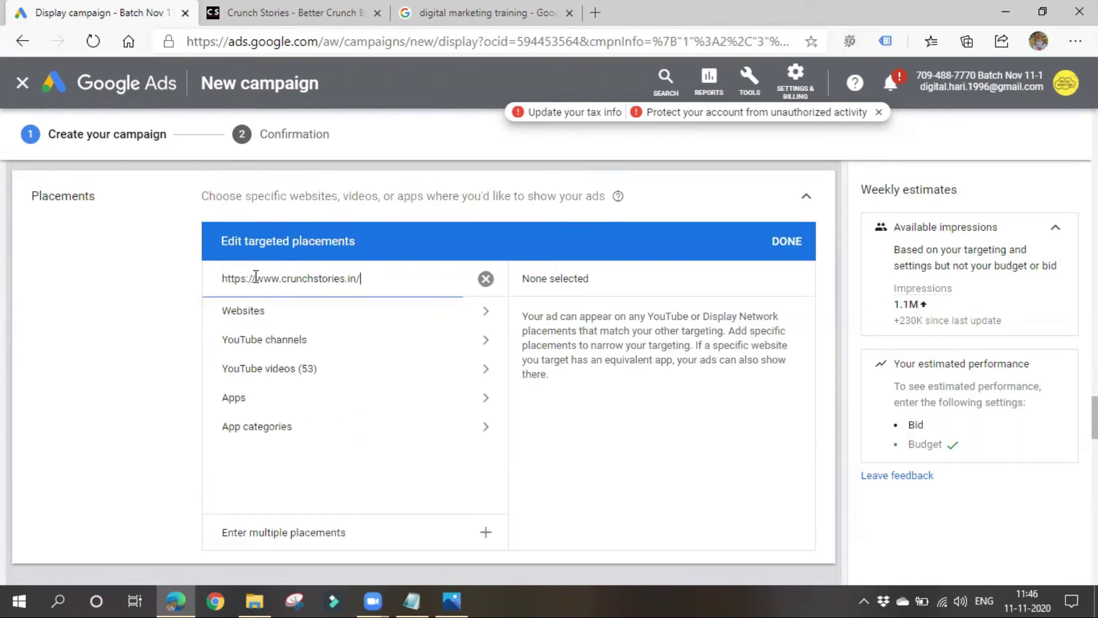
click(260, 318)
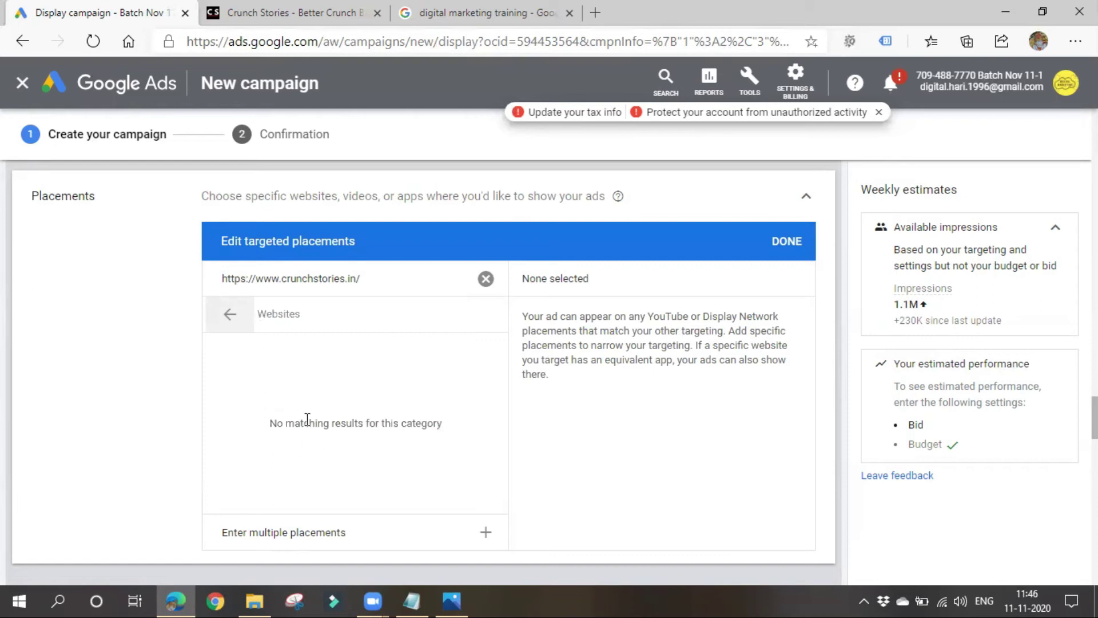
click(241, 315)
click(336, 341)
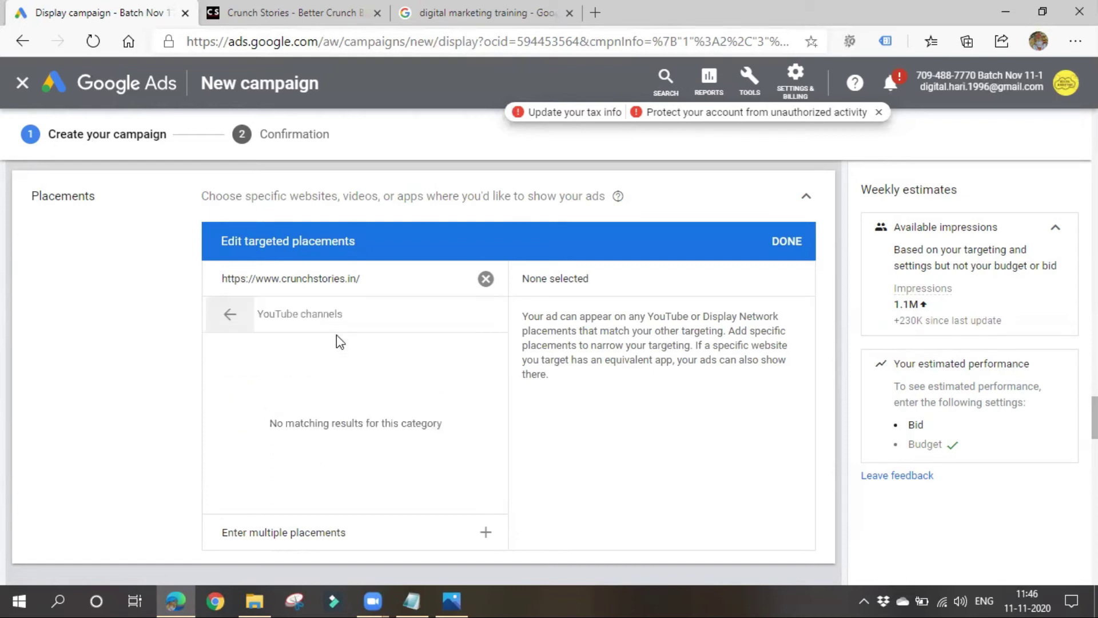
click(229, 314)
Replace the placement search term with "digital marketing"
triple_click(391, 278)
key(BackSpace)
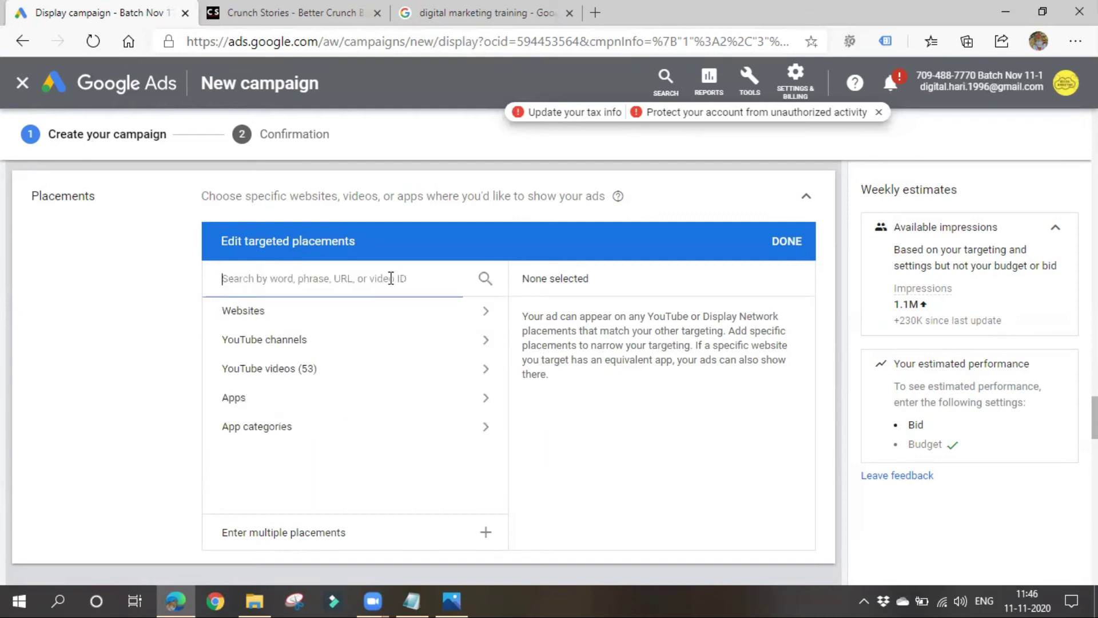
text(digi)
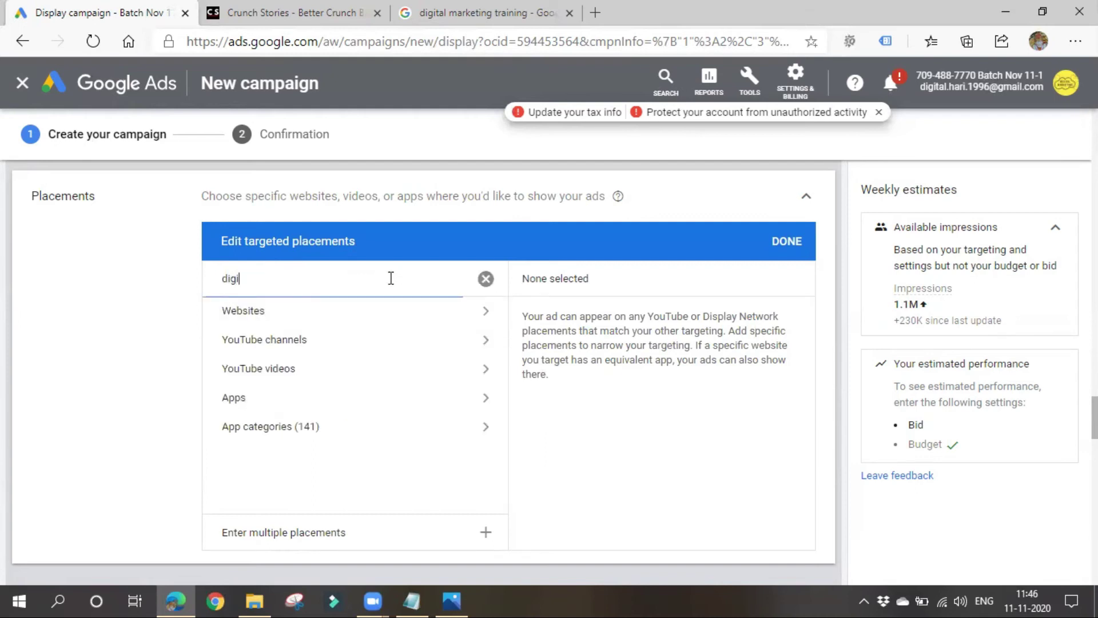
text(tal marketing)
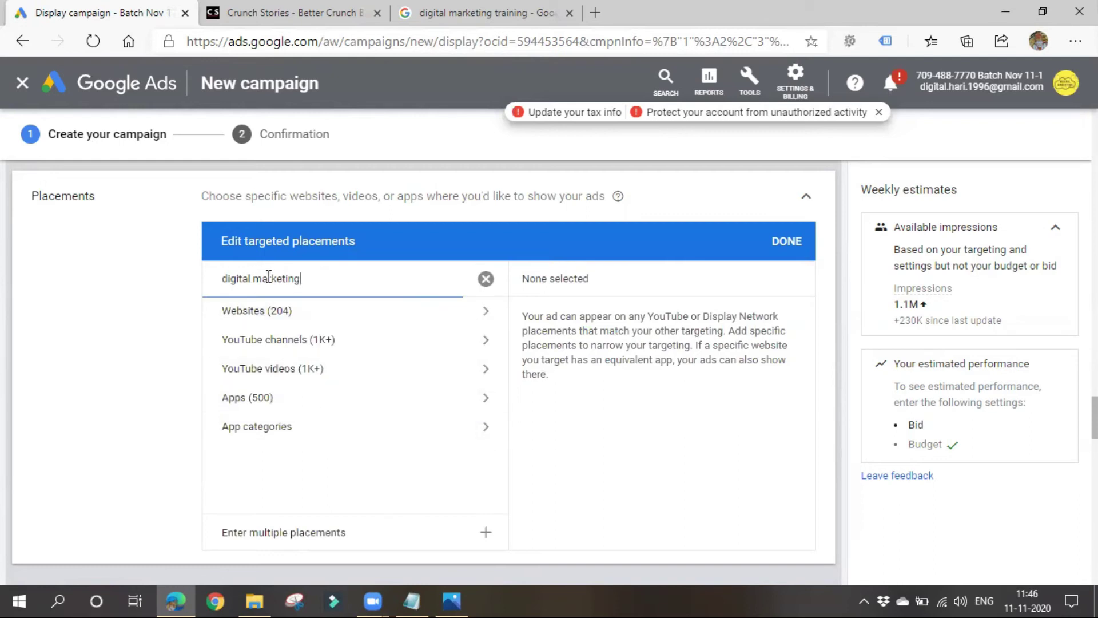
Target the websites fatstacksblog.com and thesalonbusiness.com from the digital marketing website placements
click(363, 311)
scroll(351, 379, down, 5)
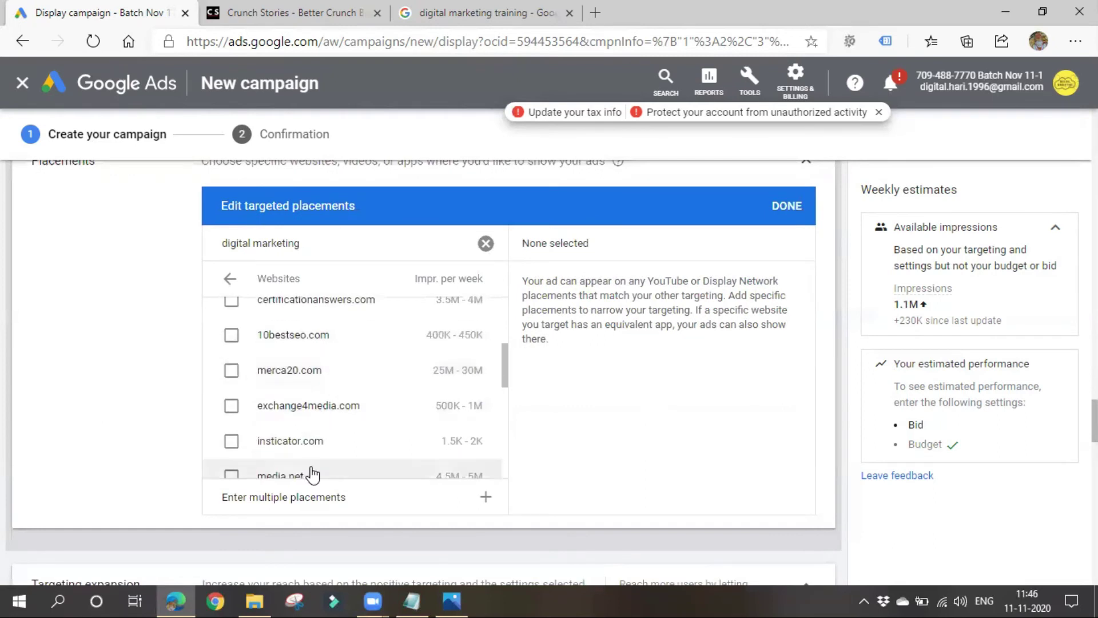
scroll(304, 323, down, 3)
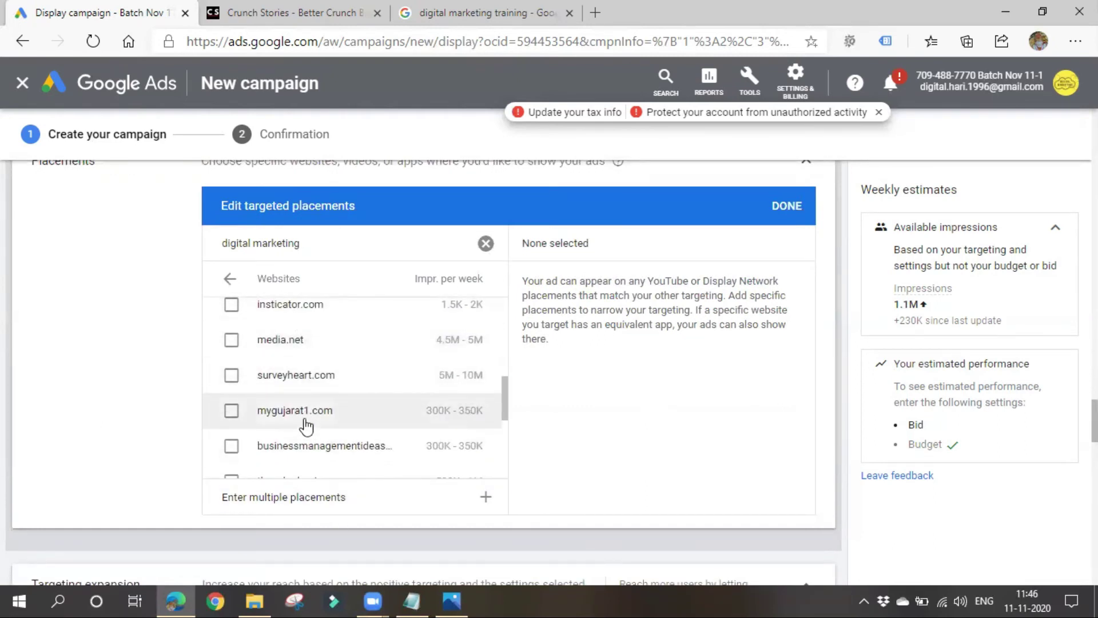
scroll(291, 423, down, 2)
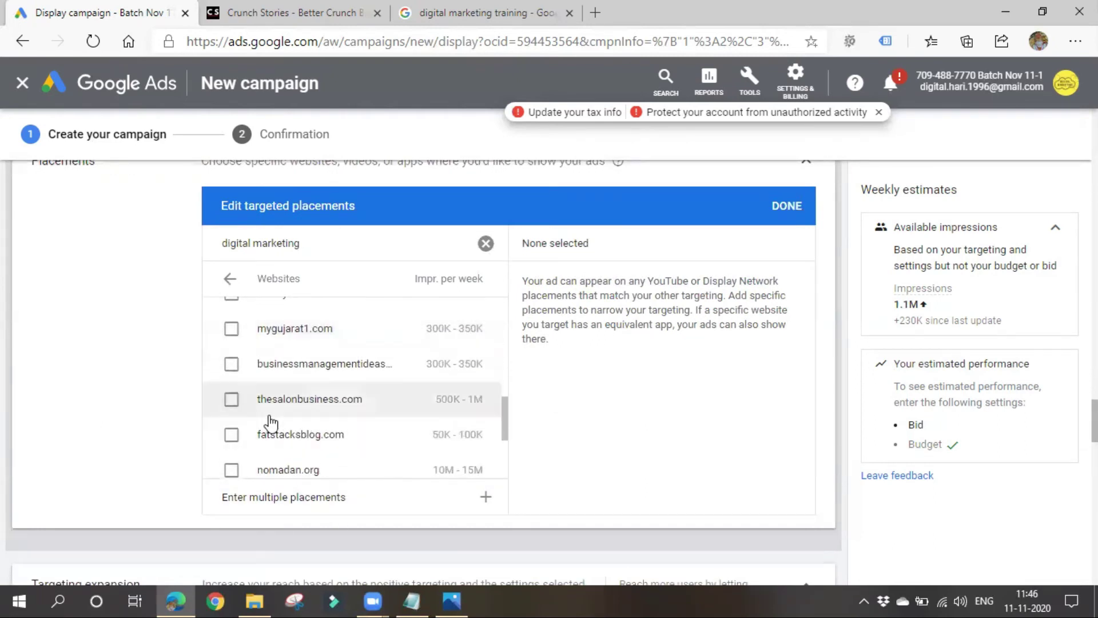
click(231, 430)
click(232, 400)
click(230, 278)
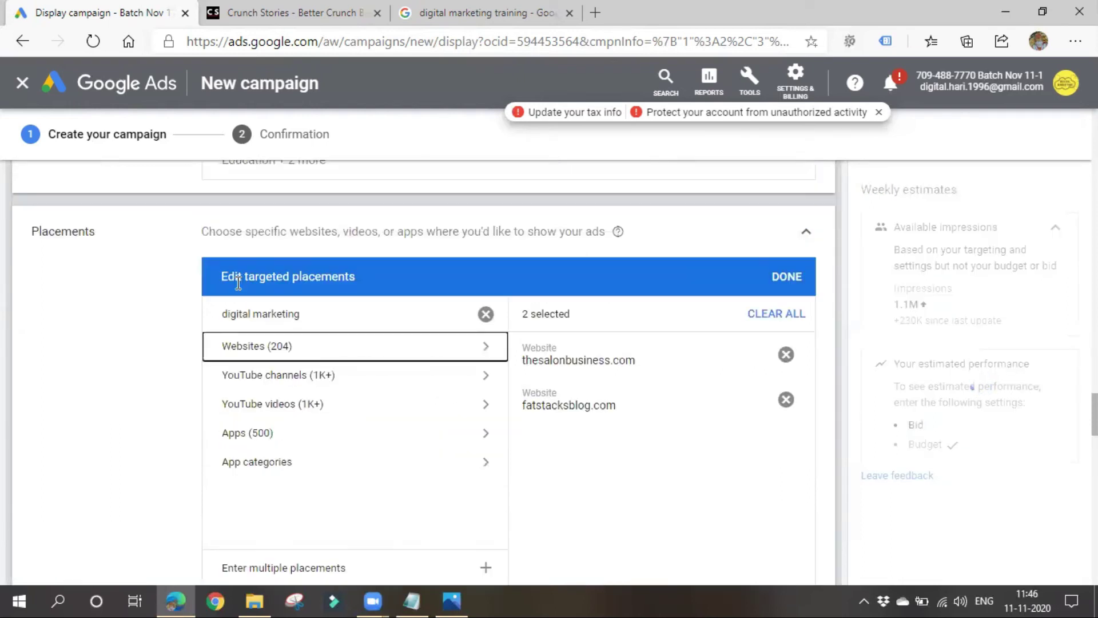
Add the YouTube channel Online Digital Marketing Training to the targeted placements
click(341, 375)
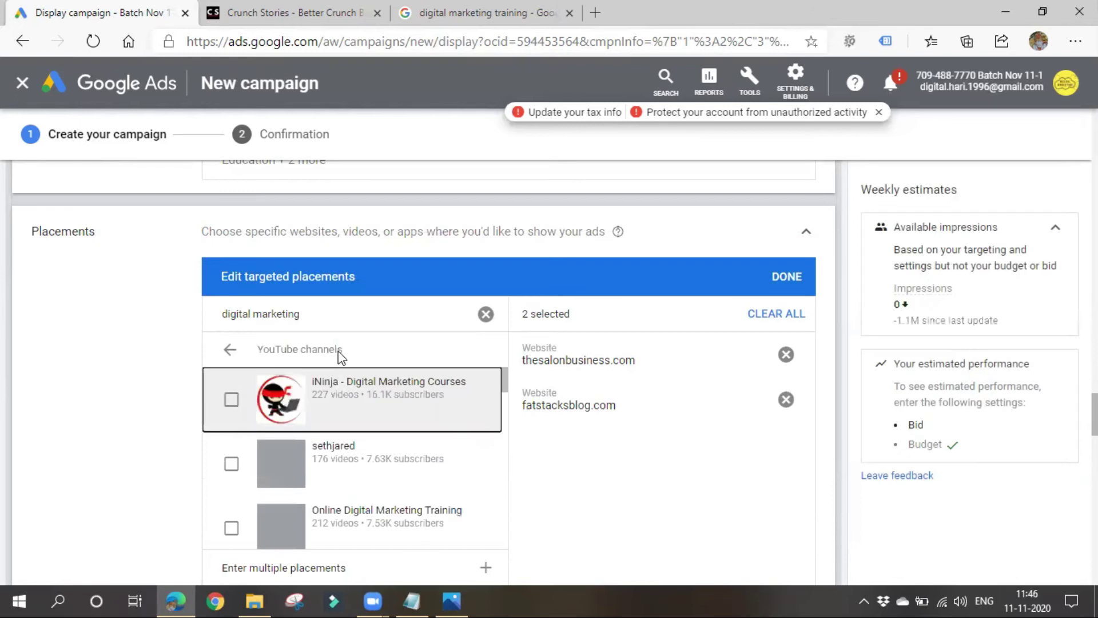
triple_click(304, 319)
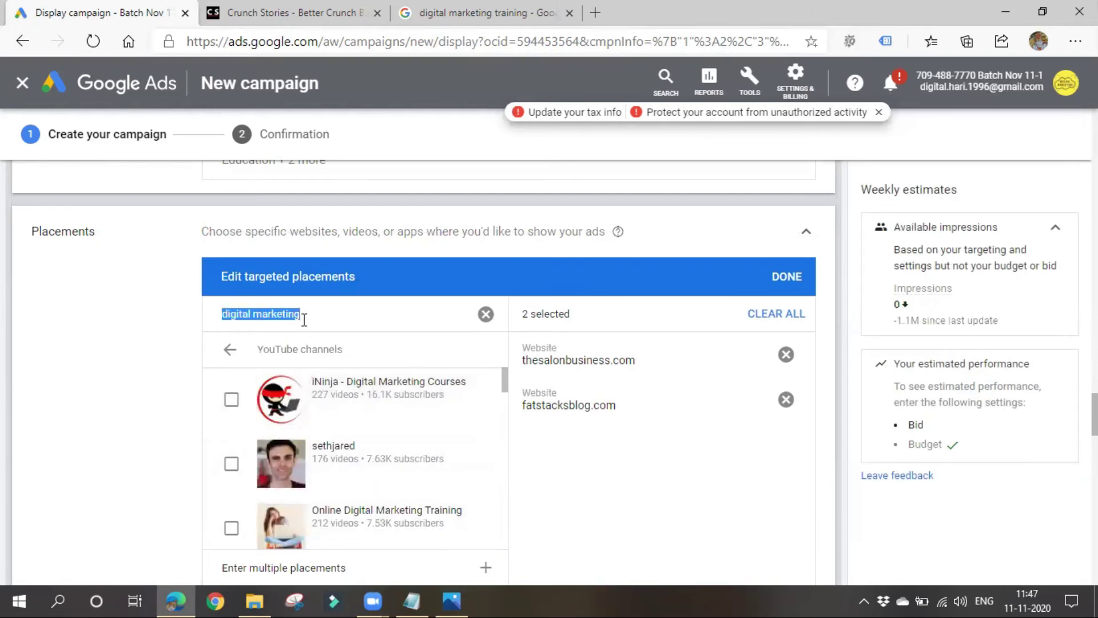
scroll(383, 431, down, 1)
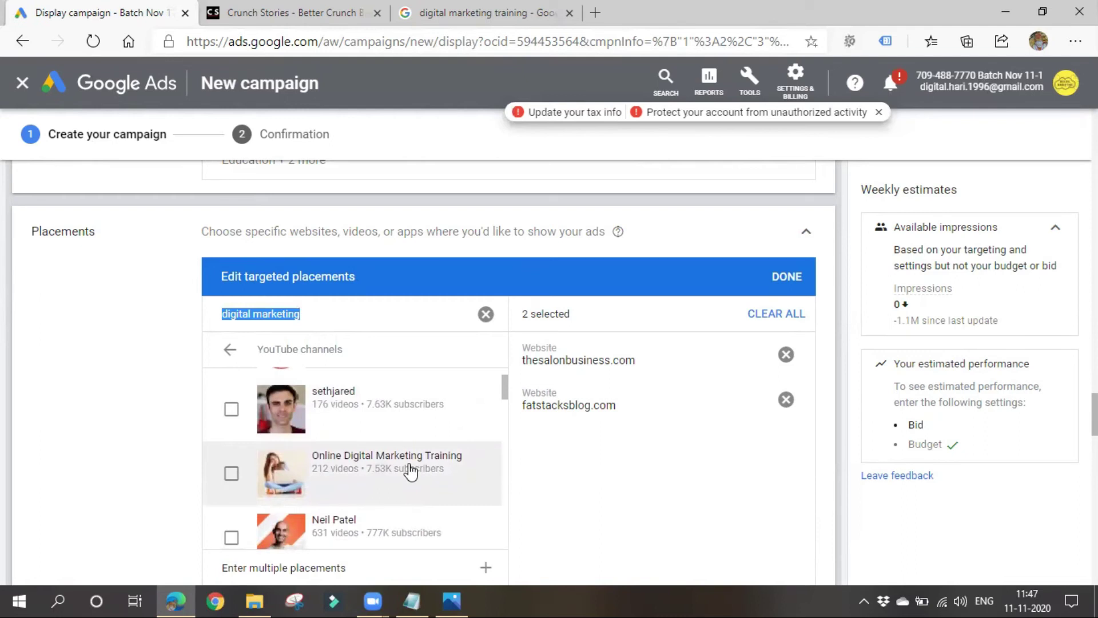
click(233, 473)
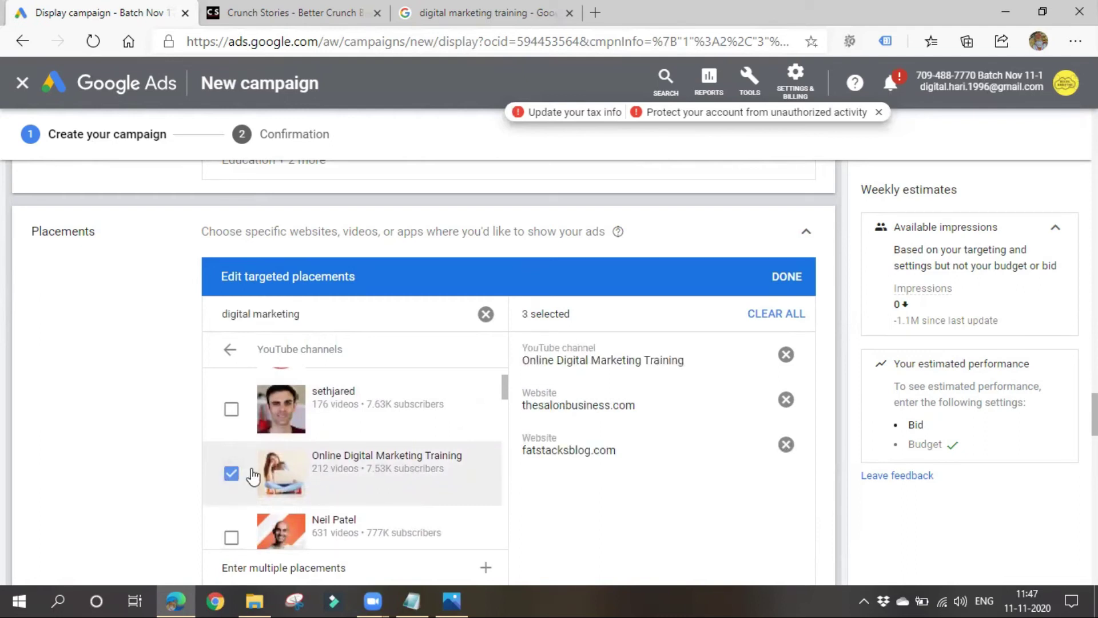
scroll(411, 469, down, 5)
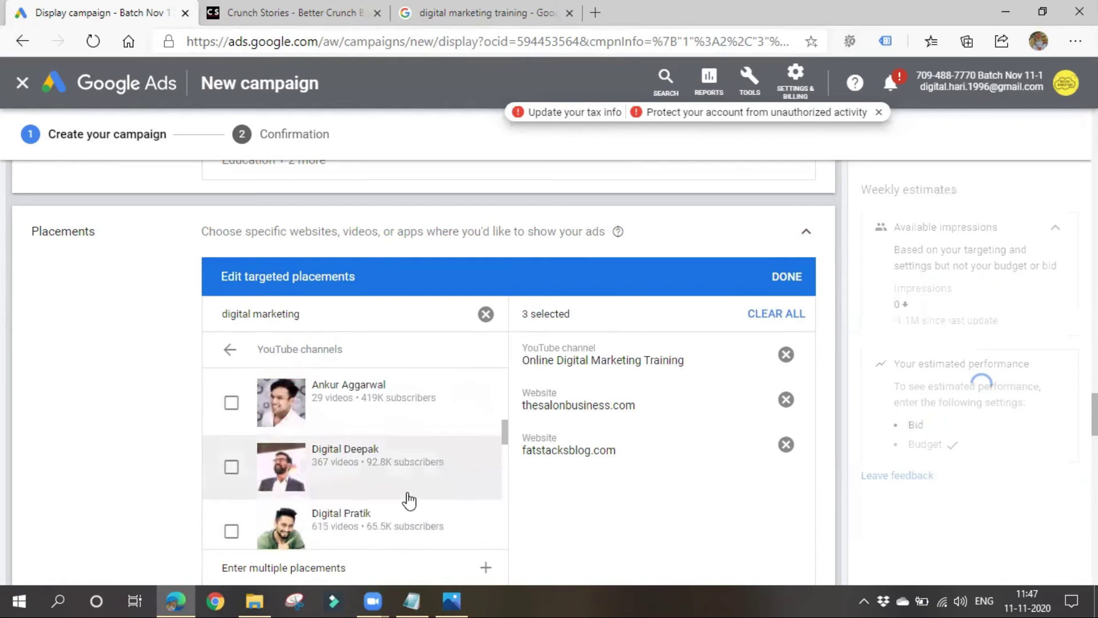
scroll(400, 502, up, 2)
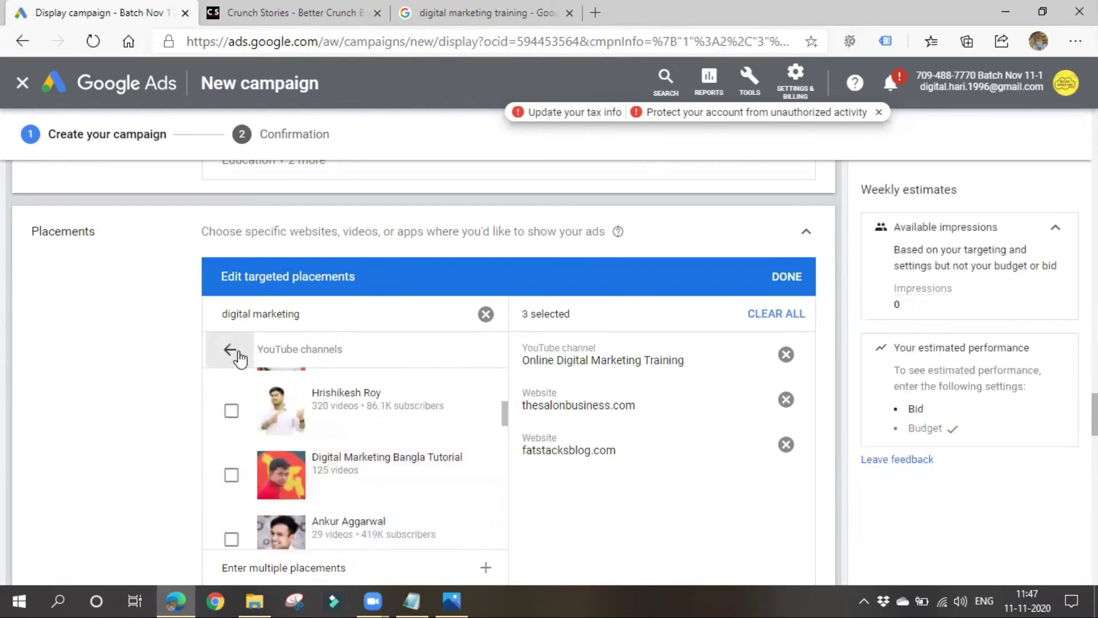
click(231, 350)
scroll(298, 360, up, 2)
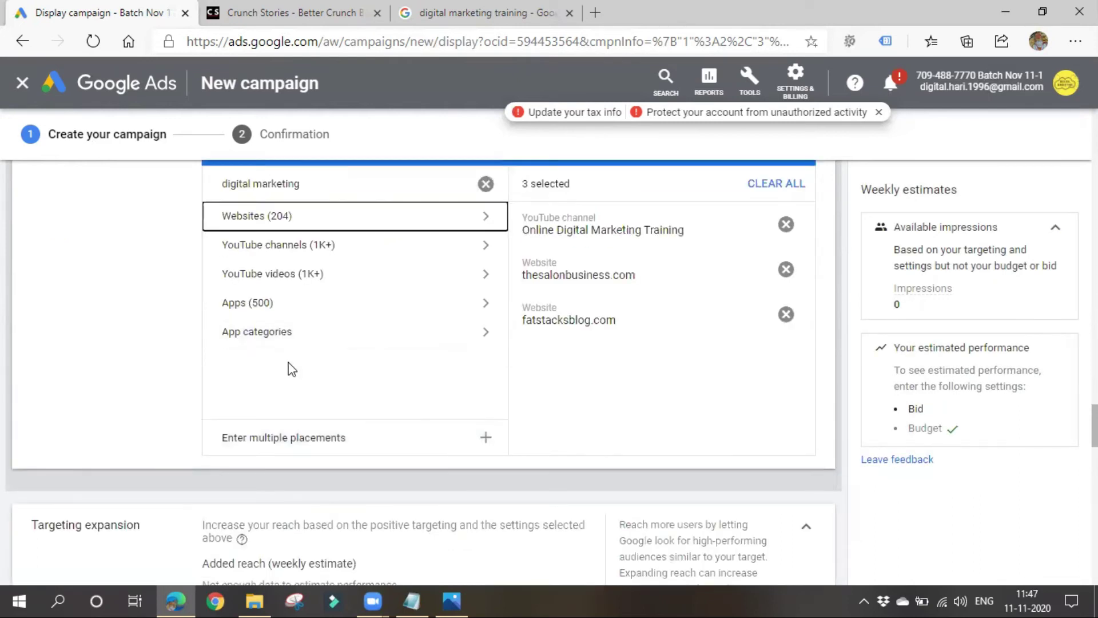
Check the app categories for digital marketing, and add the app Curso de Marketing Digital Marketing Online to the targeted placements
click(313, 334)
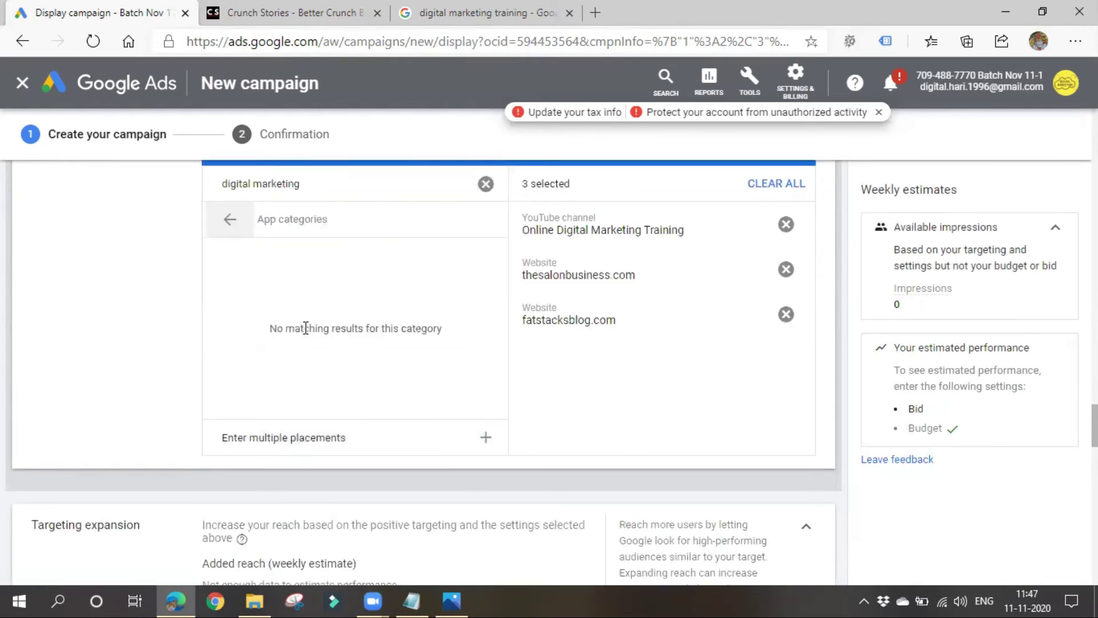
click(241, 223)
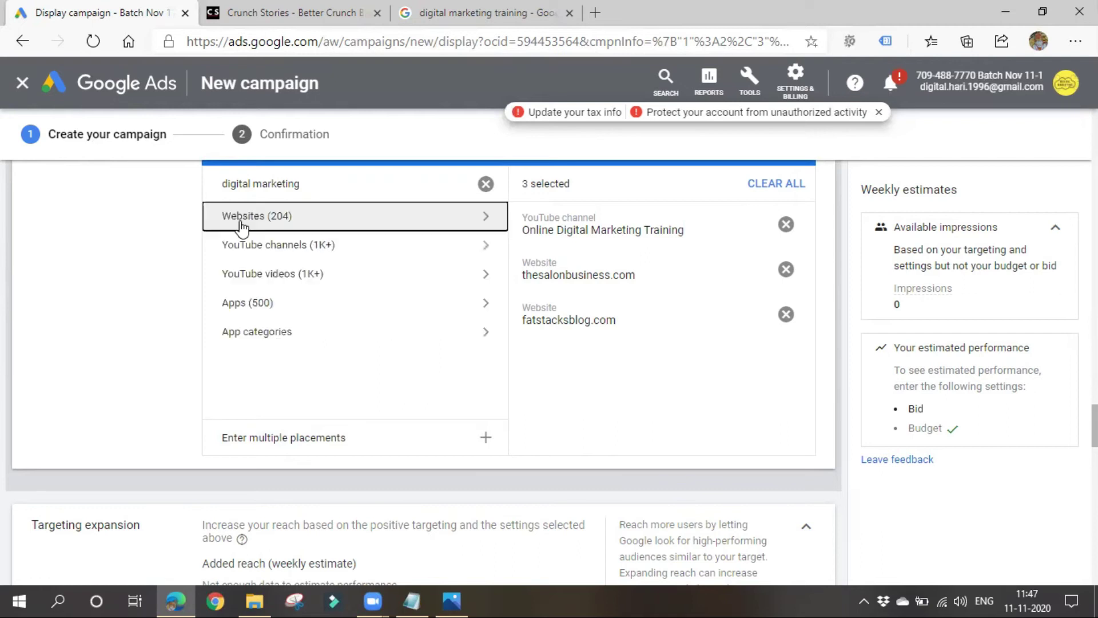
click(288, 302)
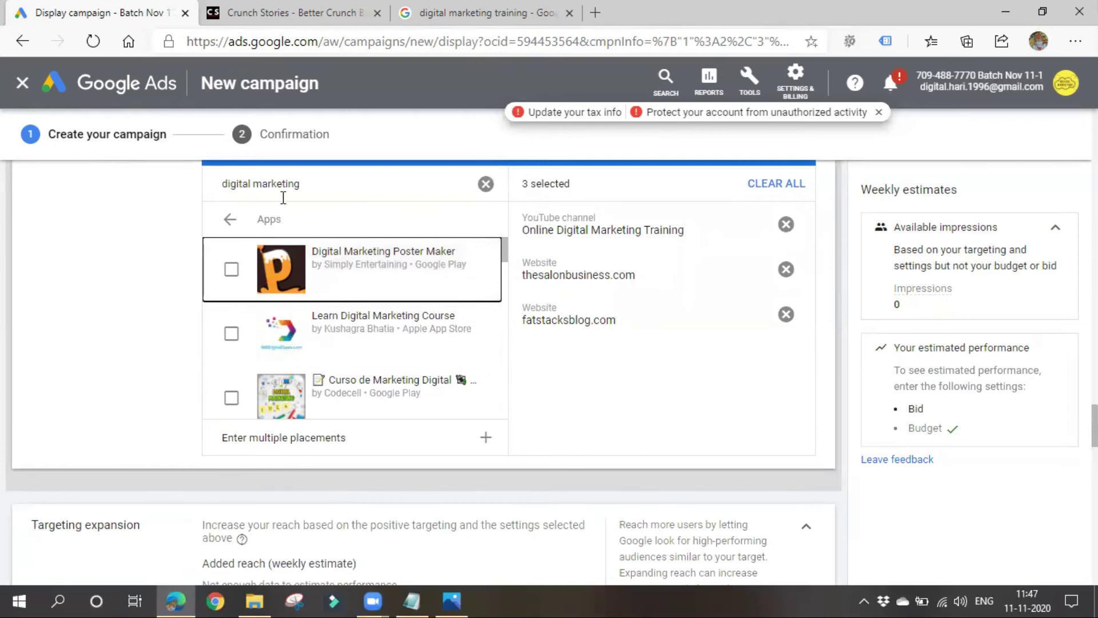
scroll(392, 351, down, 1)
click(232, 344)
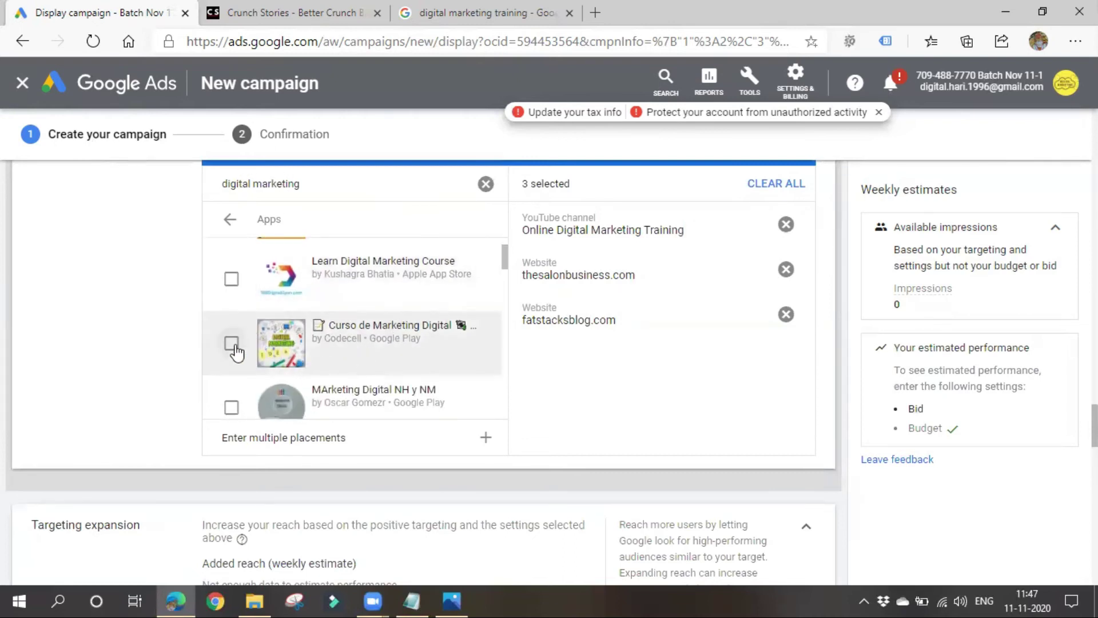
scroll(348, 366, down, 3)
scroll(347, 418, up, 8)
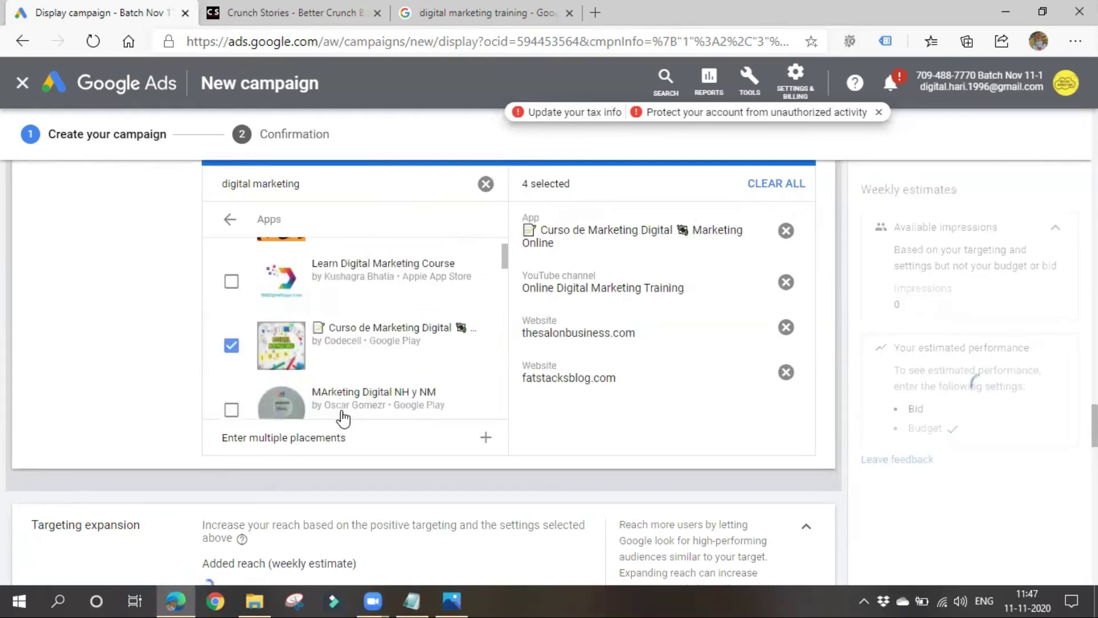
Leave the app results and open the entry form for multiple placements
scroll(379, 377, down, 4)
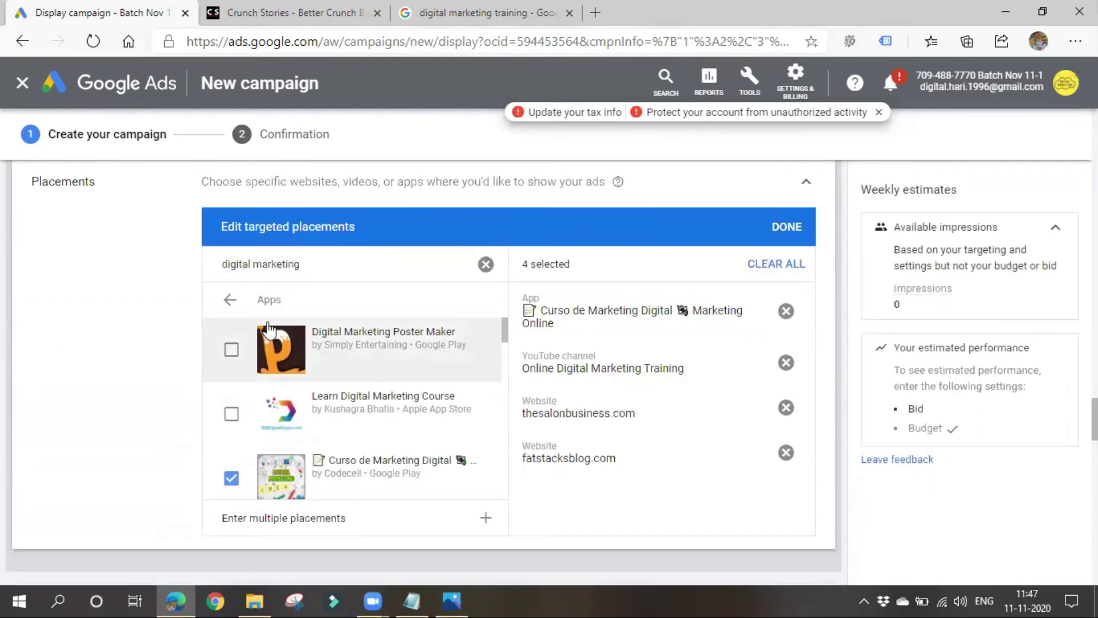
click(230, 299)
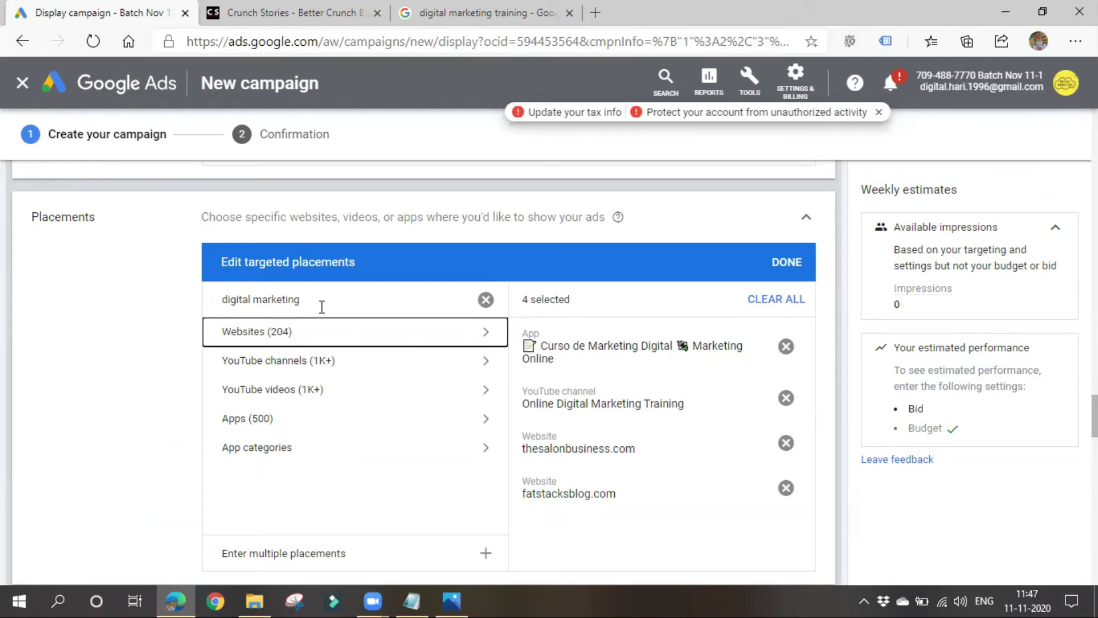
scroll(355, 453, down, 1)
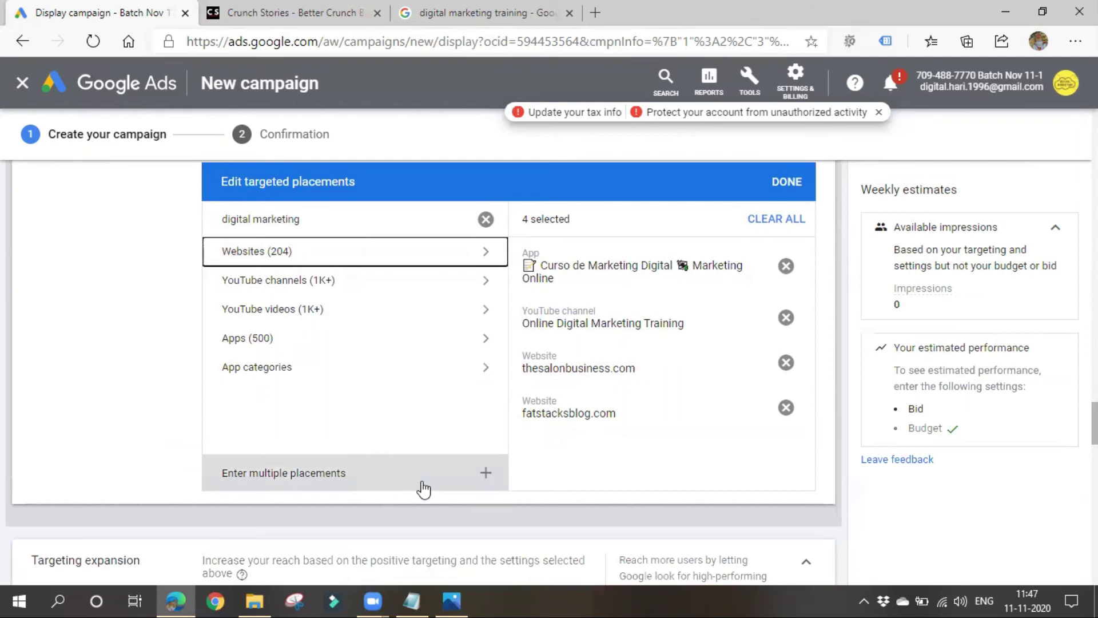
click(476, 488)
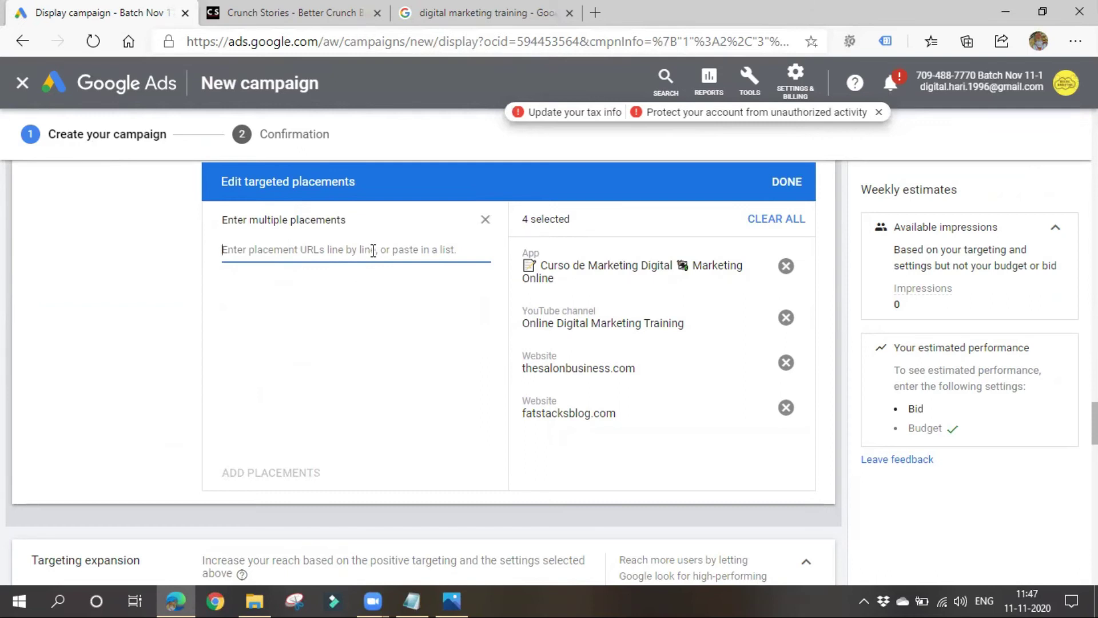
text(digital)
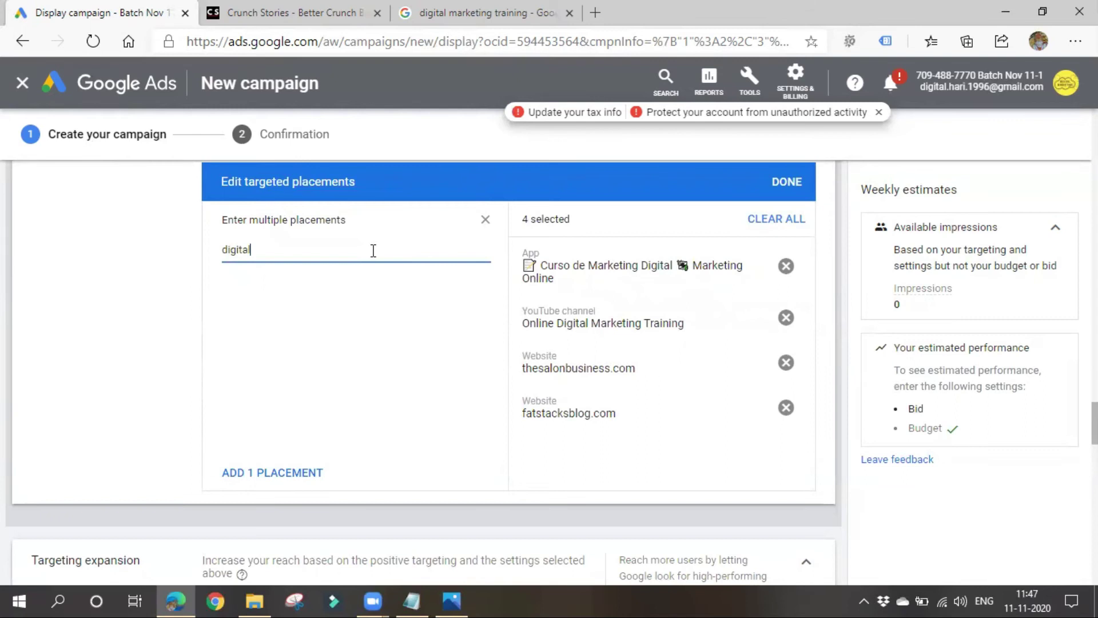
key(BackSpace)
key(BackSpace)
key(BackSpace)
key(BackSpace)
click(283, 13)
click(282, 40)
key(ctrl+c)
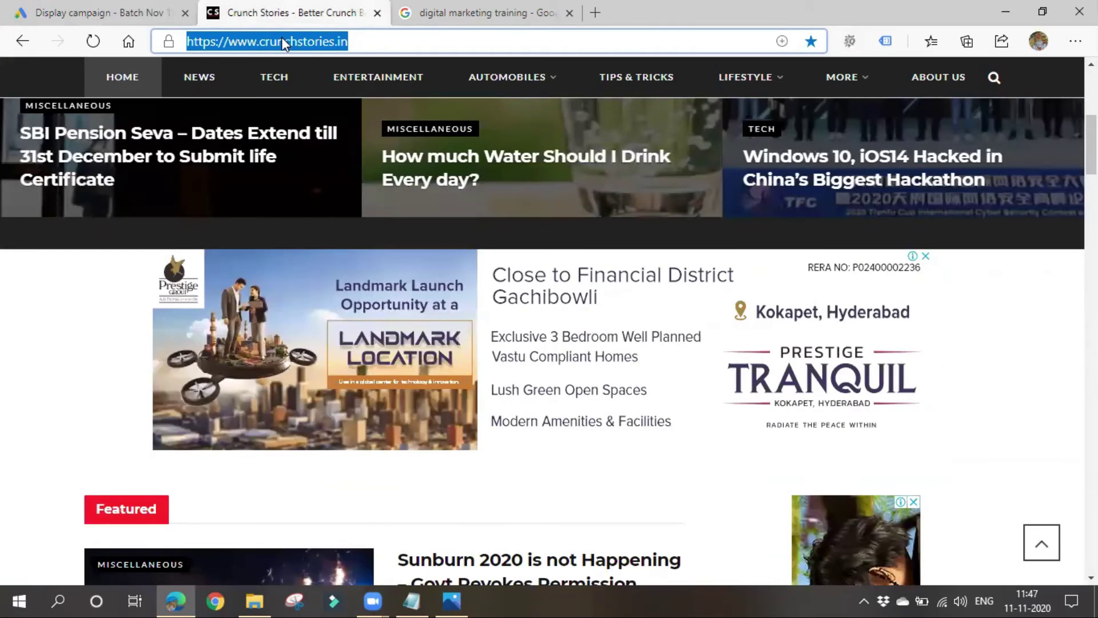
click(91, 12)
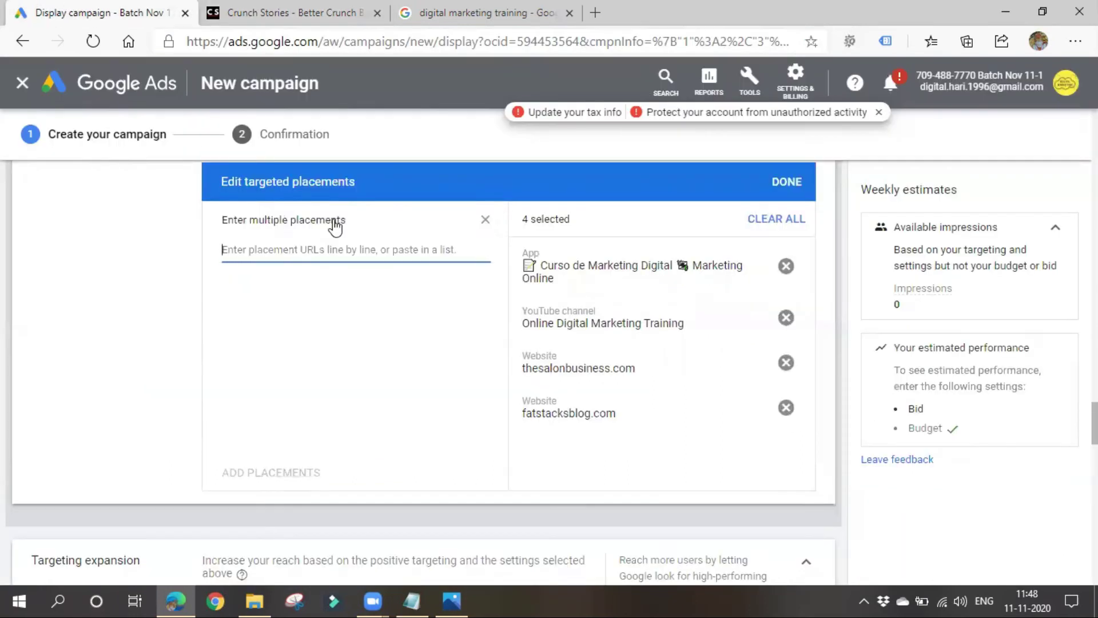
key(ctrl+v)
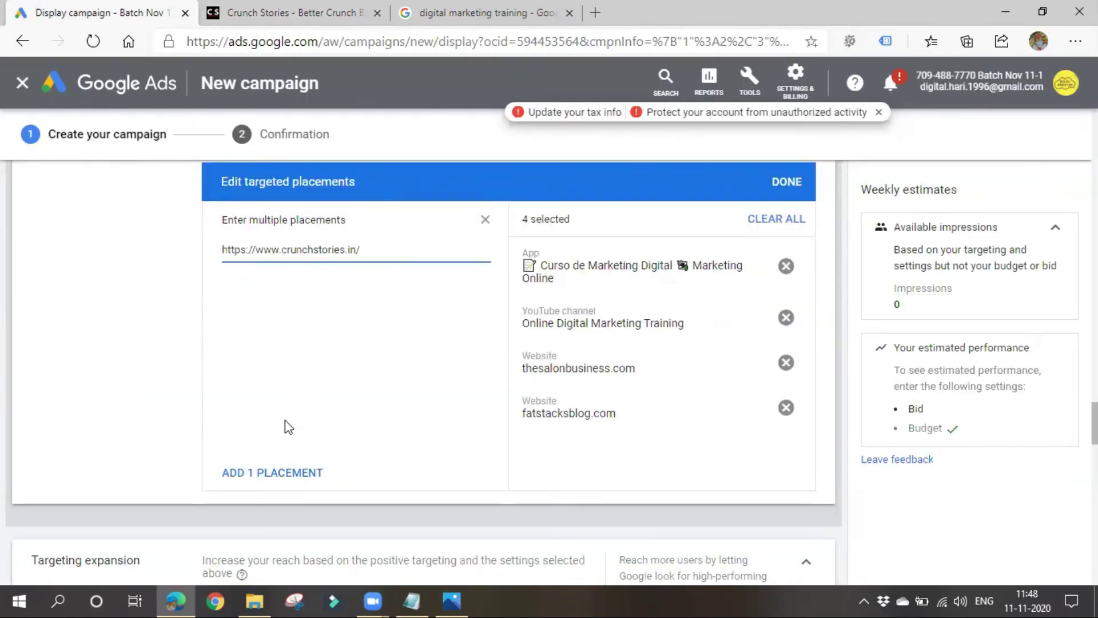
click(289, 470)
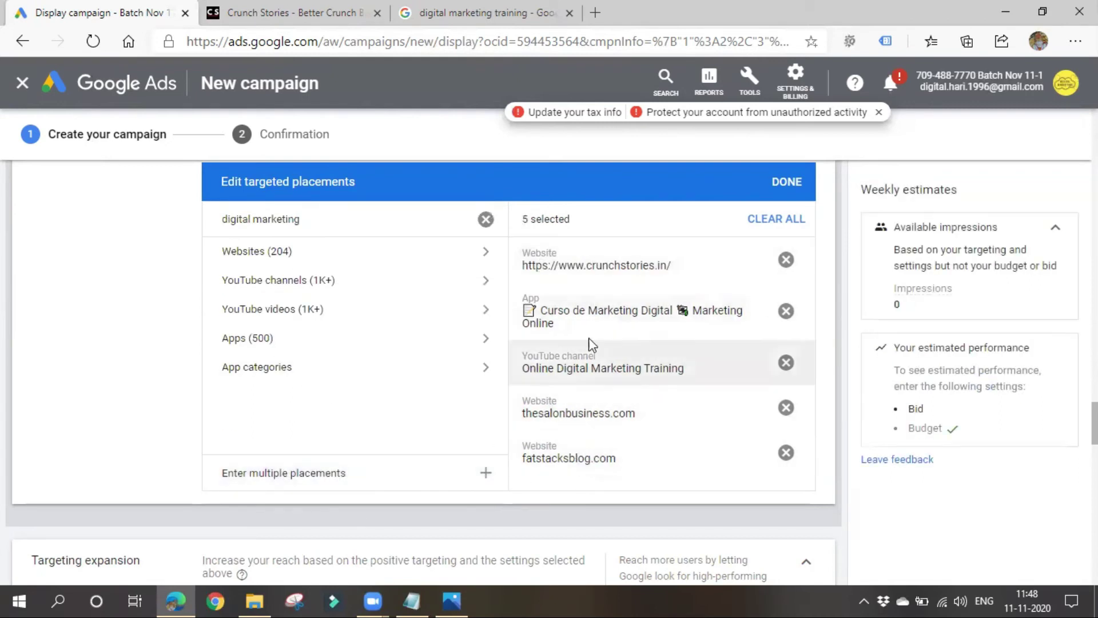
Review the targeted keywords, topics and selected placements of the ad group
scroll(355, 404, up, 7)
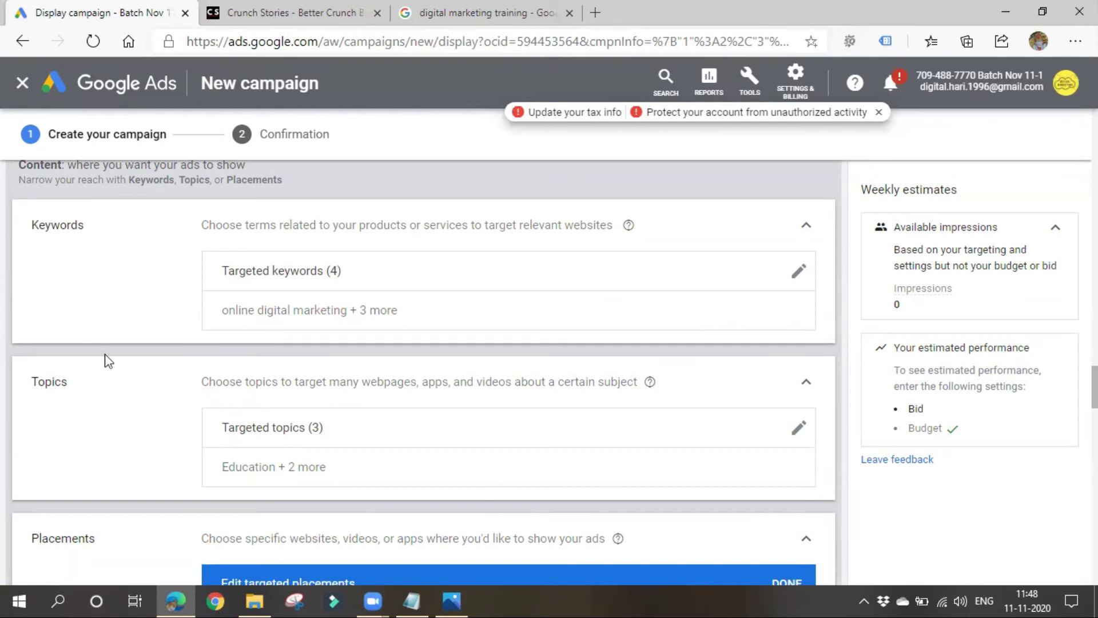
scroll(301, 339, down, 1)
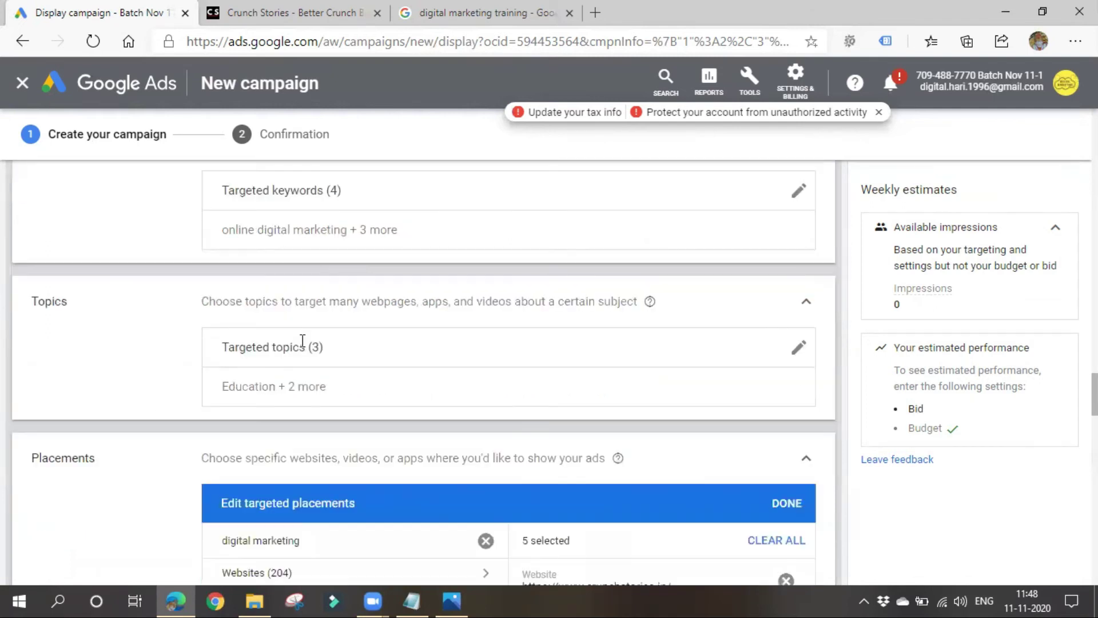
scroll(308, 260, down, 1)
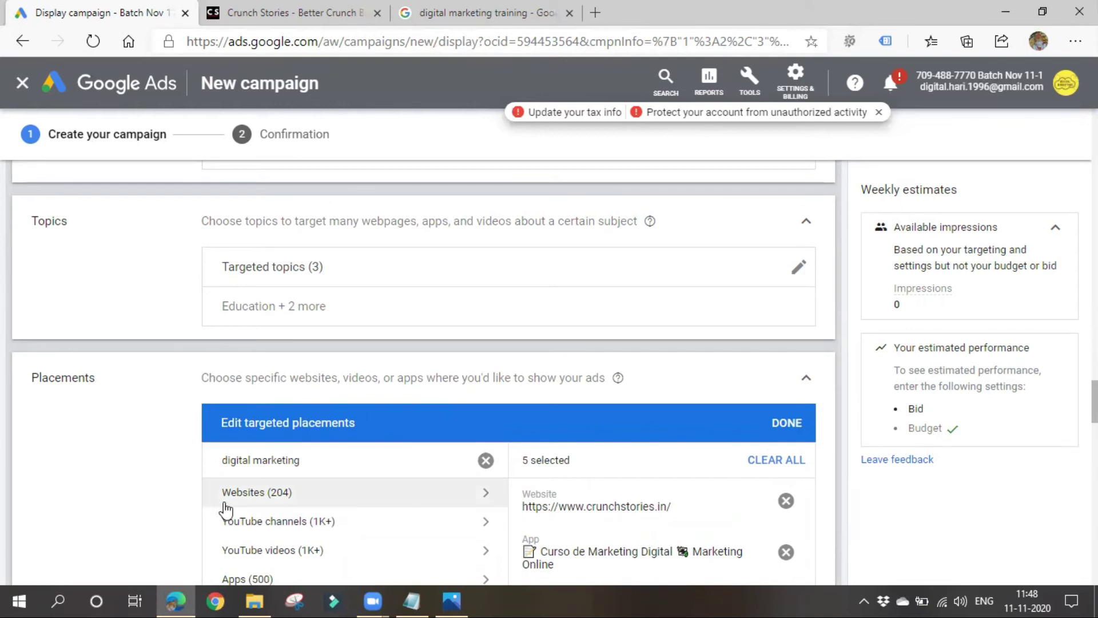
scroll(322, 426, down, 3)
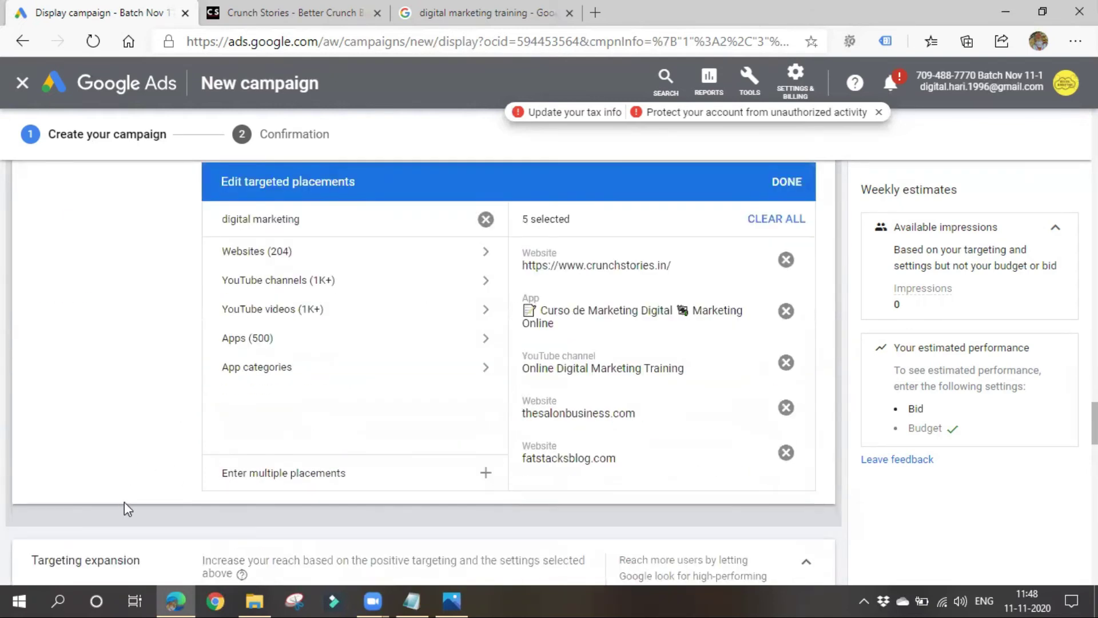
scroll(120, 441, up, 5)
scroll(269, 400, down, 3)
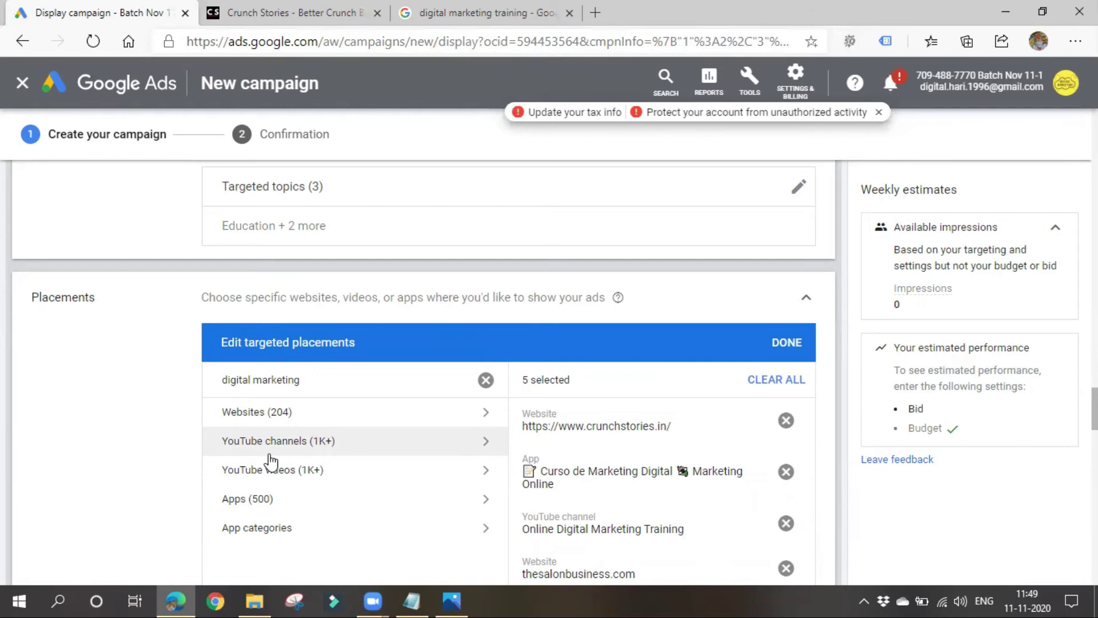
Switch to the Crunch Stories website and examine where display ads appear on its homepage
key(ctrl+Tab)
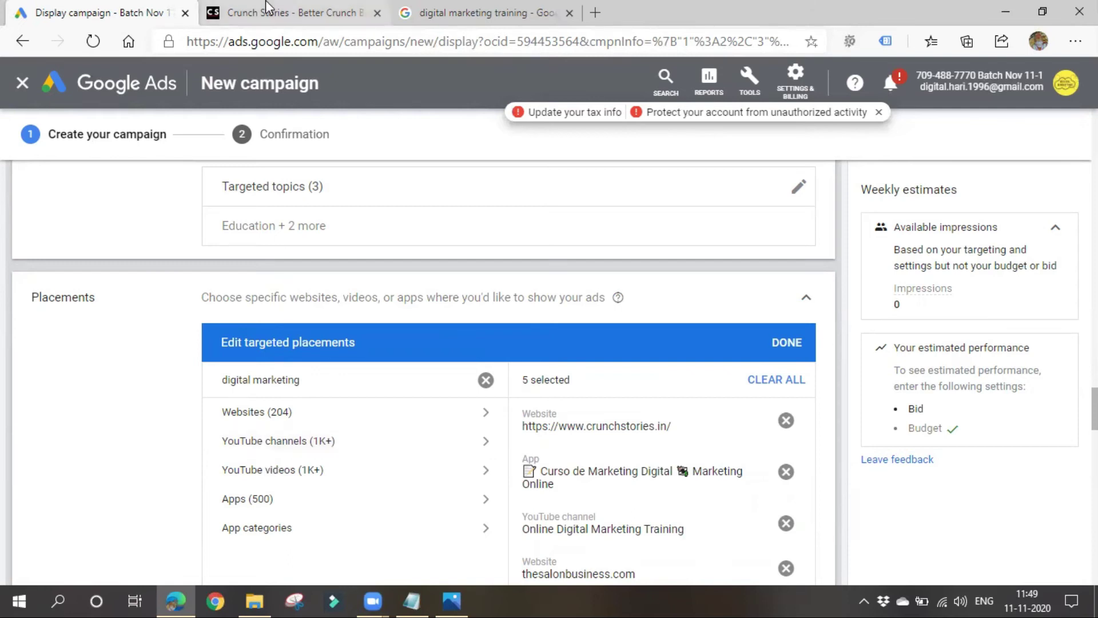
scroll(355, 444, down, 15)
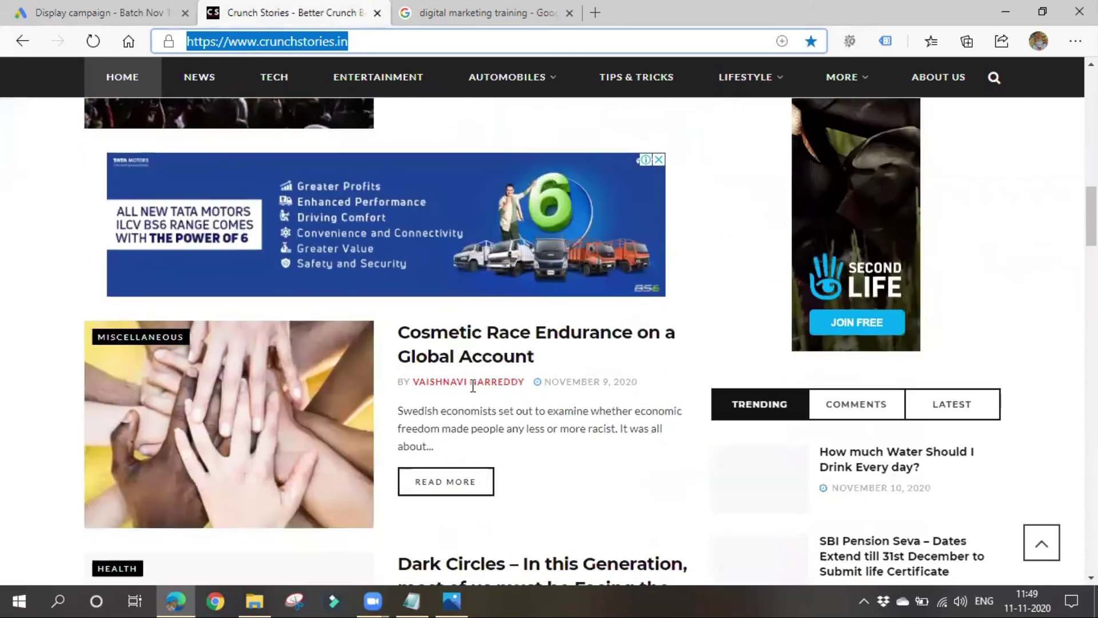
scroll(420, 514, up, 10)
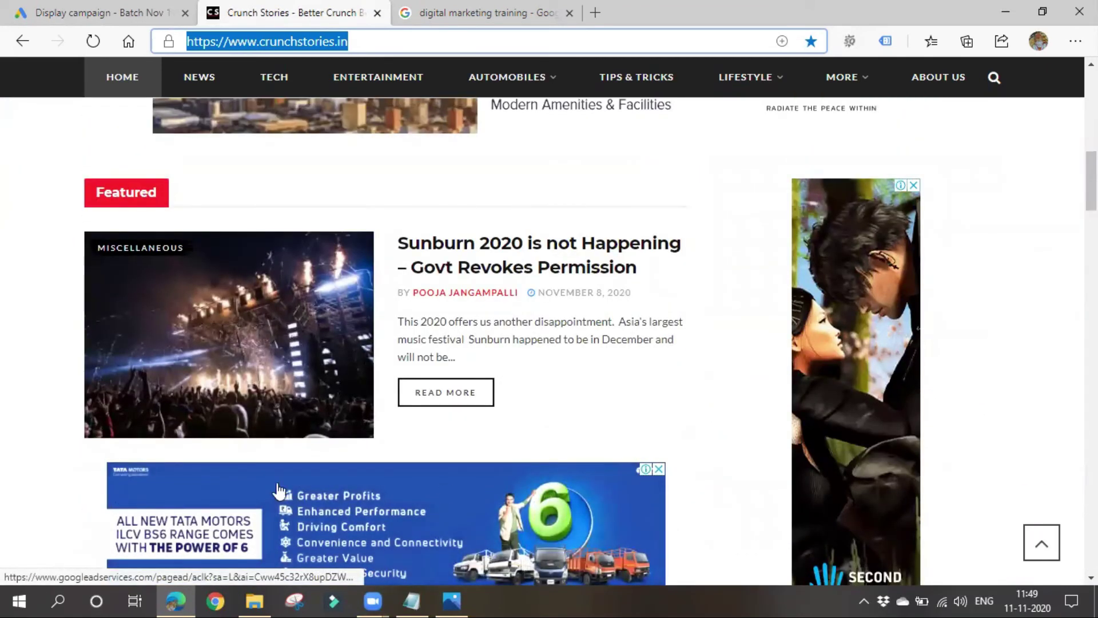
scroll(876, 480, down, 4)
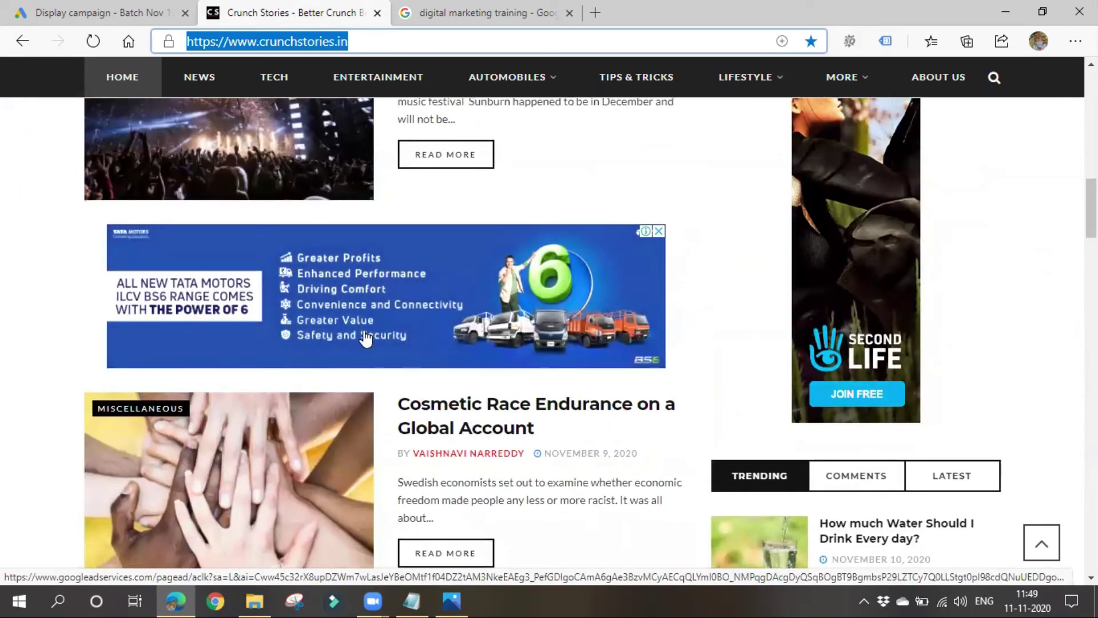
scroll(297, 497, up, 10)
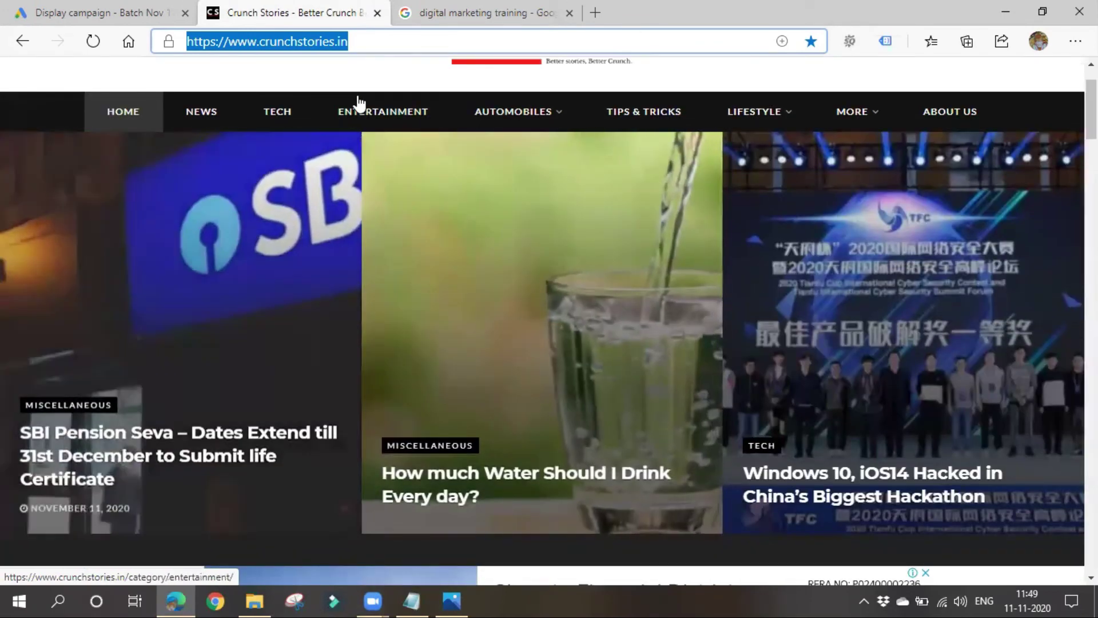
click(355, 67)
scroll(406, 360, down, 5)
scroll(406, 360, down, 6)
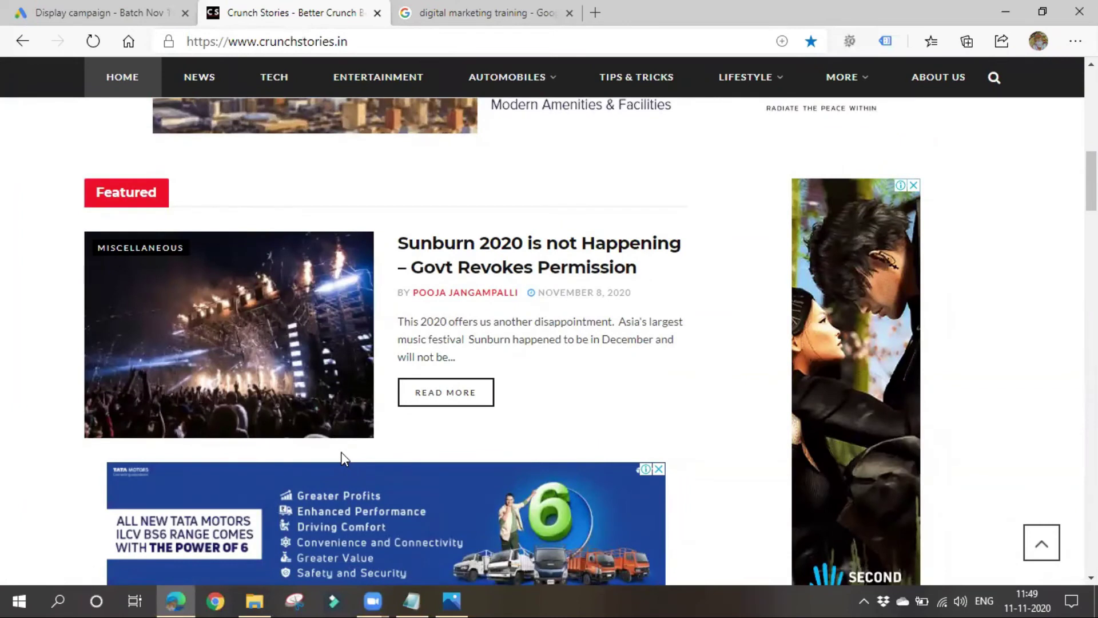
scroll(341, 452, up, 5)
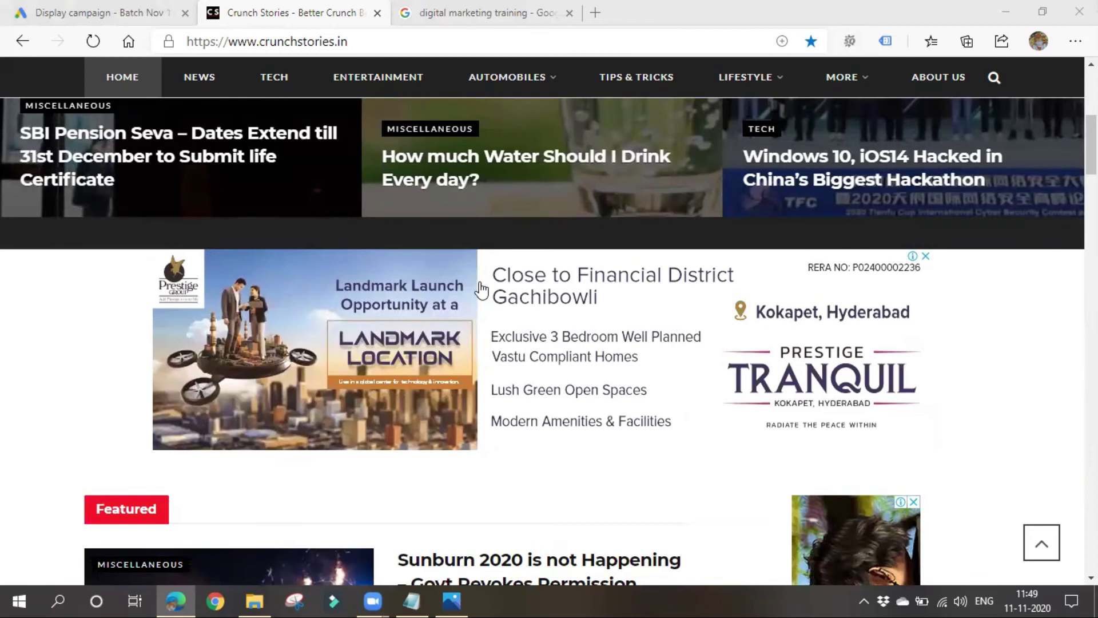
Switch to the display network diagram in Photos and mark the arrows linking Advertisers, Google Ads and Google with light blue pen strokes
mouse_move(465, 592)
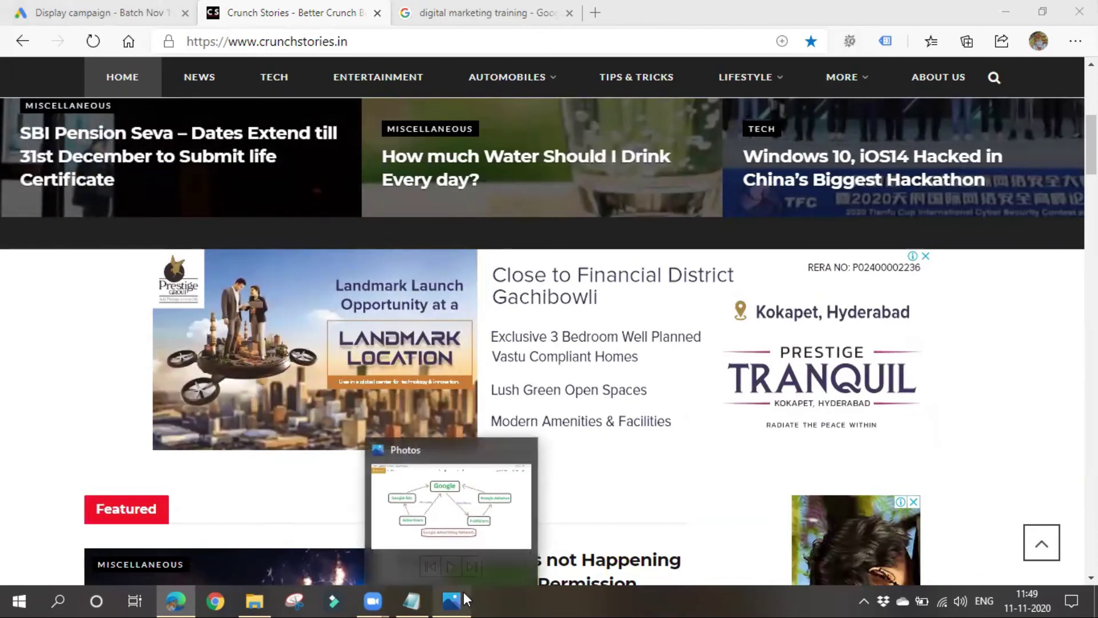
click(475, 529)
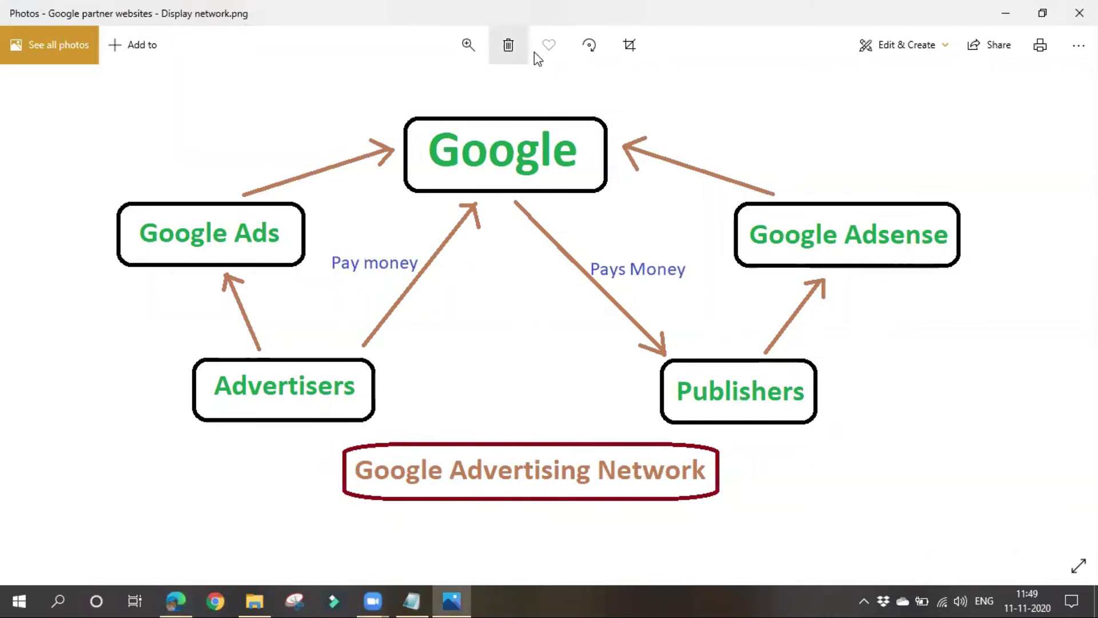
click(911, 56)
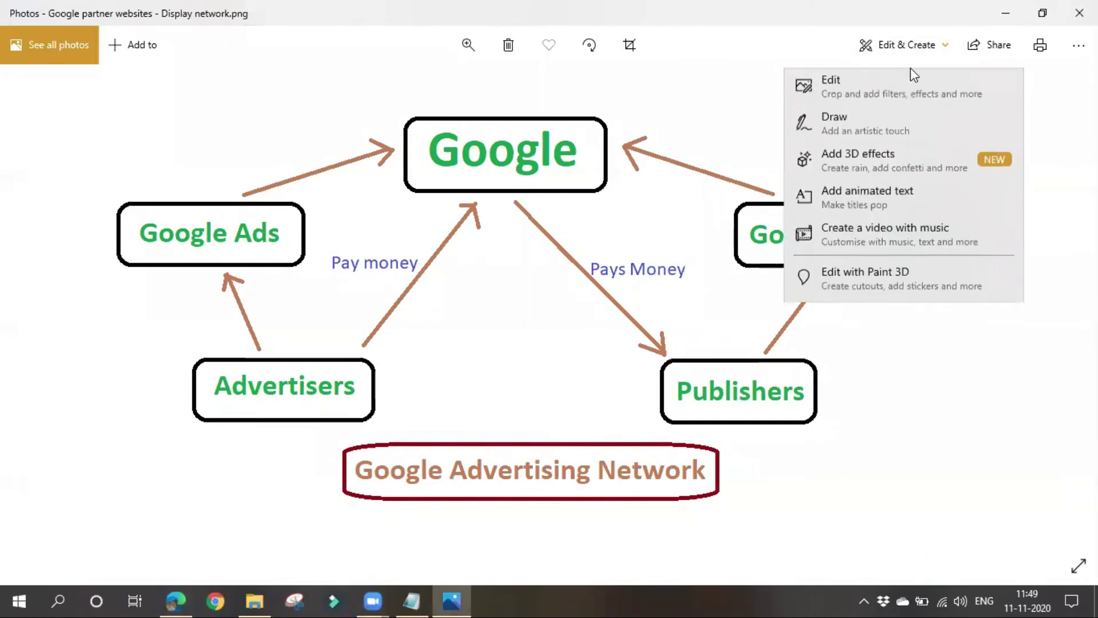
click(891, 131)
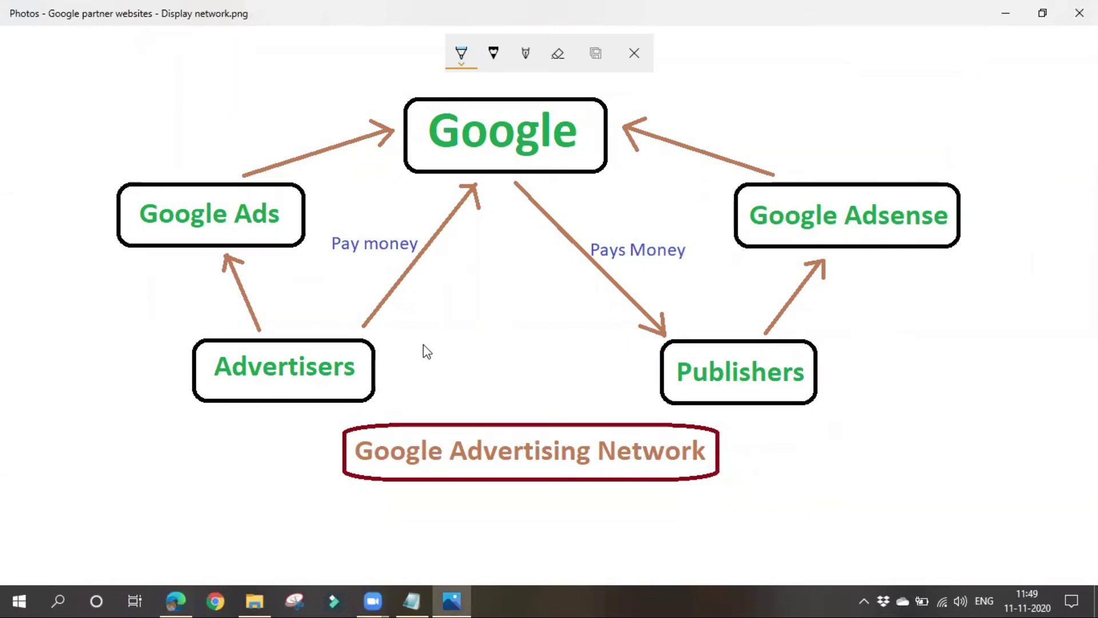
mouse_move(388, 314)
mouse_down()
mouse_move(423, 286)
mouse_move(463, 224)
mouse_up()
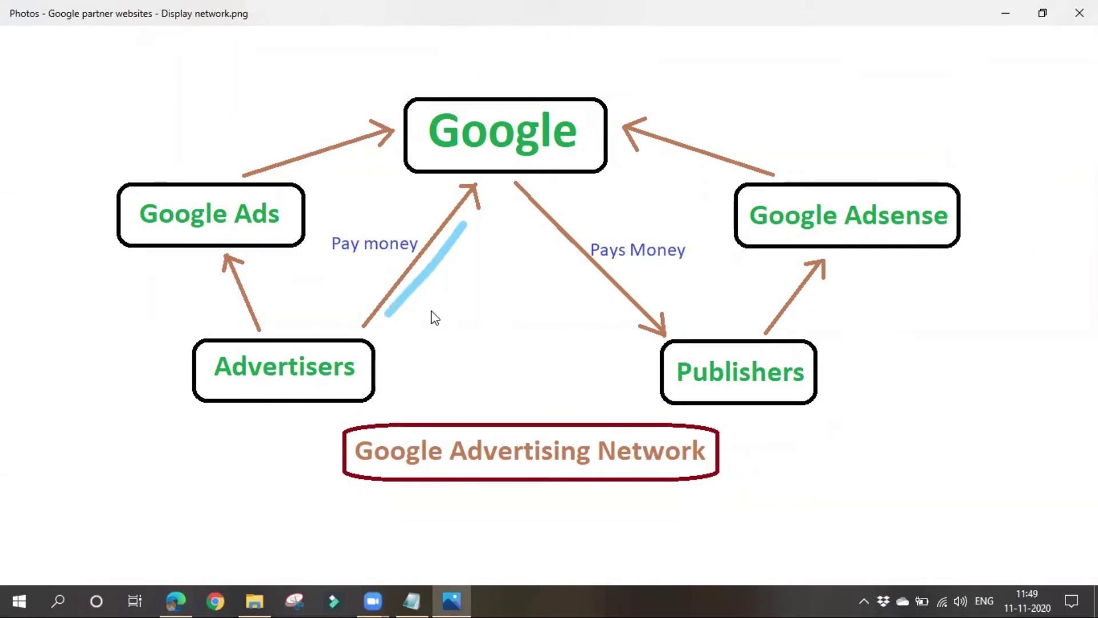
drag(202, 254, 223, 316)
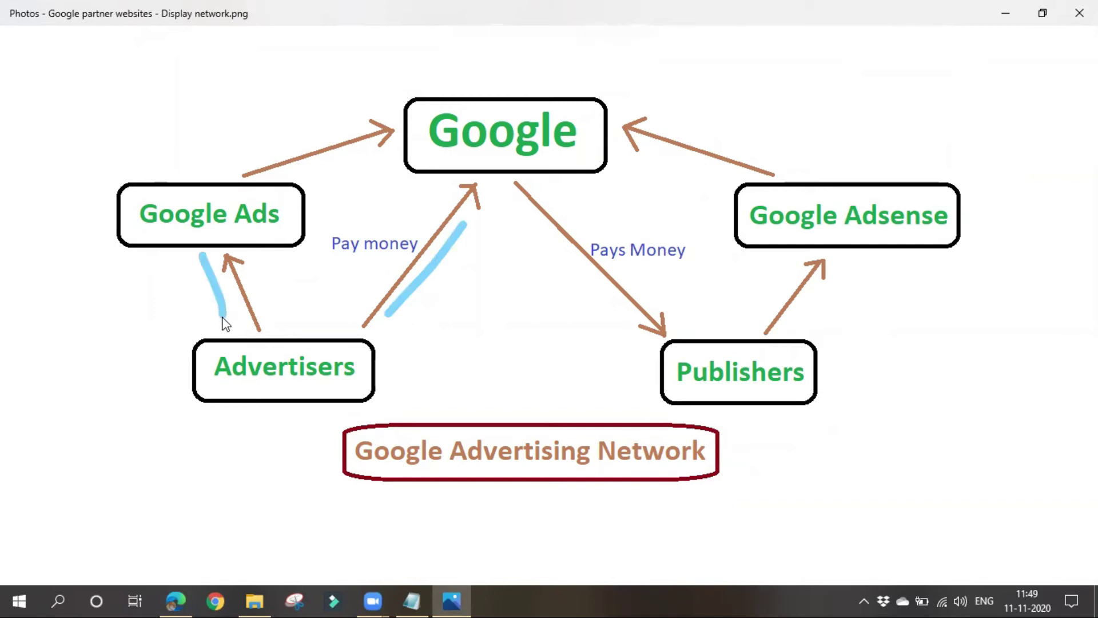
drag(236, 150, 342, 136)
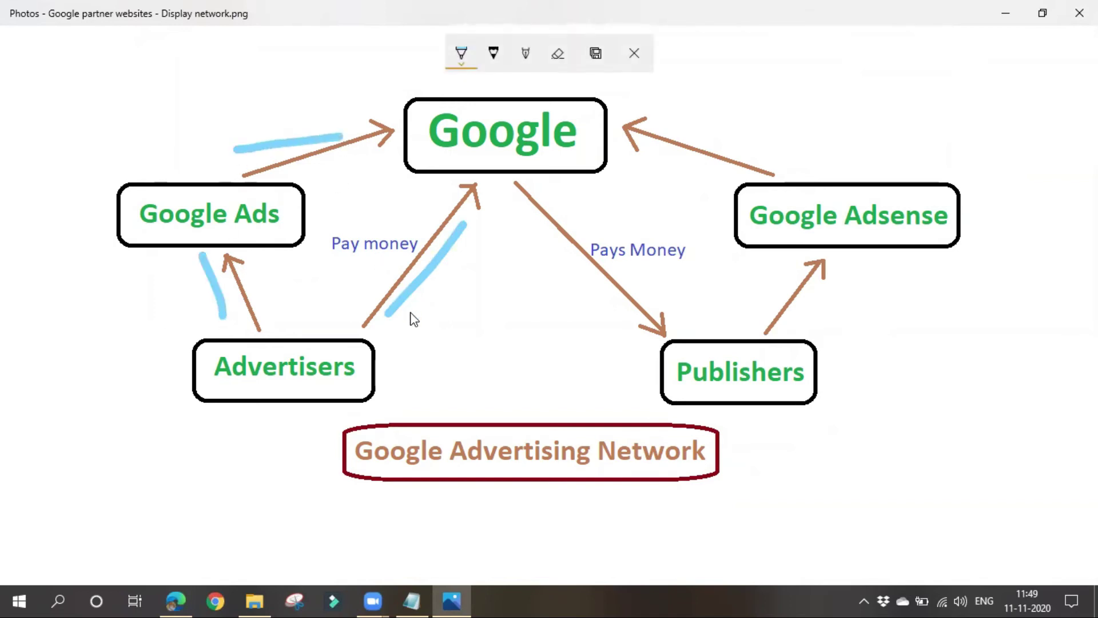
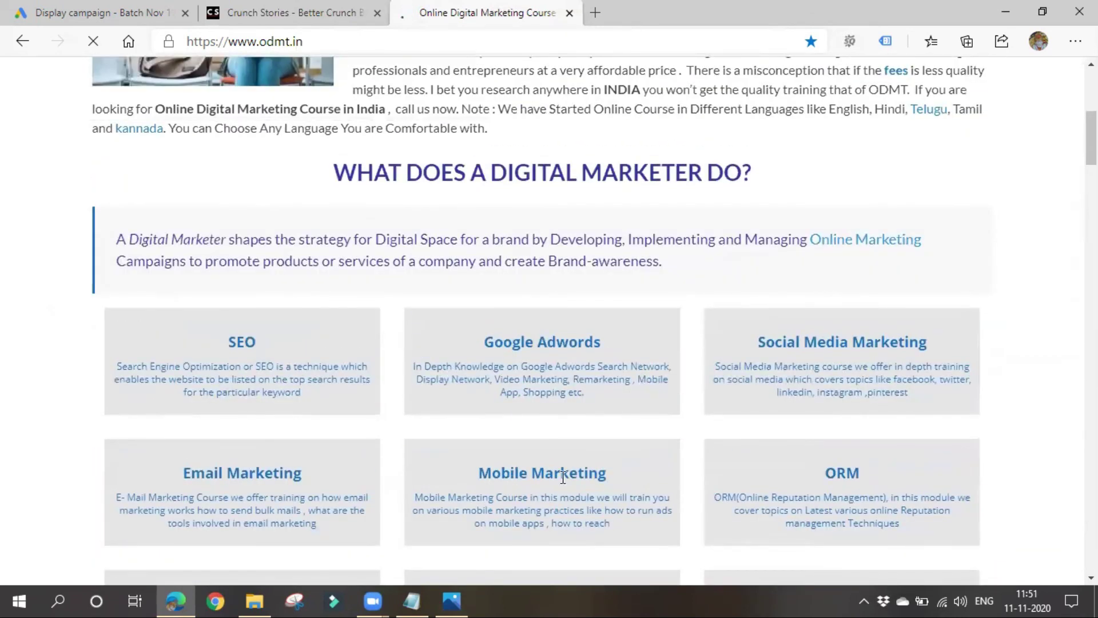
Look through the Telugu course and syllabus pages of odmt.in, and return to the Google Ads campaign
scroll(516, 484, up, 5)
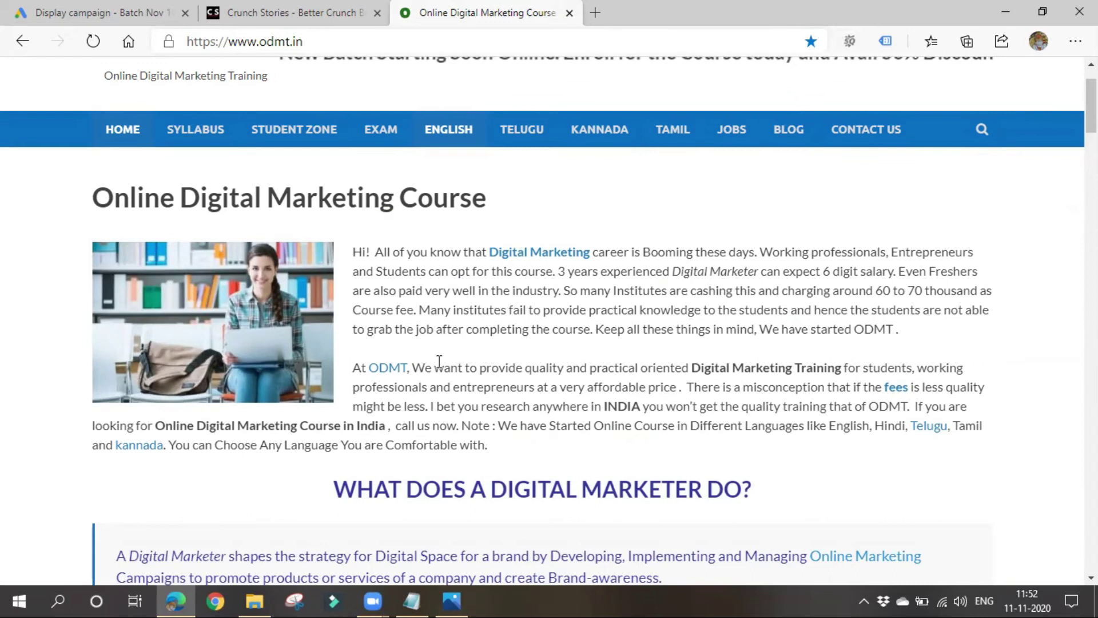
click(523, 128)
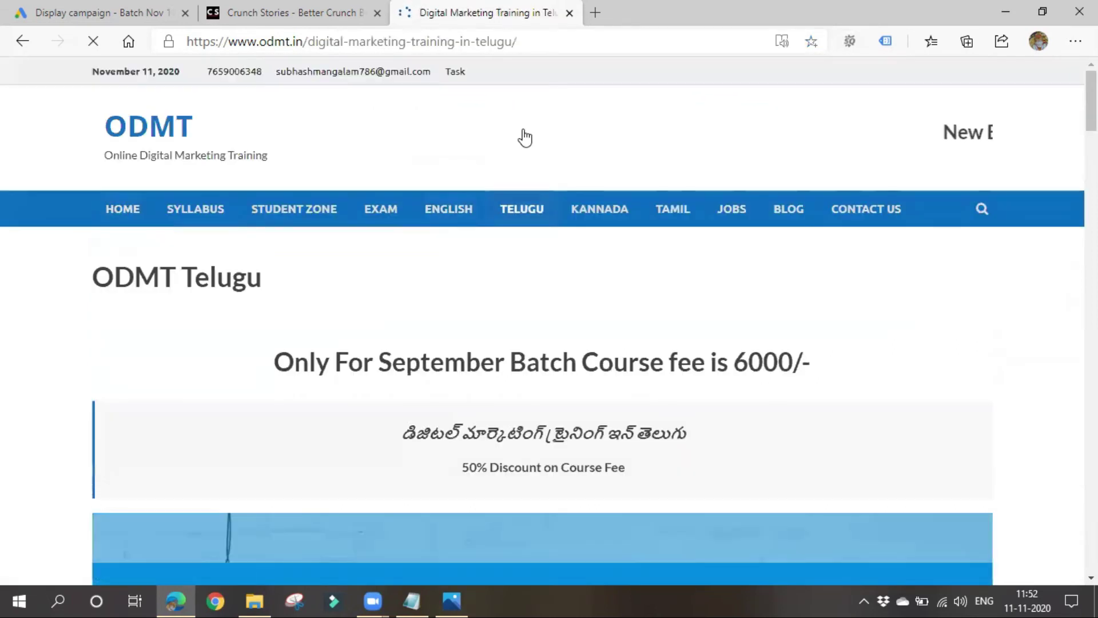
scroll(554, 277, down, 5)
scroll(386, 428, up, 5)
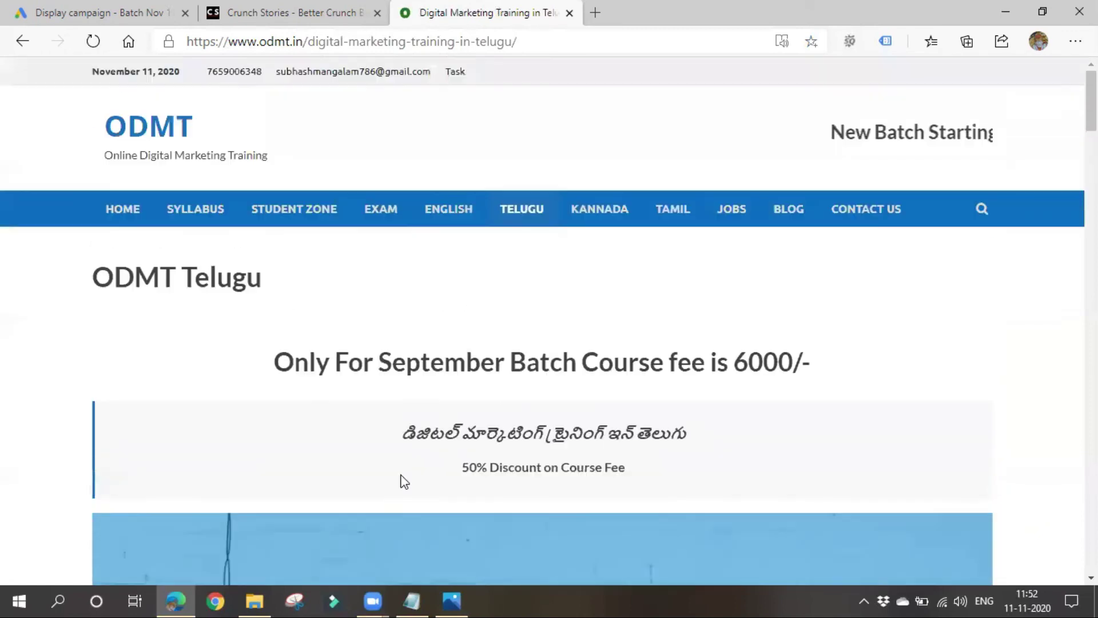
click(205, 215)
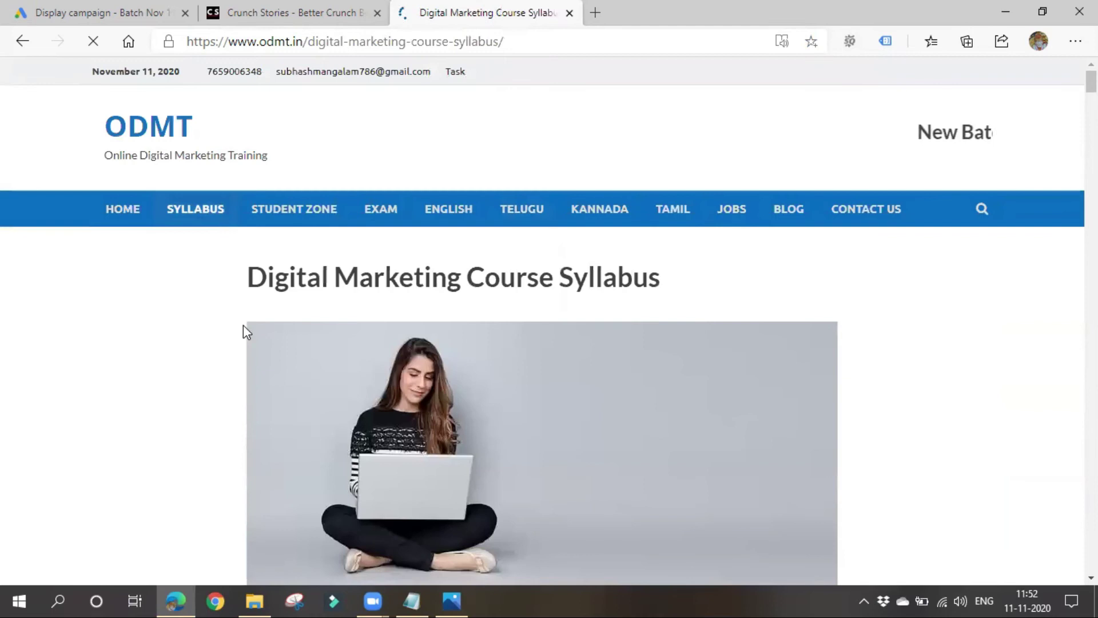
scroll(234, 469, down, 6)
scroll(234, 472, down, 2)
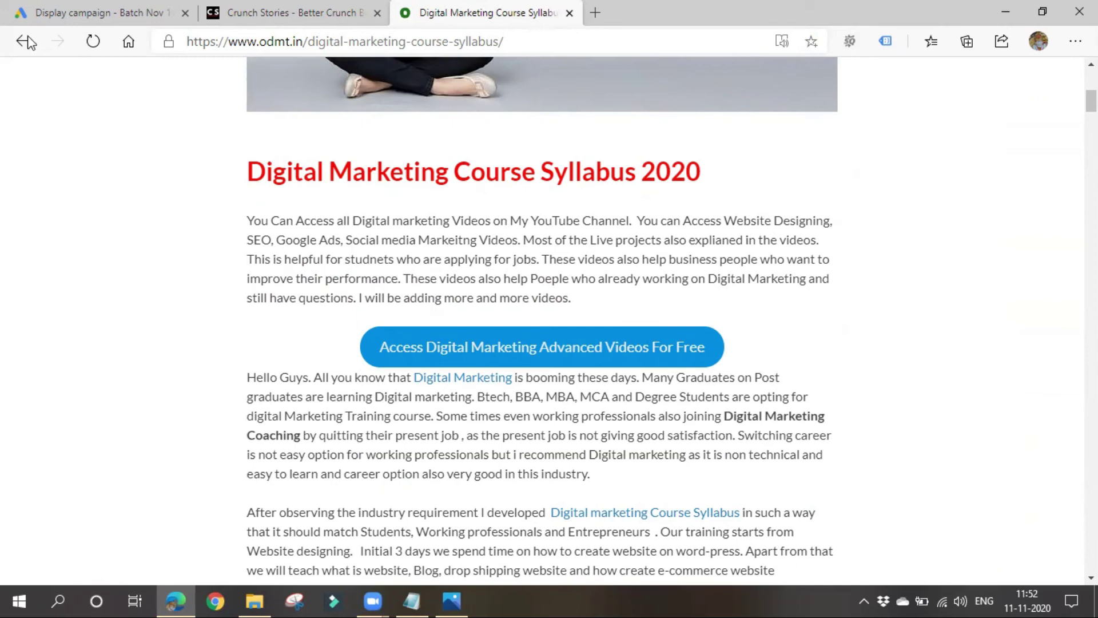
click(87, 11)
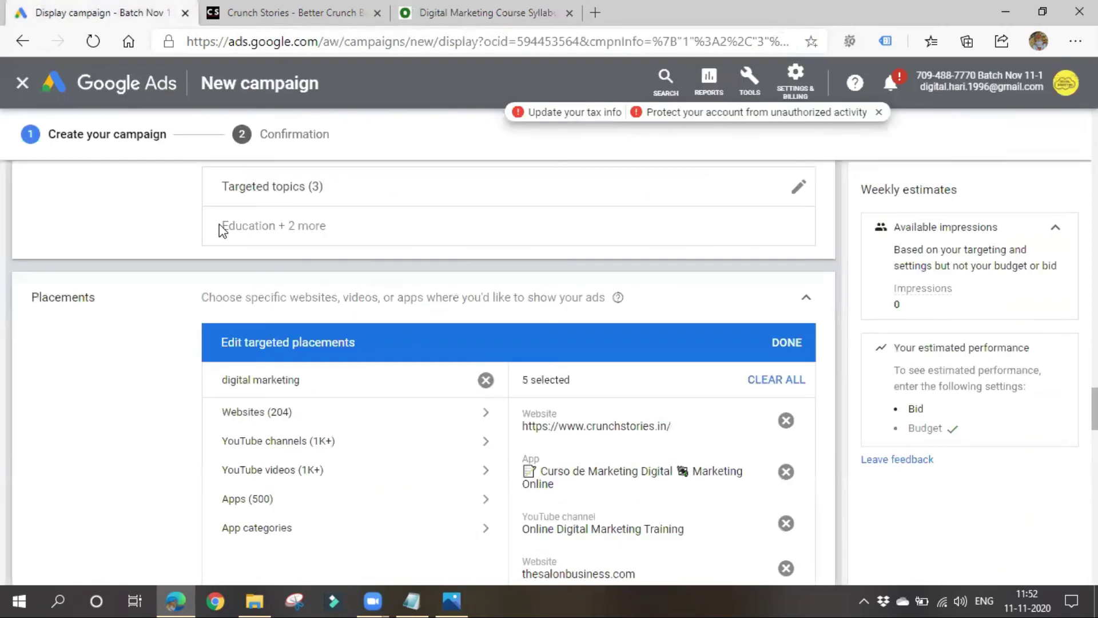
Confirm the edited targeted placements and leave the targeting expansion reach at the first level above Off
click(788, 343)
scroll(368, 388, down, 3)
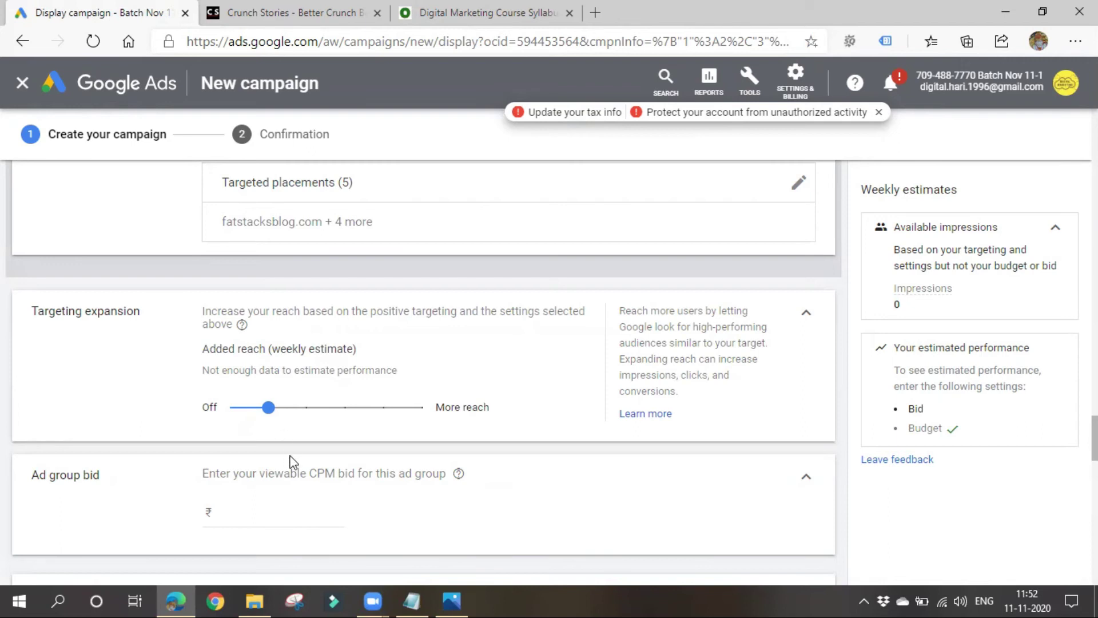
mouse_move(270, 416)
mouse_down()
mouse_move(426, 424)
mouse_move(260, 414)
mouse_up()
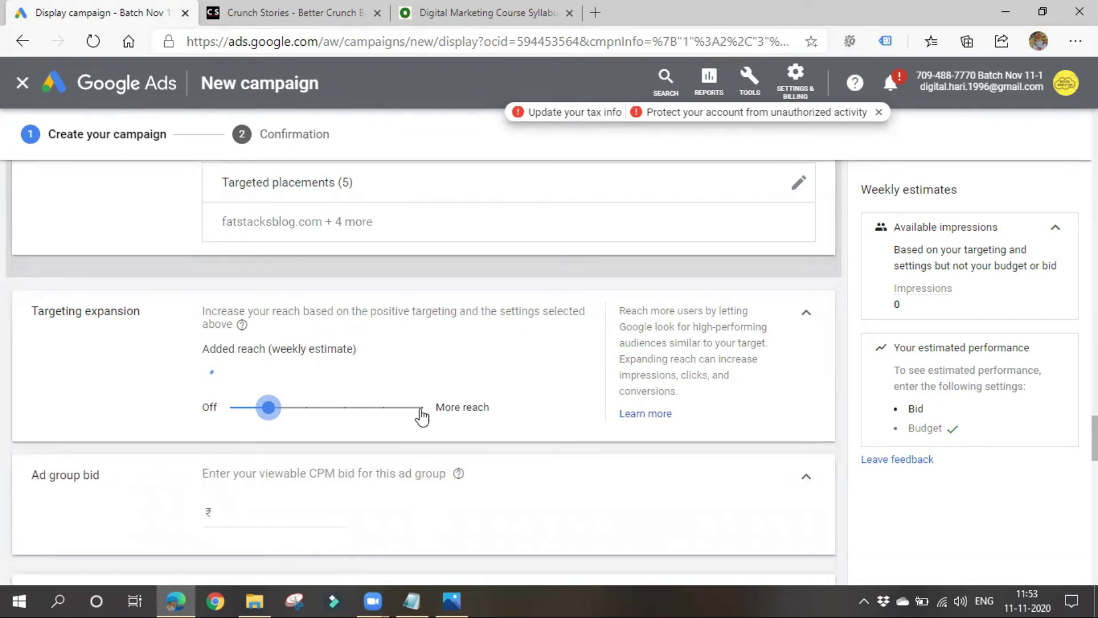
scroll(157, 489, down, 1)
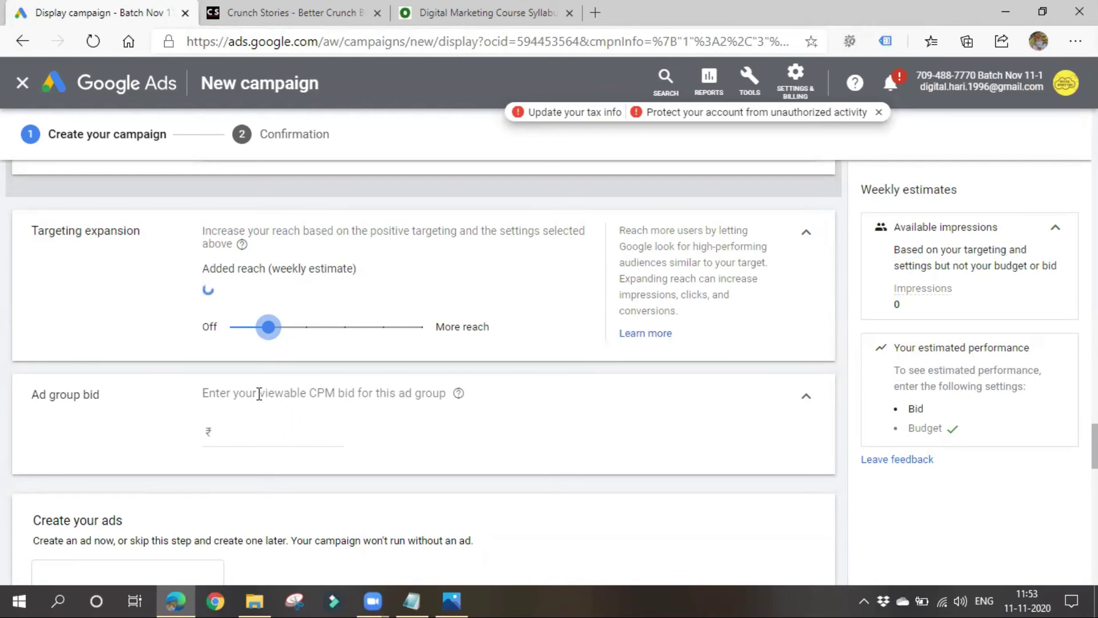
Set the ad group's viewable CPM bid to ₹10
drag(260, 393, 361, 394)
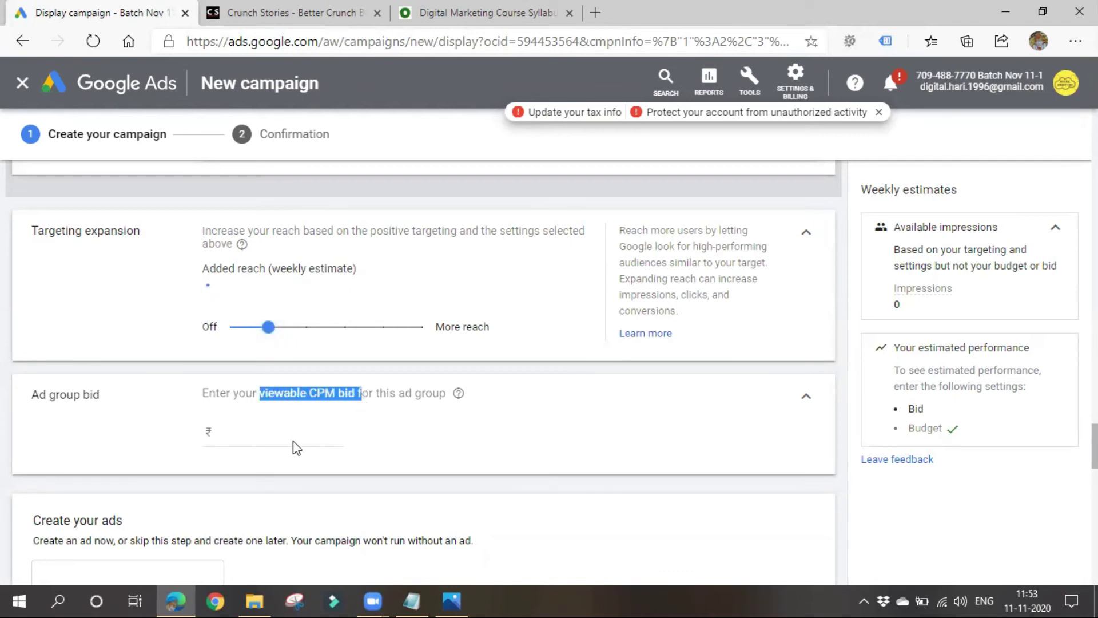
click(295, 436)
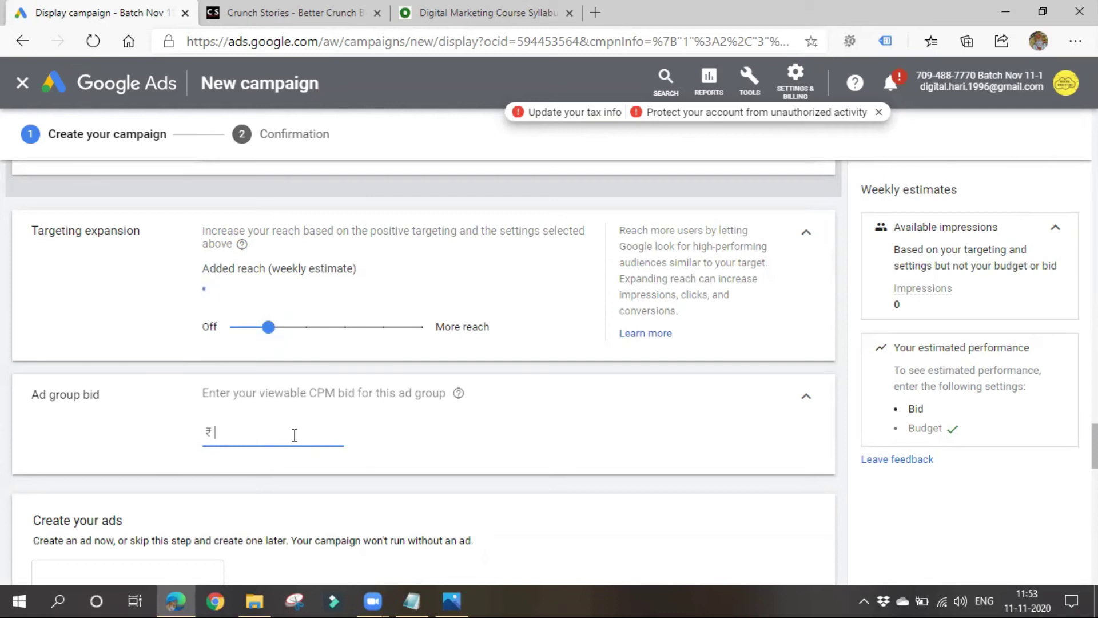
text(1)
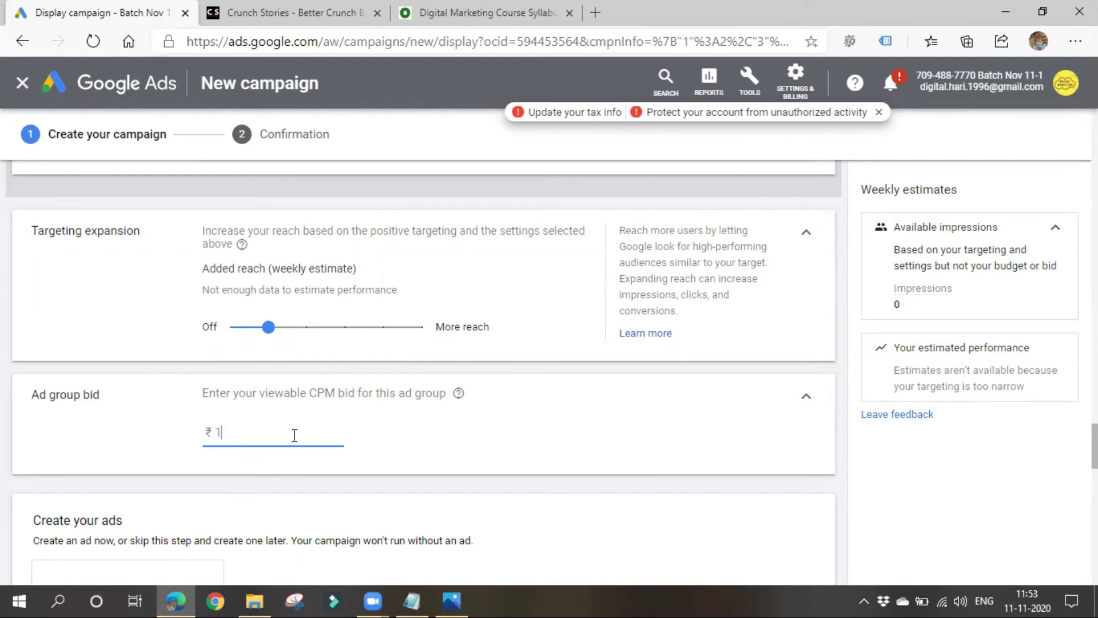
key(BackSpace)
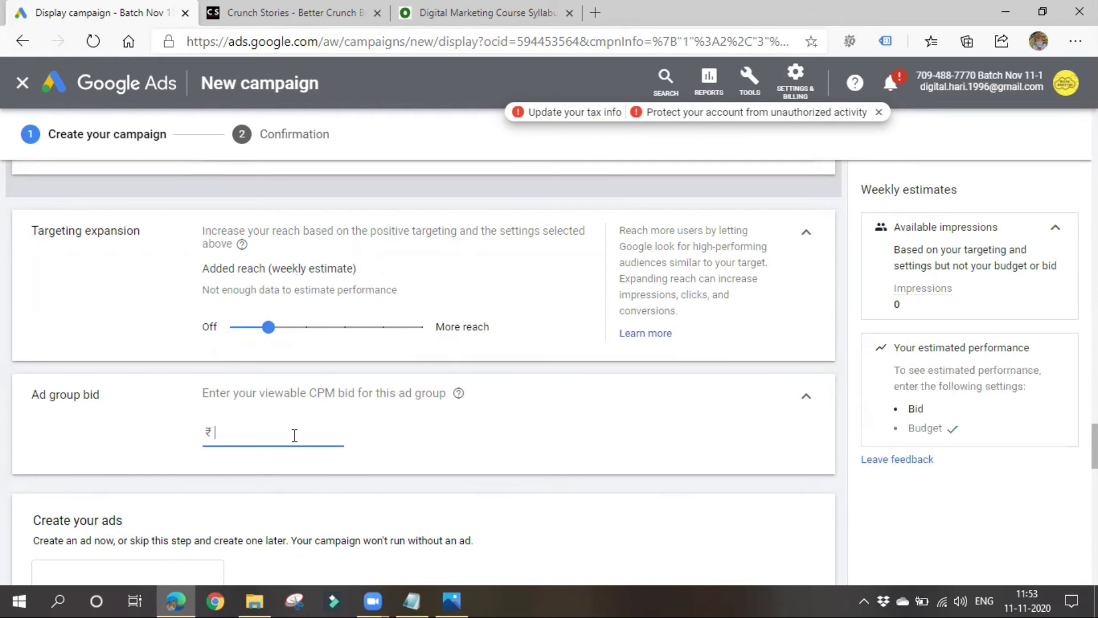
text(10)
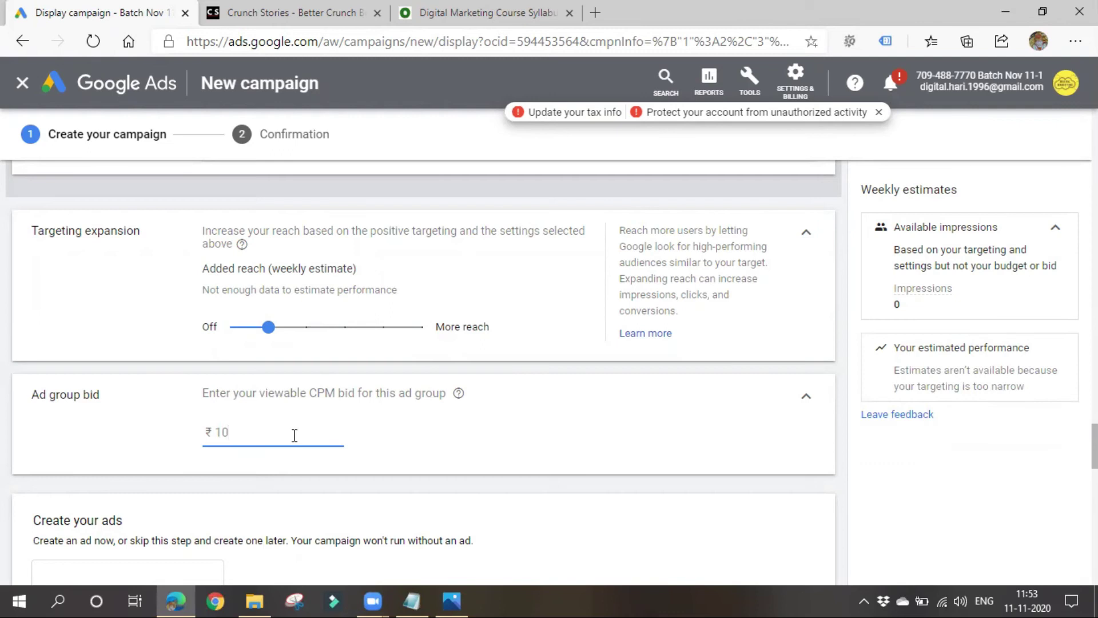
Dismiss the Reach More People tip and look over the ad type options and the fields of the responsive display ad
scroll(294, 435, down, 4)
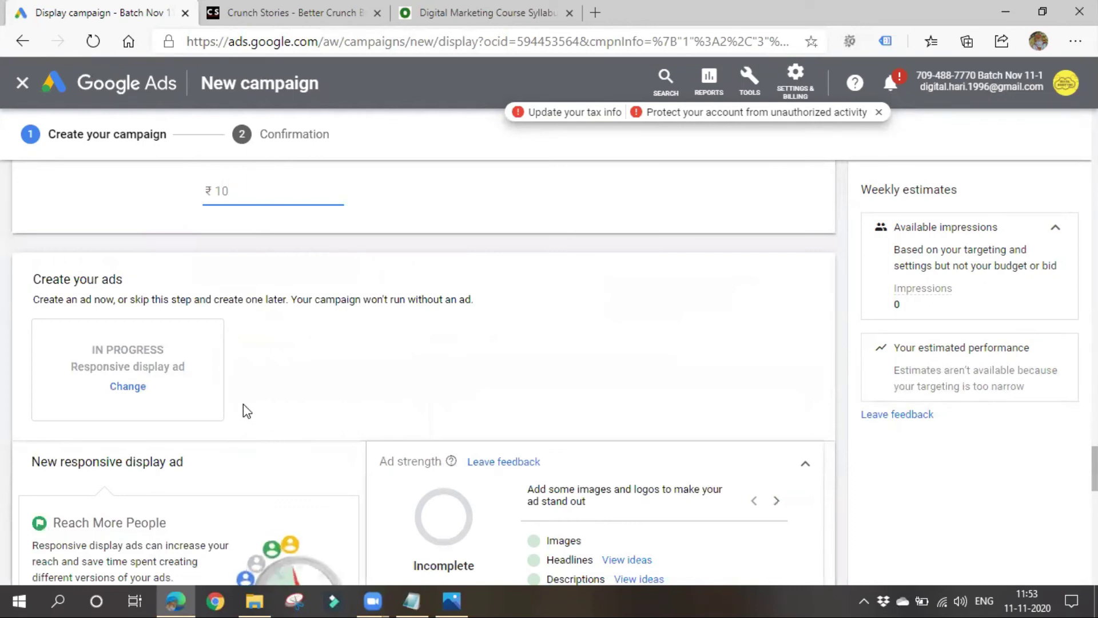
scroll(188, 343, down, 3)
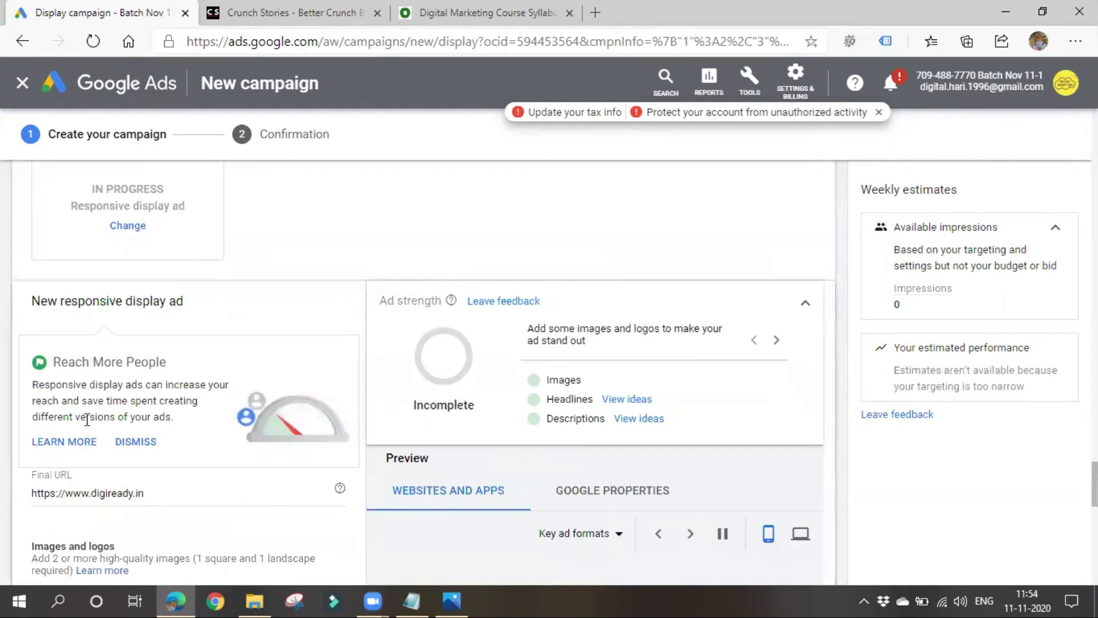
click(122, 452)
scroll(132, 446, up, 3)
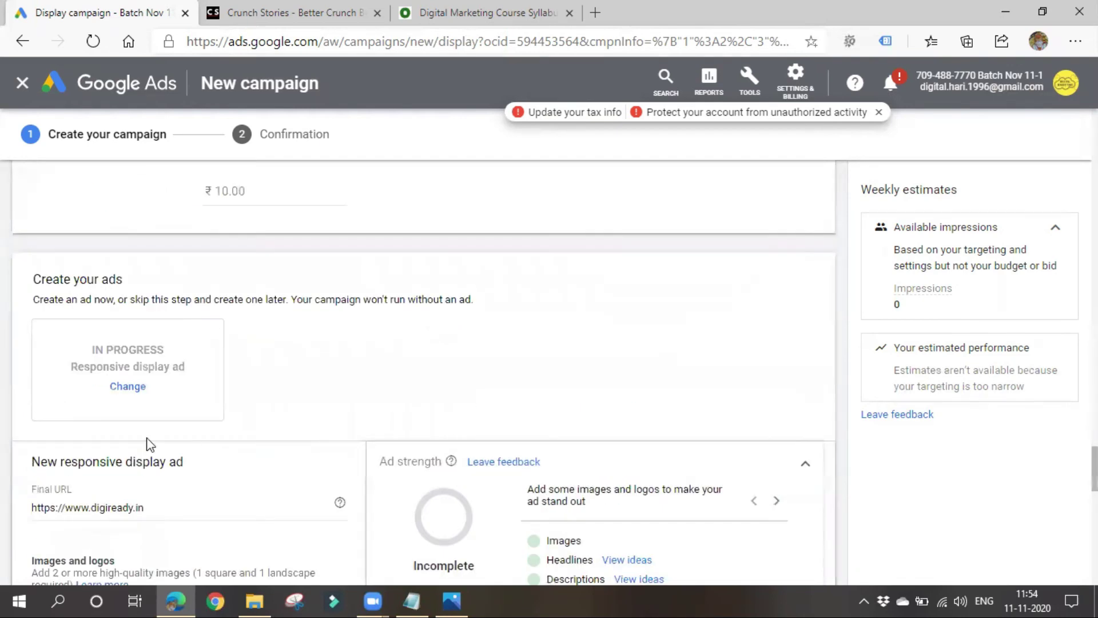
click(129, 384)
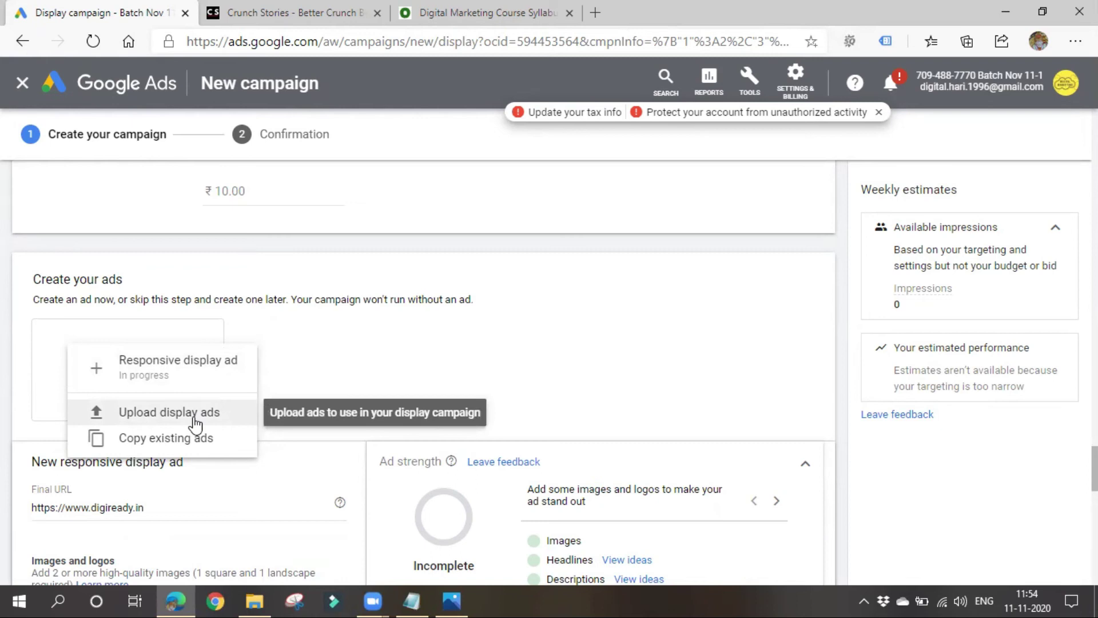
click(366, 358)
scroll(444, 363, down, 10)
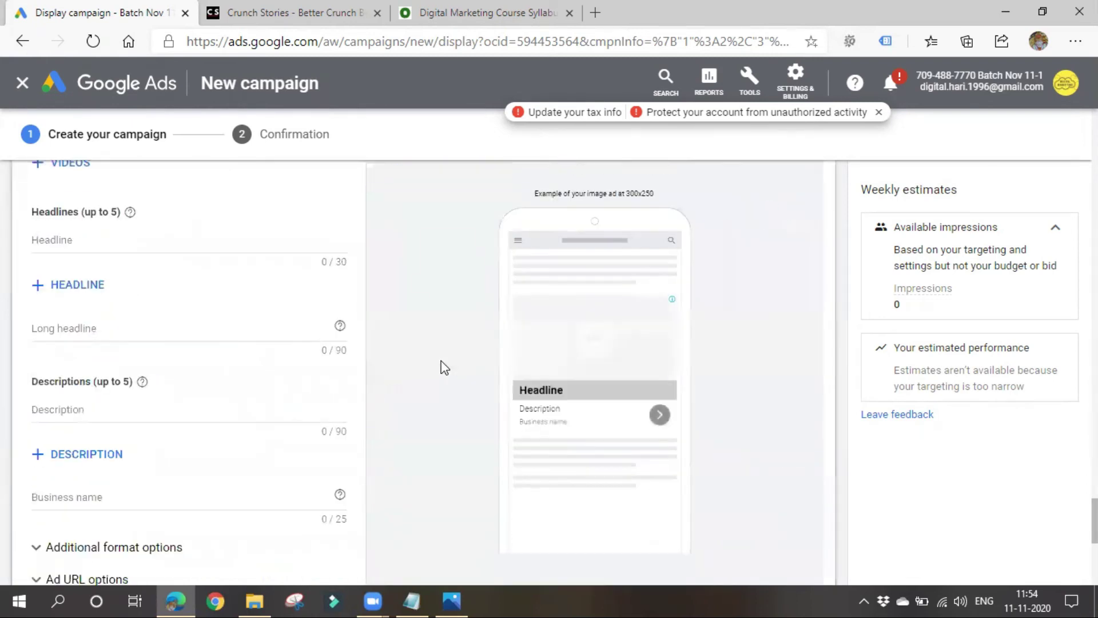
scroll(171, 426, up, 1)
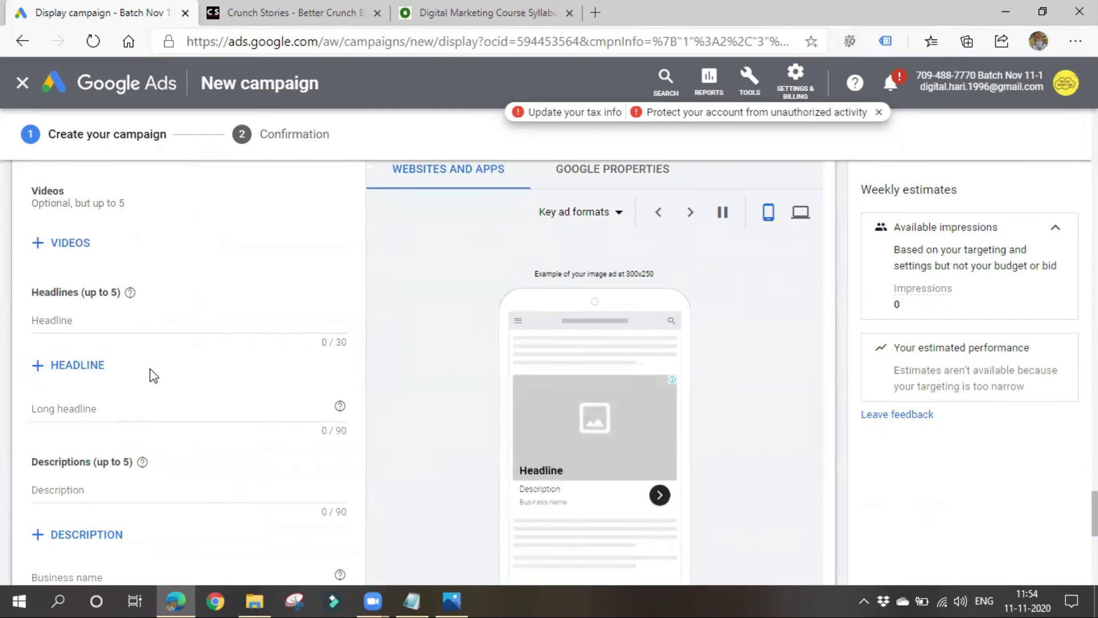
scroll(148, 490, up, 2)
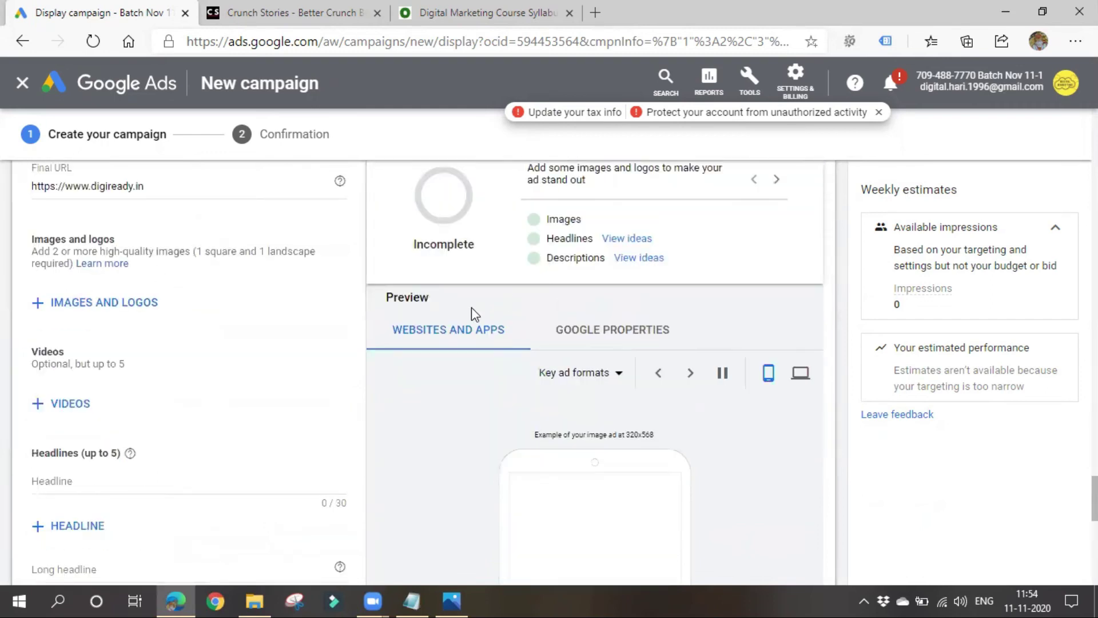
scroll(370, 427, down, 2)
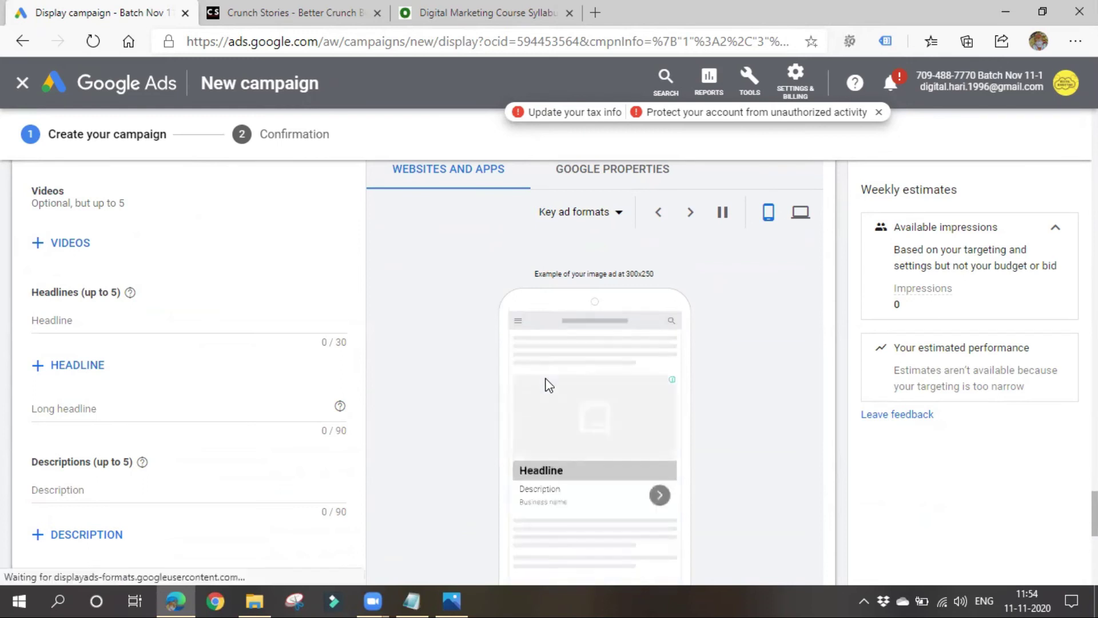
Switch to the Crunch Stories website, examine the formats of the ads on its homepage, and return to the Google Ads campaign
click(282, 10)
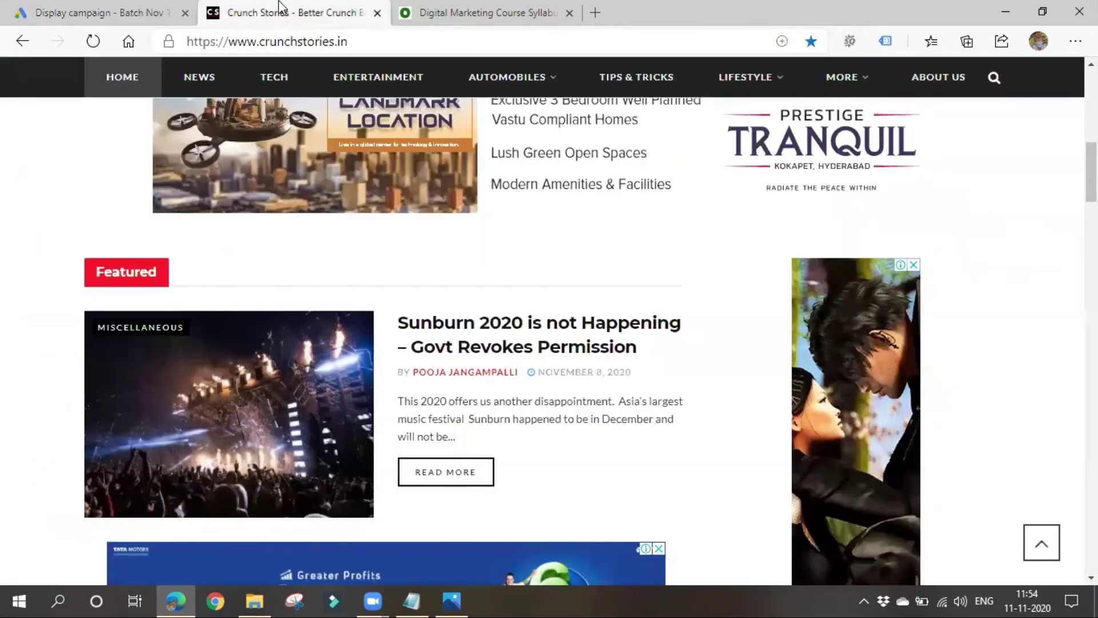
scroll(289, 387, up, 4)
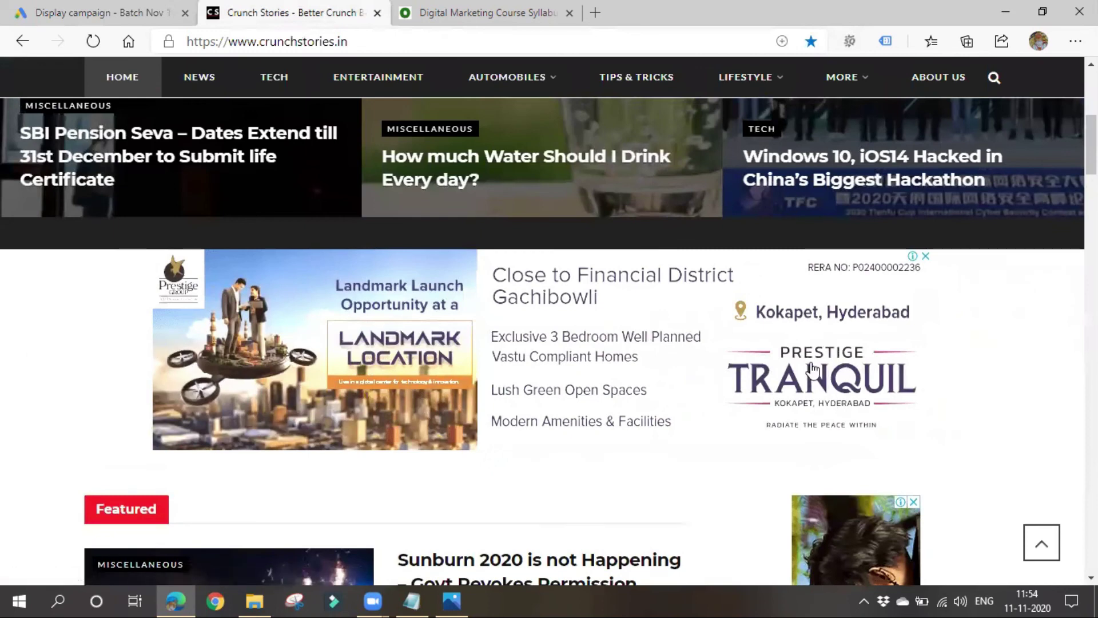
scroll(813, 370, down, 5)
scroll(813, 370, up, 4)
scroll(873, 403, down, 10)
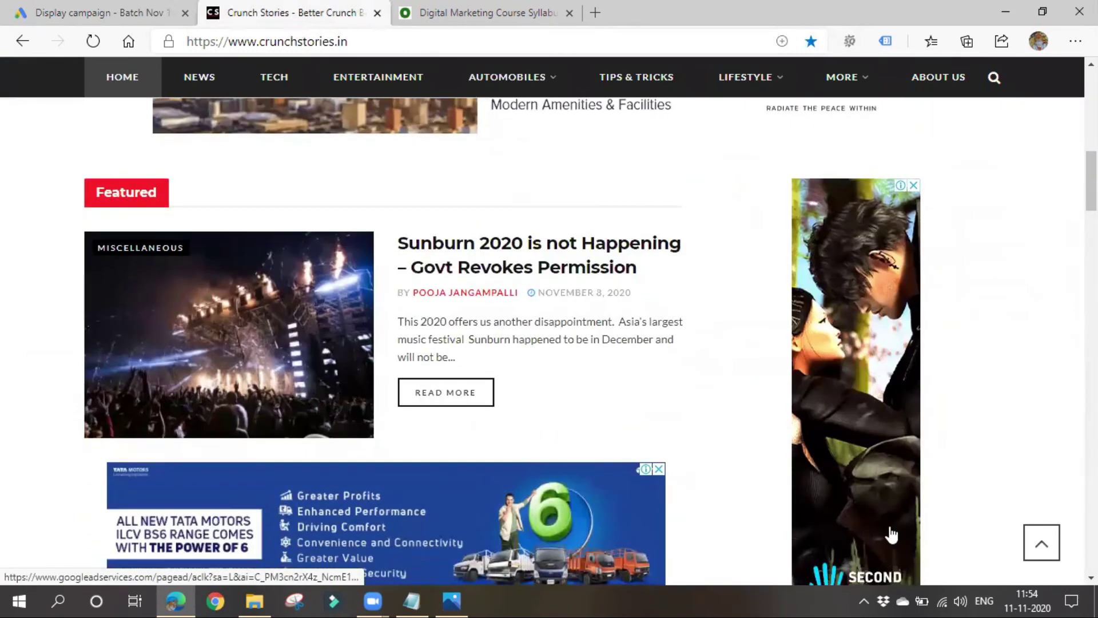
scroll(876, 516, down, 5)
scroll(873, 517, up, 7)
scroll(873, 518, down, 12)
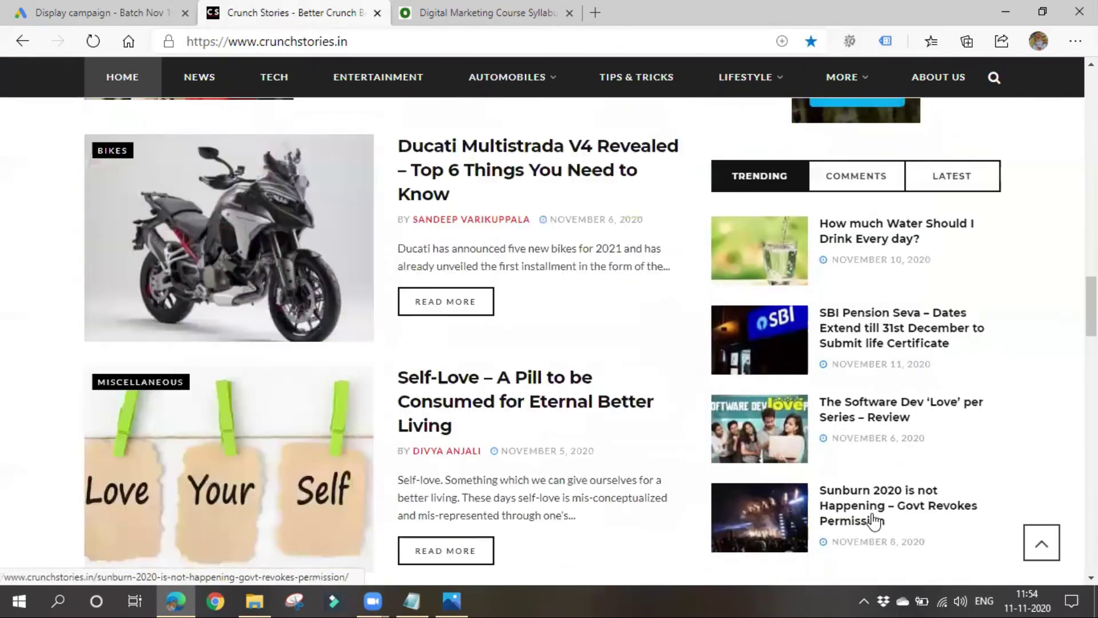
scroll(873, 518, down, 5)
key(ctrl+shift+Tab)
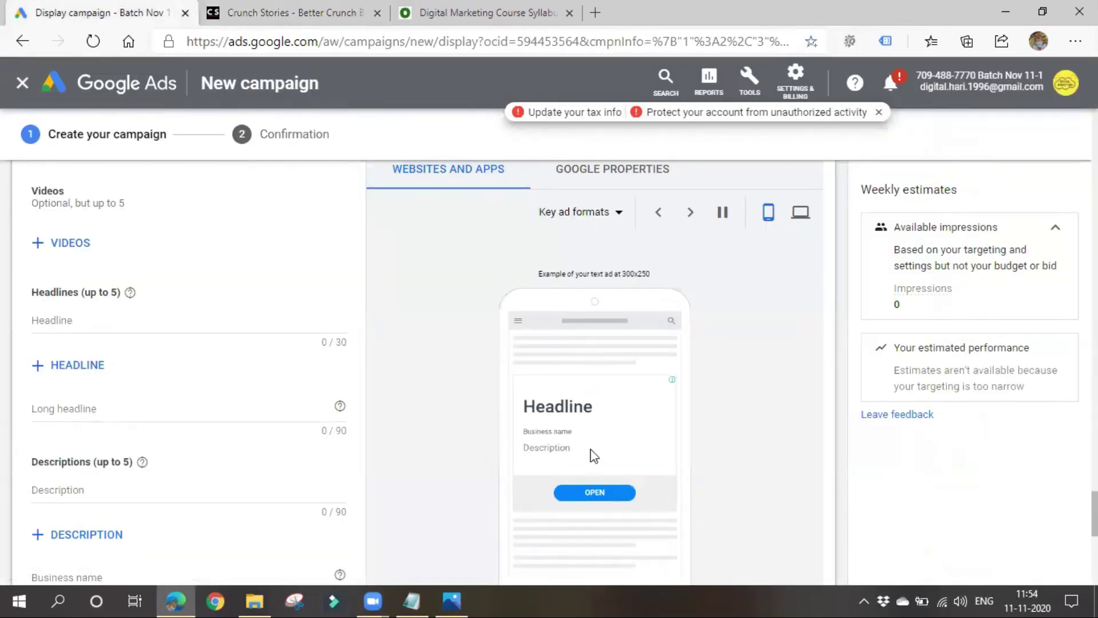
Check the upload and copy alternatives to the responsive display ad, keeping the current ad type
scroll(235, 429, up, 5)
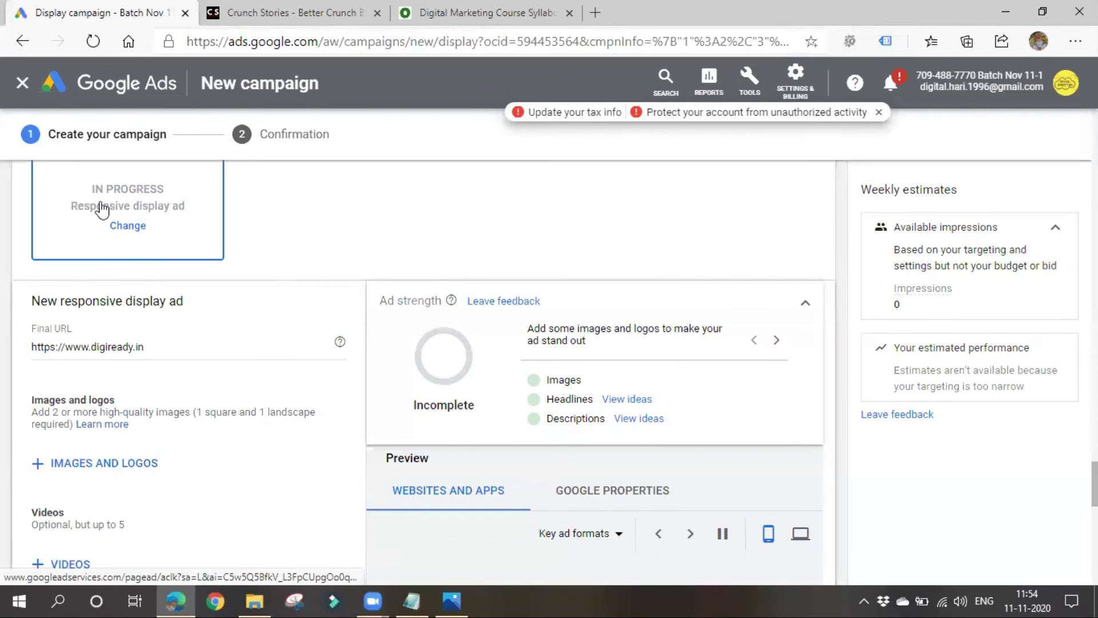
click(150, 209)
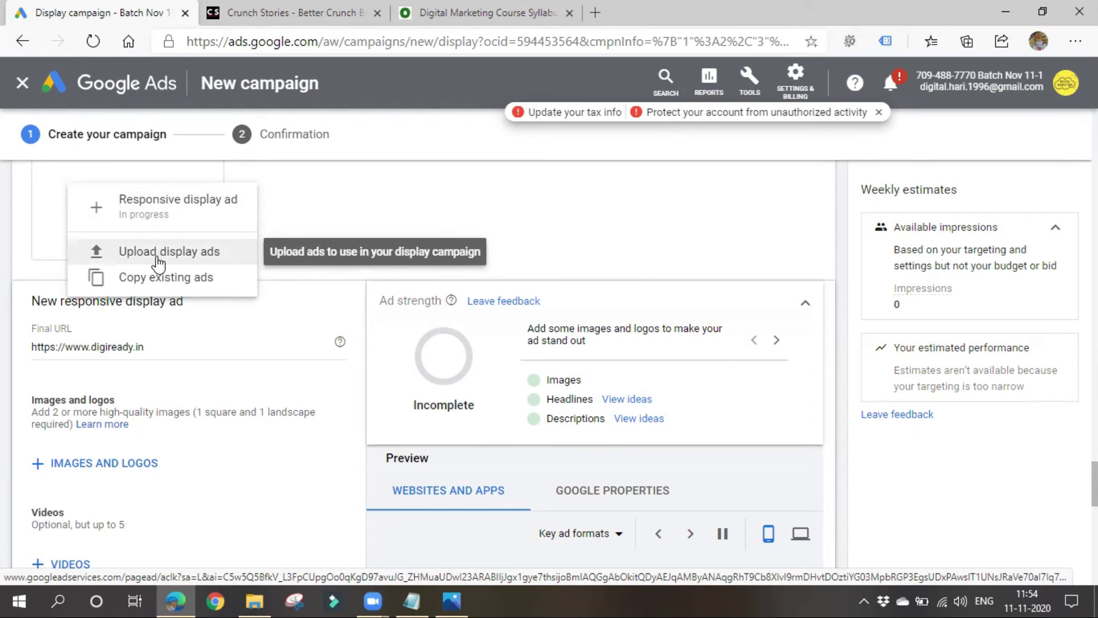
click(340, 232)
scroll(238, 343, down, 1)
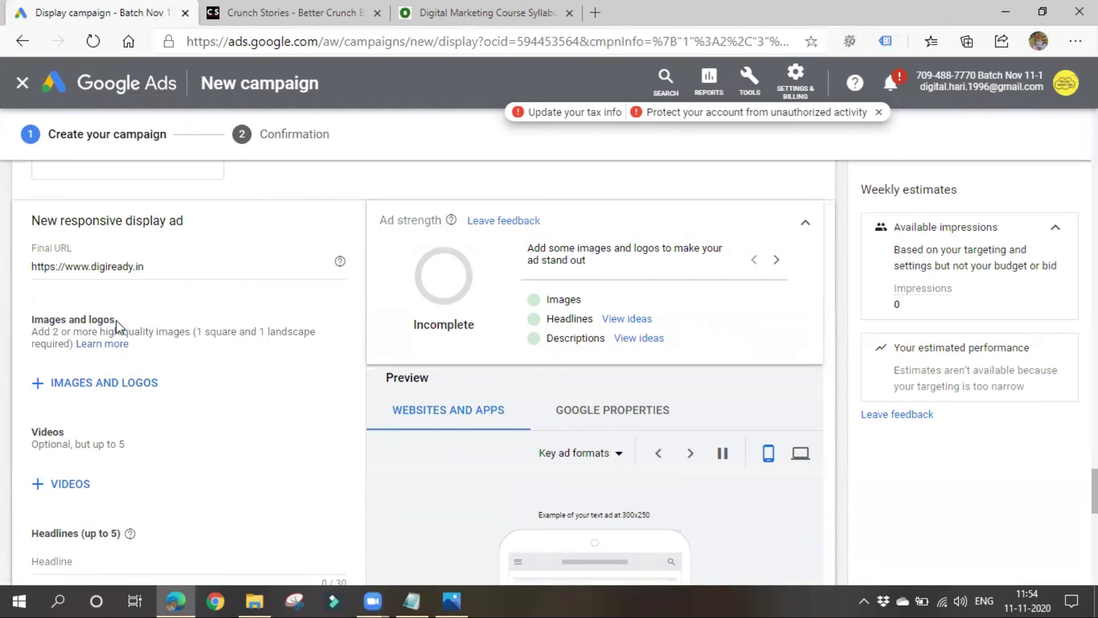
Review the website-scanned images for the responsive ad, and upload Adv Search Net.png from the Youtube Thumbnails folder
click(93, 383)
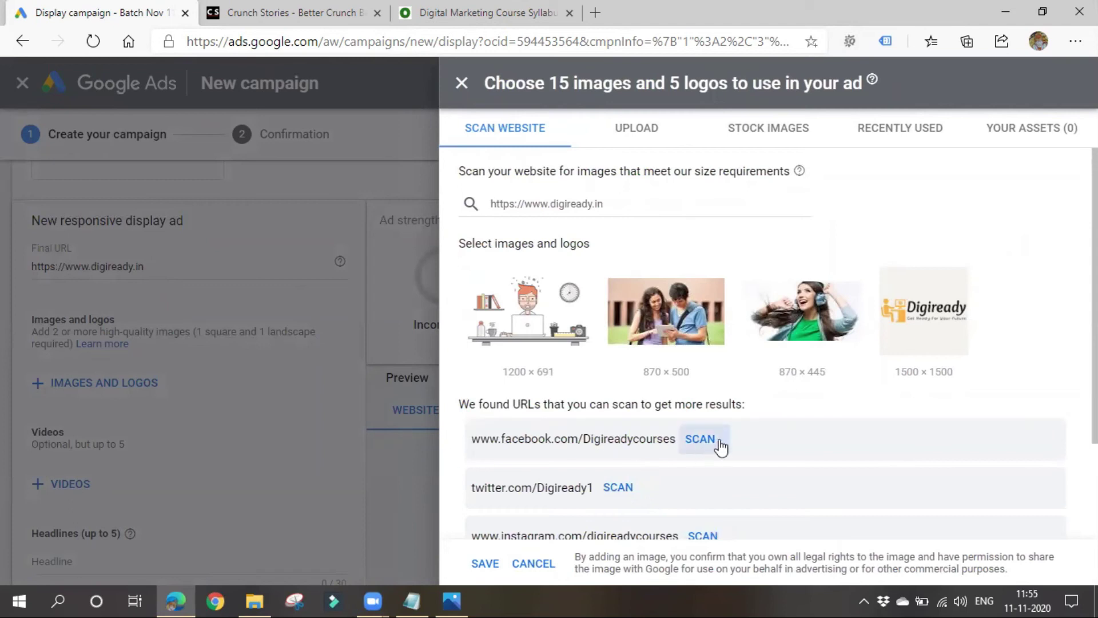
scroll(719, 474, down, 2)
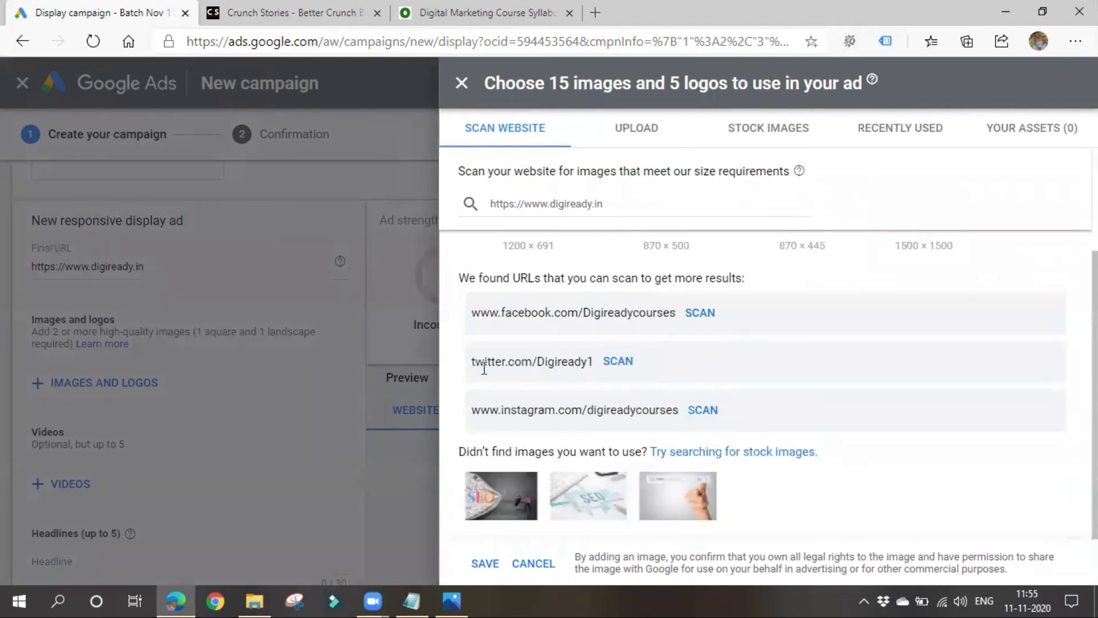
scroll(694, 515, up, 2)
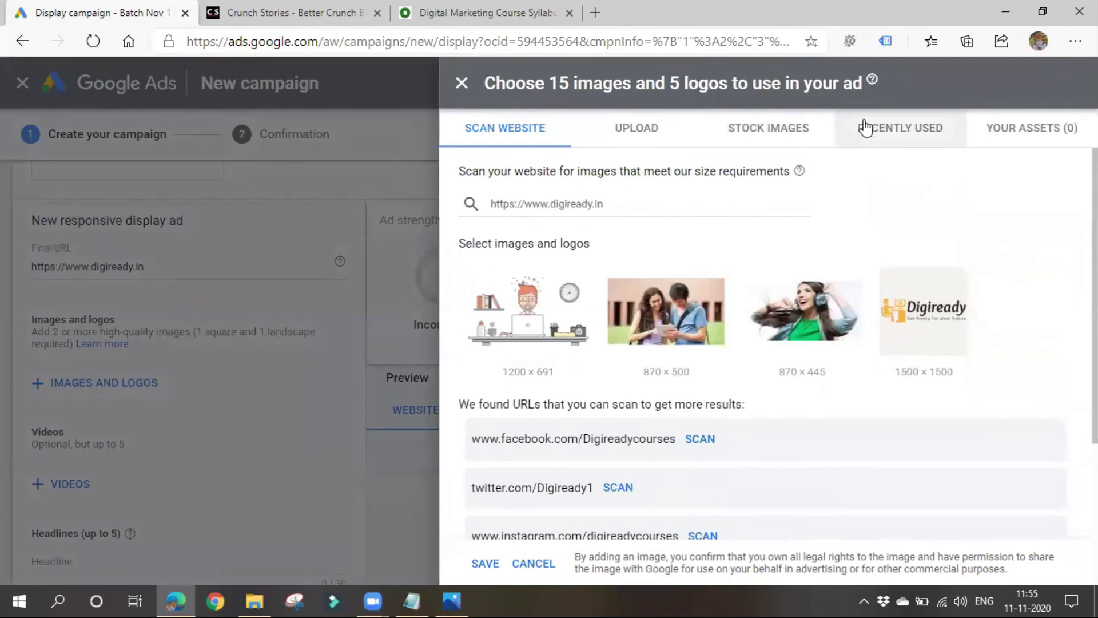
mouse_move(571, 346)
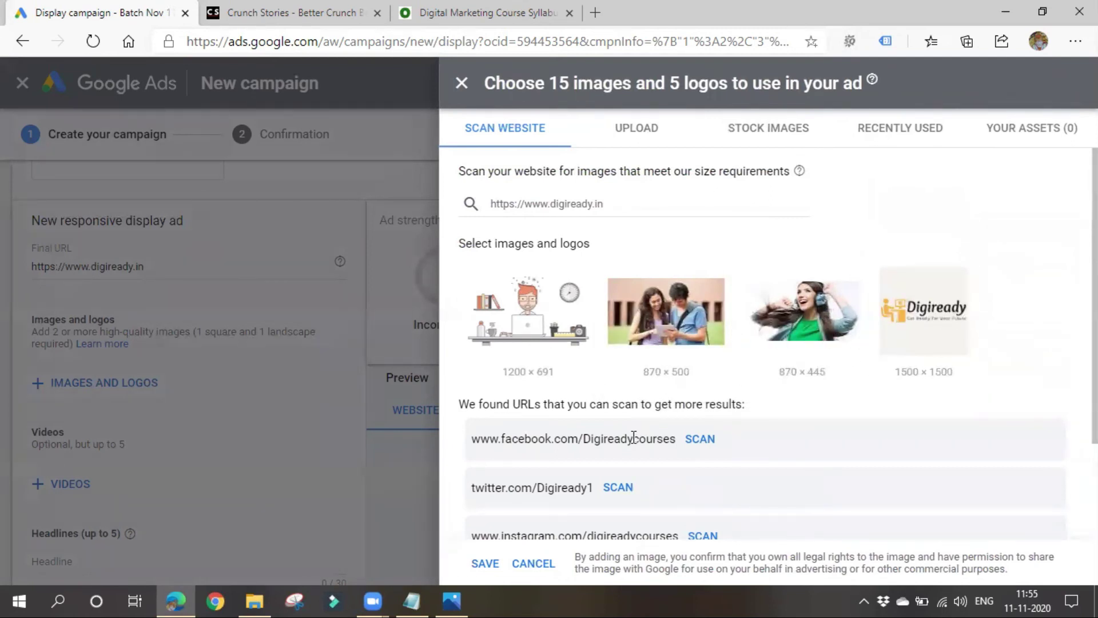
click(631, 145)
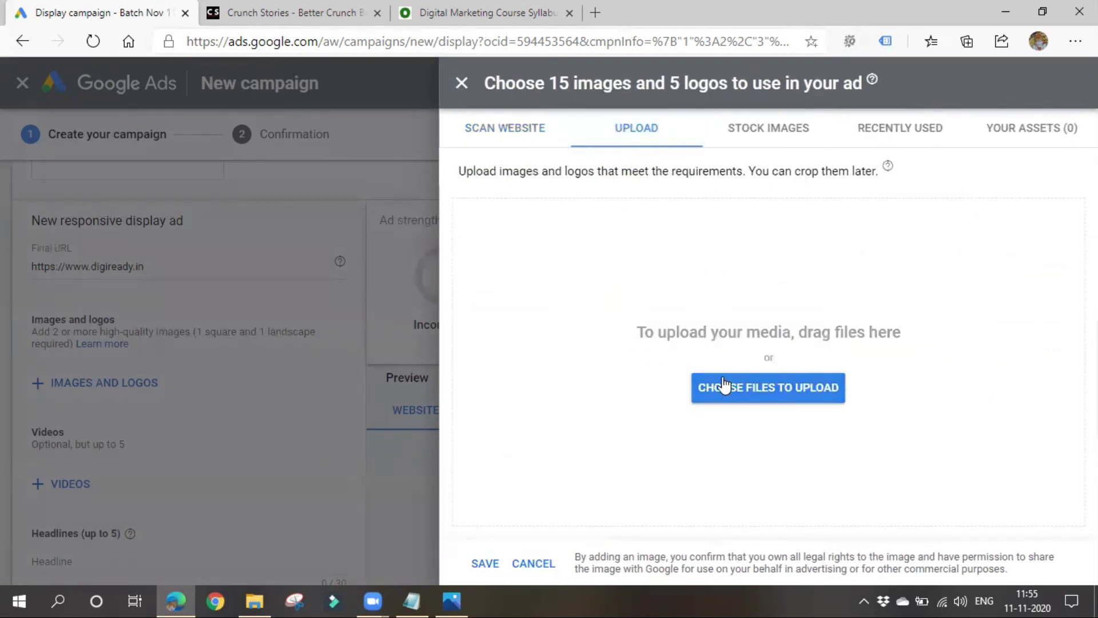
click(724, 383)
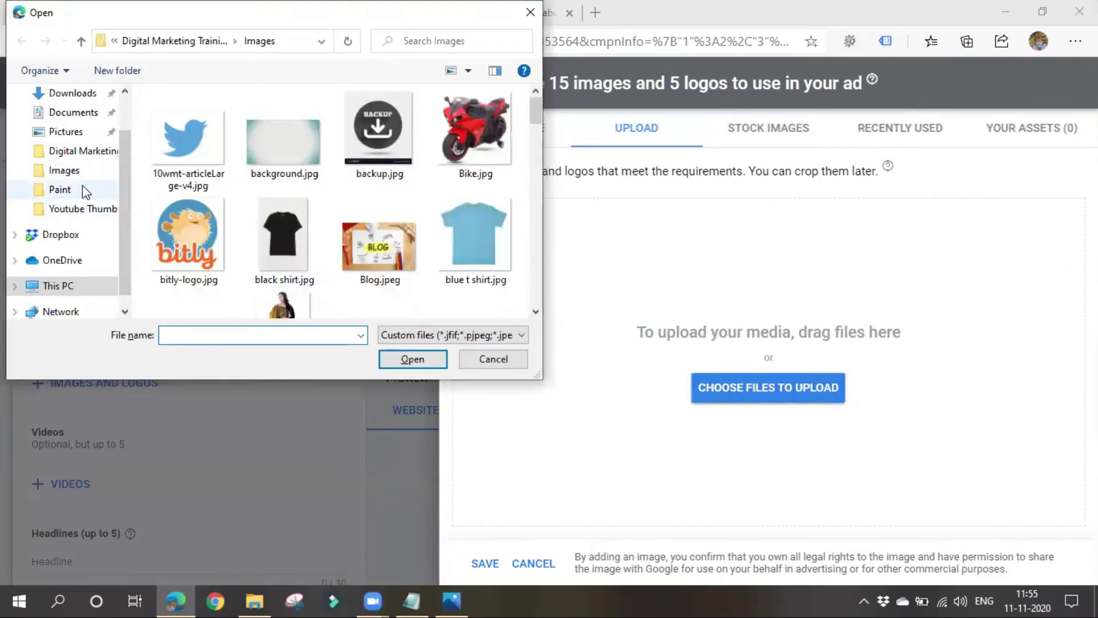
click(82, 189)
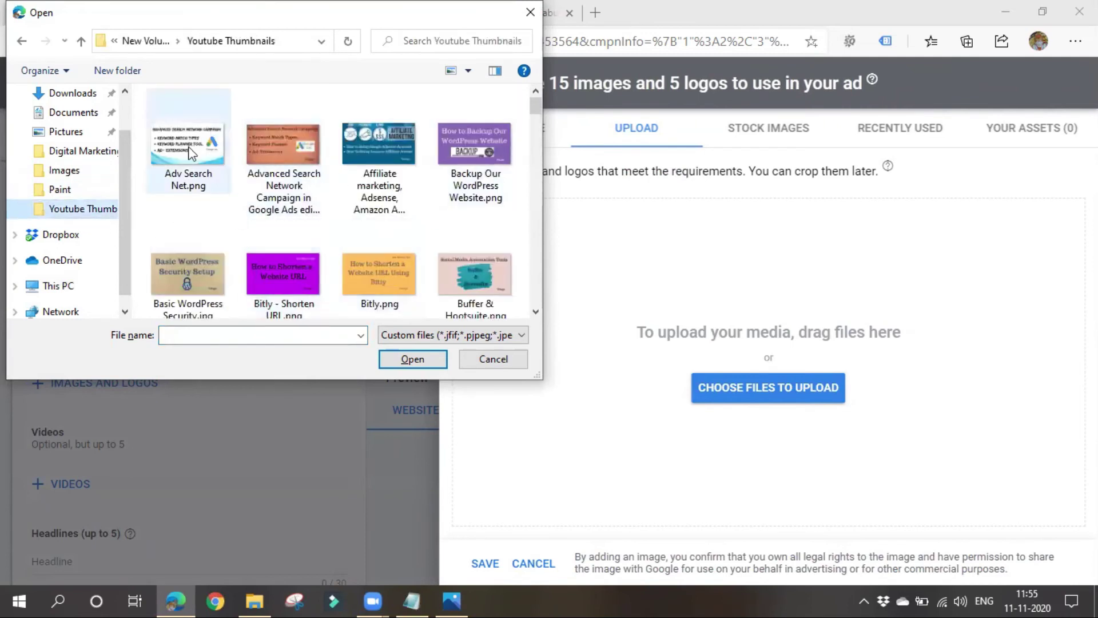
click(190, 153)
click(420, 363)
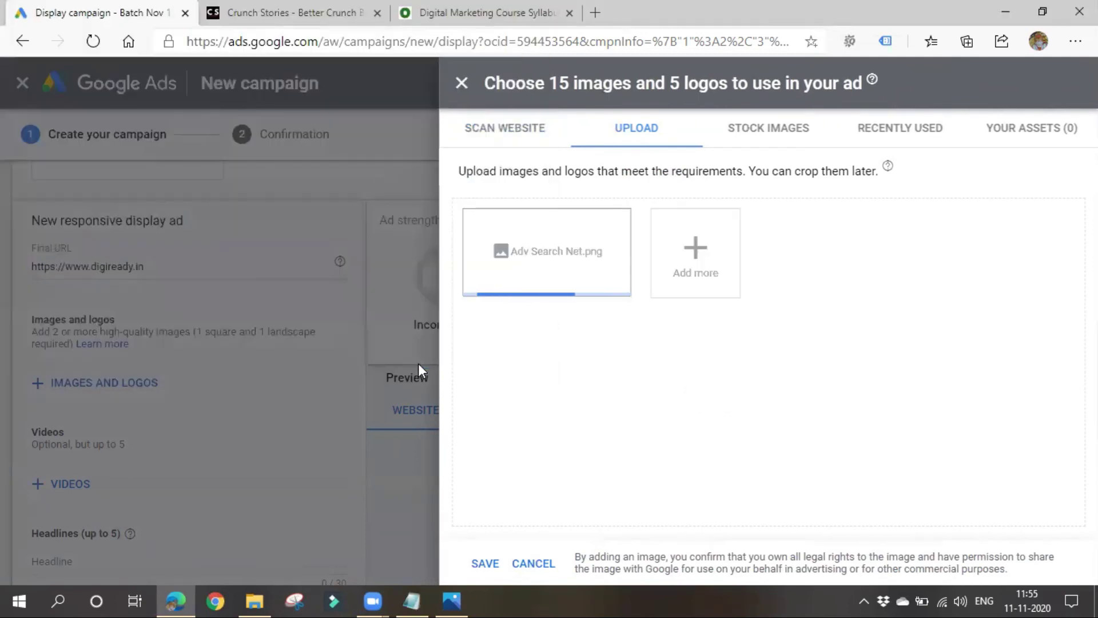
Switch to the Crunch Stories website and compare the shapes of the banner and vertical ads on its homepage
click(281, 10)
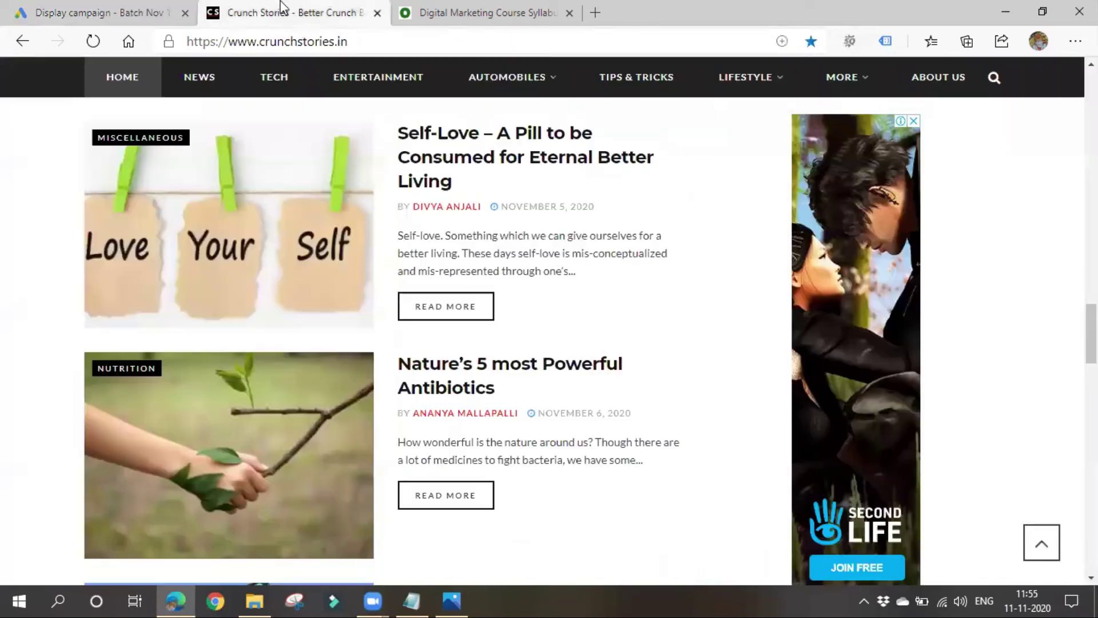
scroll(834, 511, up, 10)
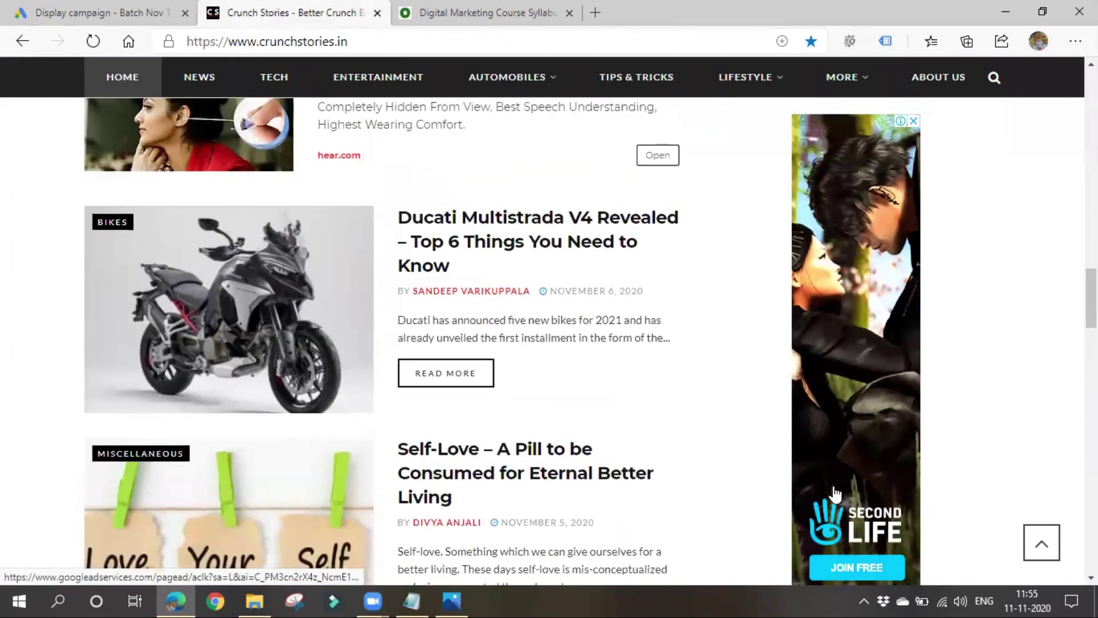
scroll(821, 492, up, 8)
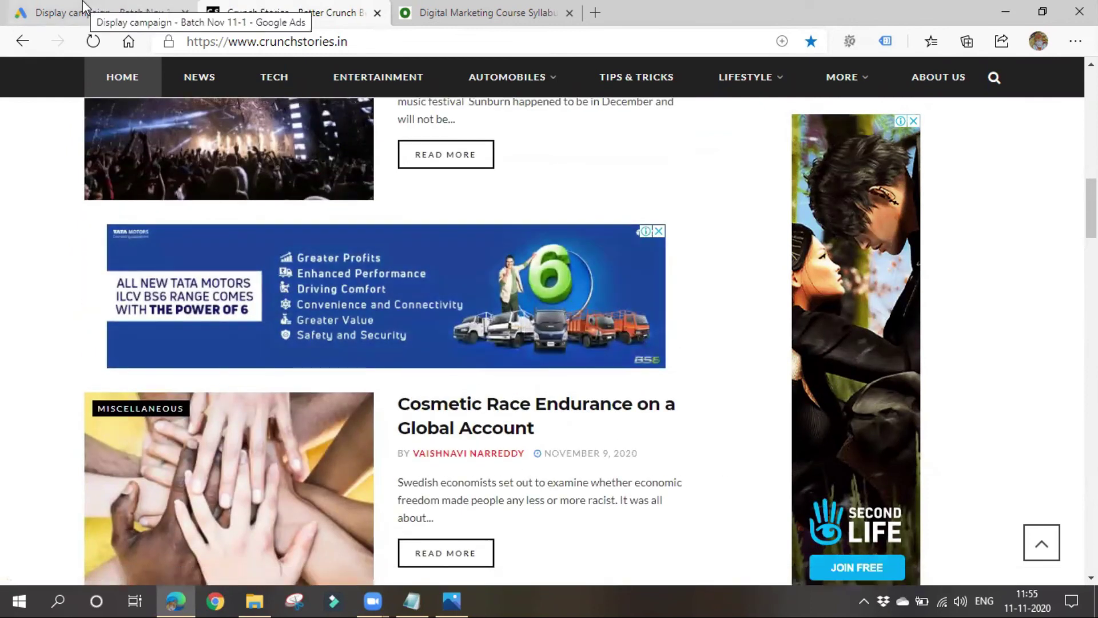
Return to the Google Ads campaign and save Adv Search Net.png as an ad image in both the 1.91:1 and 1:1 ratios
click(84, 9)
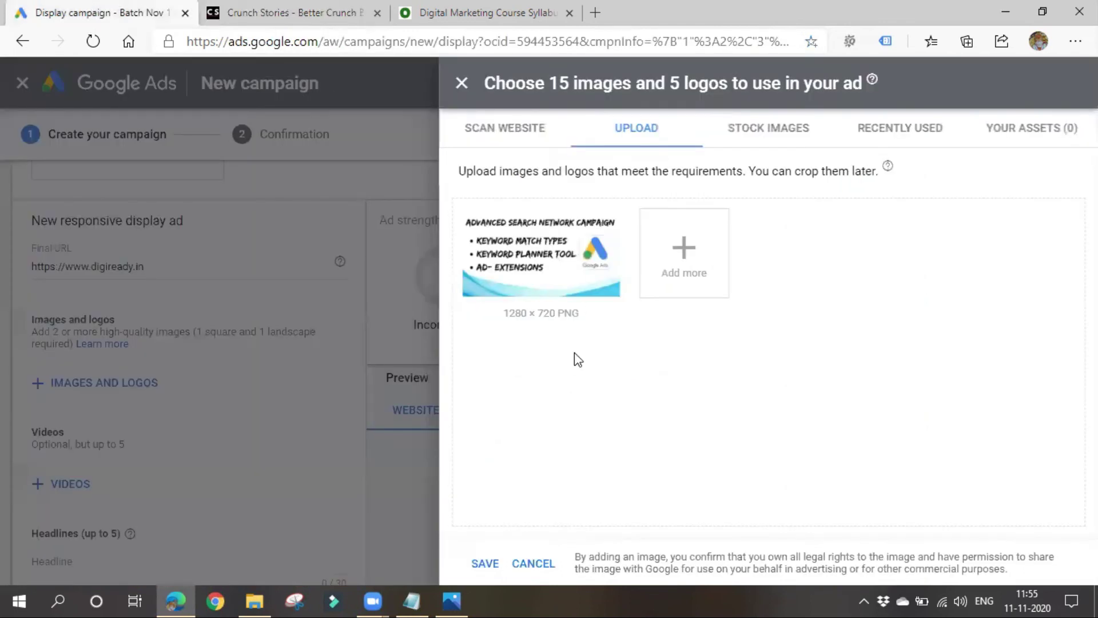
mouse_move(529, 325)
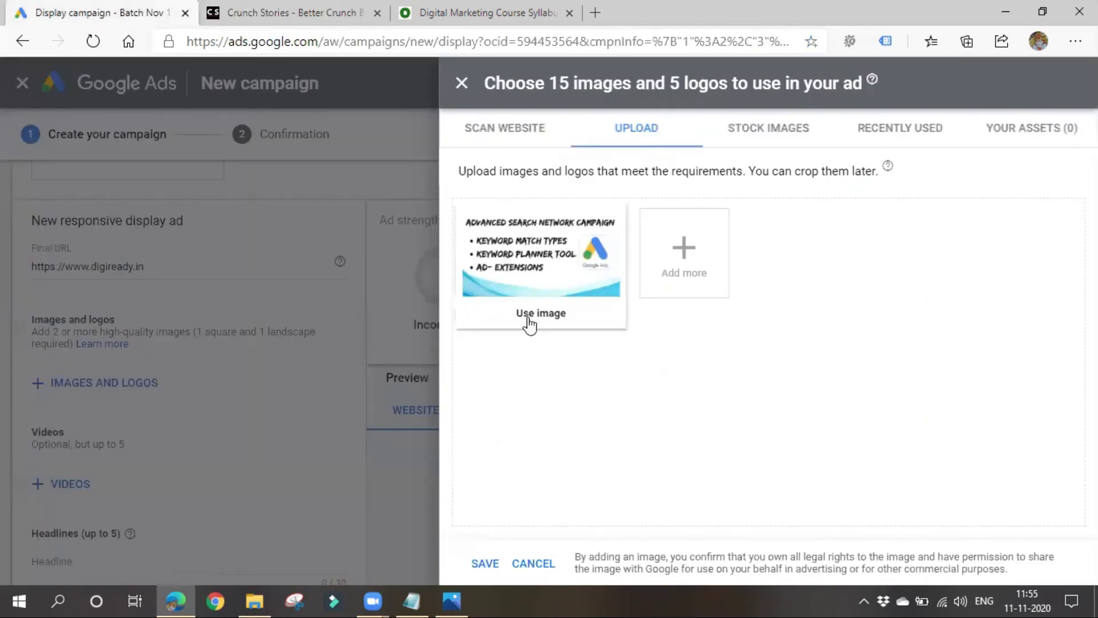
mouse_move(514, 304)
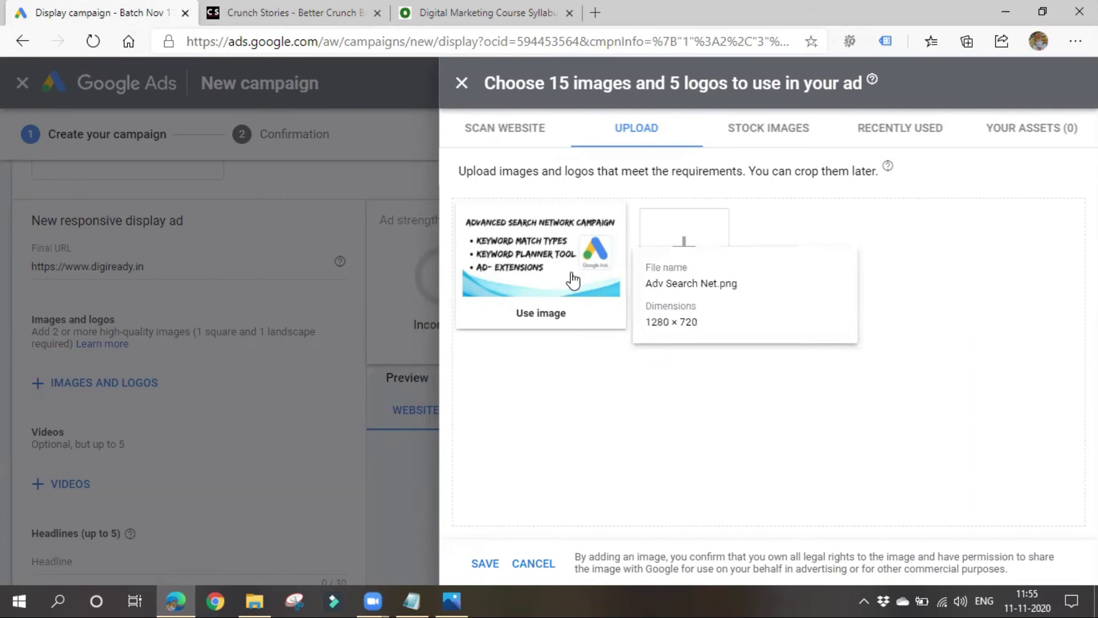
mouse_move(559, 214)
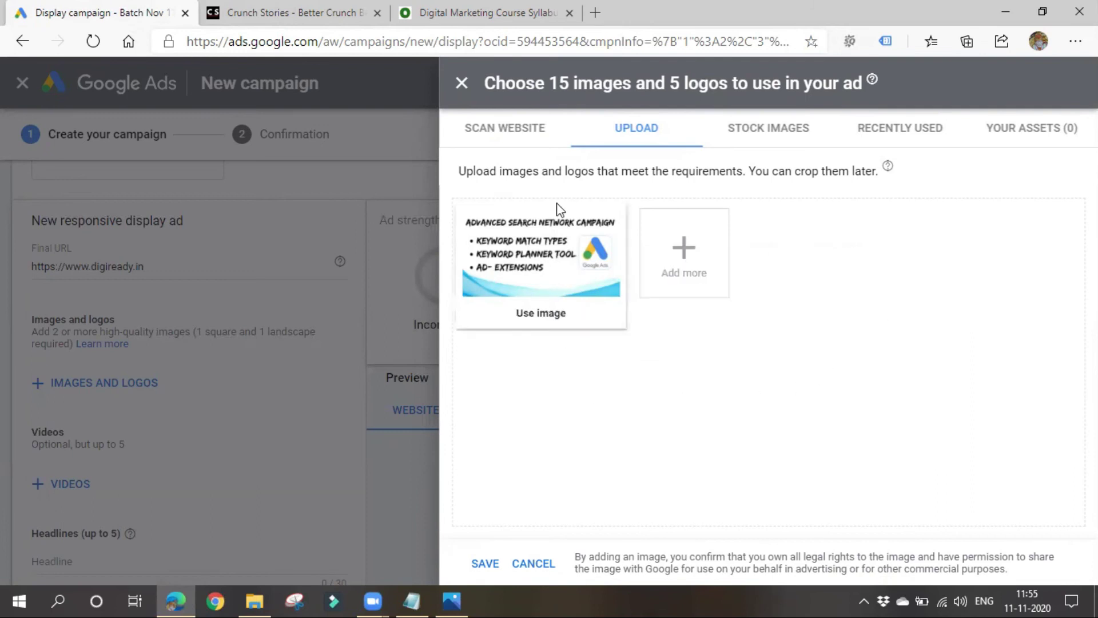
click(553, 261)
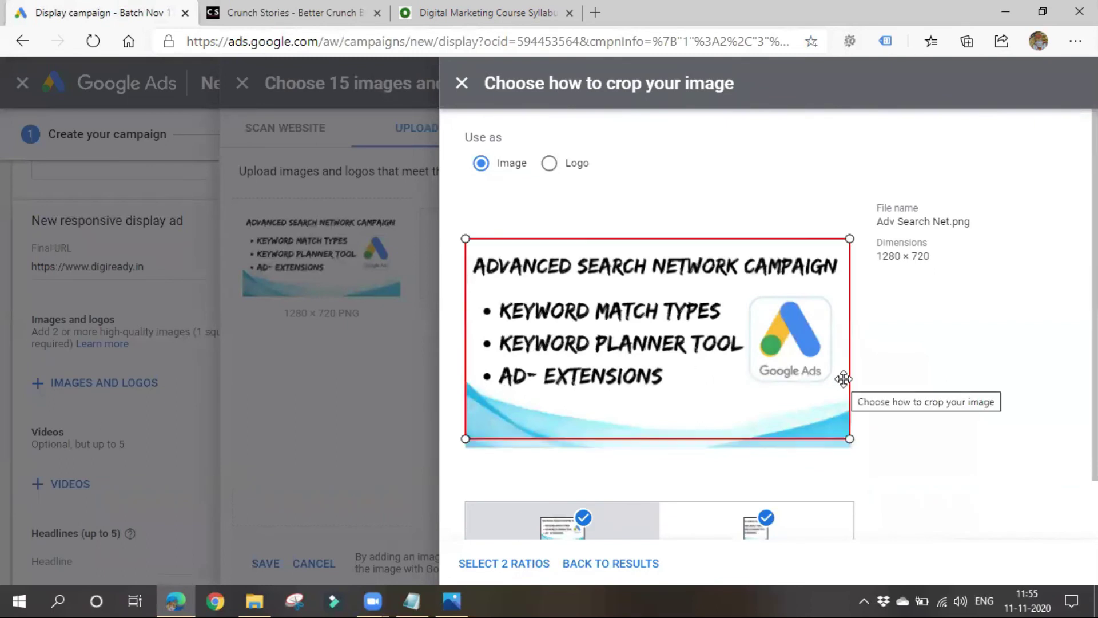
scroll(761, 369, down, 1)
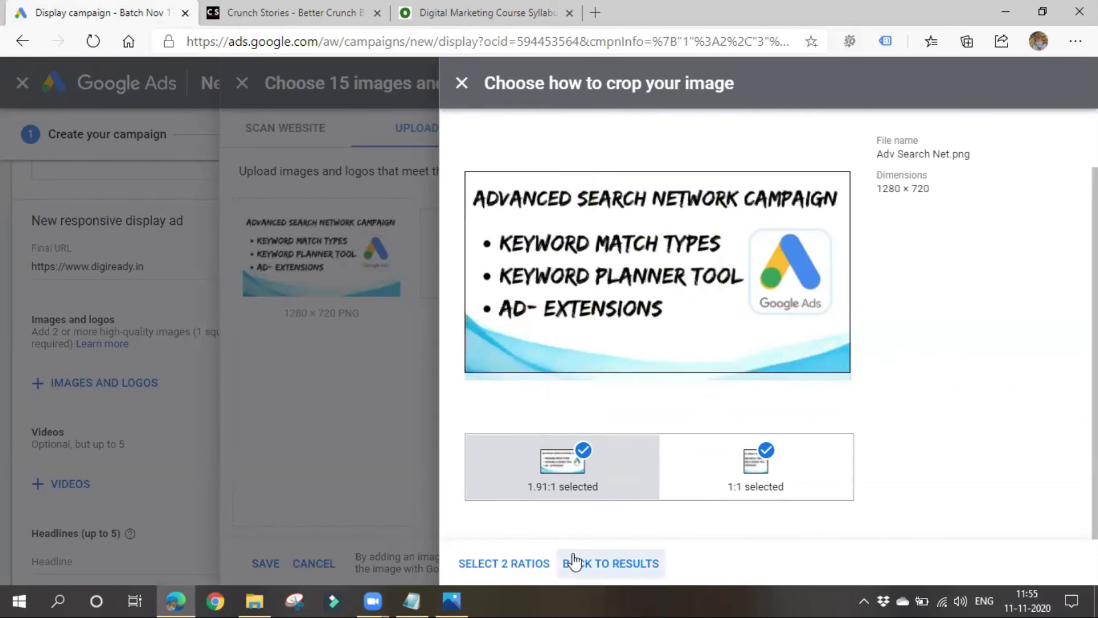
click(505, 563)
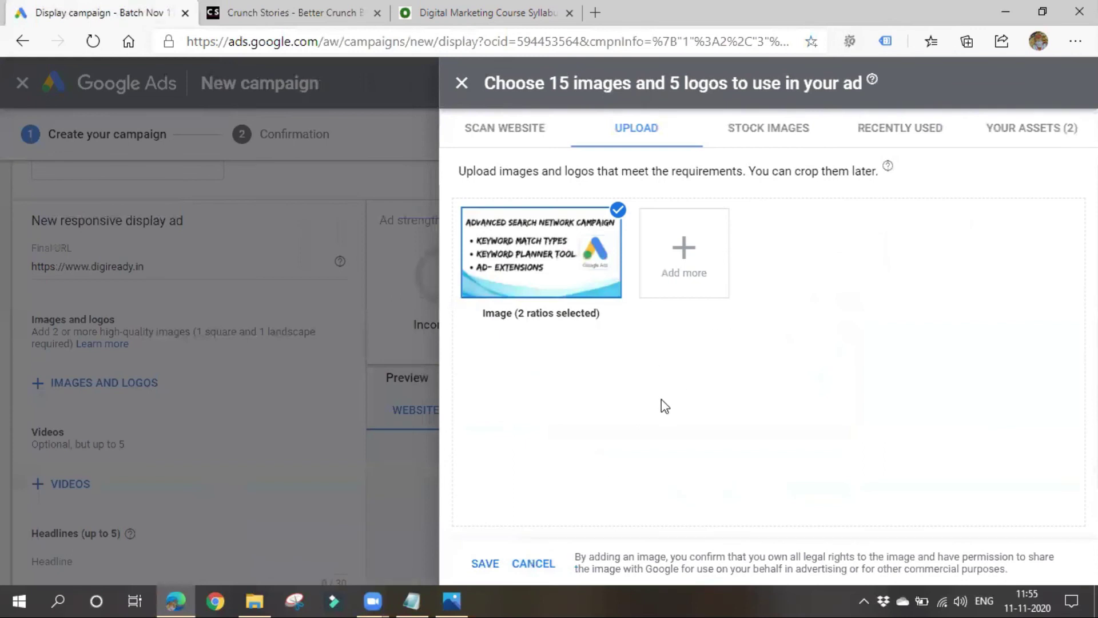
click(496, 563)
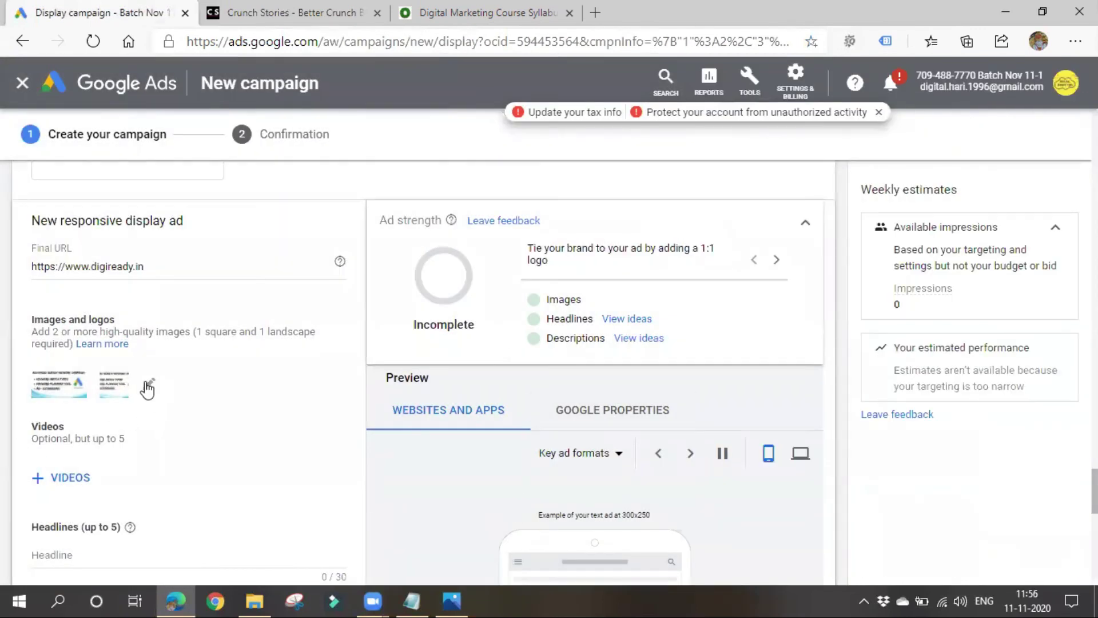
Reopen the ad's images and logos for editing and upload Logo (1).jpeg from the Youtube Thumbnails folder
click(151, 388)
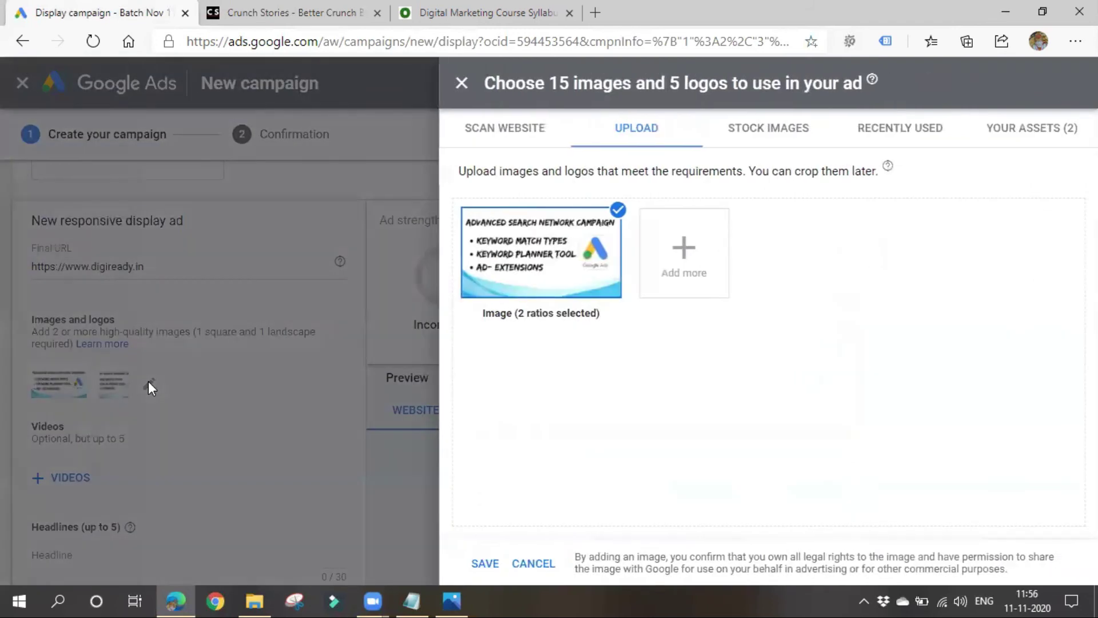
click(725, 252)
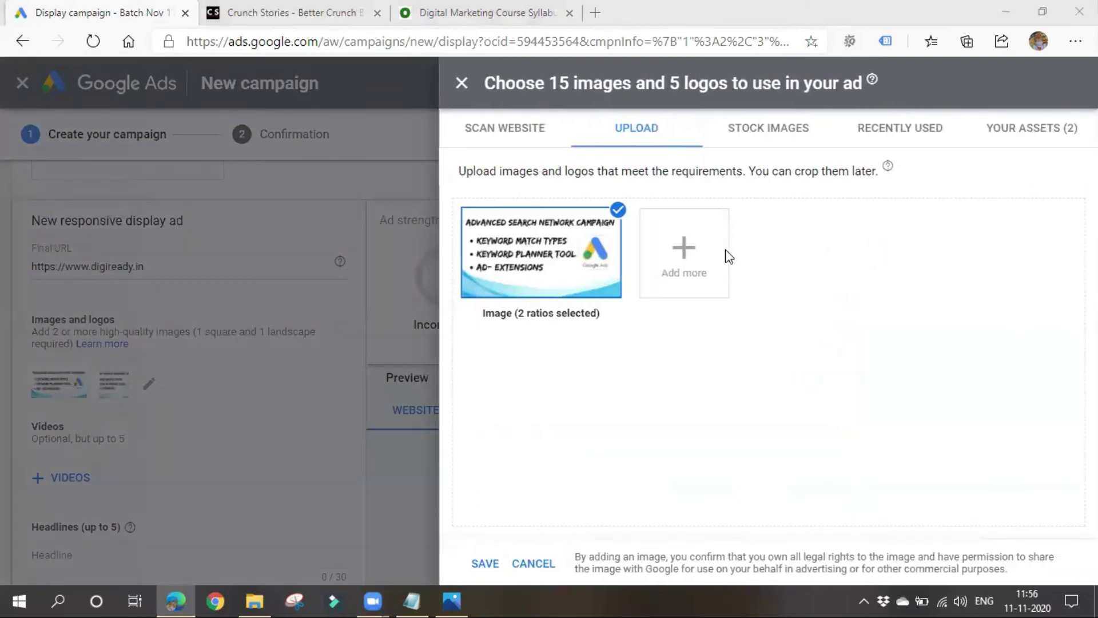
scroll(342, 259, down, 6)
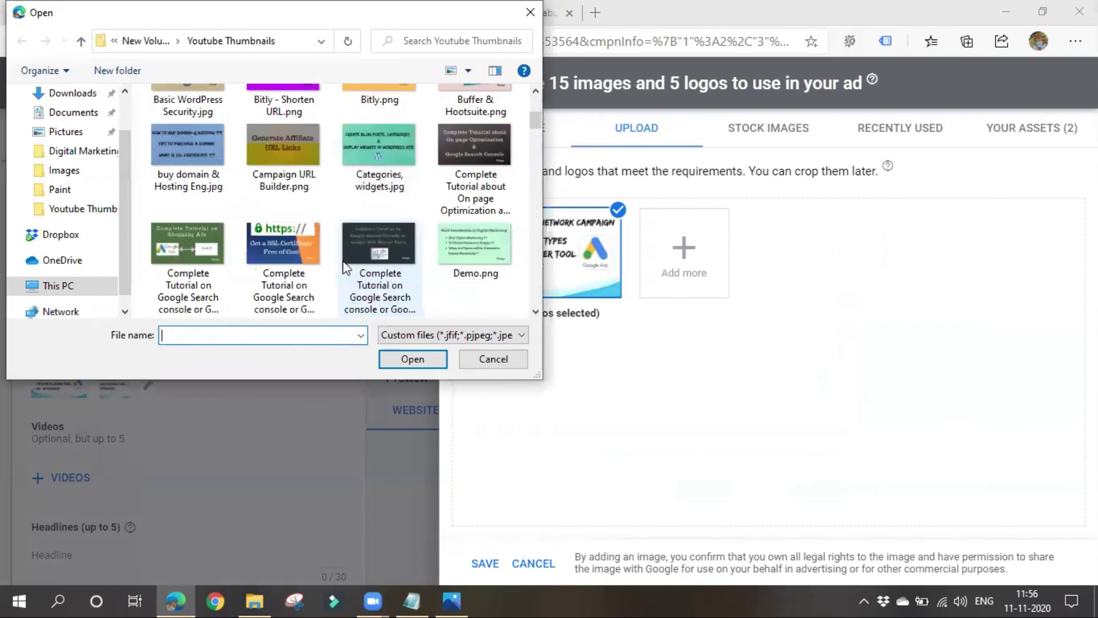
scroll(368, 258, down, 10)
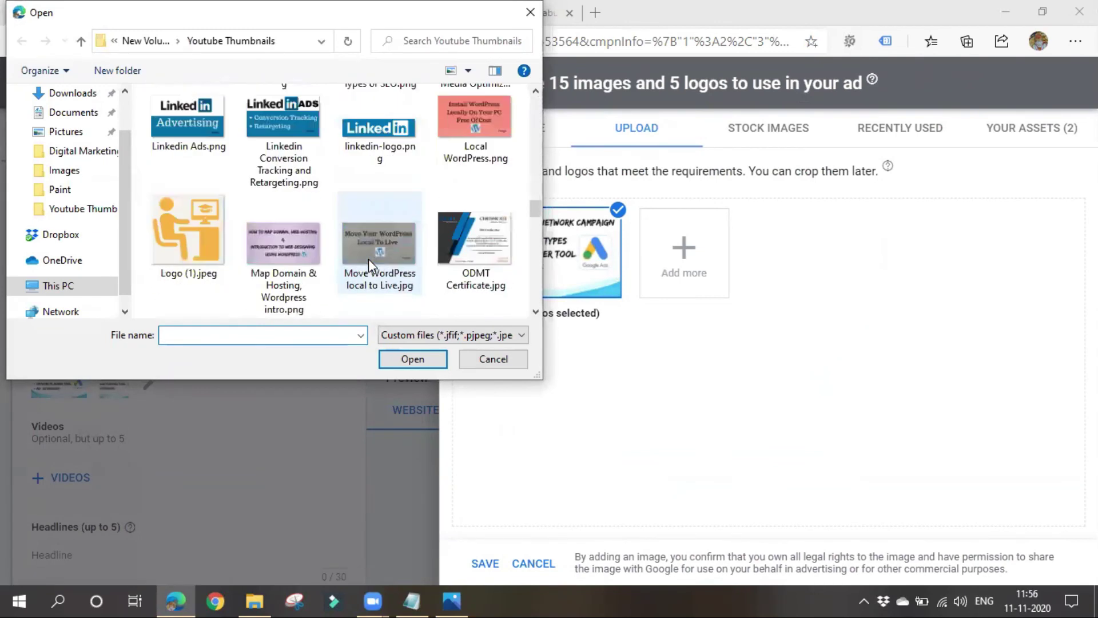
click(189, 126)
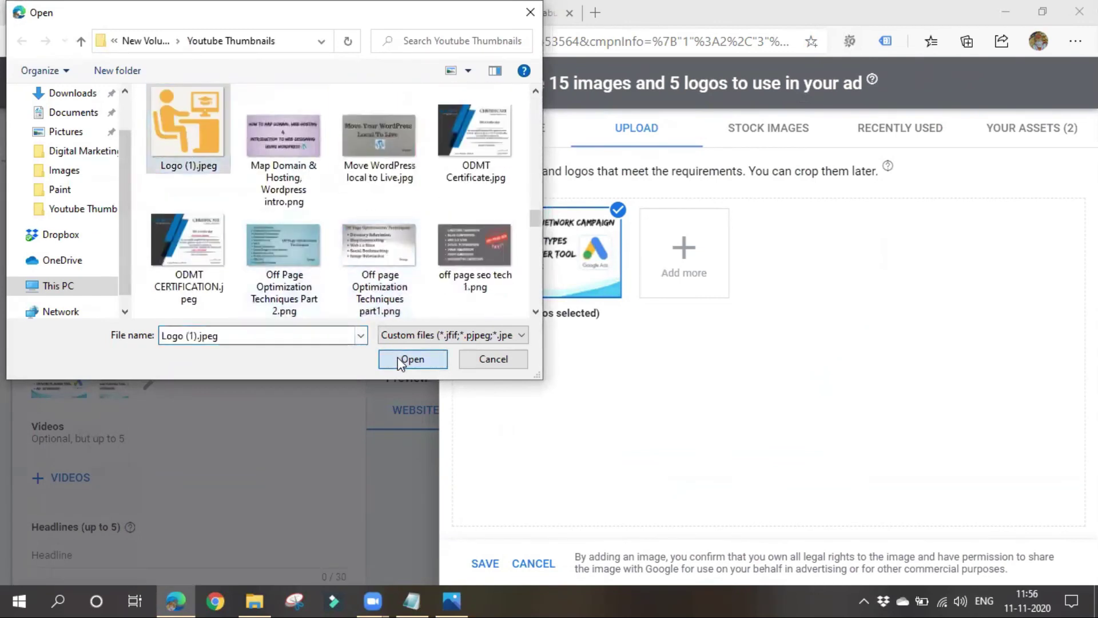
click(401, 359)
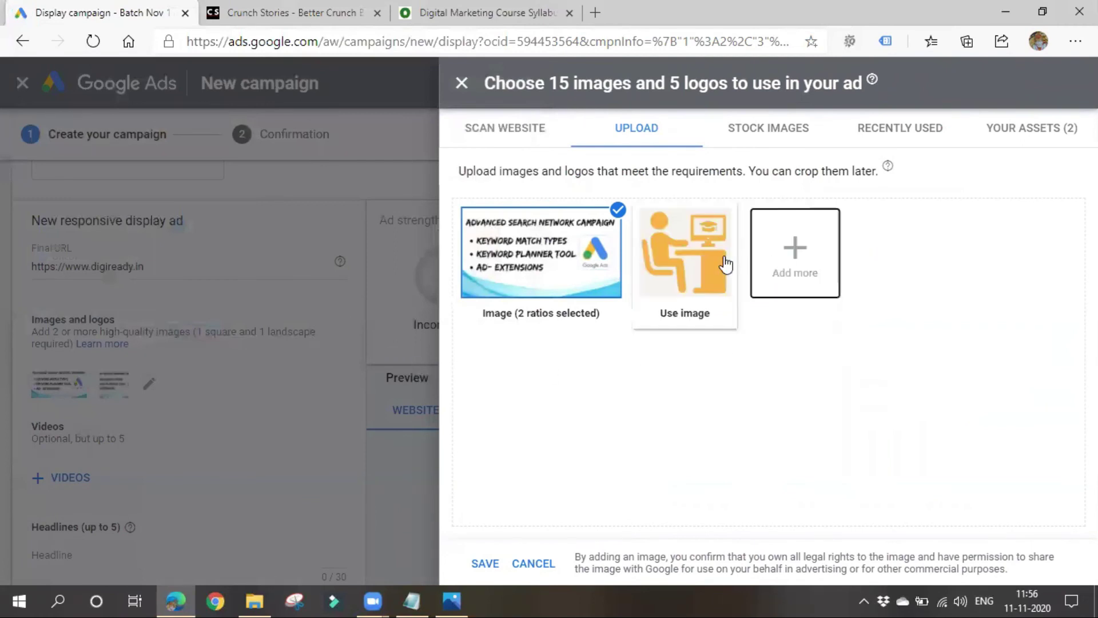
Use Logo (1).jpeg as a logo in the 1:1 ratio and save the ad's image selection
click(712, 267)
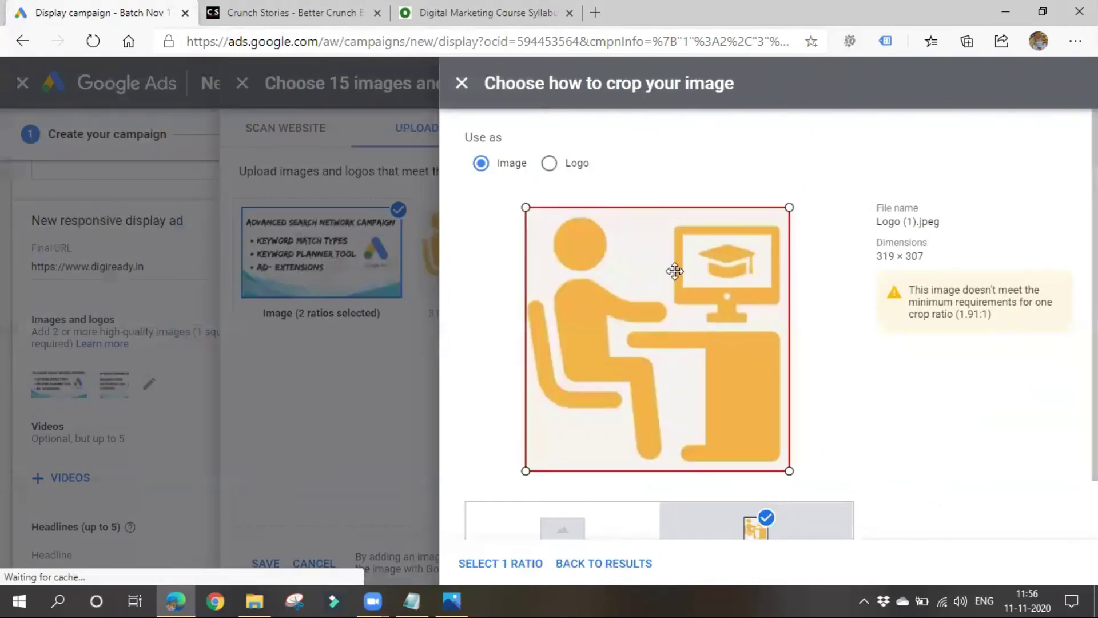
click(550, 164)
scroll(676, 323, down, 1)
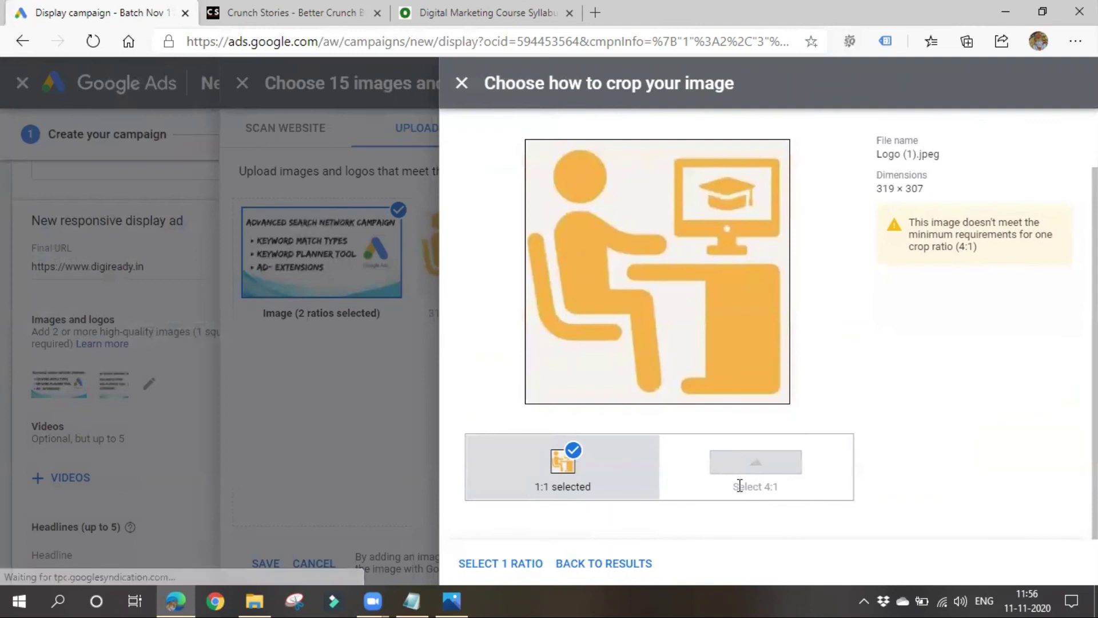
click(517, 562)
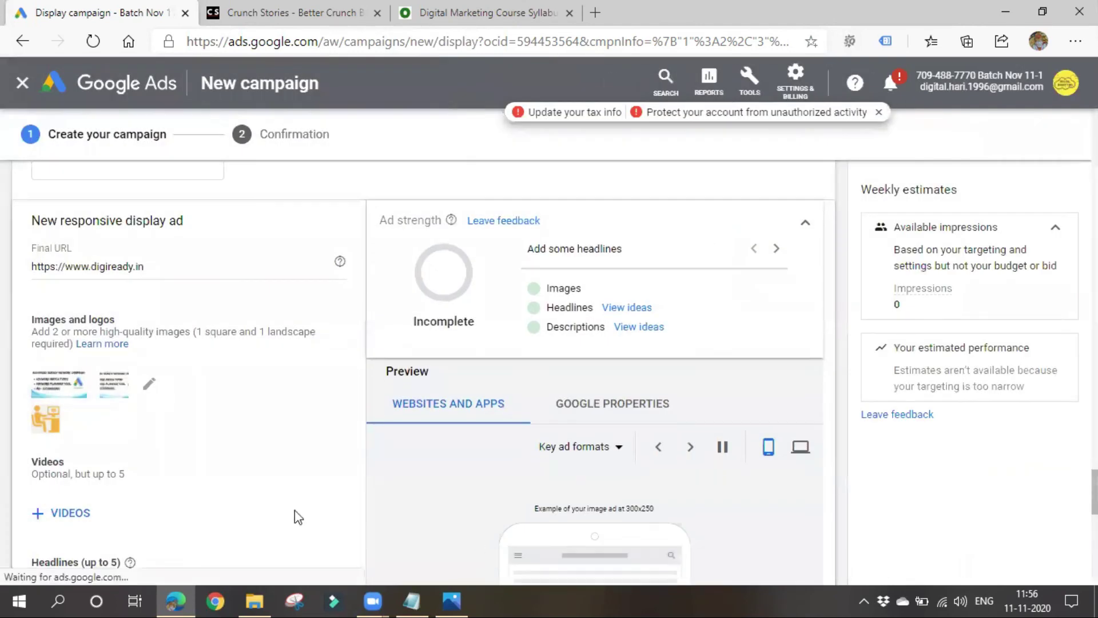
Examine the mobile previews of the responsive display ad across its key ad formats, and check the available preview format options
scroll(166, 384, down, 1)
scroll(461, 323, down, 3)
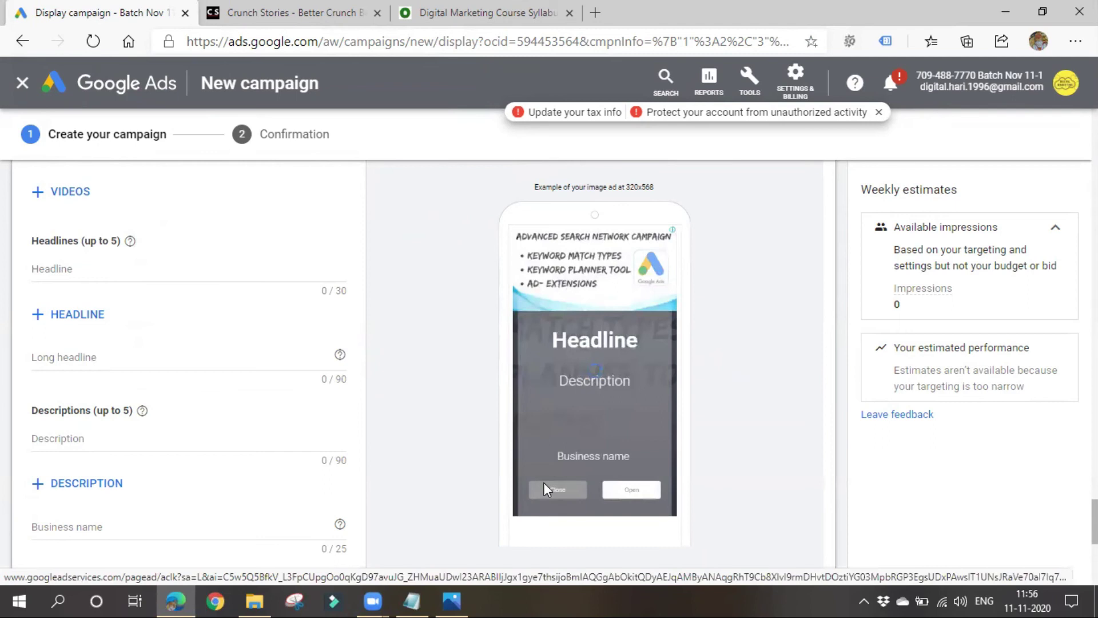
scroll(726, 522, up, 1)
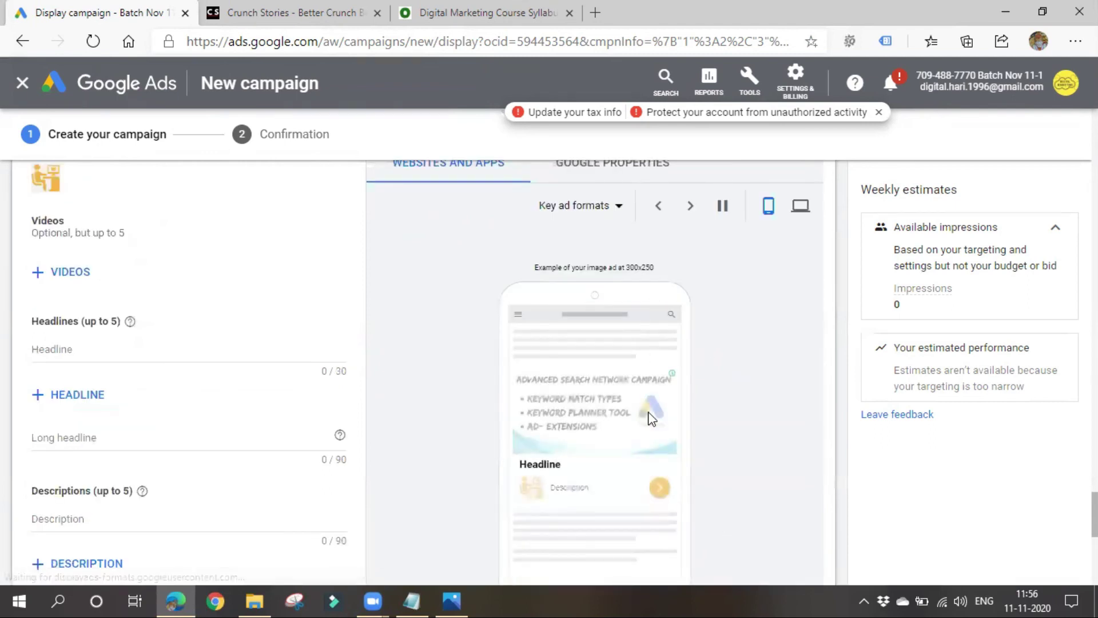
scroll(671, 407, up, 1)
scroll(673, 413, up, 1)
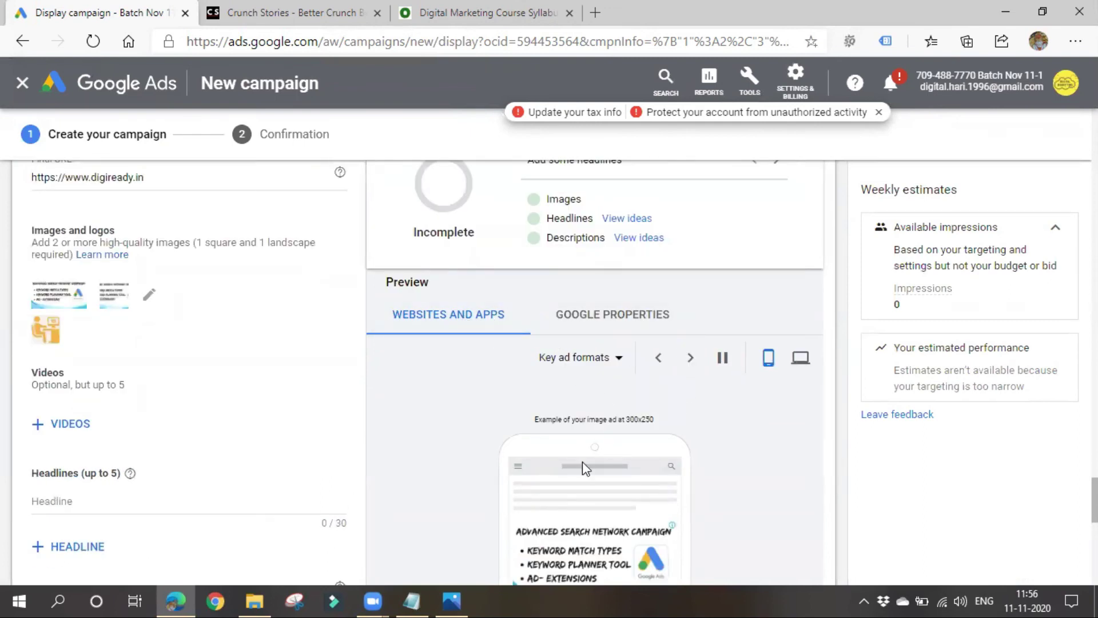
scroll(582, 463, down, 1)
click(691, 277)
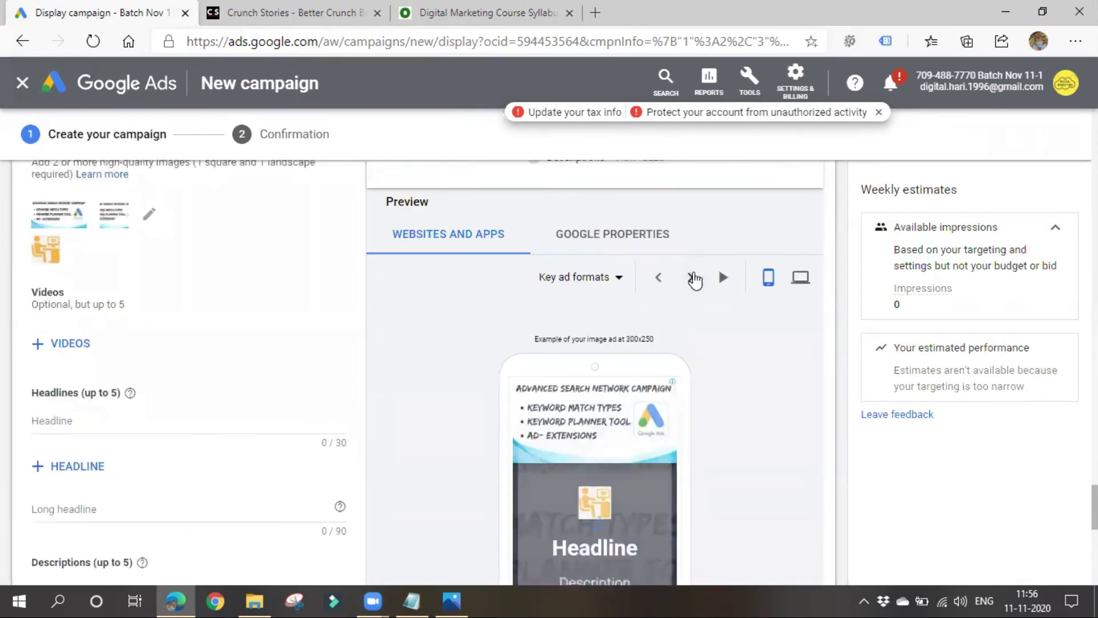
click(693, 278)
scroll(686, 344, down, 2)
scroll(720, 297, up, 2)
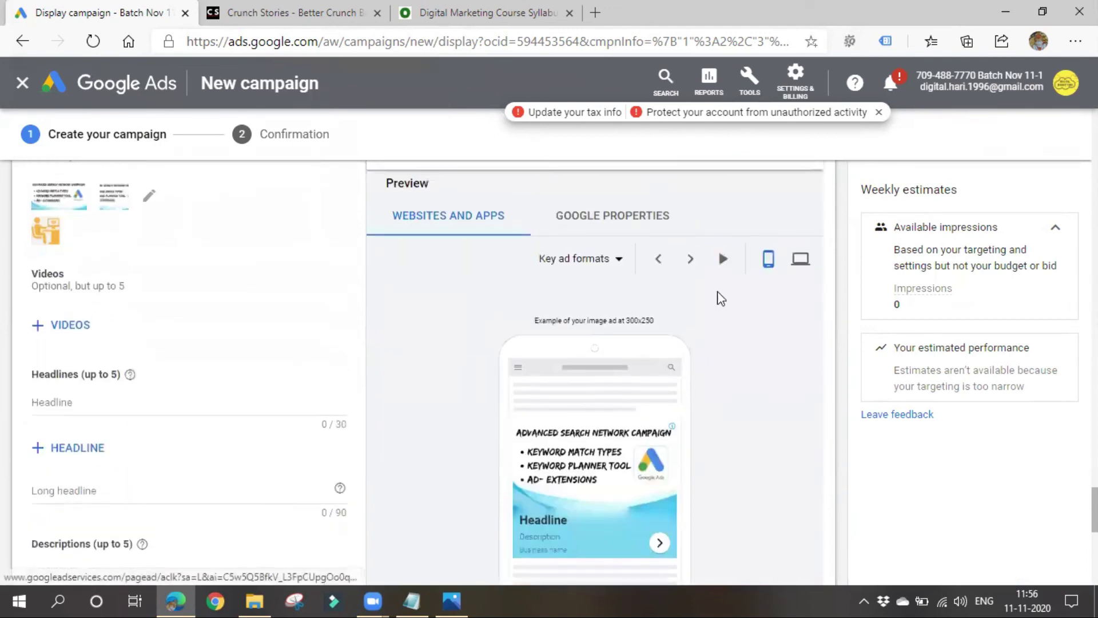
click(690, 259)
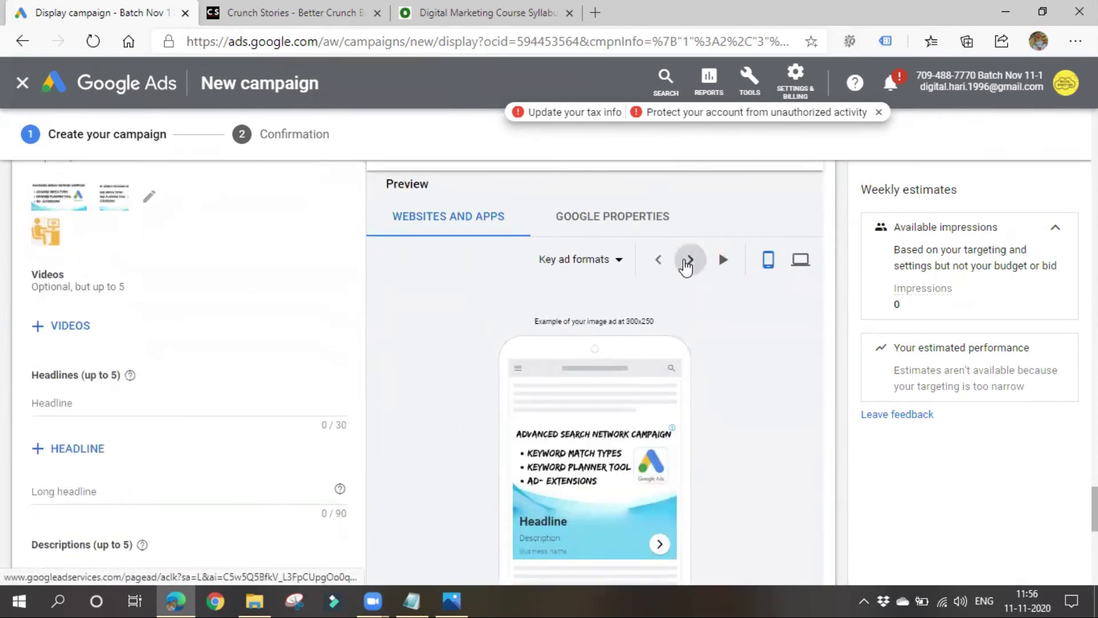
click(617, 264)
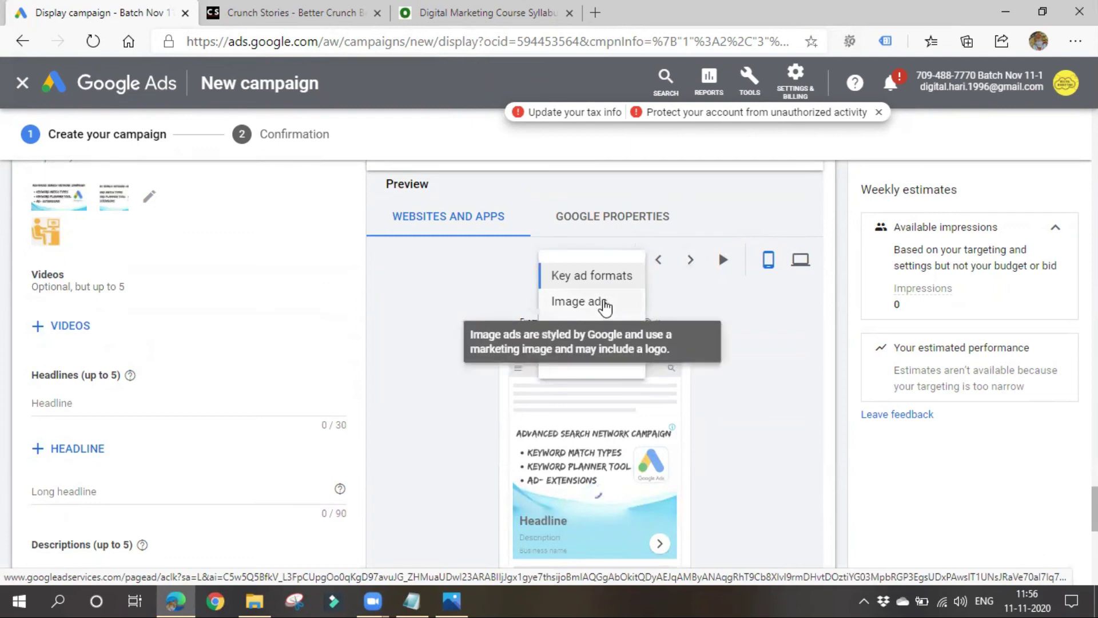
click(741, 335)
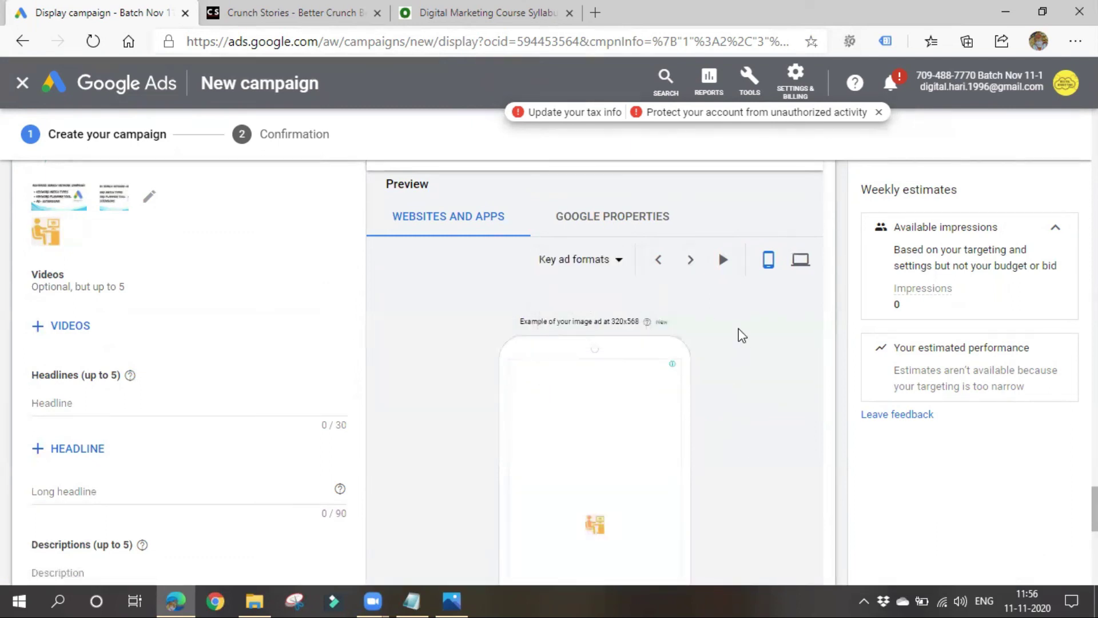
Compare the desktop previews of the ad's image, native and text formats, and return to the mobile preview
click(800, 259)
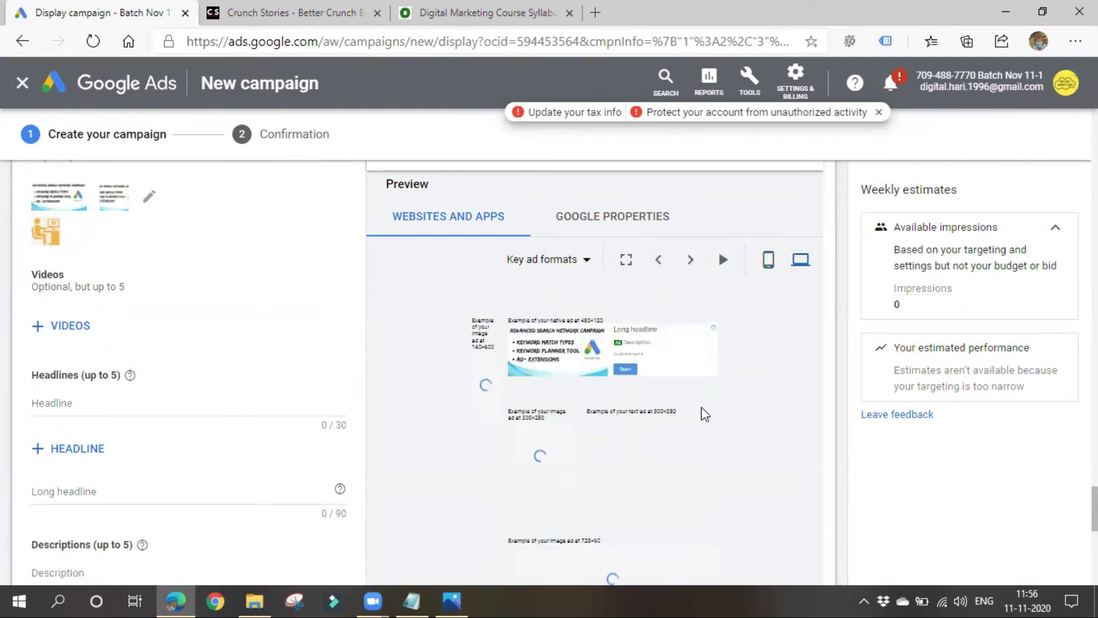
scroll(703, 409, down, 2)
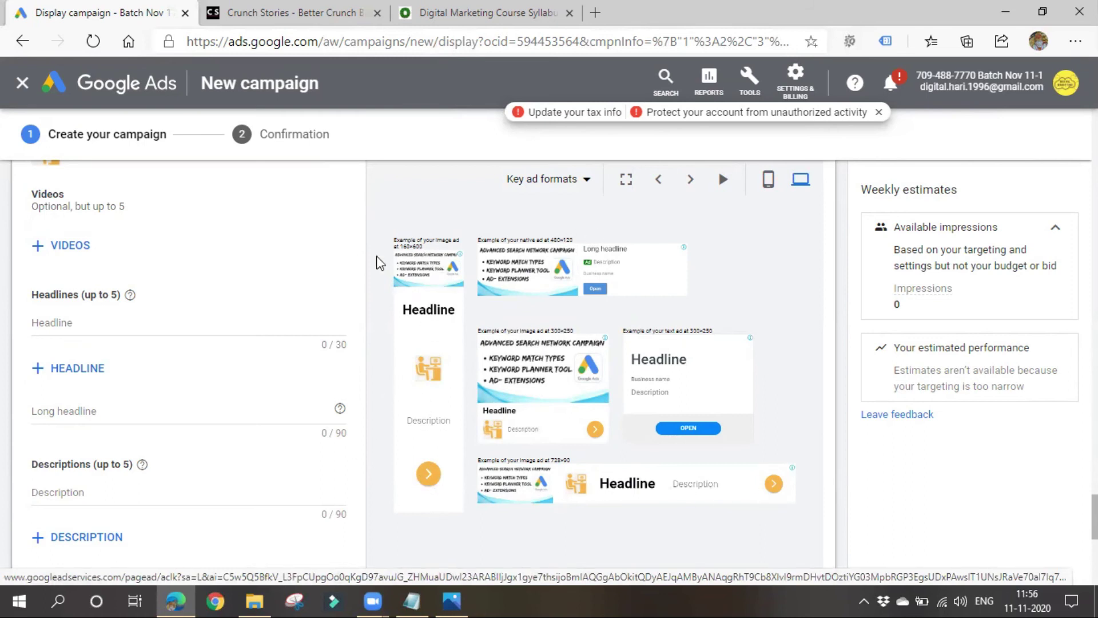
scroll(498, 507, up, 6)
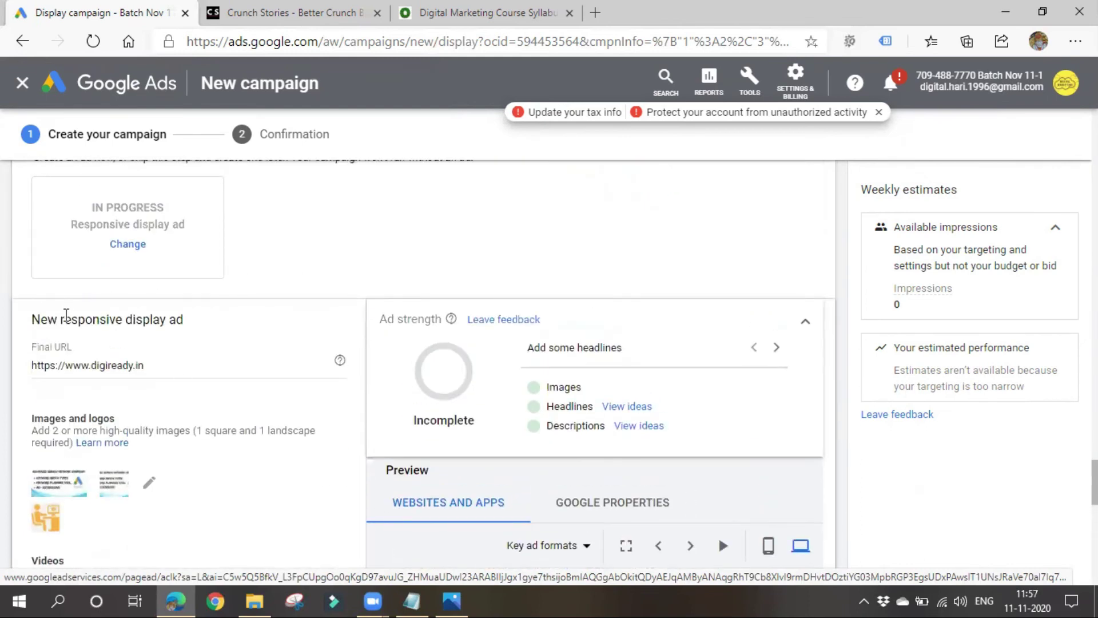
scroll(565, 439, down, 5)
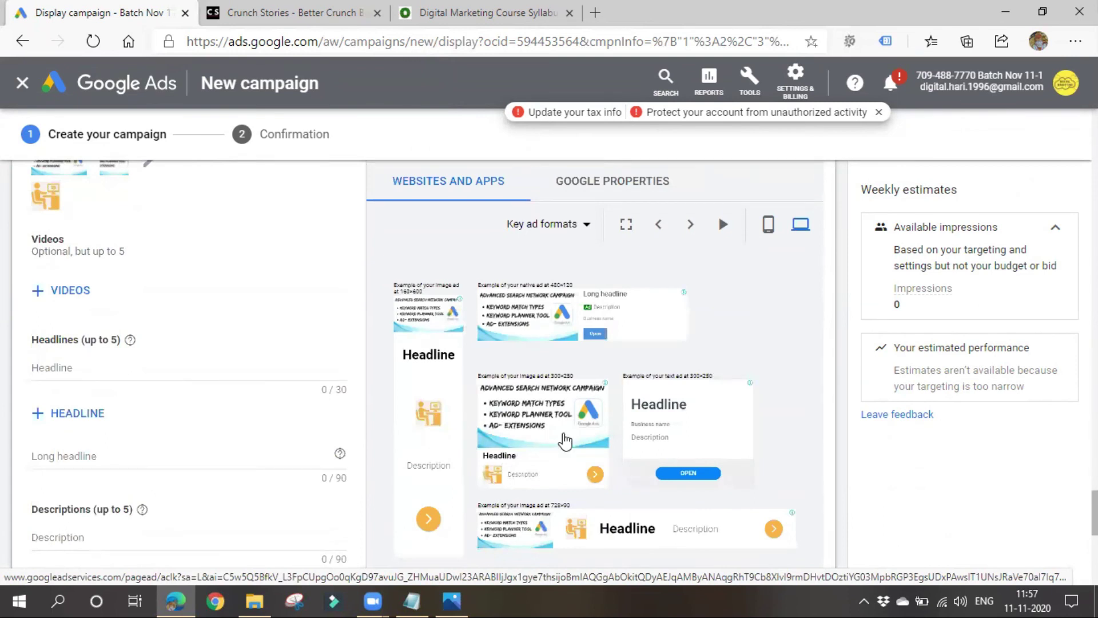
scroll(565, 441, up, 5)
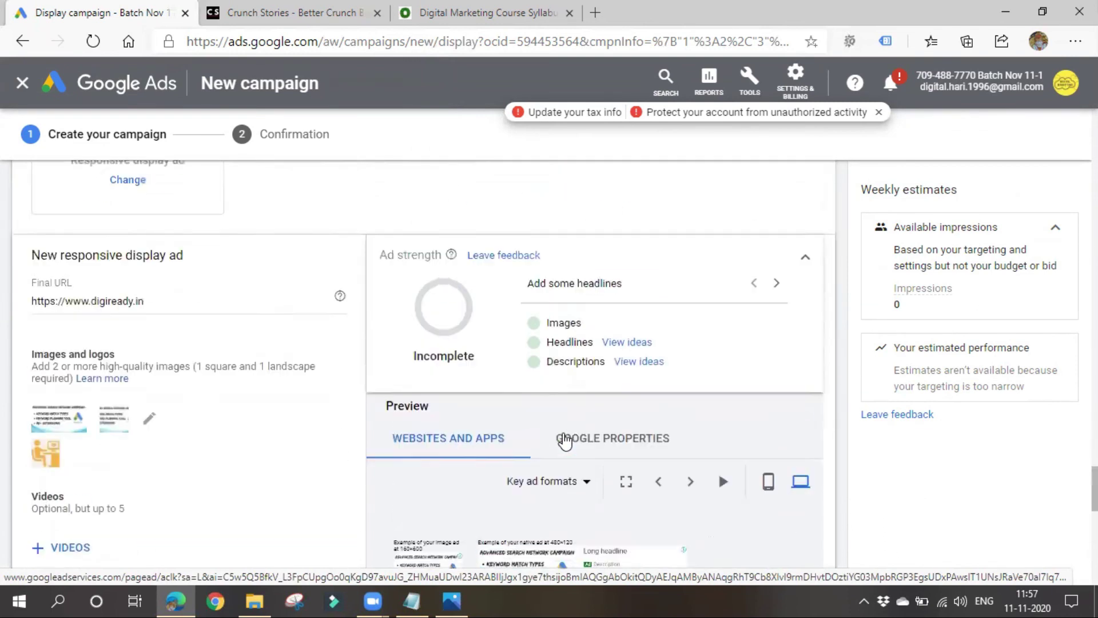
scroll(565, 441, down, 2)
click(768, 349)
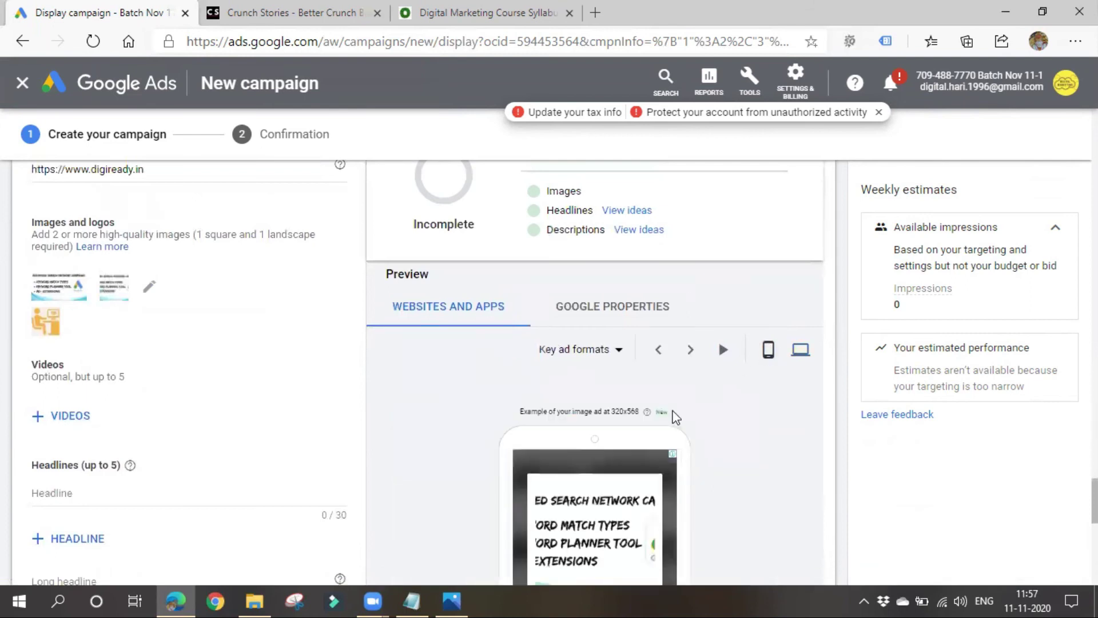
scroll(572, 366, down, 4)
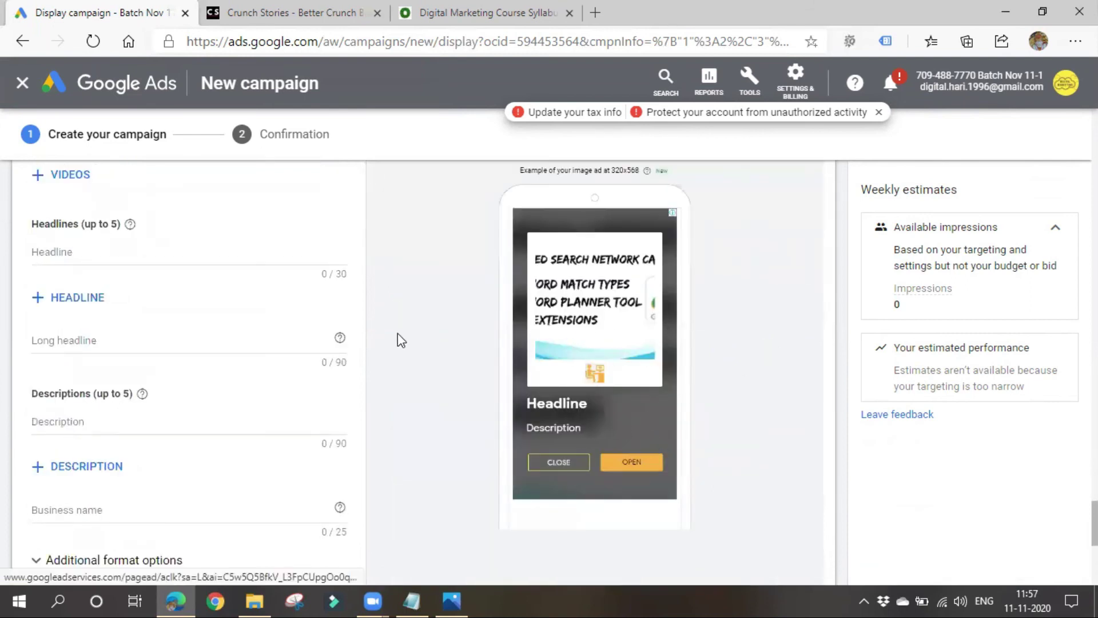
Set the ad's first headline to the suggested idea "Digital marketing"
scroll(149, 306, up, 3)
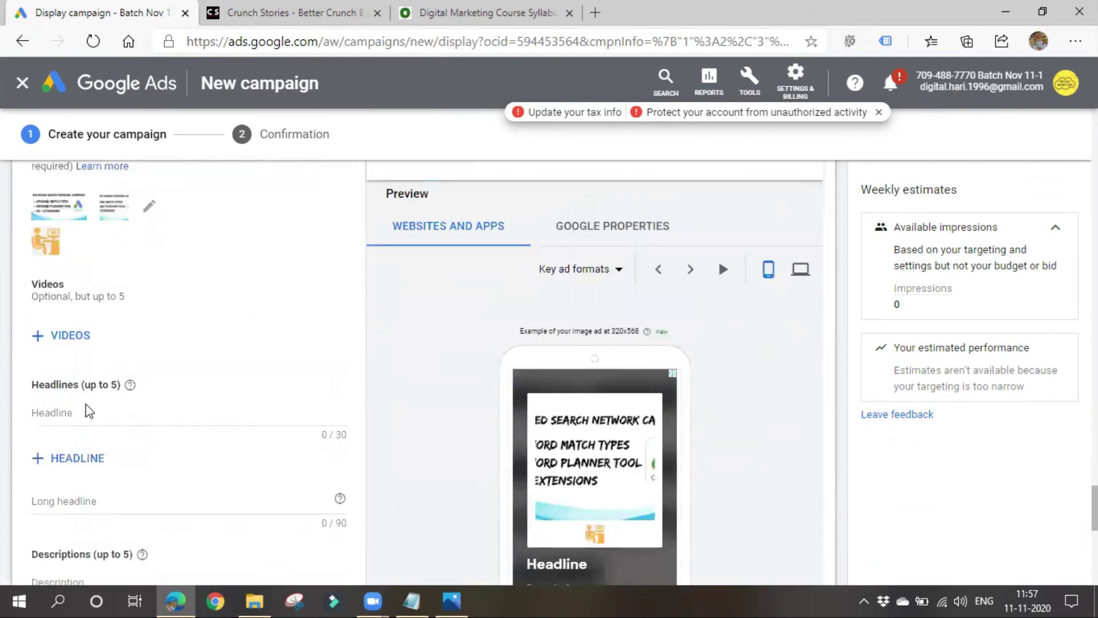
click(97, 412)
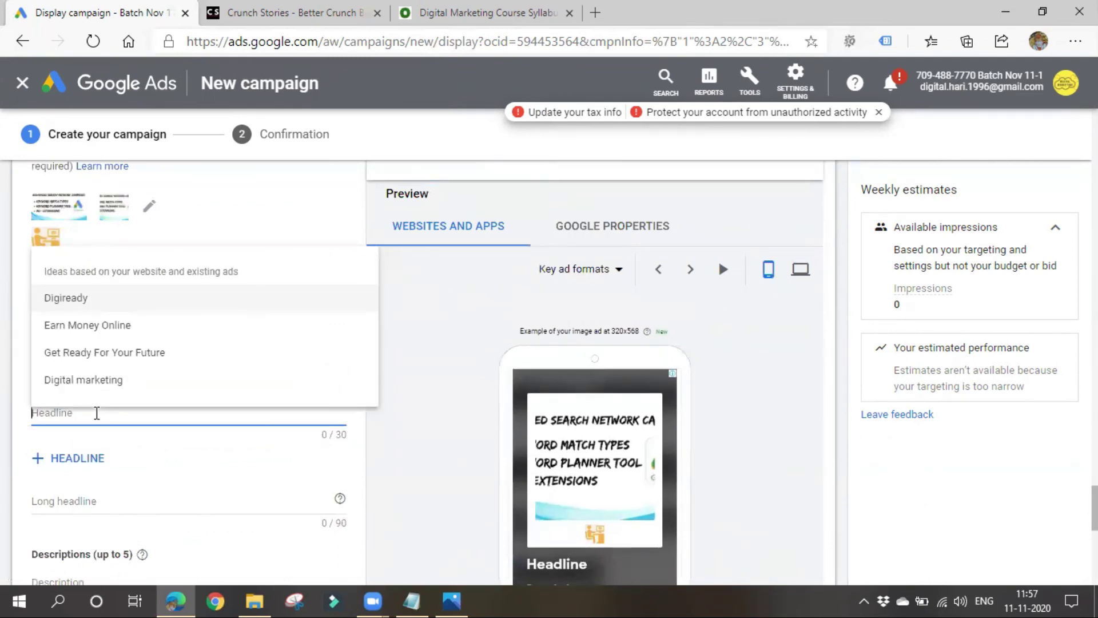
click(110, 387)
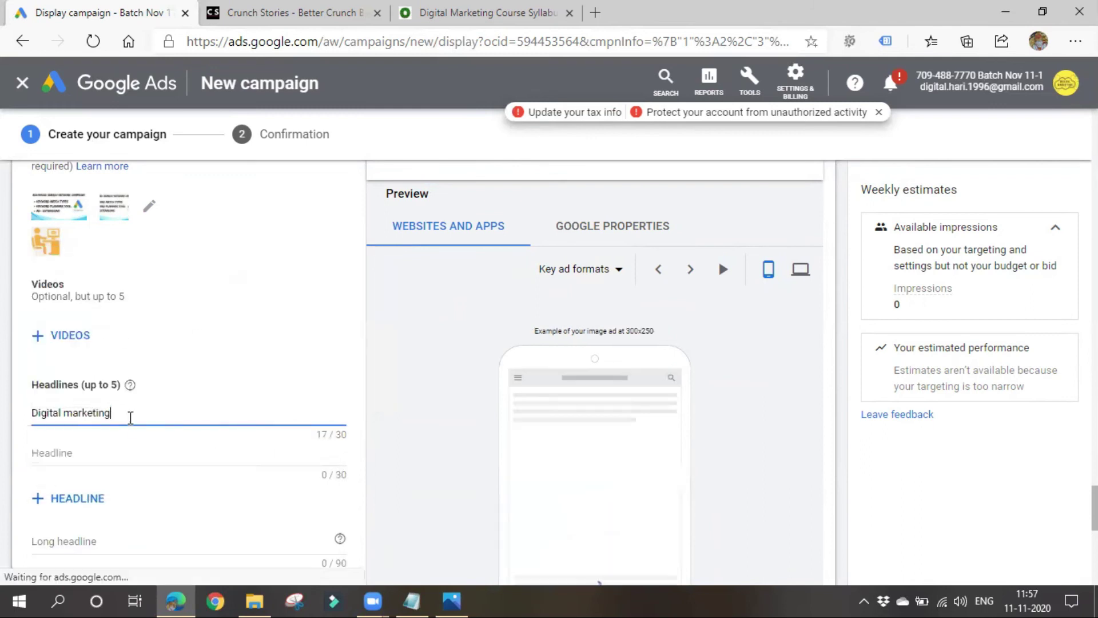
Extend the first headline to "Digital marketing Training" and set the second headline to "Learn Online"
text(Training)
click(138, 463)
text(Learn Online)
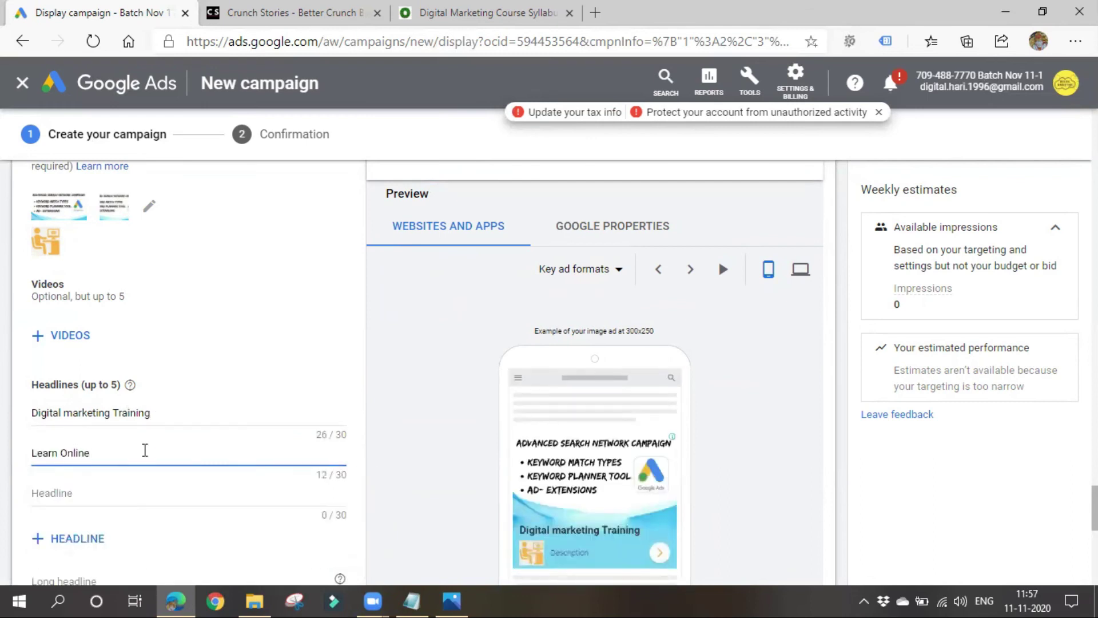
Set the ad's first description to "Learn Digital Marketing and promote your Business"
scroll(137, 458, down, 3)
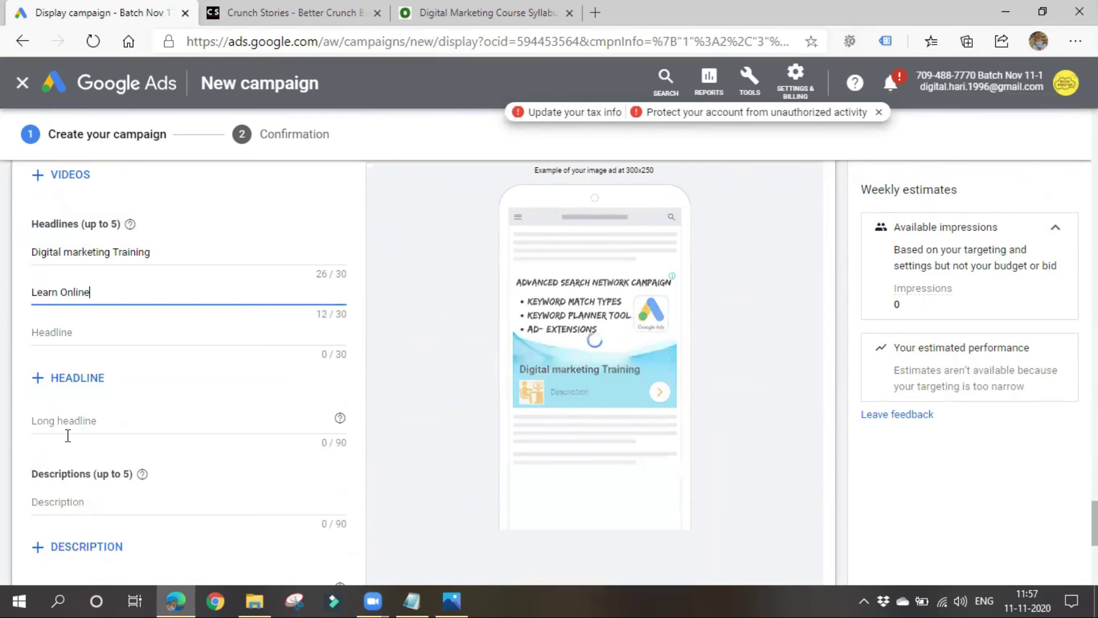
click(123, 420)
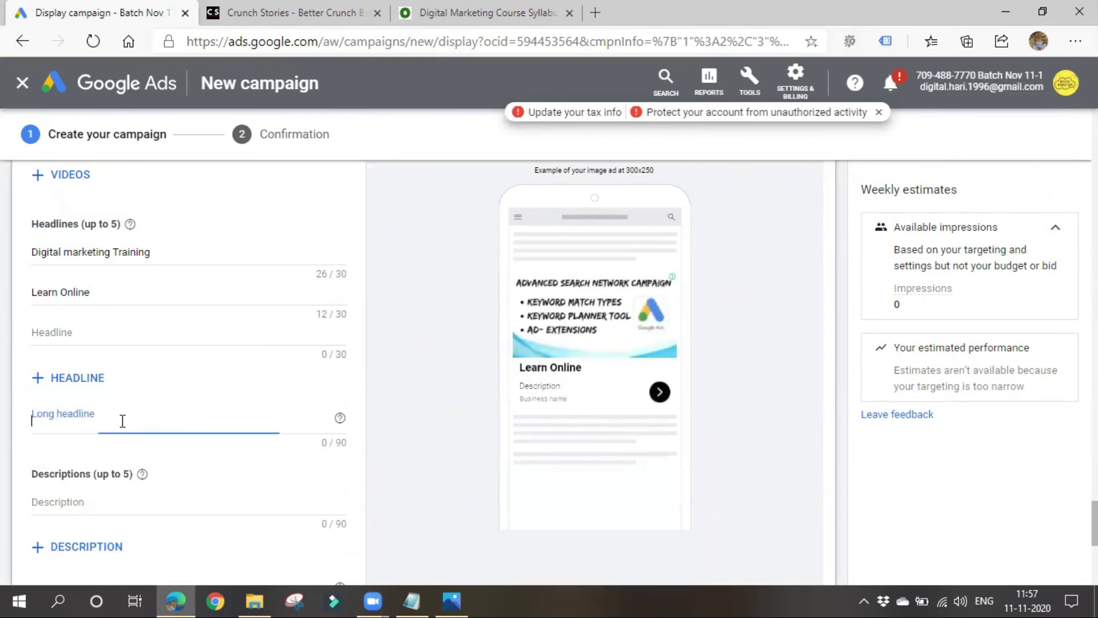
right_click(124, 420)
click(98, 417)
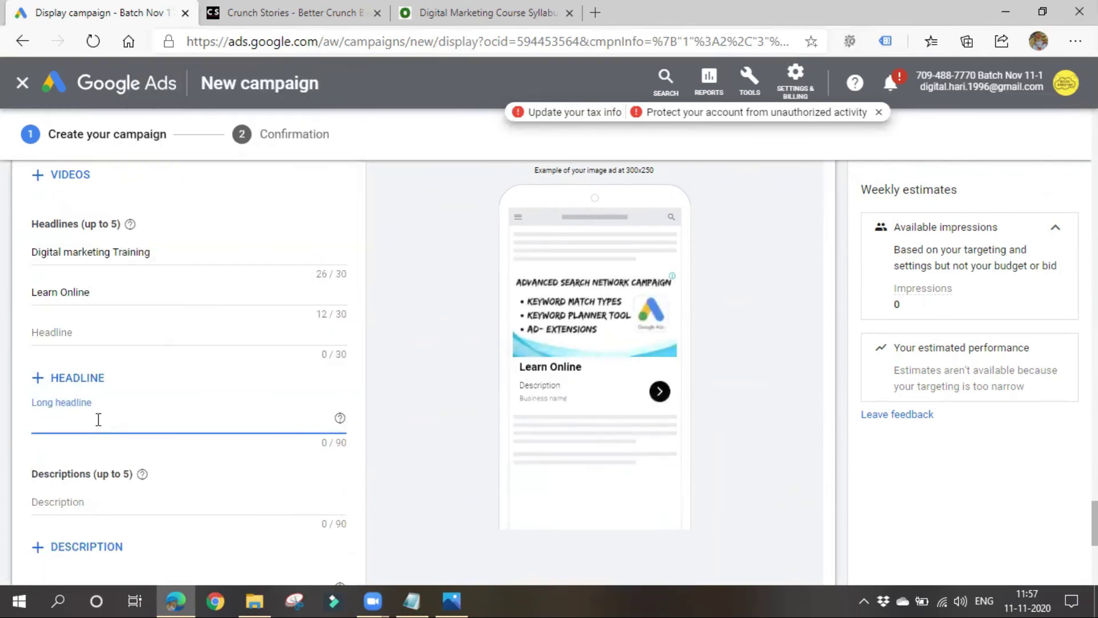
click(116, 503)
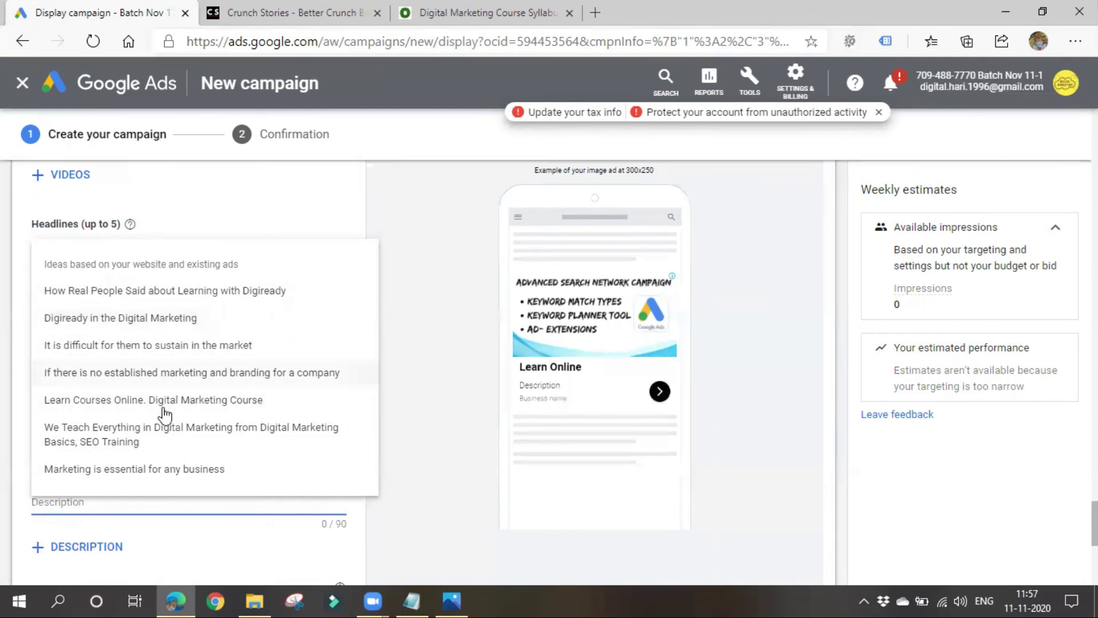
text(Learn Digital Marketing and promote)
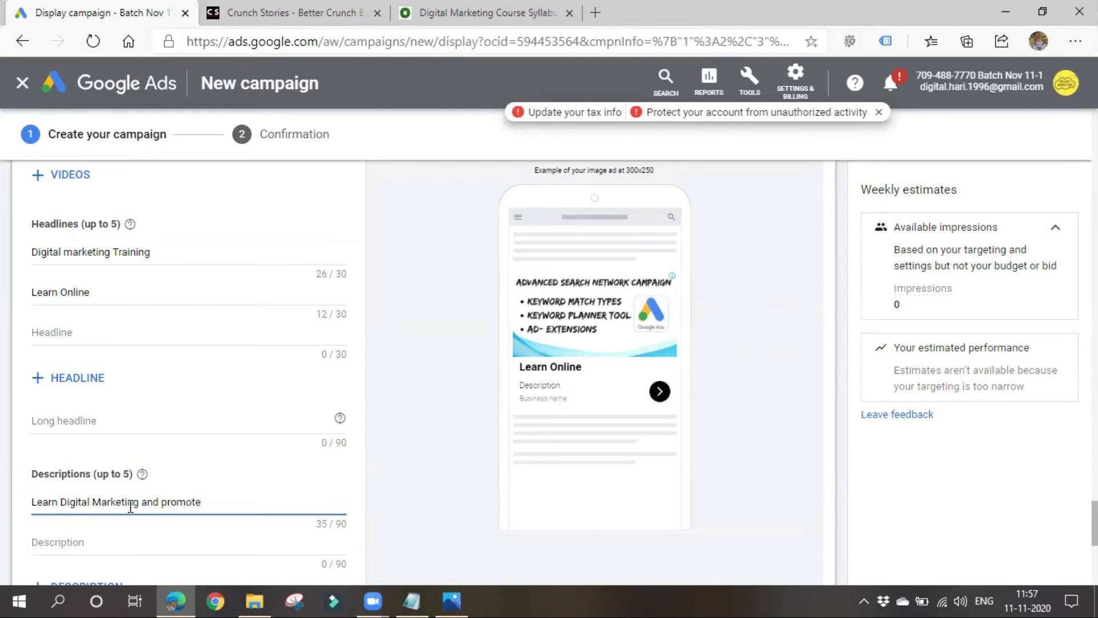
text(yoyr)
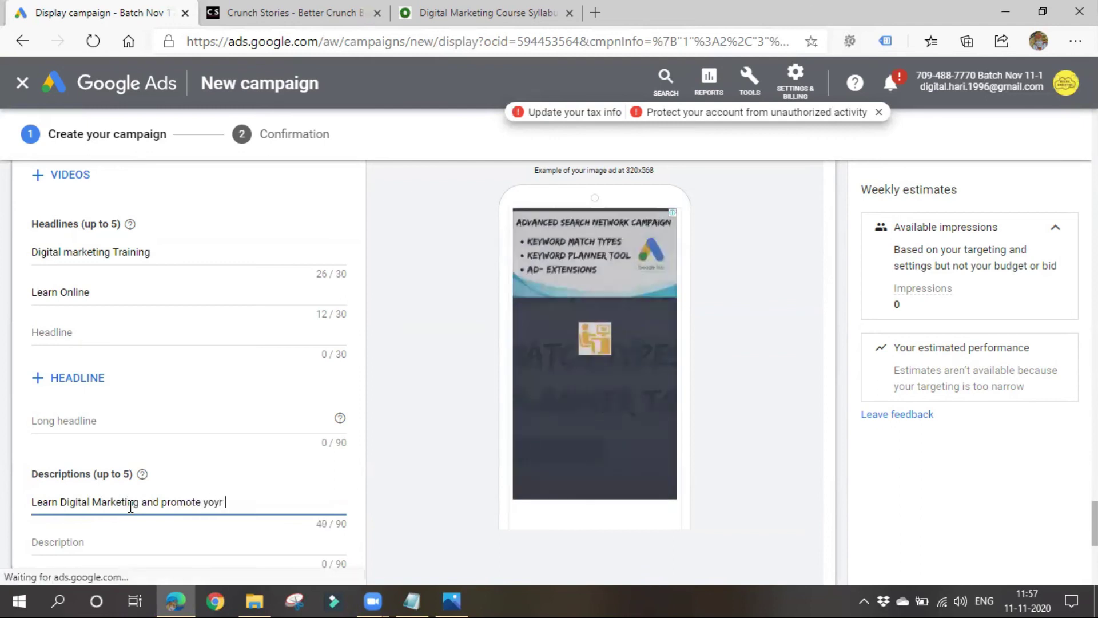
text(Business)
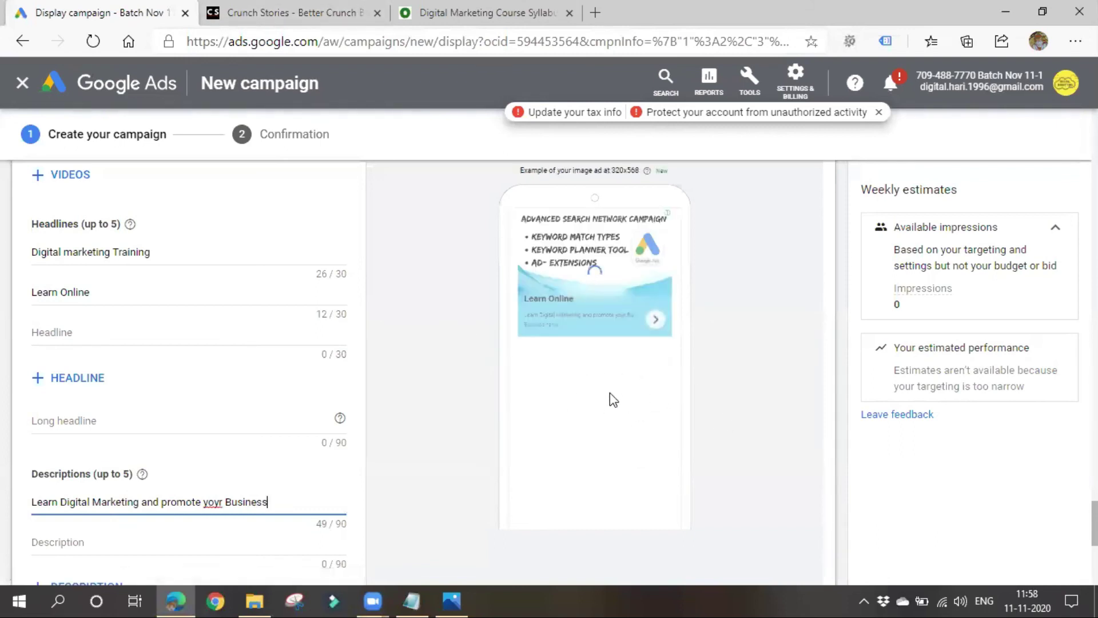
scroll(235, 491, down, 1)
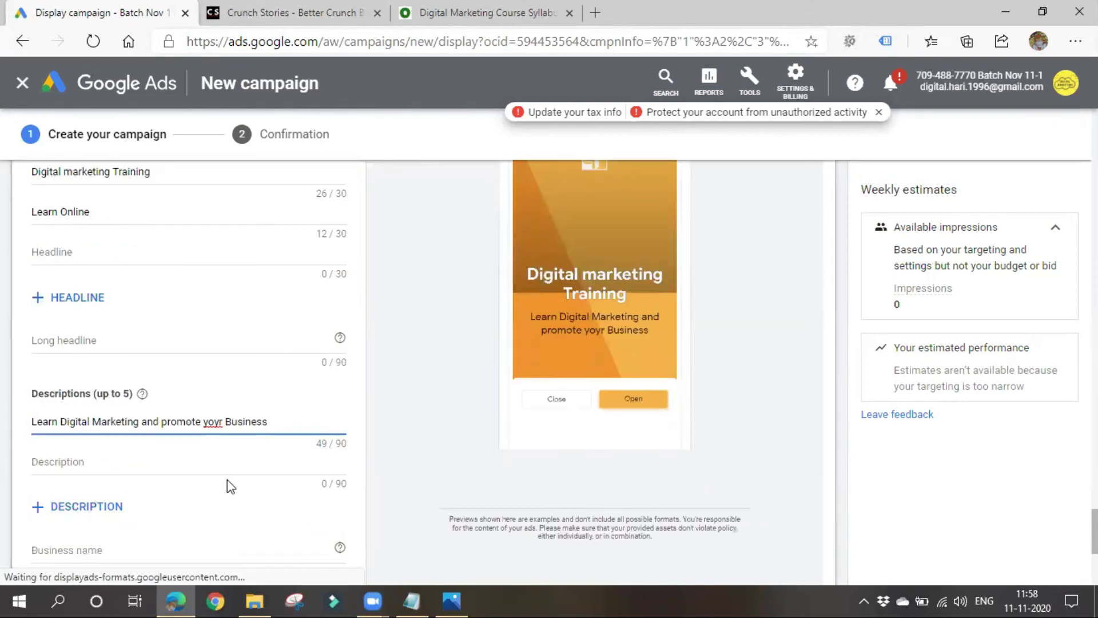
click(223, 421)
key(BackSpace)
key(BackSpace)
text(ur)
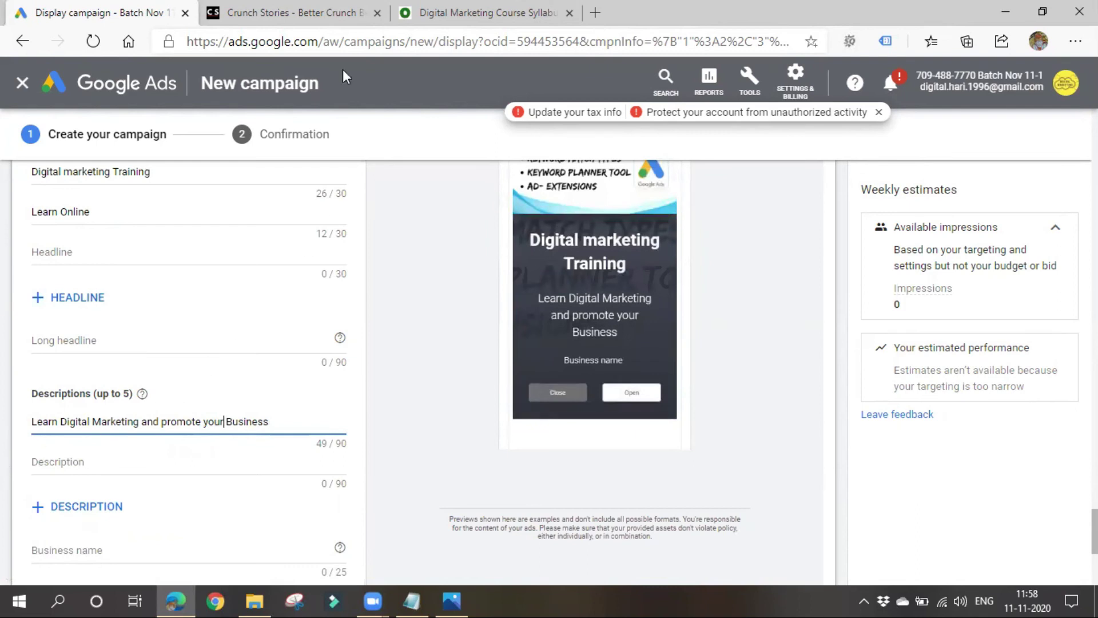
Examine the display ads placed on the Crunch Stories homepage and return to the Google Ads campaign setup
click(294, 23)
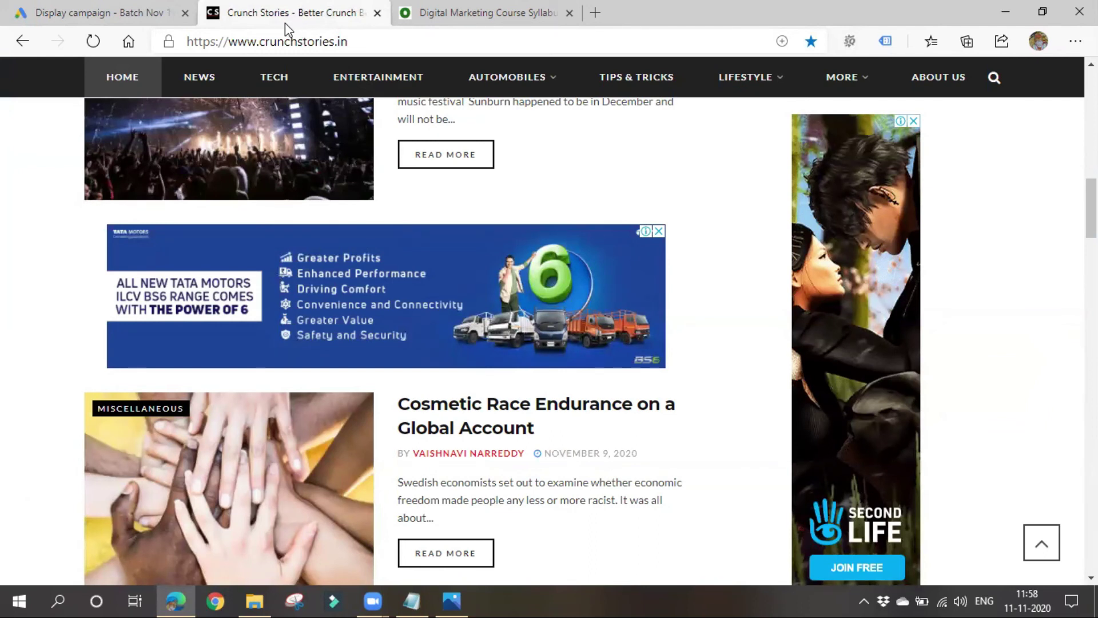
scroll(255, 522, up, 5)
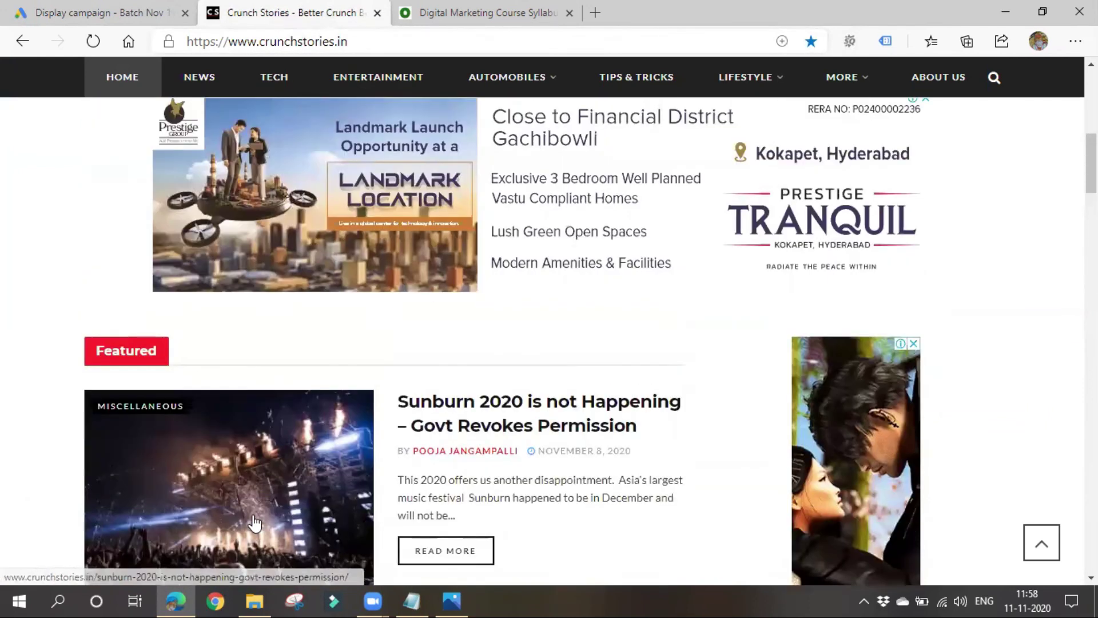
scroll(254, 521, up, 7)
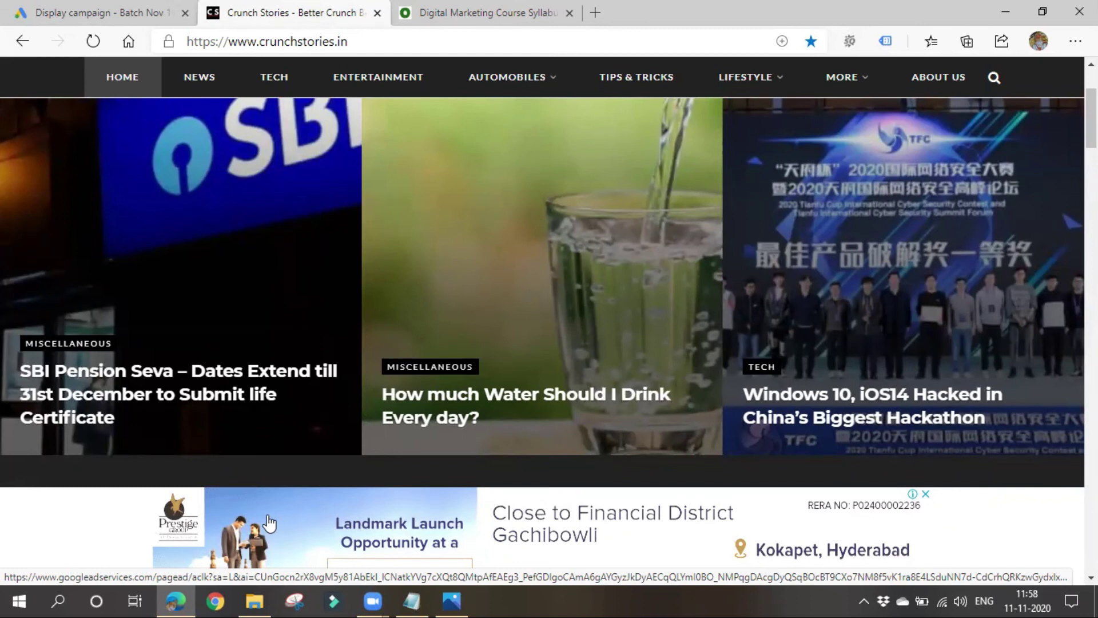
scroll(269, 522, down, 3)
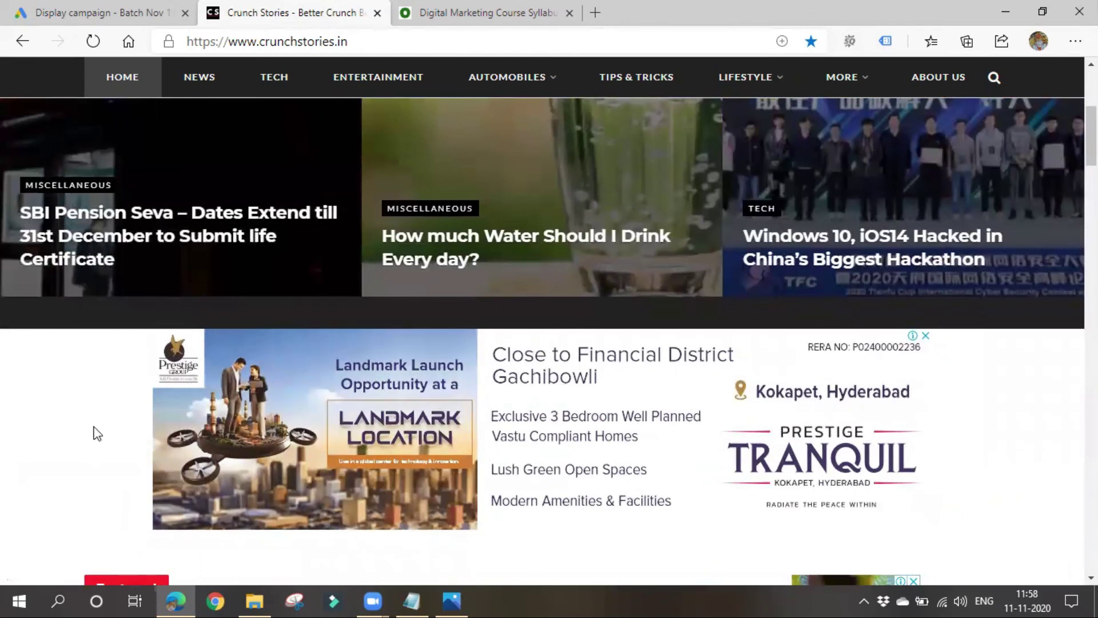
scroll(229, 360, down, 3)
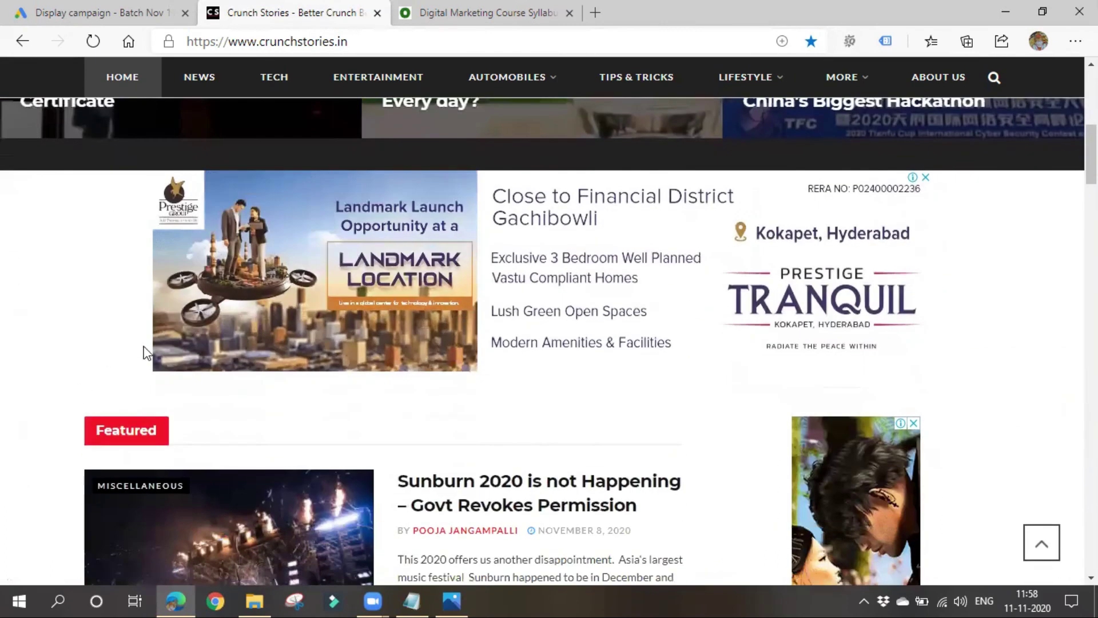
click(110, 8)
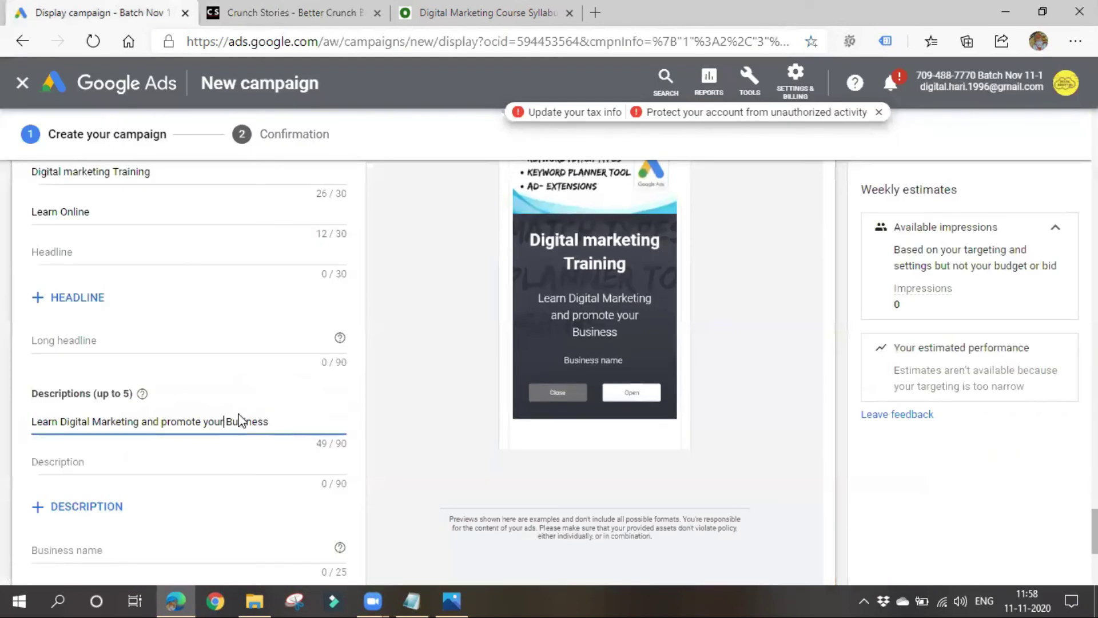
Set the ad's business name to the saved entry "Digiready"
scroll(158, 370, down, 3)
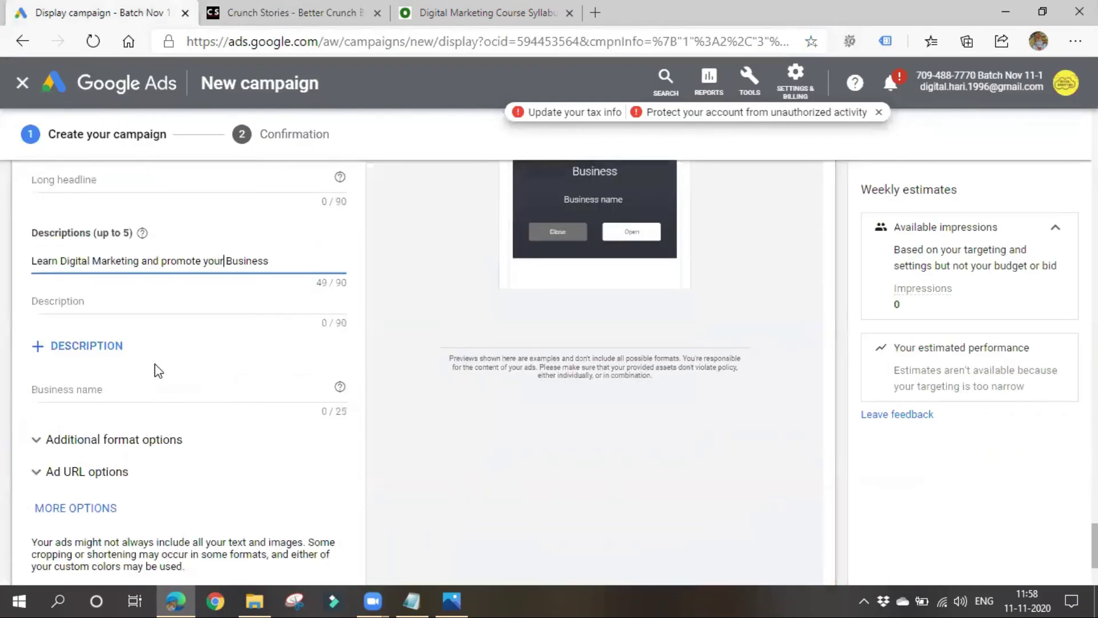
click(145, 391)
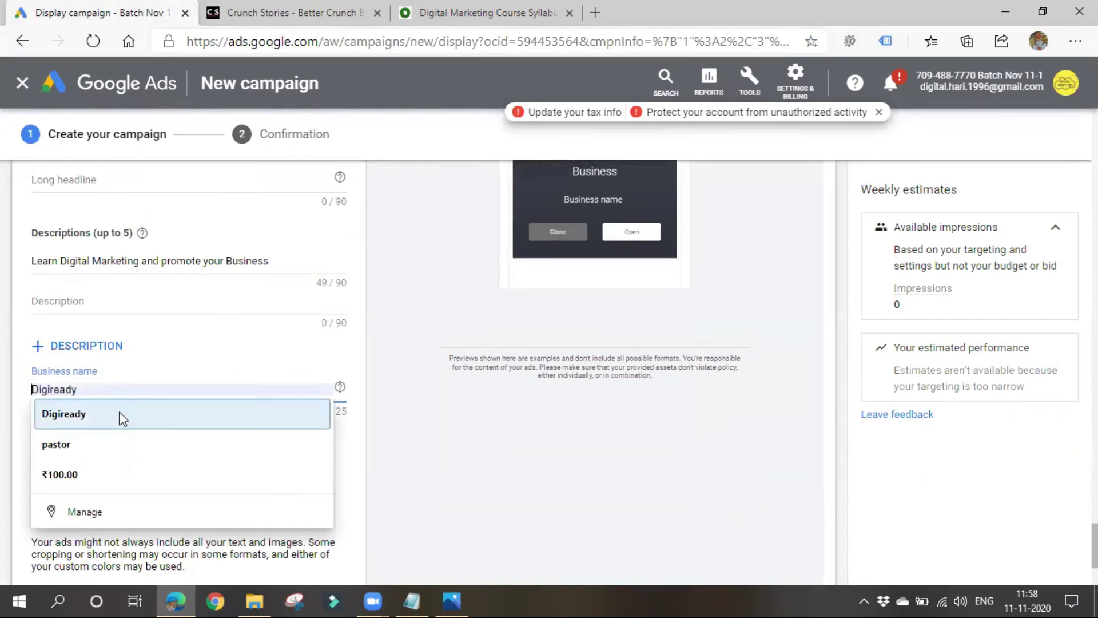
click(118, 416)
Review the ad's URL options and additional format options, and collapse both sections without changing them
click(298, 479)
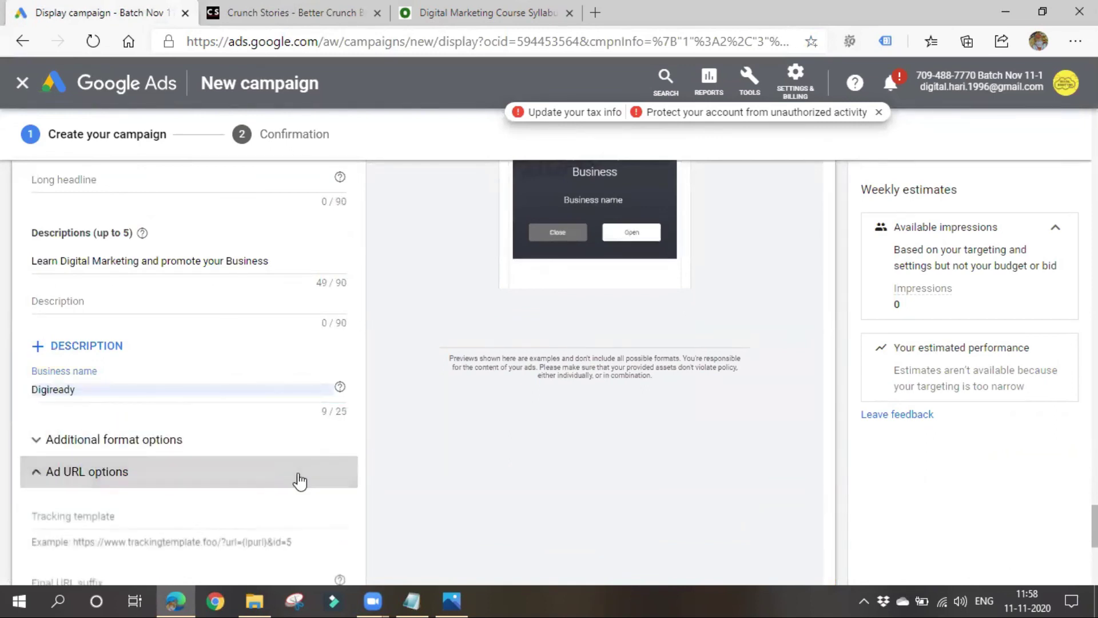
click(157, 471)
click(152, 444)
scroll(151, 445, down, 3)
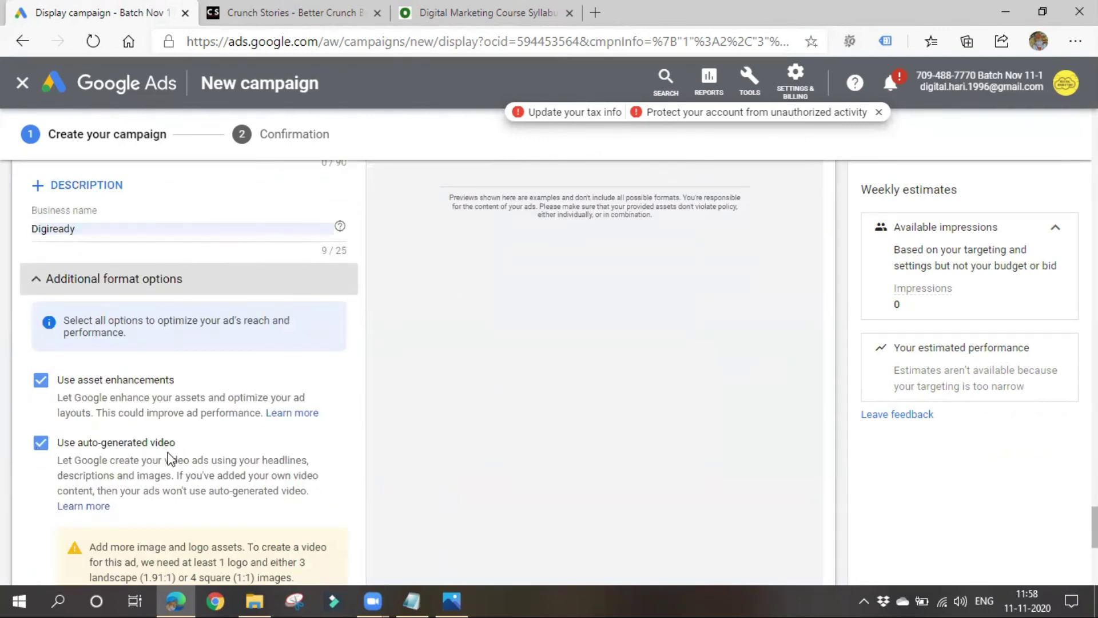
scroll(172, 458, down, 4)
scroll(98, 421, down, 3)
scroll(103, 438, up, 10)
click(32, 507)
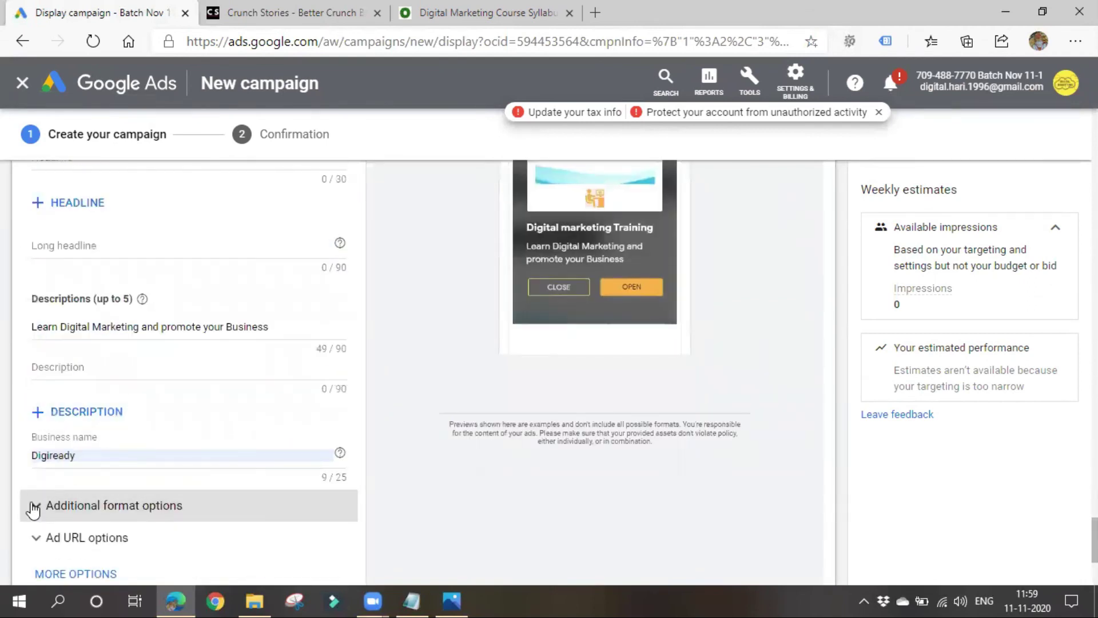
Try to add the ad to the ad group, and set its long headline to "Digiready - Digital marketing"
scroll(97, 480, down, 4)
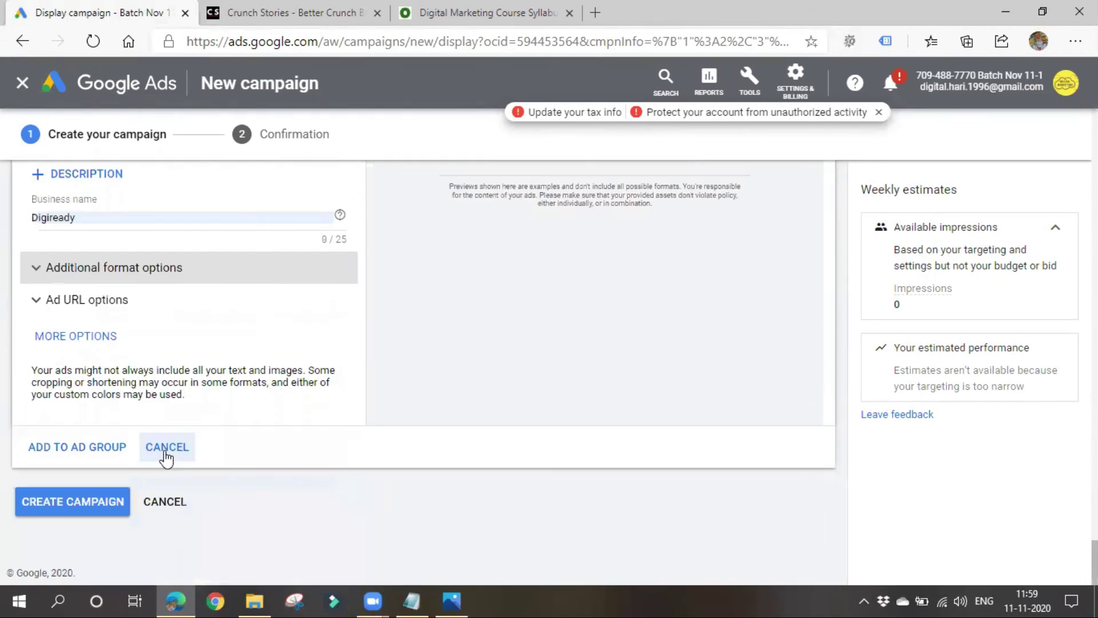
click(104, 455)
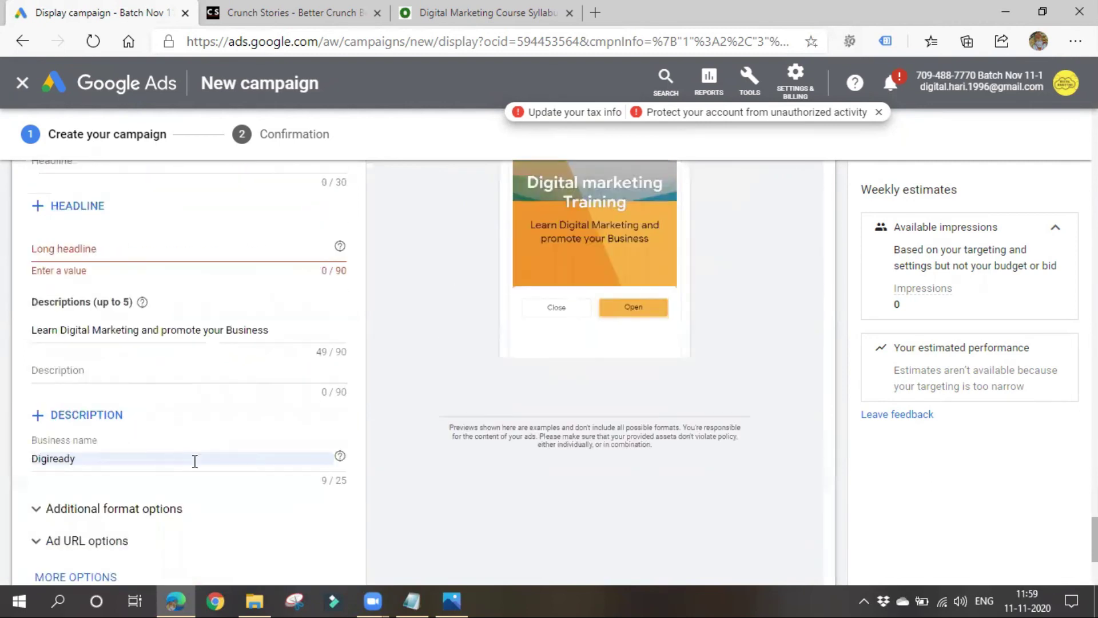
click(109, 483)
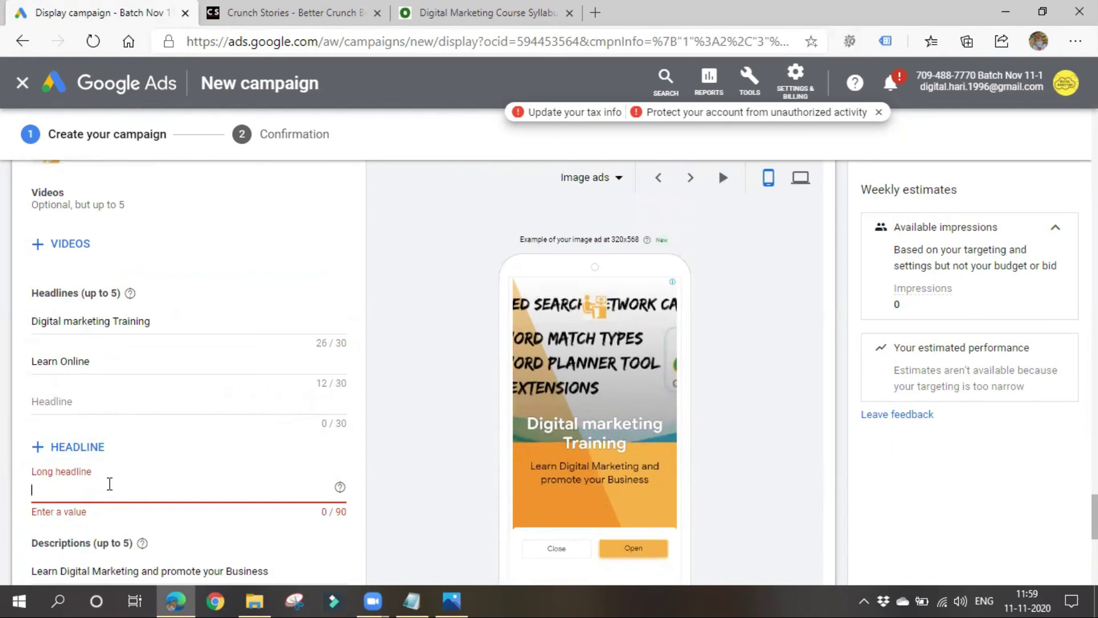
double_click(166, 323)
triple_click(166, 323)
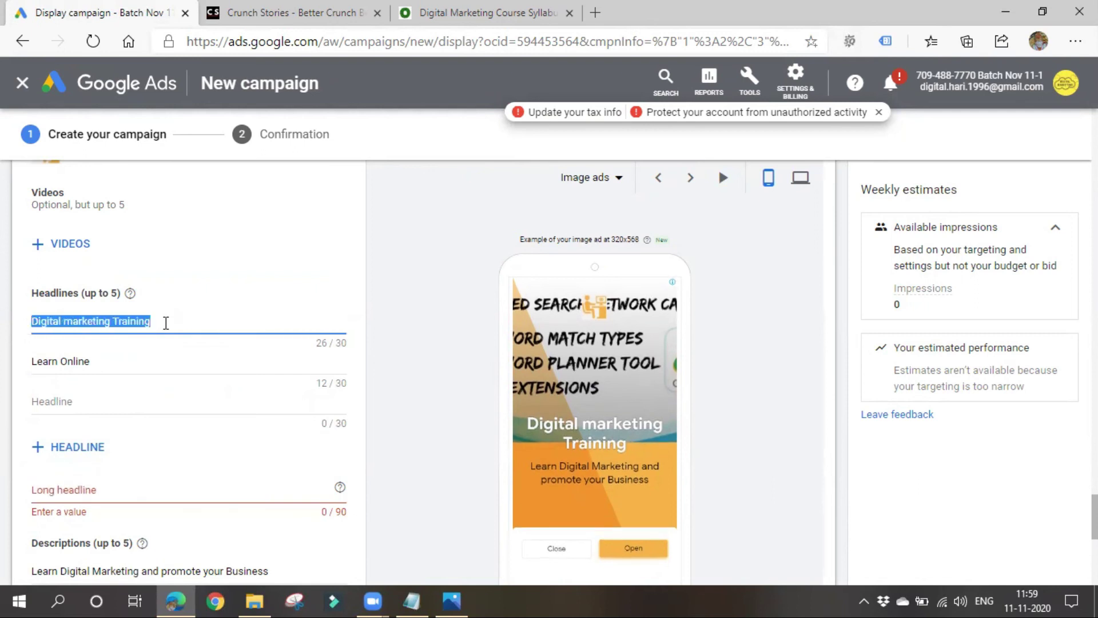
click(129, 487)
text(Digirea)
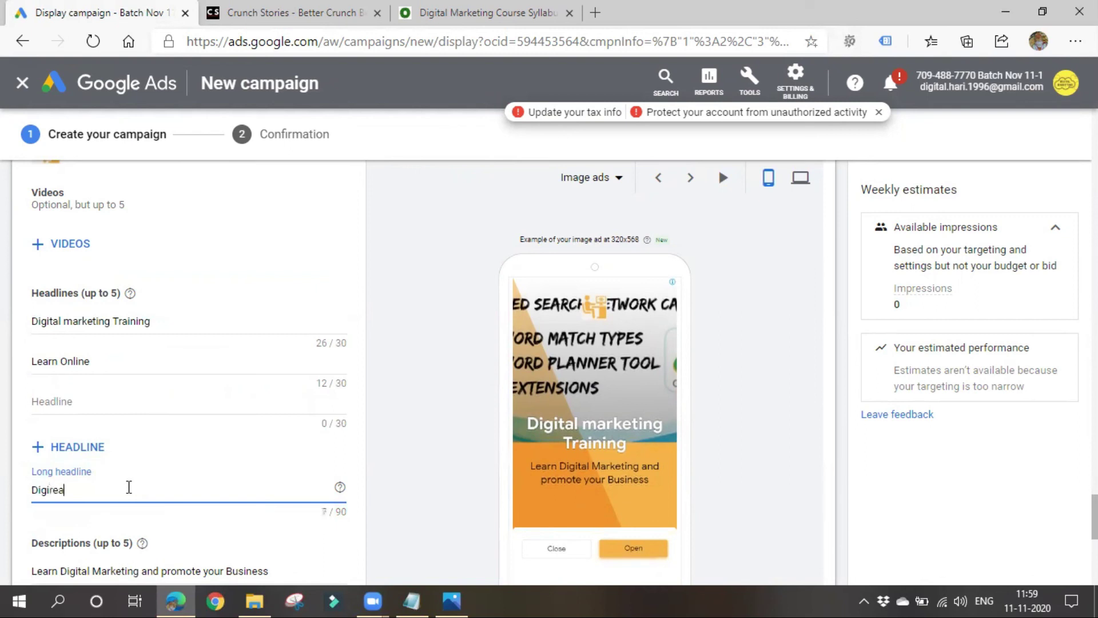
text(dy - D)
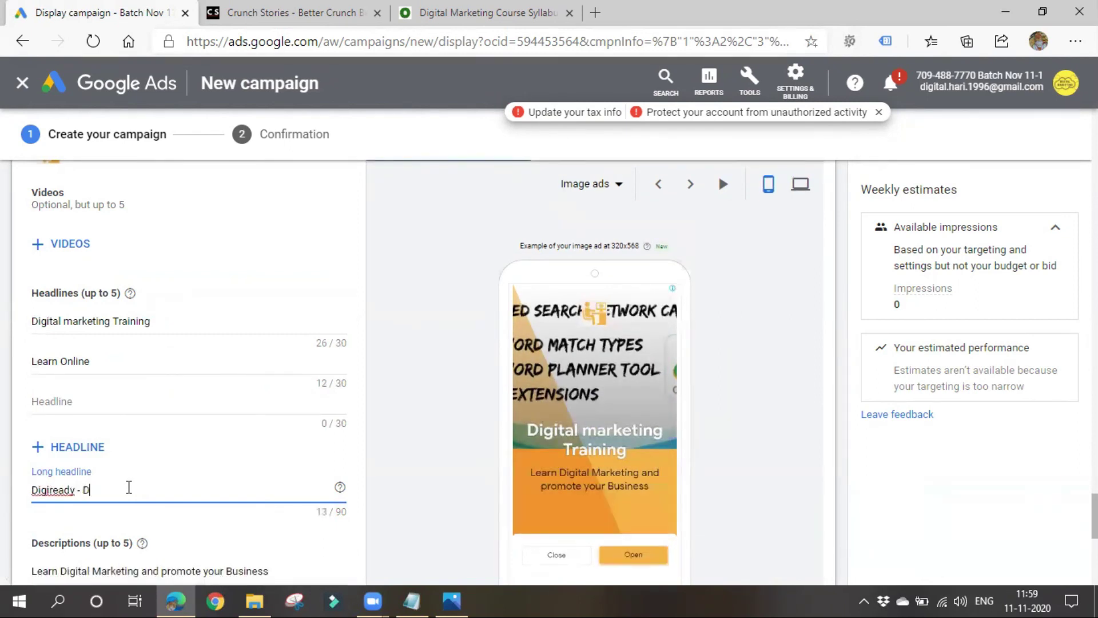
text(igital)
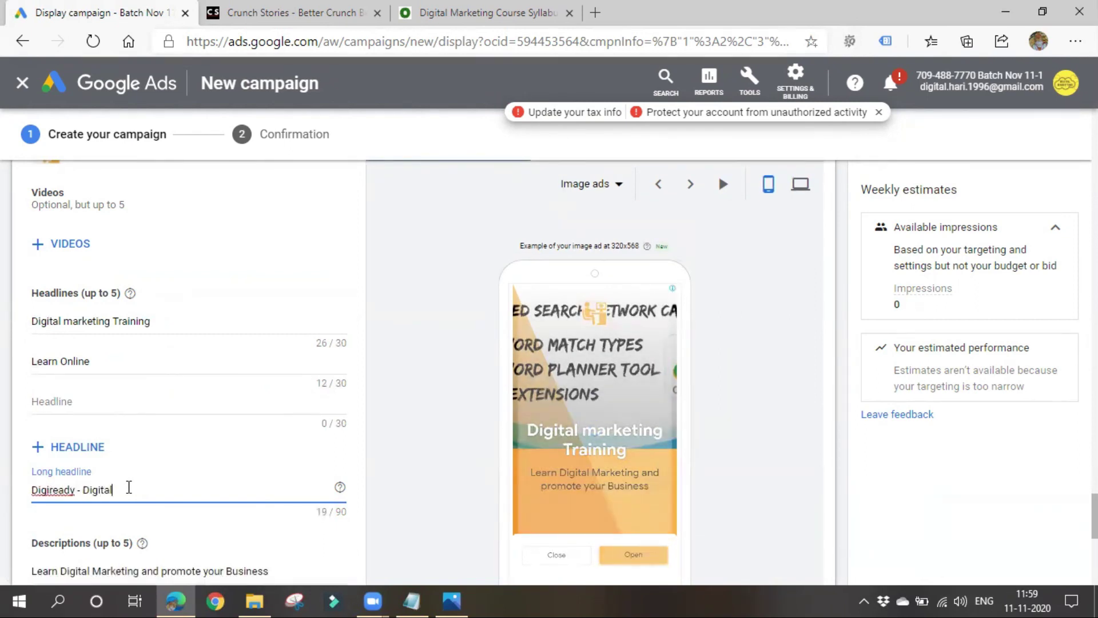
text( marketing)
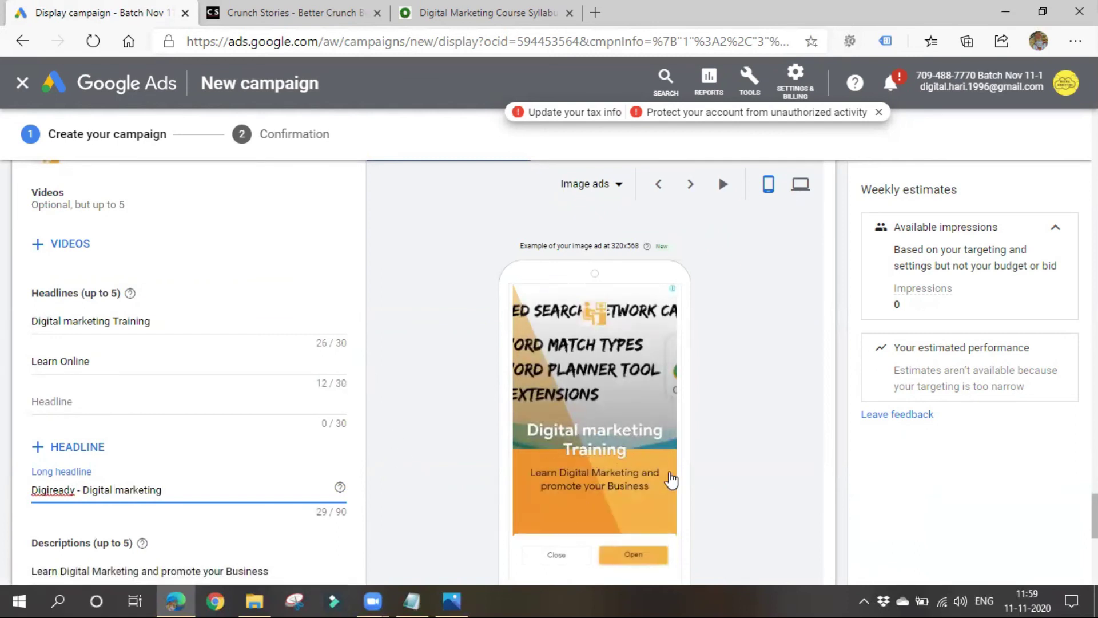
Add the completed responsive display ad to the ad group and create the campaign
scroll(164, 434, down, 8)
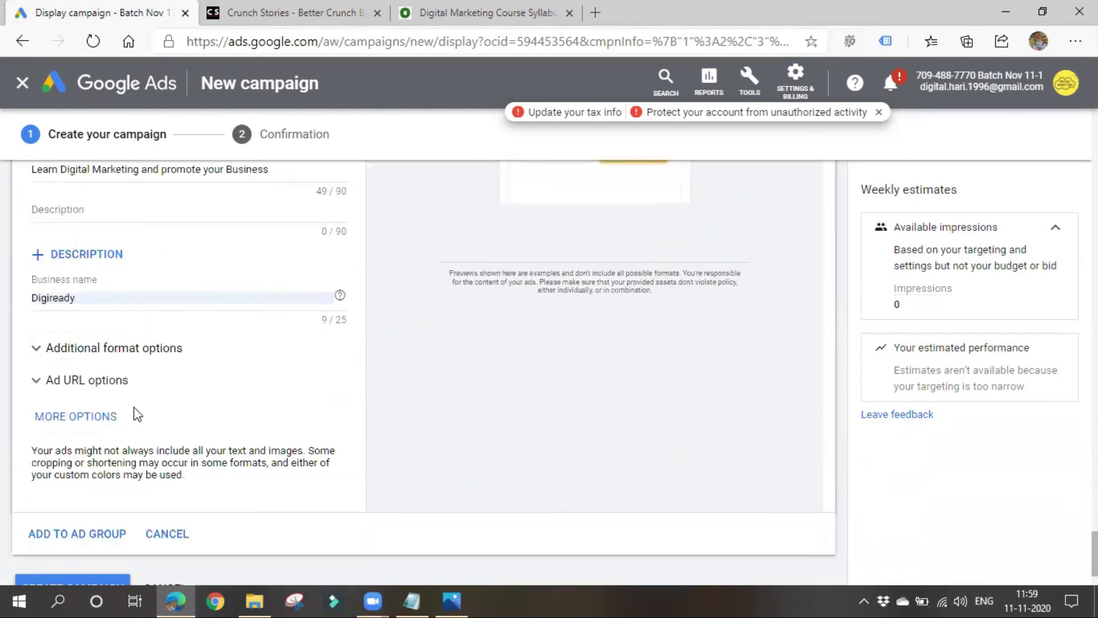
click(100, 455)
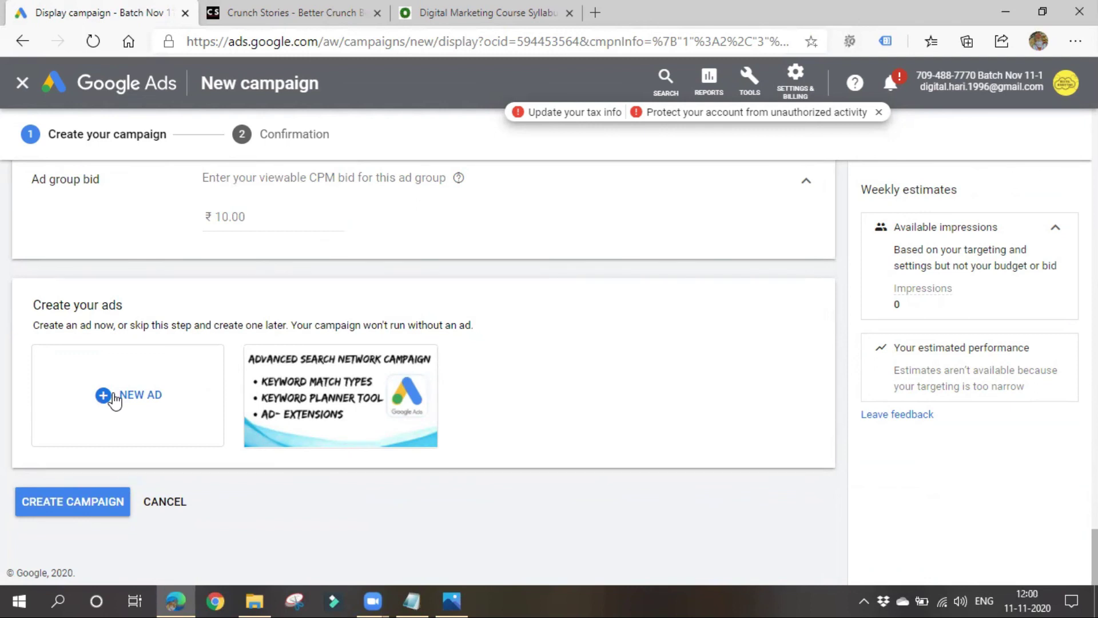
click(84, 514)
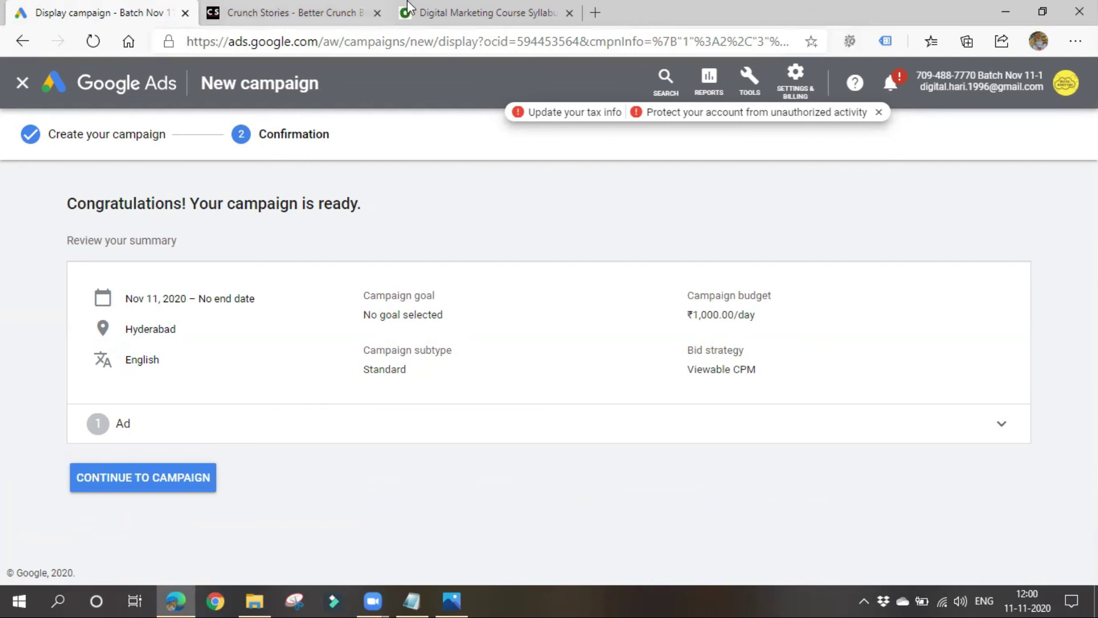
Continue to the new Display 11-1 campaign, look over its ad groups, and open its placements
click(203, 478)
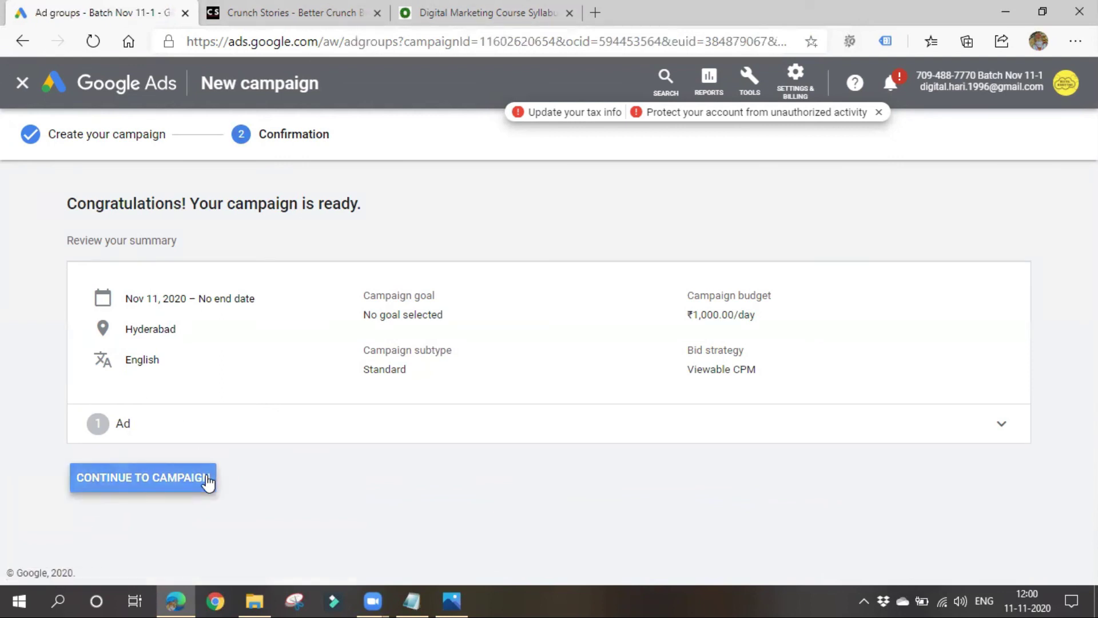
scroll(297, 398, down, 2)
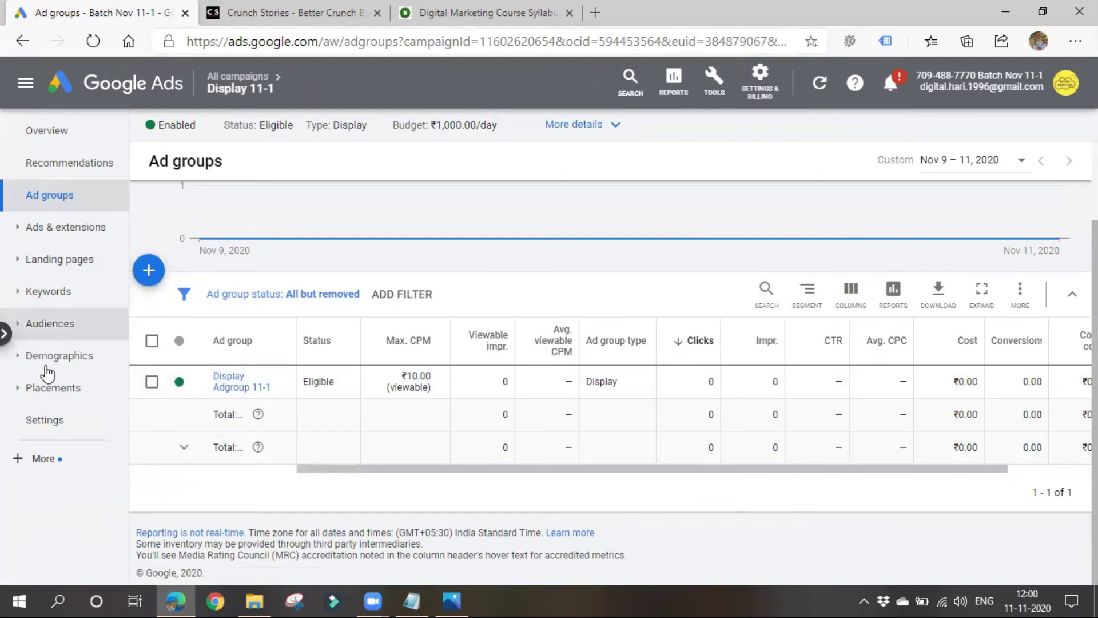
click(34, 392)
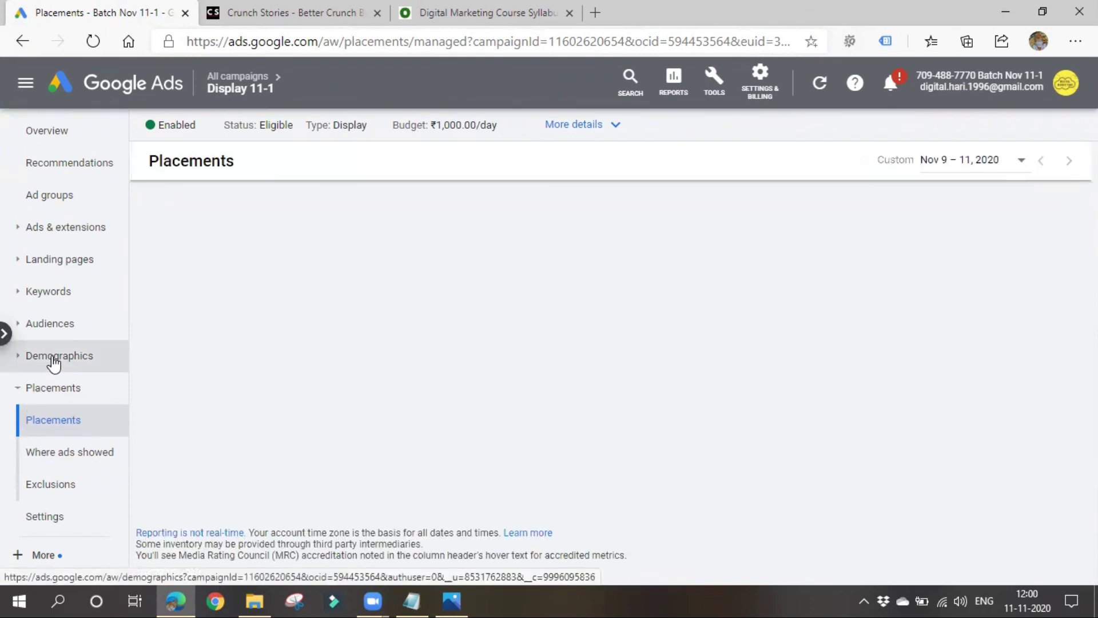
Look over the Display 11-1 campaign's placements list and its display/video keywords
scroll(257, 400, down, 3)
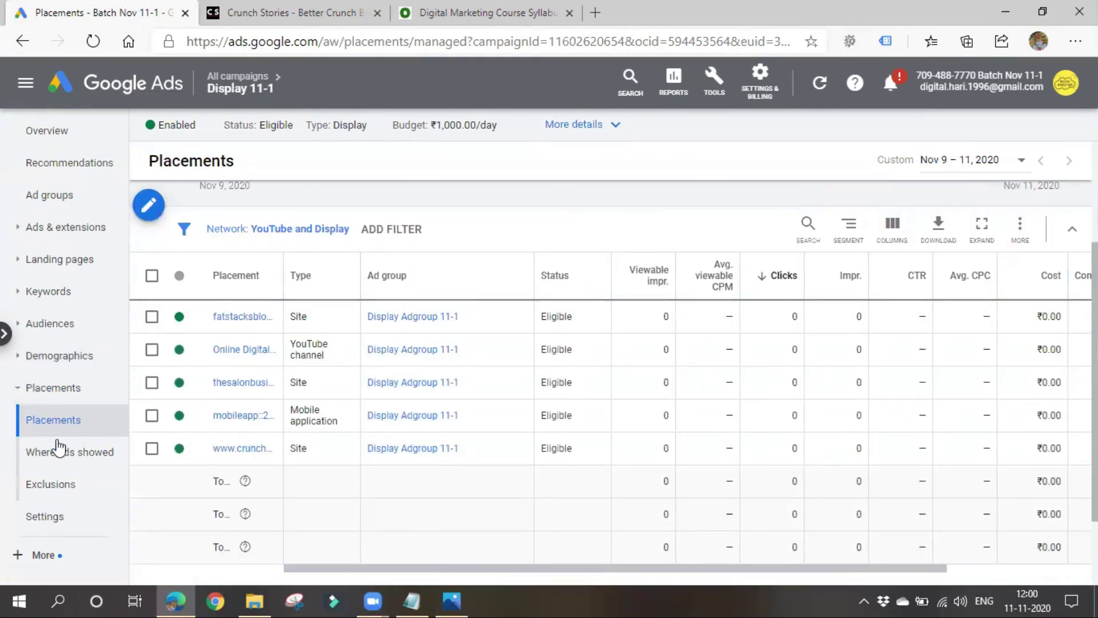
click(46, 291)
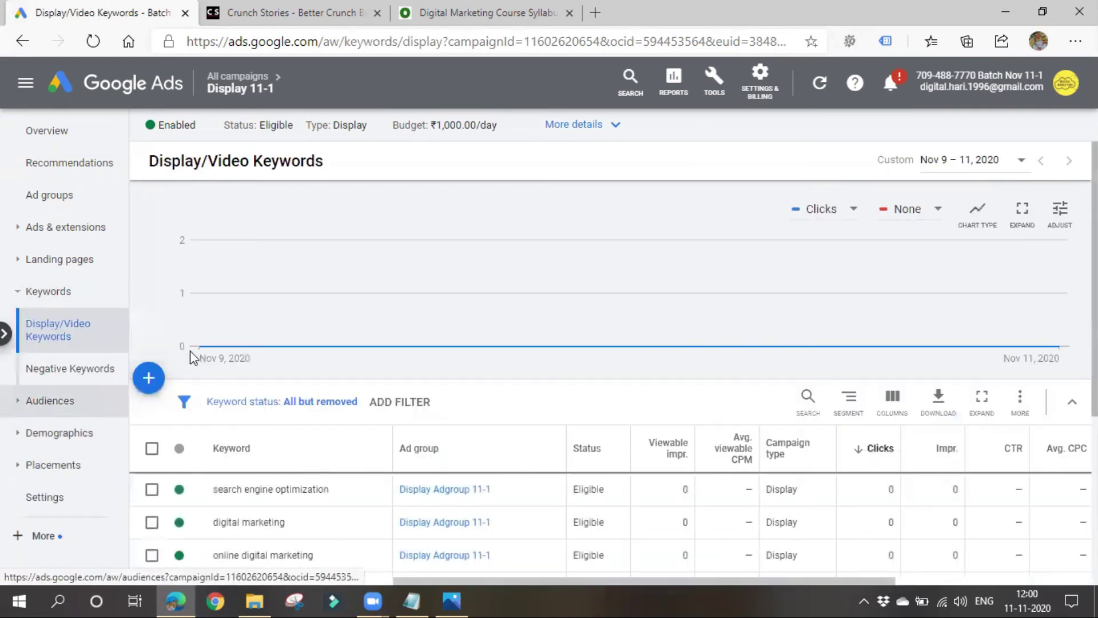
scroll(314, 498, down, 4)
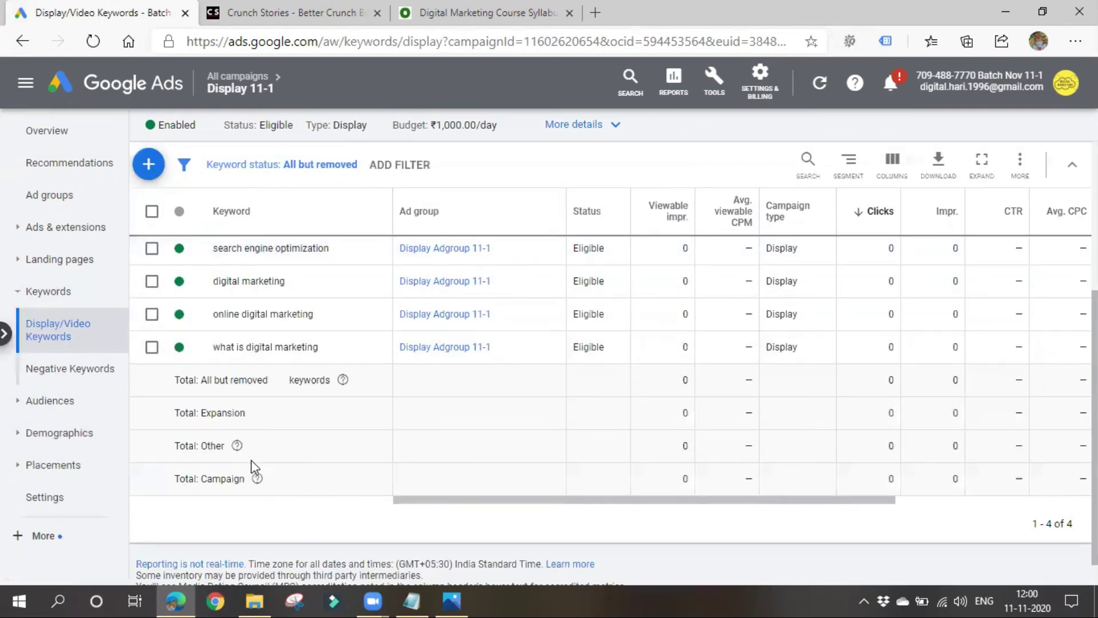
scroll(255, 486, up, 4)
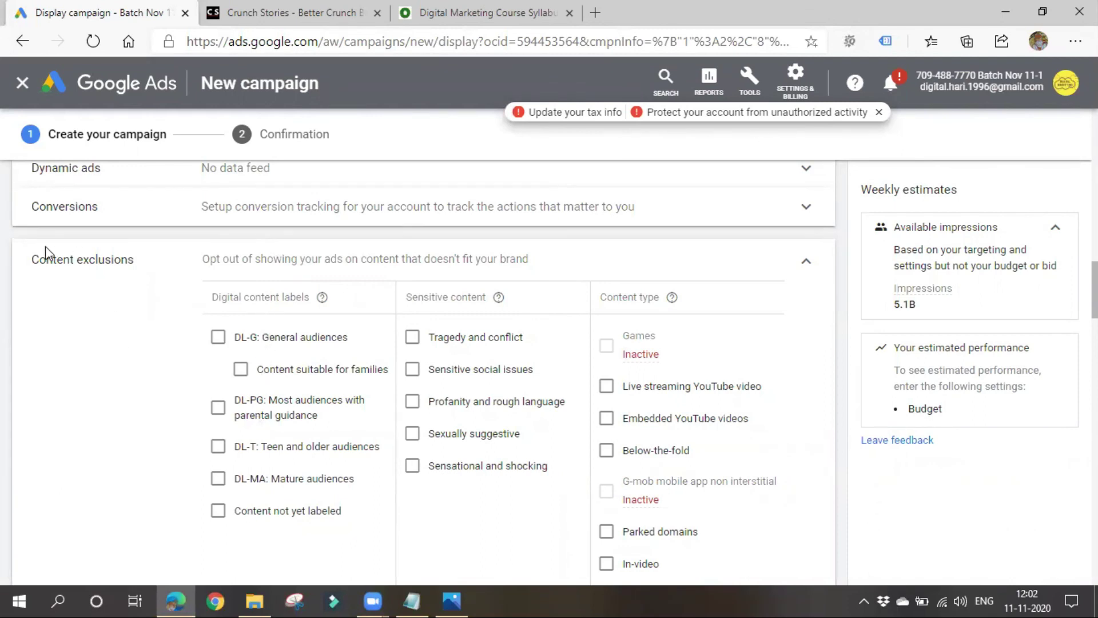
Try the "Content suitable for families" content exclusion in the new display campaign, clear it again, and look through the campaign form
scroll(196, 405, up, 10)
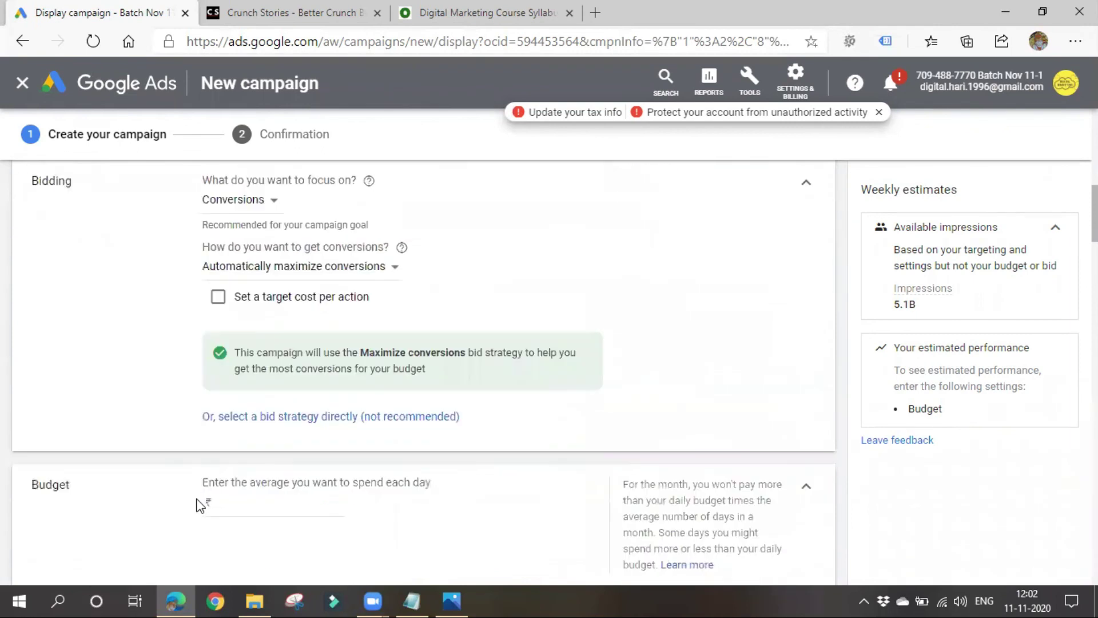
scroll(200, 505, down, 10)
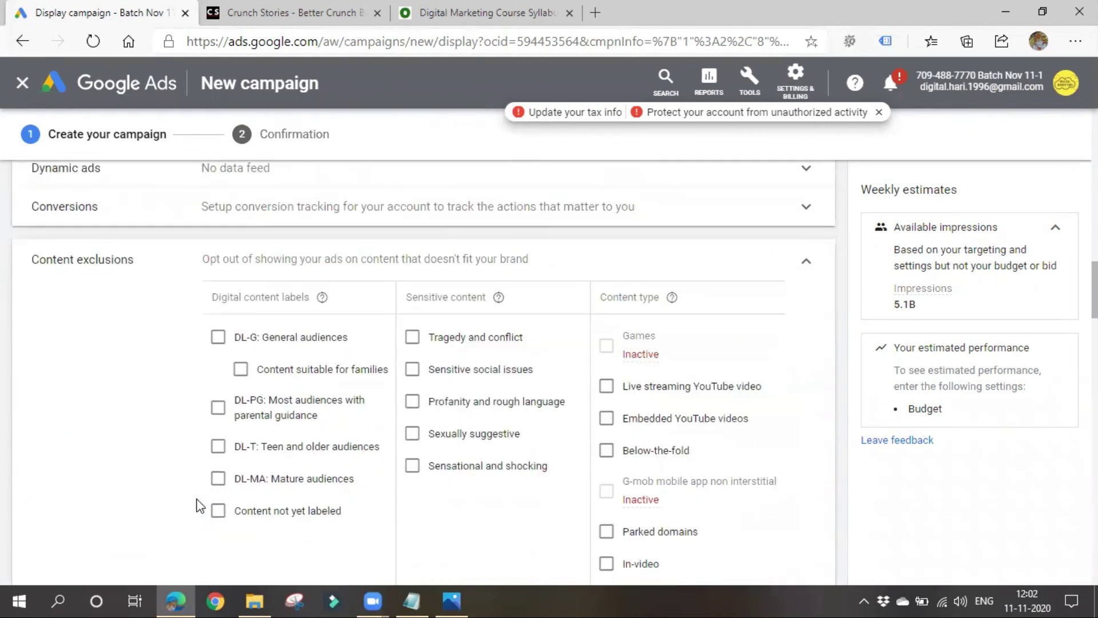
click(241, 372)
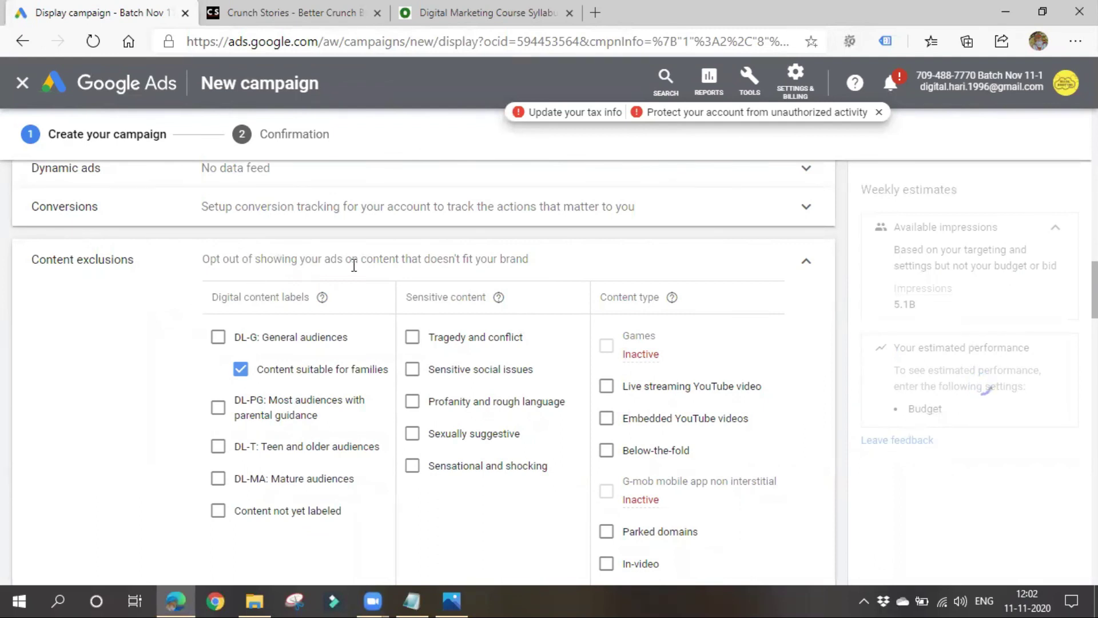
click(241, 370)
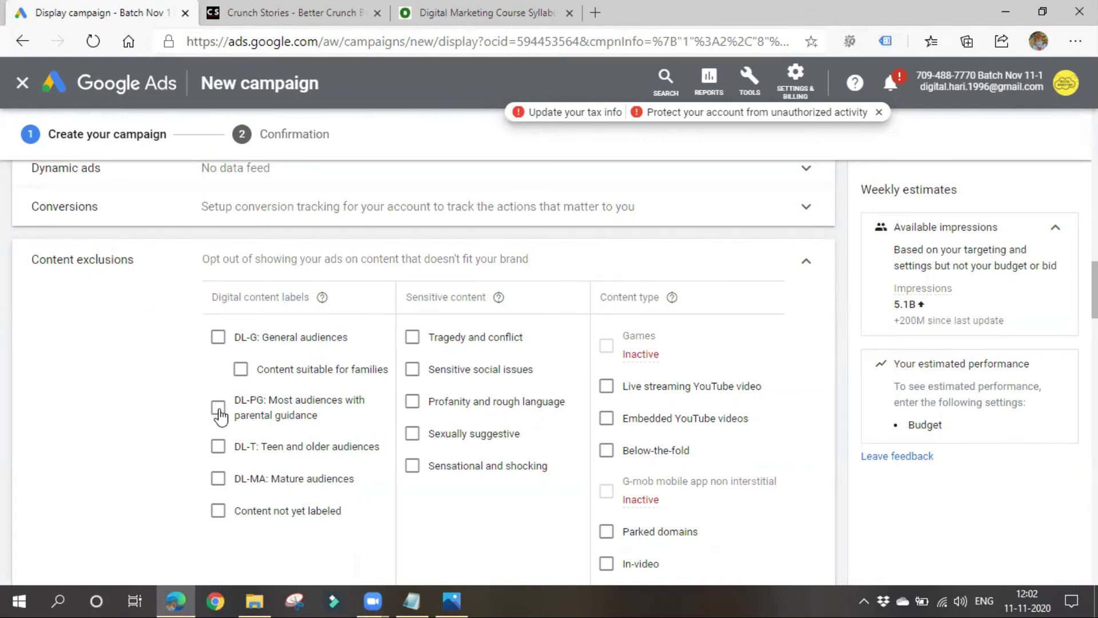
scroll(437, 460, down, 4)
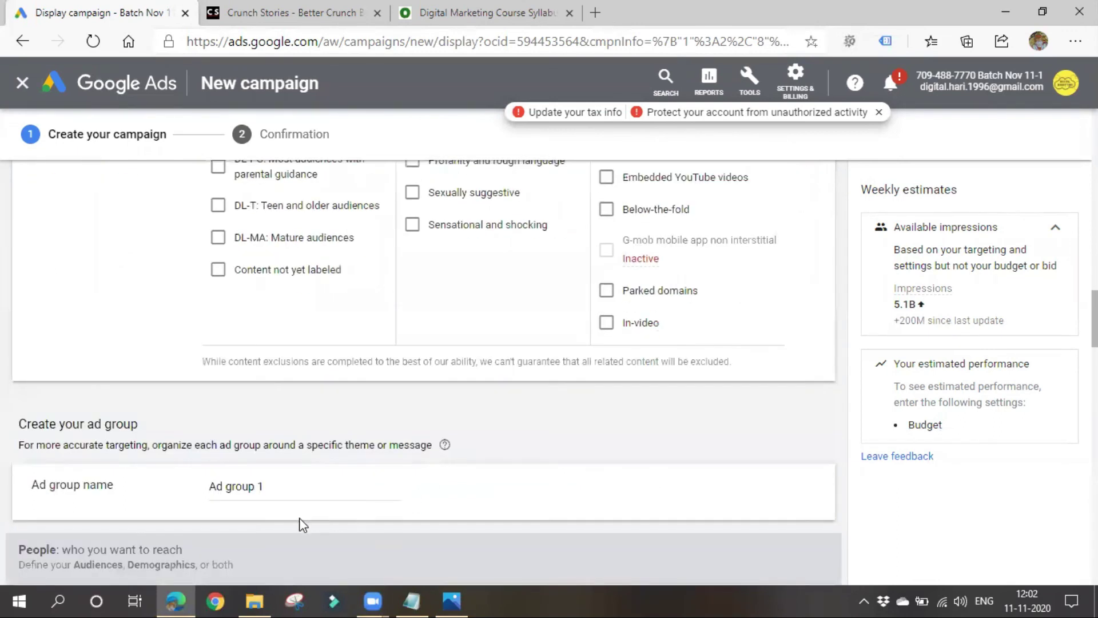
scroll(290, 526, down, 15)
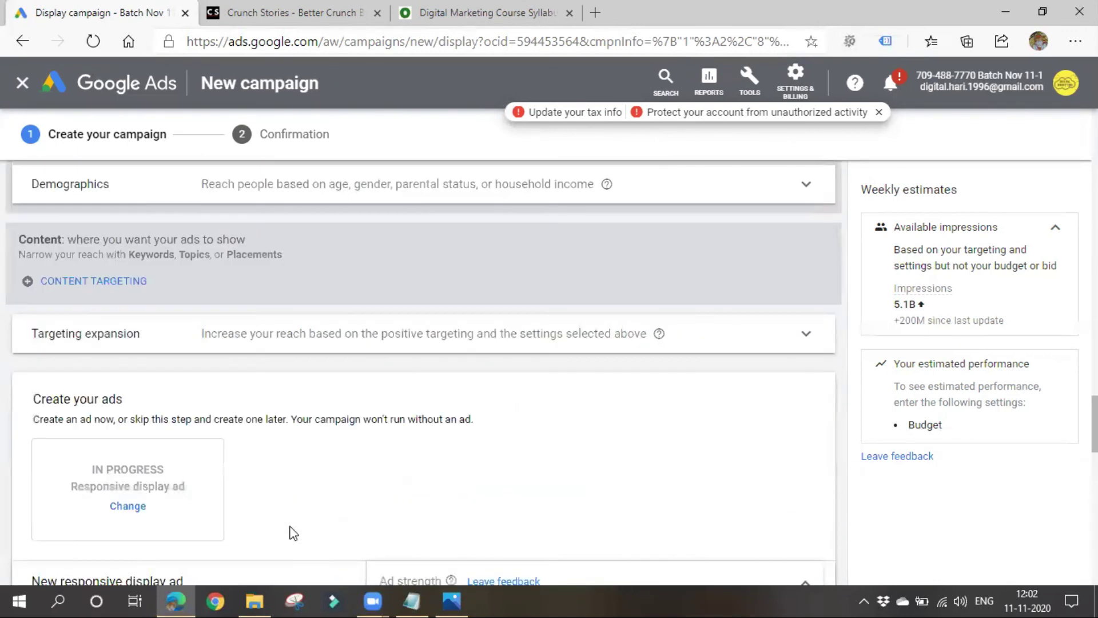
scroll(293, 532, down, 5)
scroll(294, 532, up, 20)
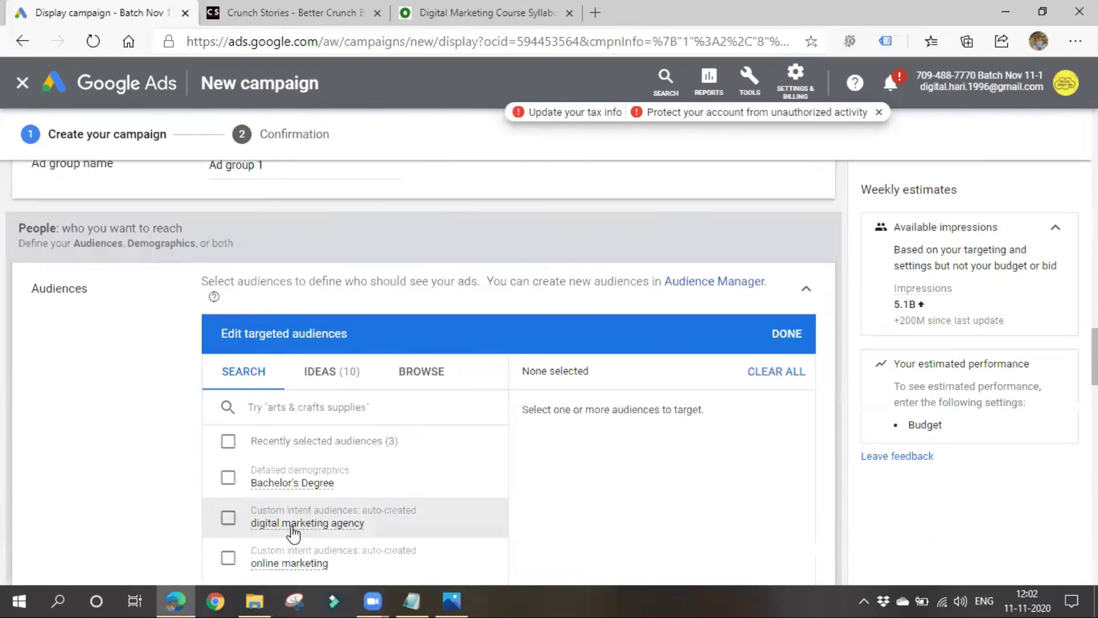
scroll(295, 538, up, 20)
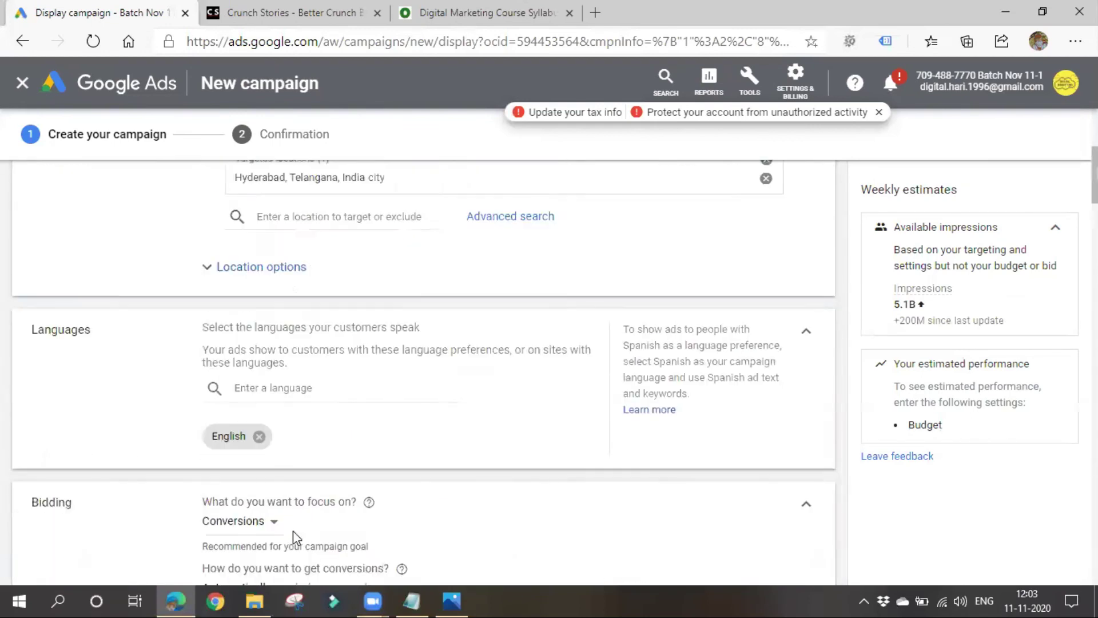
Switch to the Notepad class notes and add the heading "Frequency Capping" below the Display Network line
click(412, 600)
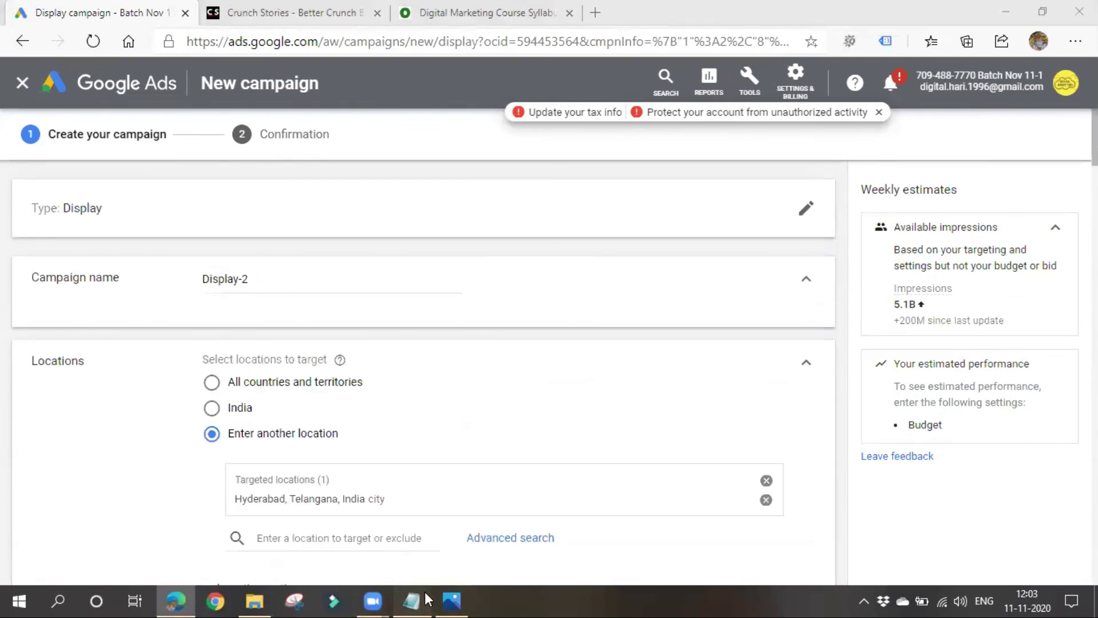
click(257, 309)
text(Frequency)
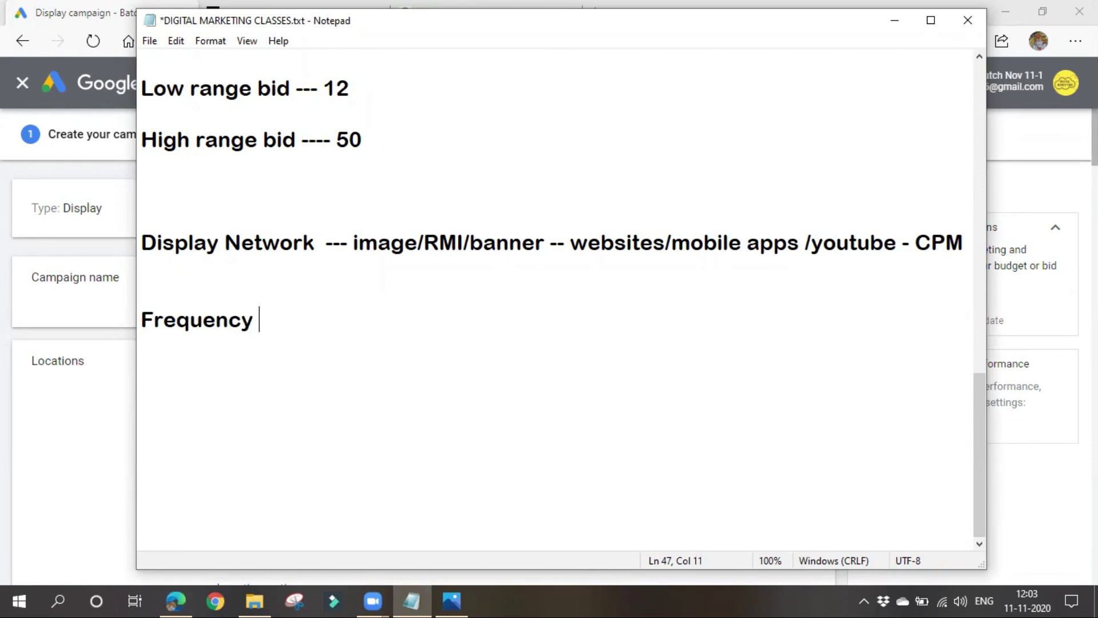
key(Caps_Lock)
text(CA)
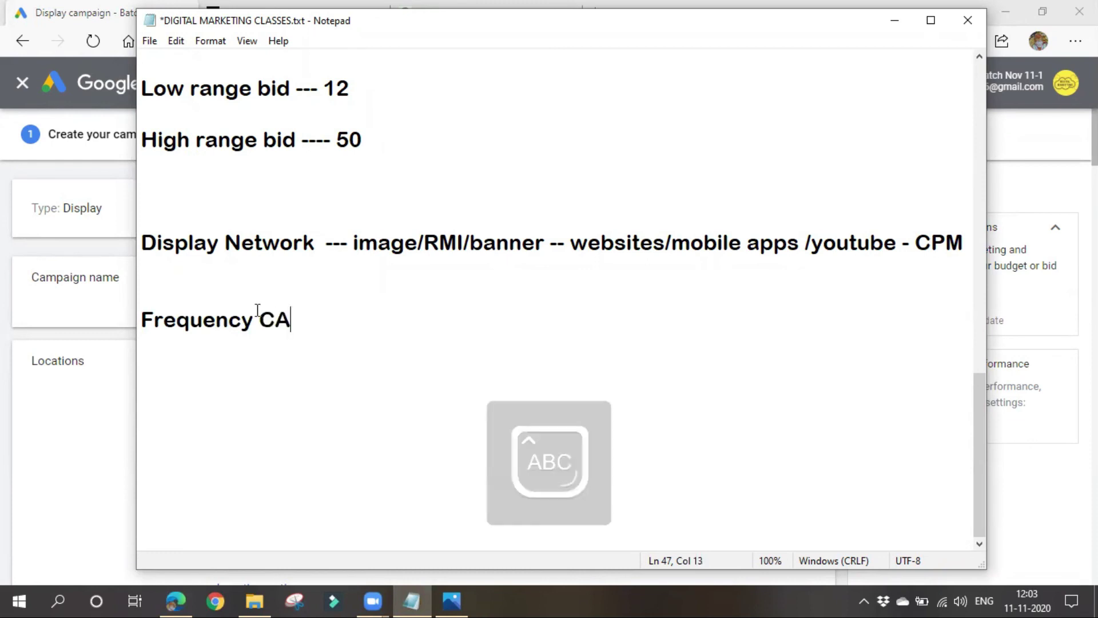
key(Caps_Lock)
text(apping)
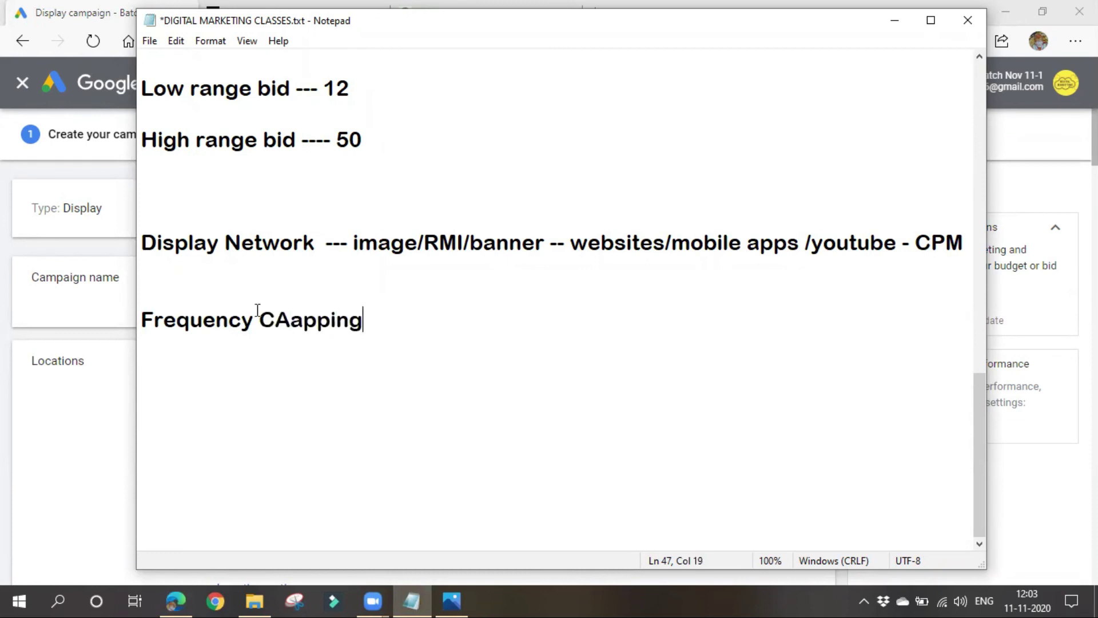
click(293, 319)
key(BackSpace)
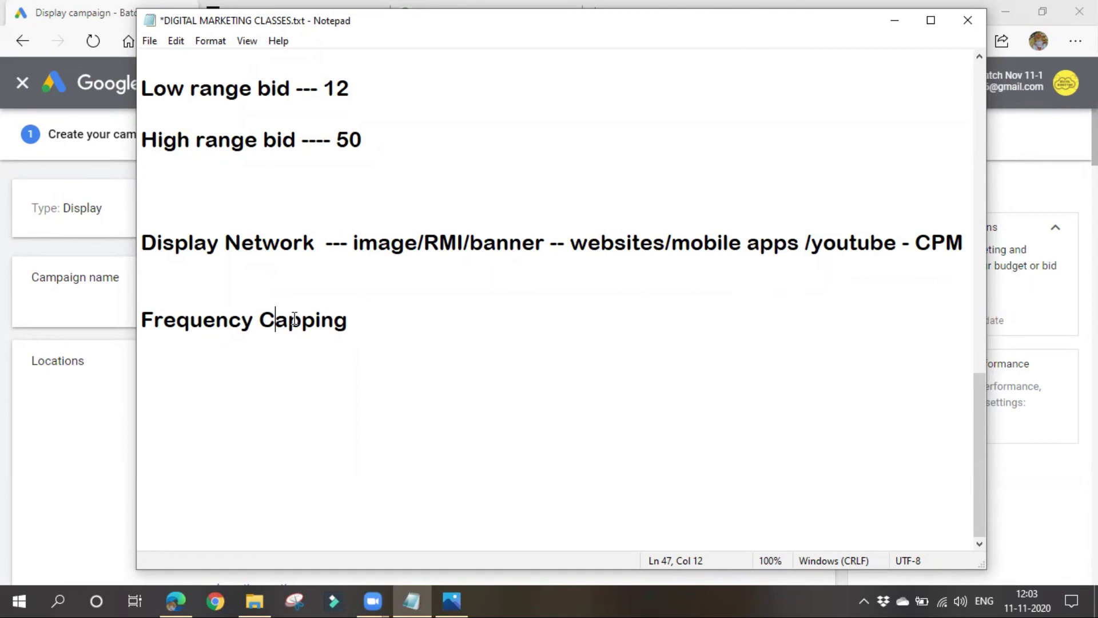
Complete the Frequency Capping line with "-- limit how many times our ad shoild be shown to a particular user"
click(527, 328)
text(-- limit how many times our ad s)
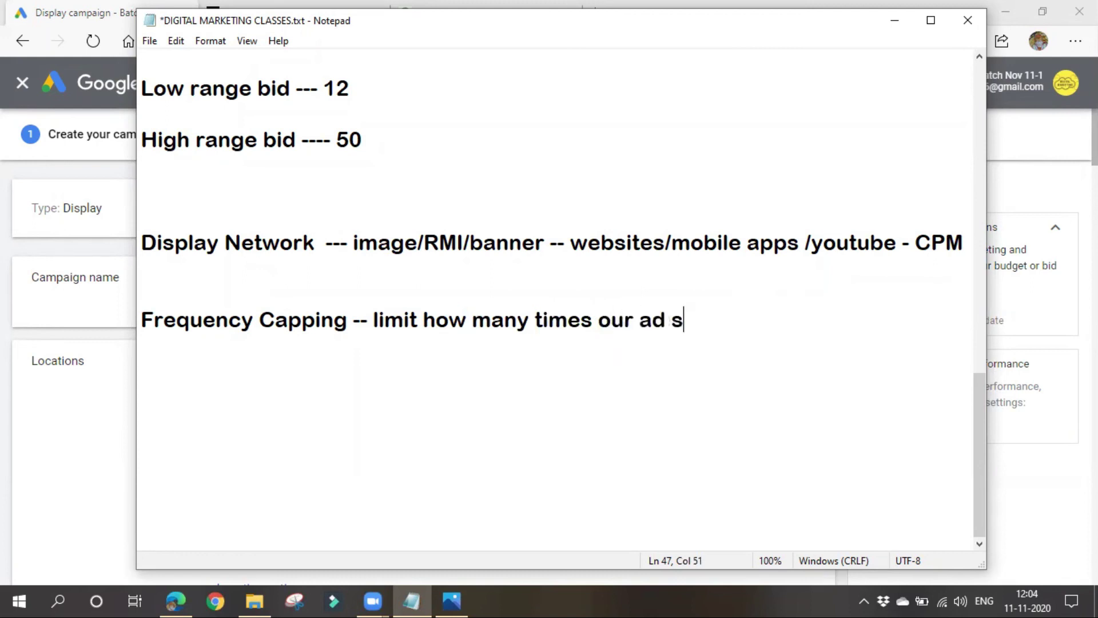
text(hoild be shown to)
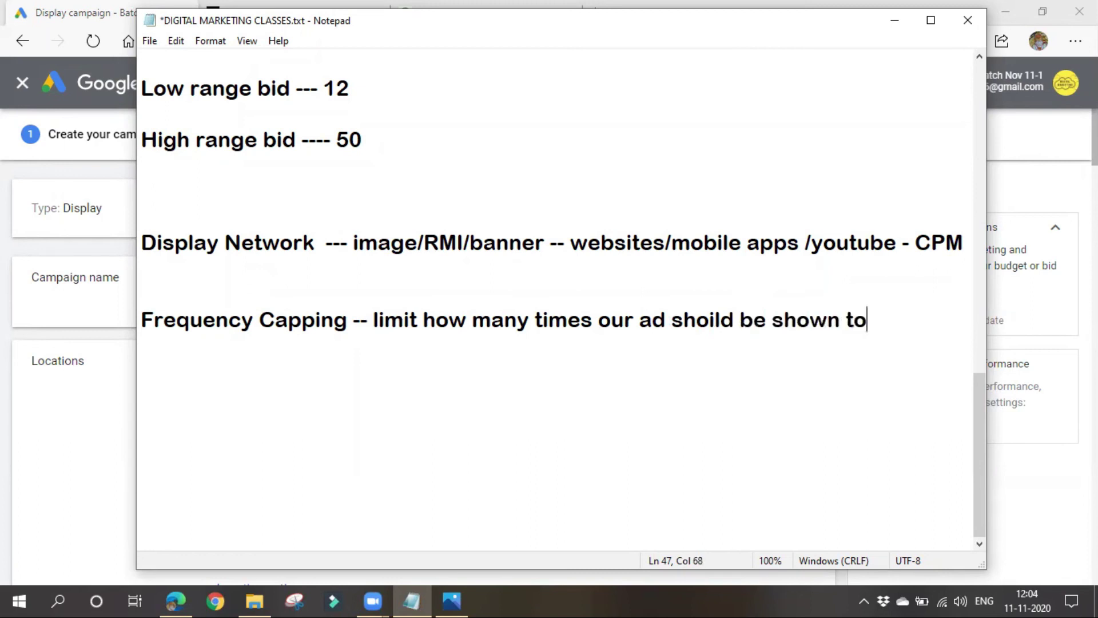
text( a partic)
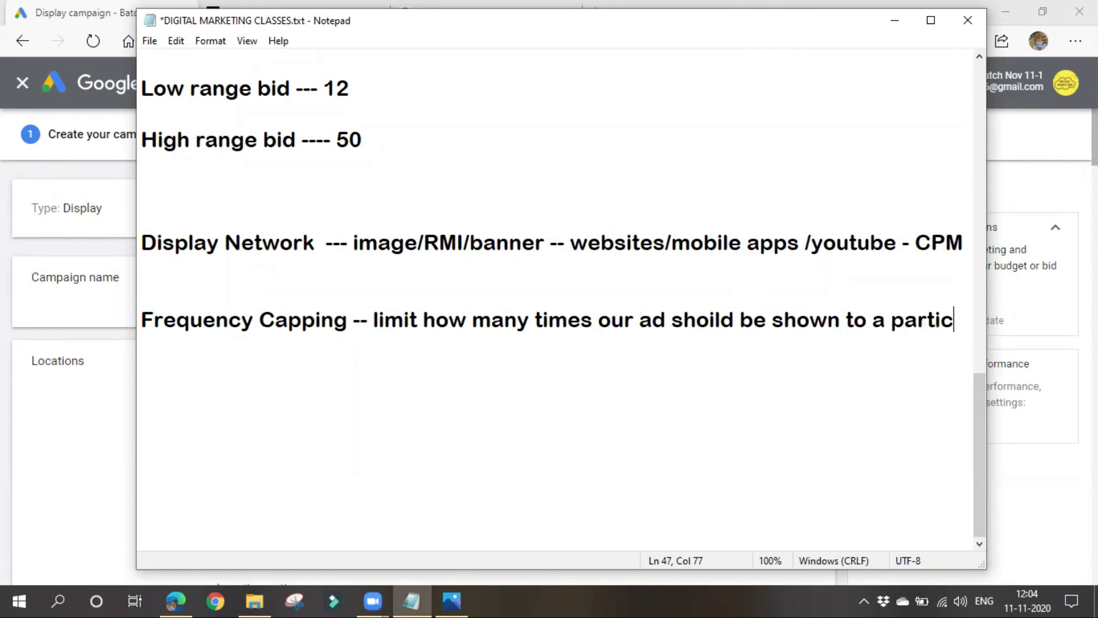
text(ular user)
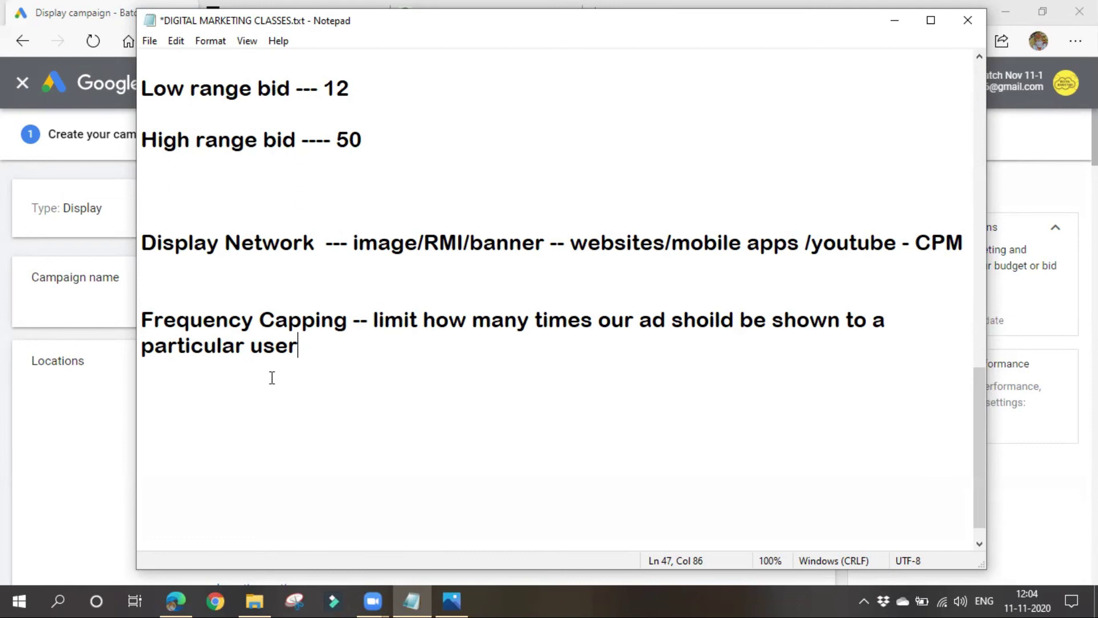
Return to the new Google Ads campaign form and look through its budget, additional settings, content exclusions, ad group and targeting sections
click(896, 20)
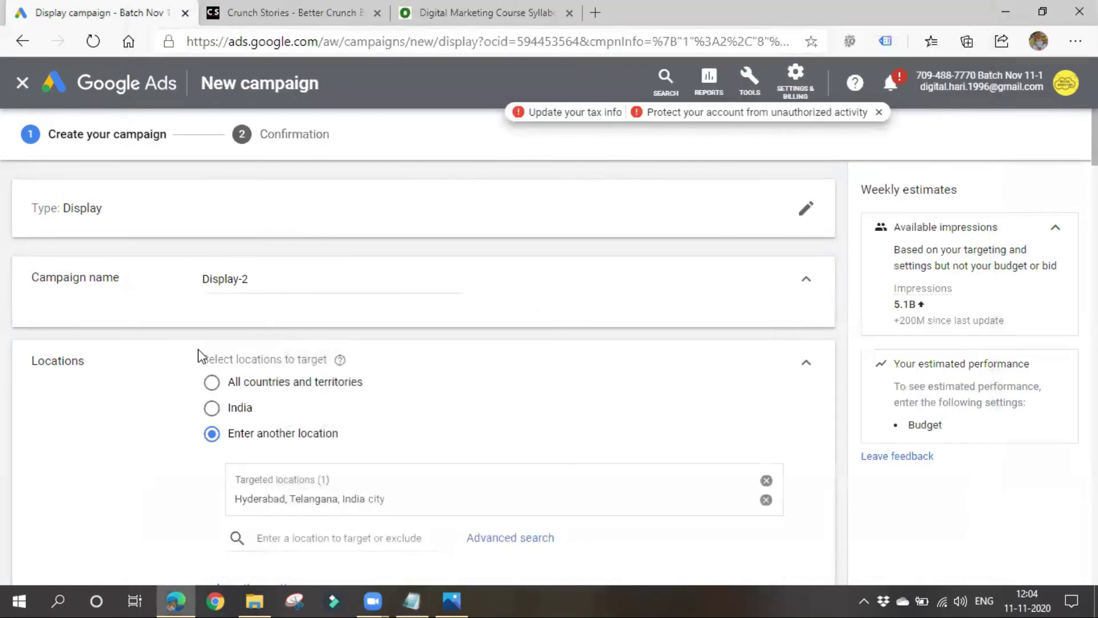
scroll(421, 441, down, 5)
scroll(277, 410, down, 5)
scroll(369, 418, down, 5)
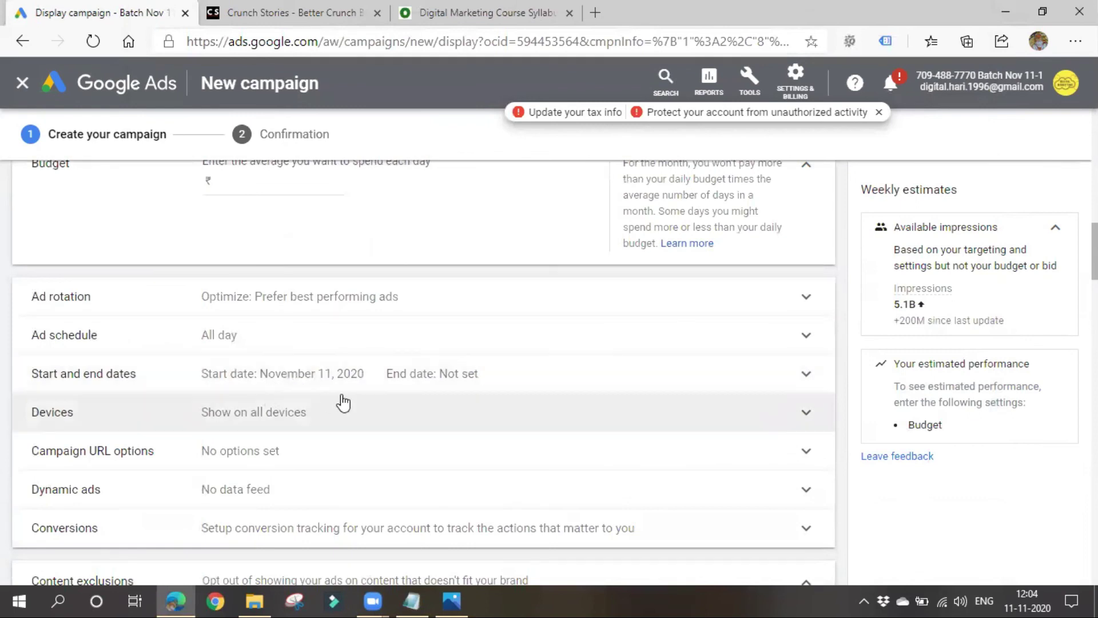
scroll(335, 392, down, 4)
scroll(419, 373, down, 4)
scroll(421, 374, down, 4)
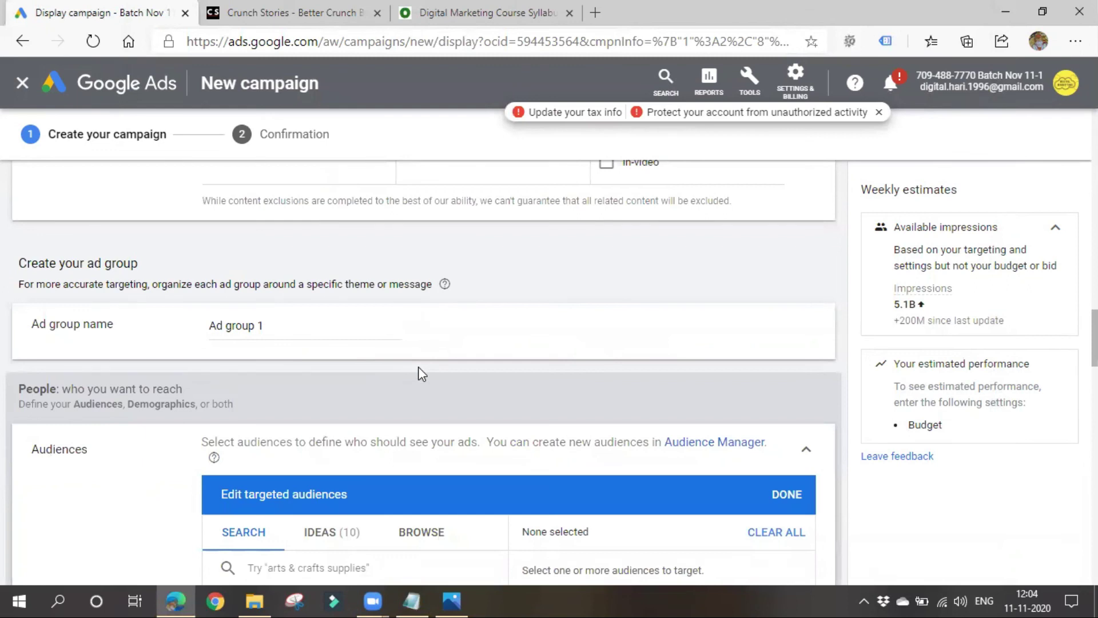
scroll(421, 372, down, 10)
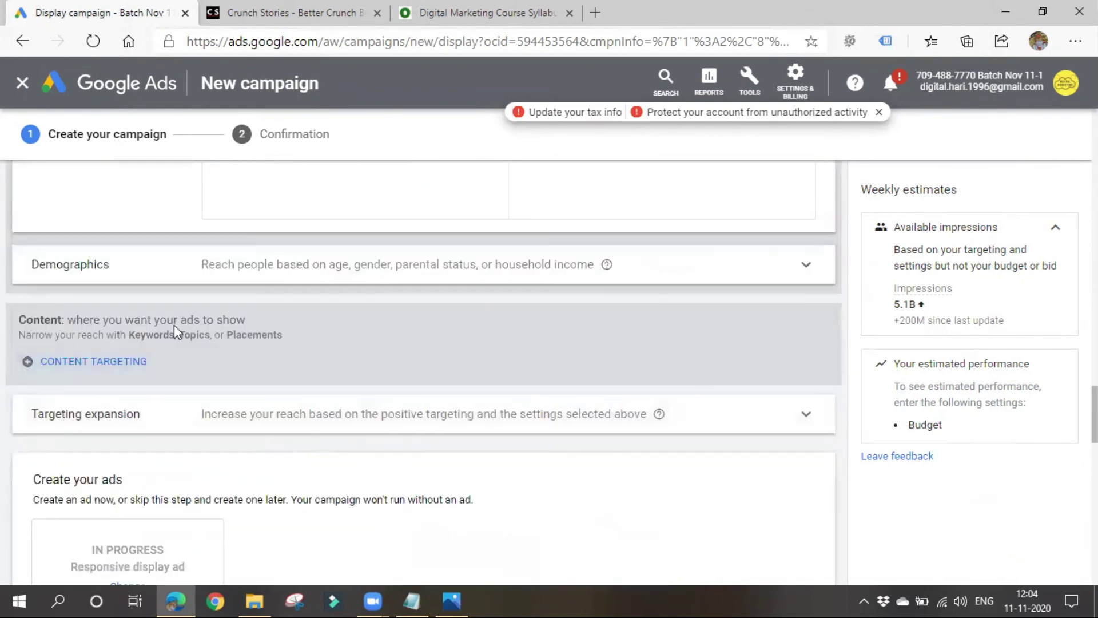
scroll(236, 467, down, 5)
scroll(163, 464, up, 13)
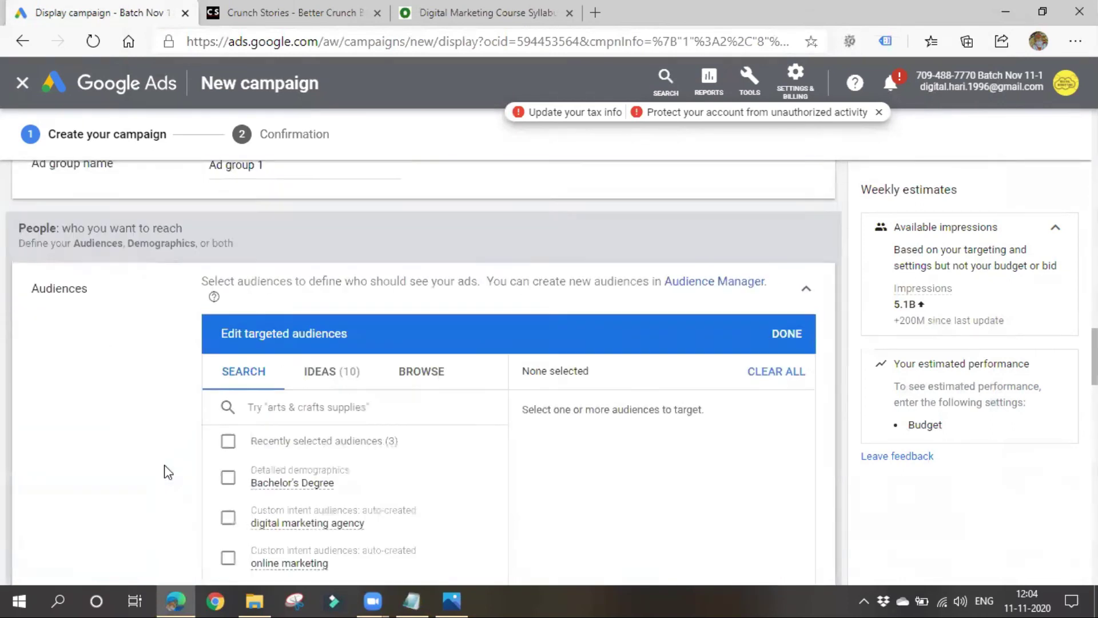
scroll(164, 465, up, 5)
scroll(120, 385, up, 4)
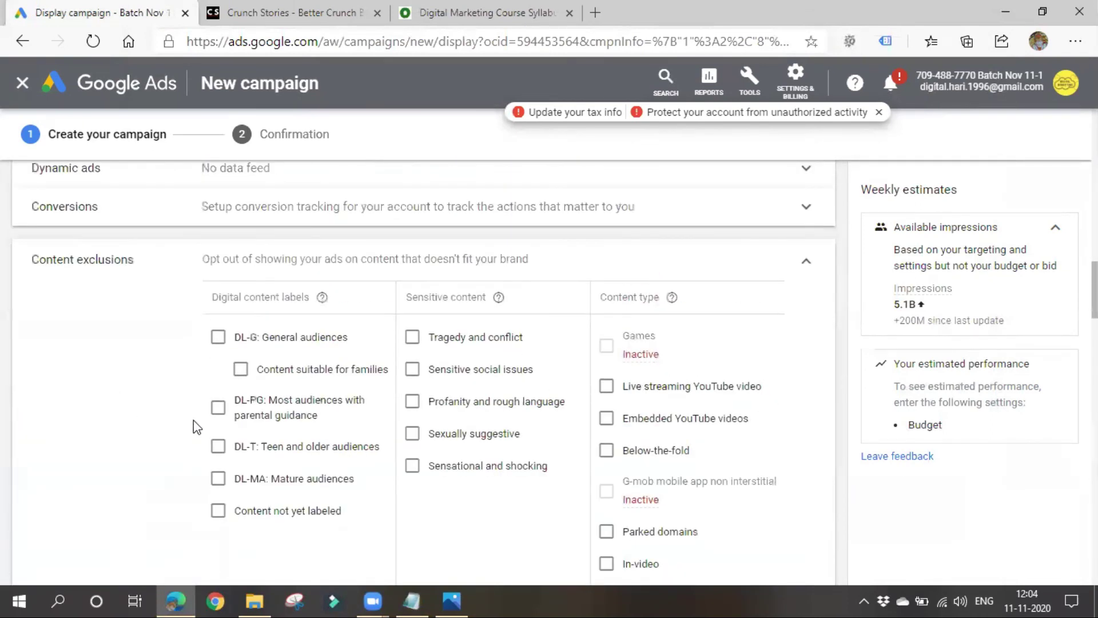
scroll(196, 426, up, 4)
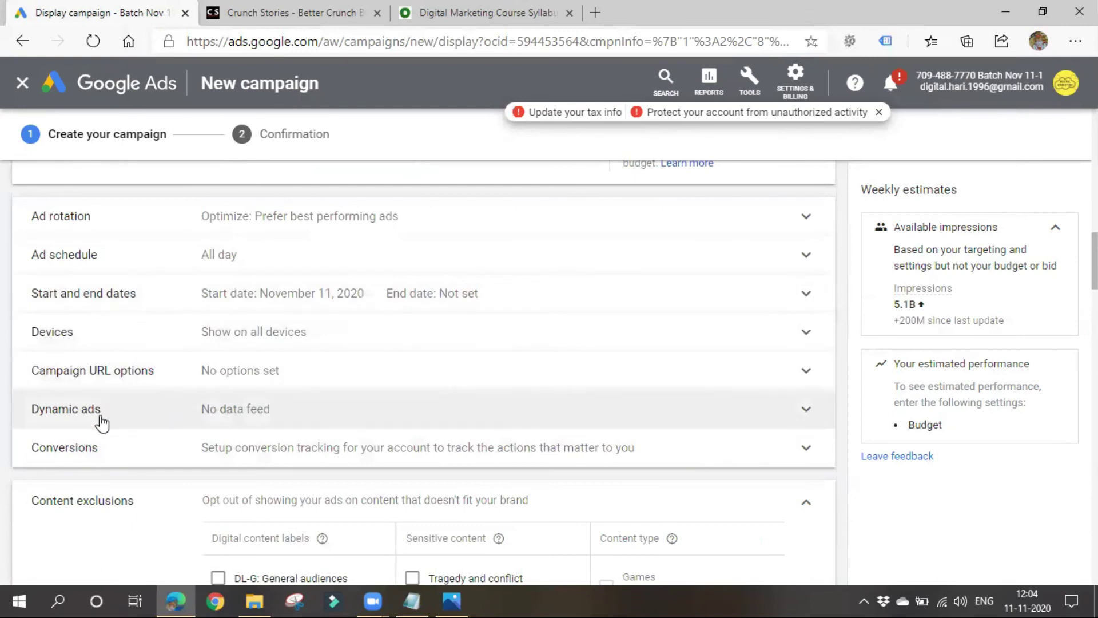
scroll(103, 458, up, 11)
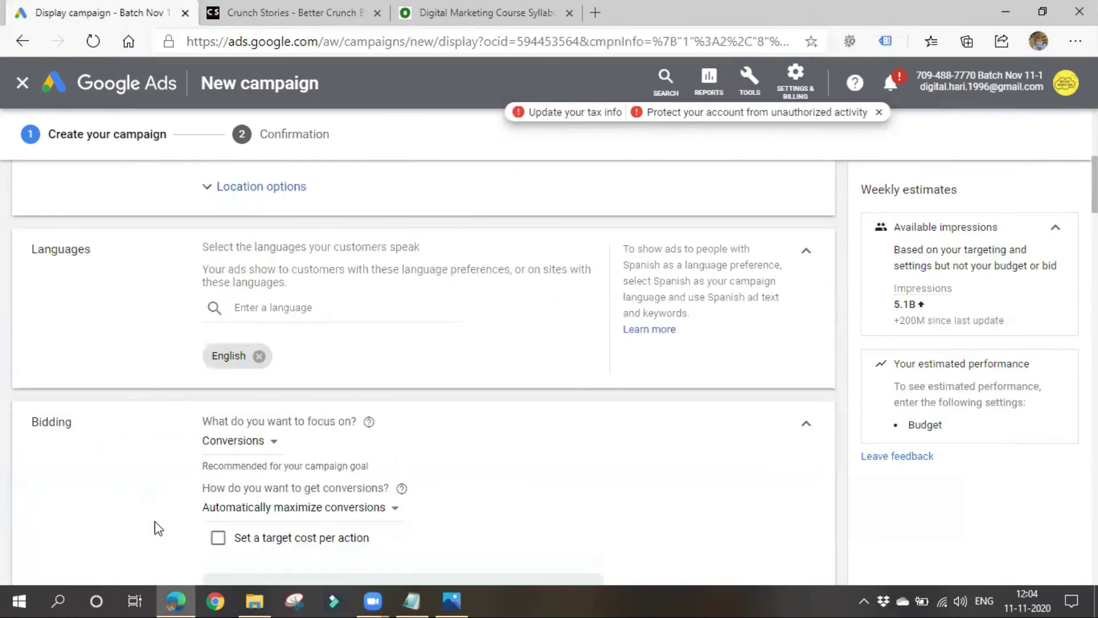
Switch to the Notepad notes and add "Delivery method - standard" below Frequency Capping, with "accelerated" indented on the following line
click(411, 600)
key(Return)
key(Return)
text(Delivery method - stanf)
key(BackSpace)
text(dard)
key(Return)
key(Tab)
key(Tab)
text(a)
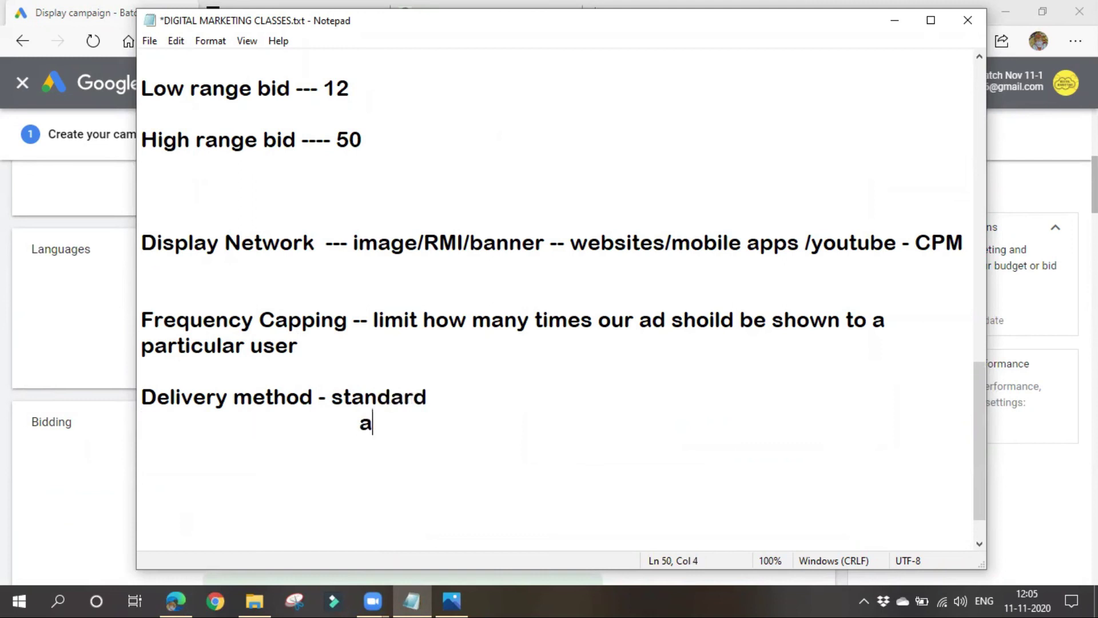
text(ccelerated)
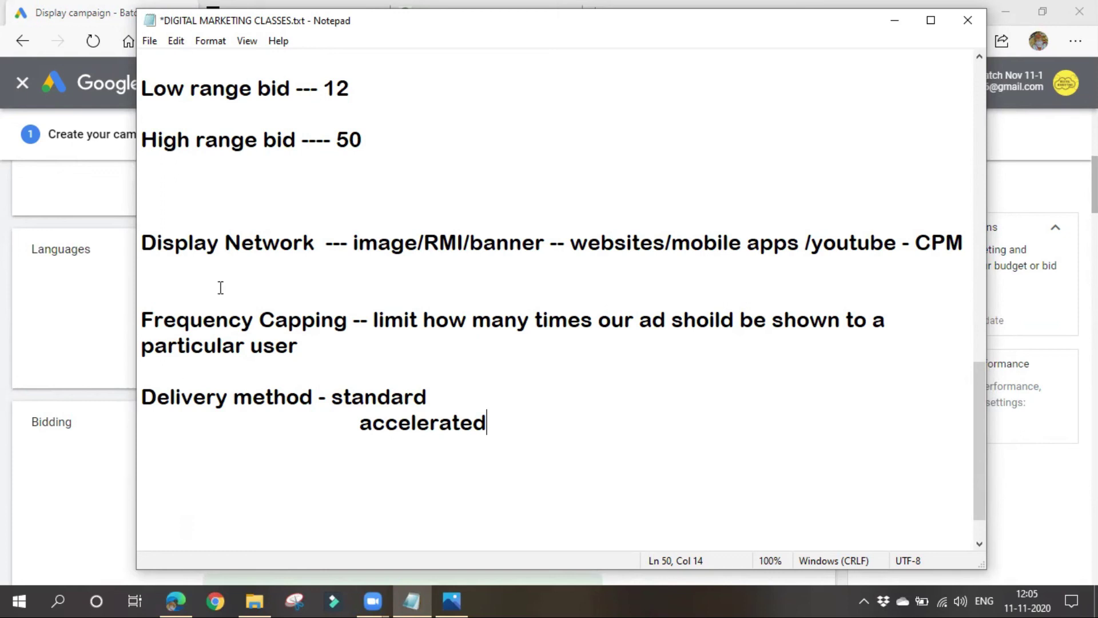
Add "--" after "standard" in the delivery method note, and return to the Google Ads campaign form
click(471, 403)
text(--)
click(500, 430)
click(482, 399)
click(501, 412)
drag(337, 397, 369, 429)
click(349, 433)
click(907, 25)
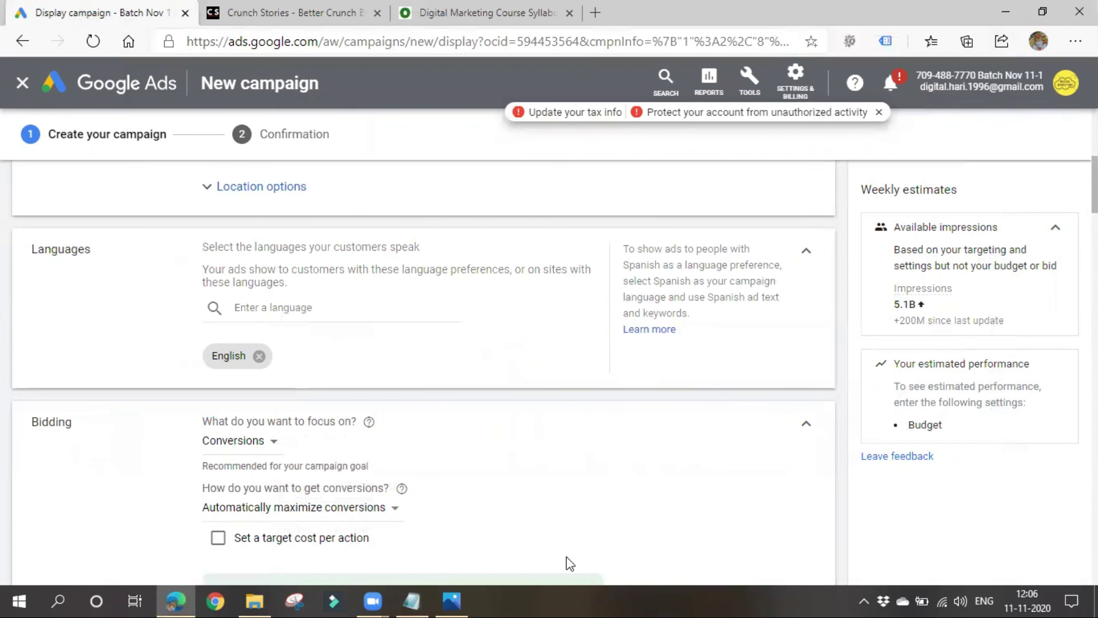